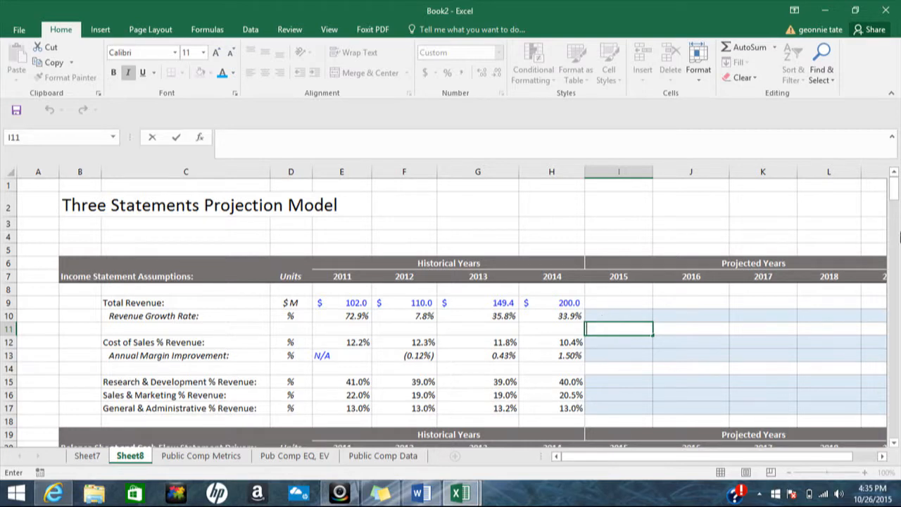
Step: Project the 2015 Revenue Growth Rate in I10 as the average of the historical rates, =AVERAGE(E10:H10)
drag(896, 198, 899, 281)
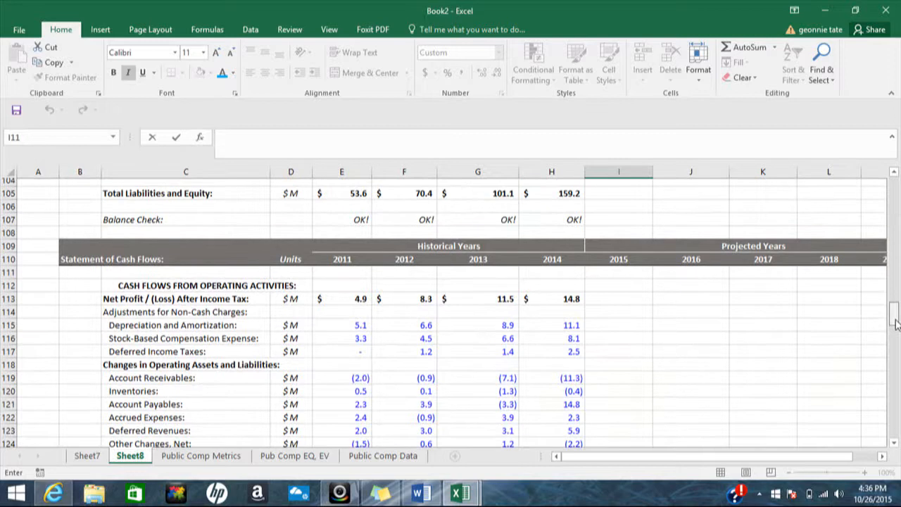
drag(895, 319, 897, 194)
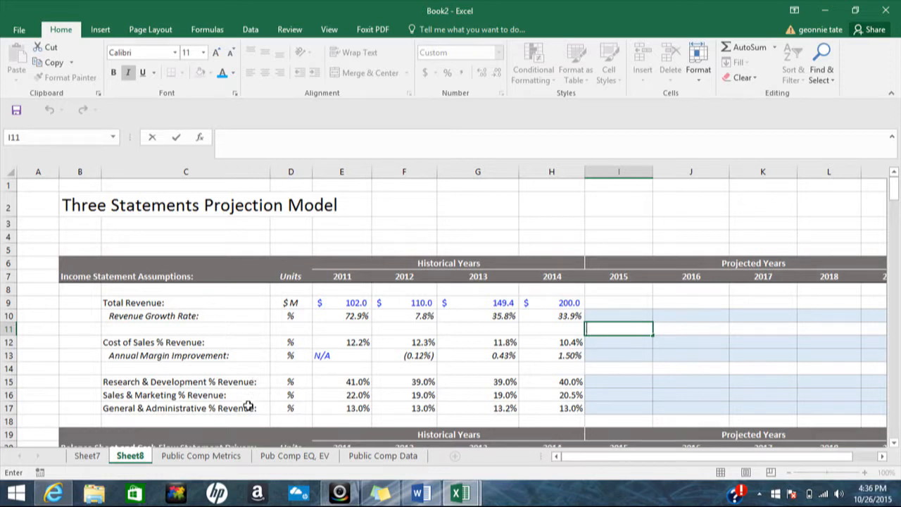
click(600, 314)
text(=)
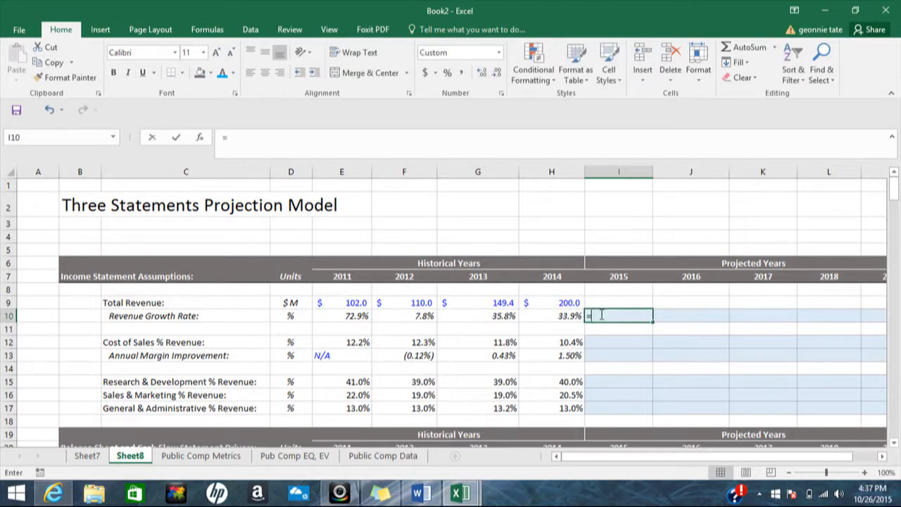
text(aver)
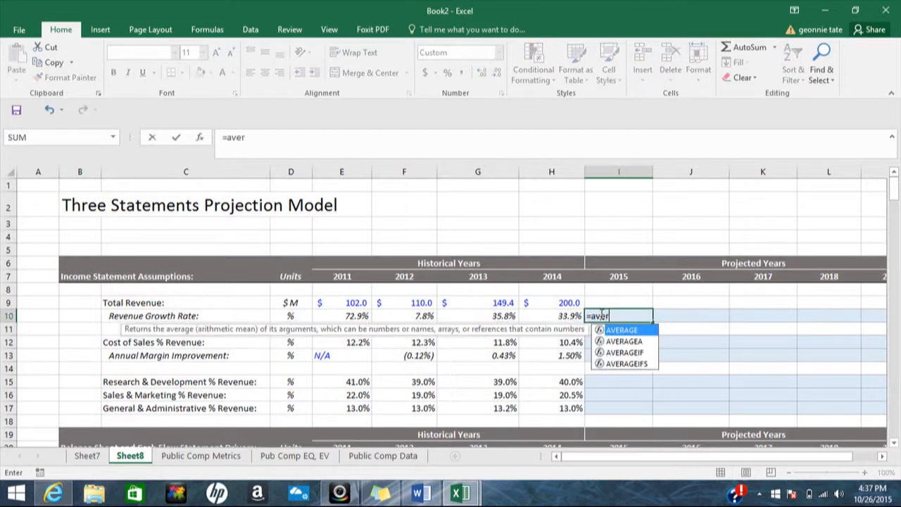
text(age()
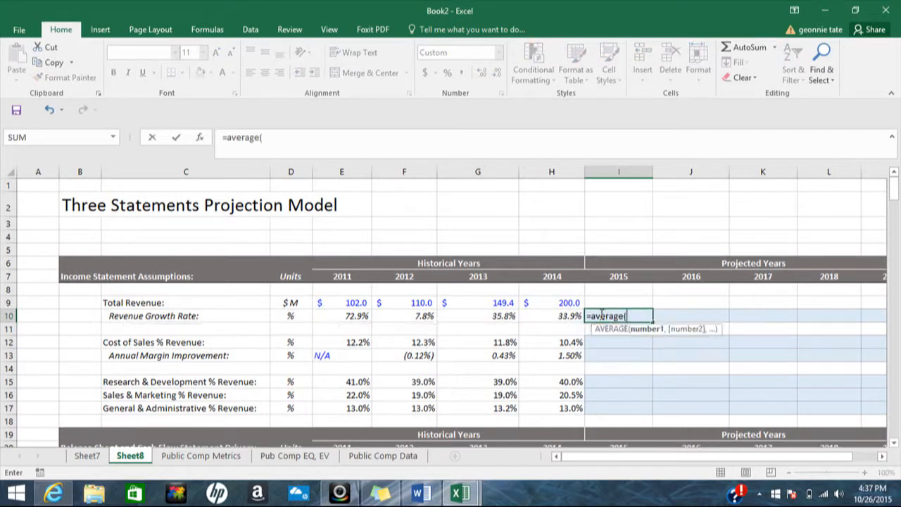
drag(354, 316, 543, 315)
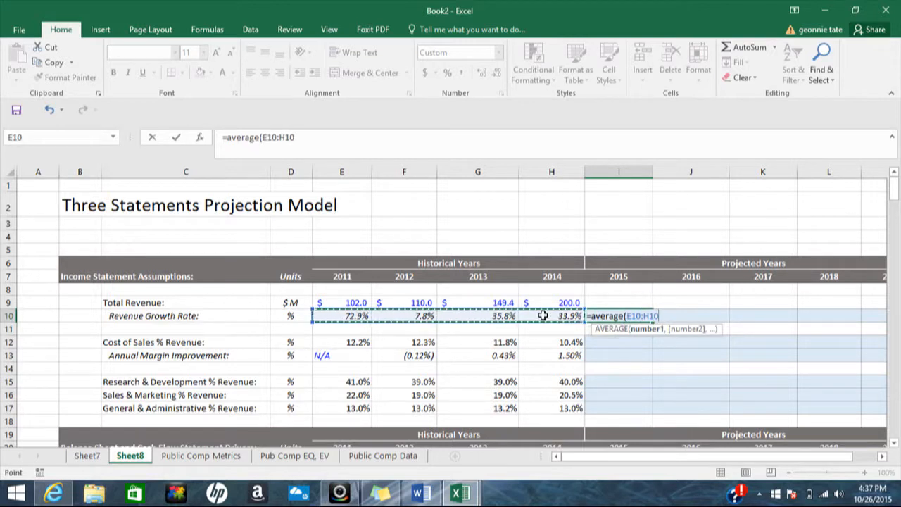
text())
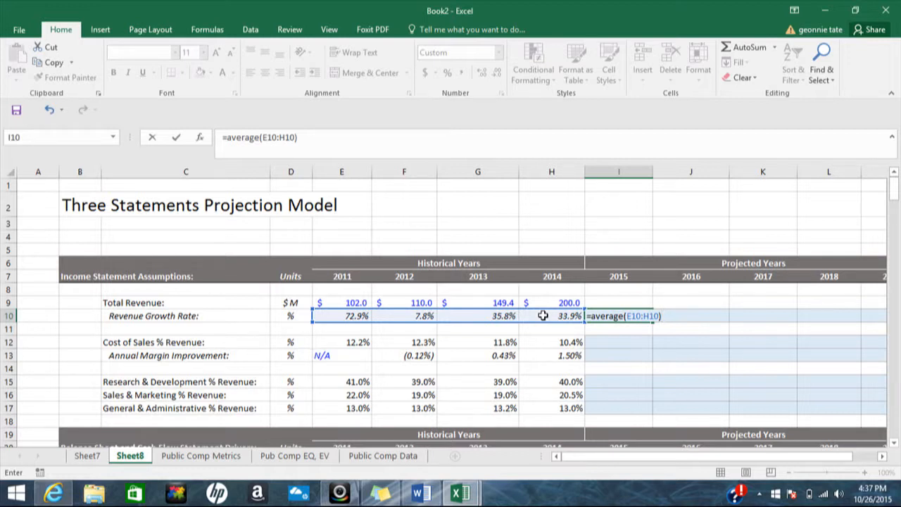
key(Return)
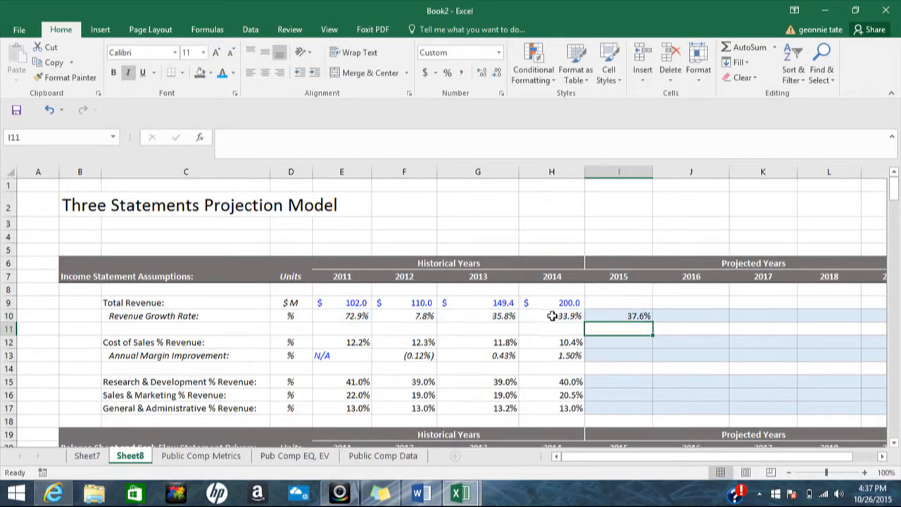
Step: Project the 2015 Cost of Sales % Revenue in I12 as the historical average, =AVERAGE(E12:H12)
click(609, 344)
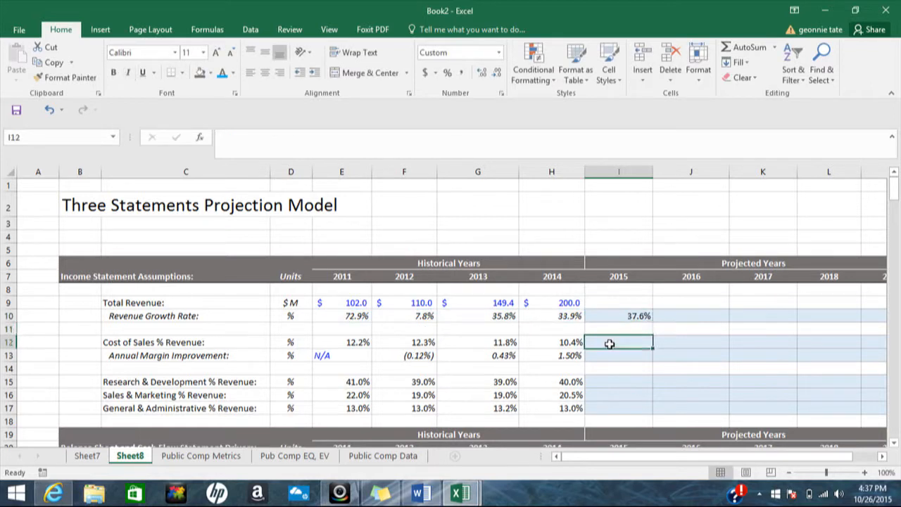
text(=)
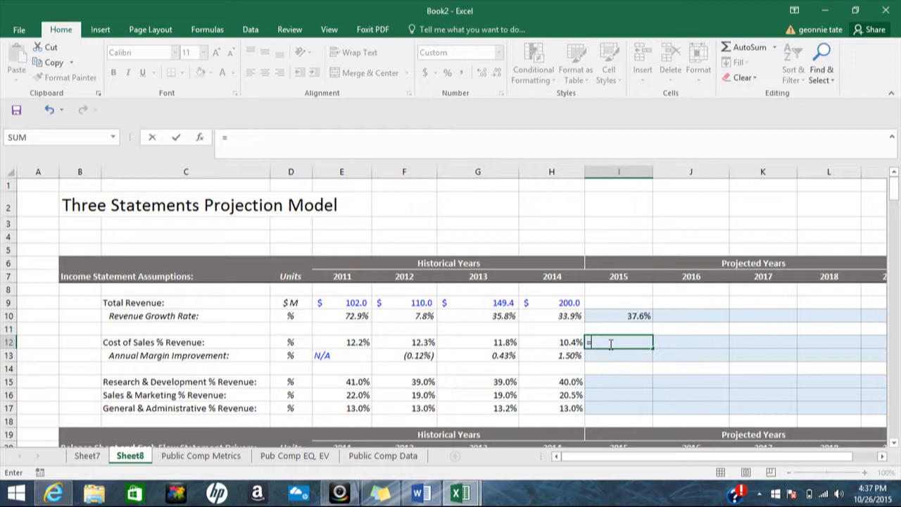
text(aver)
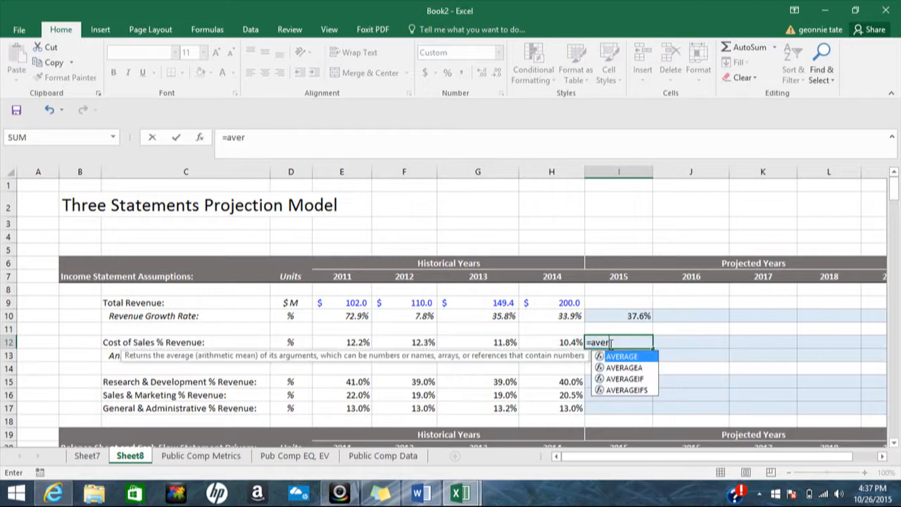
text(age()
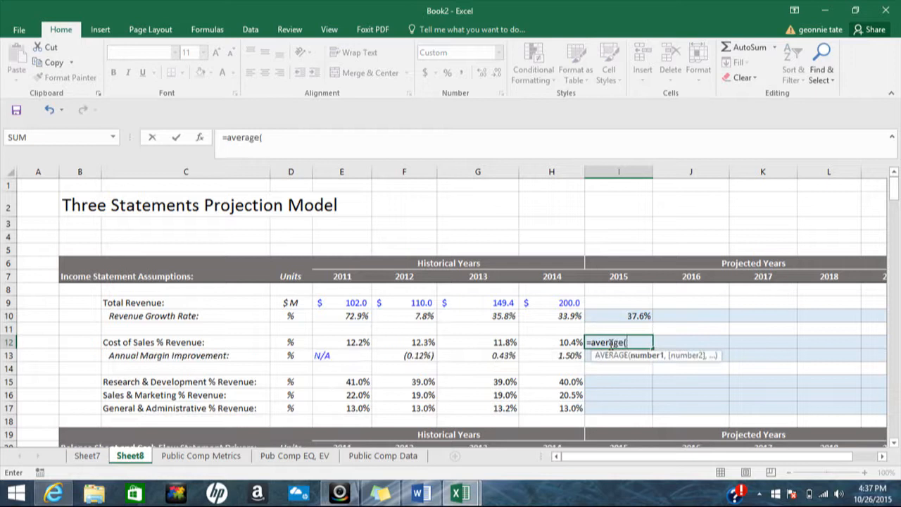
drag(359, 344, 540, 343)
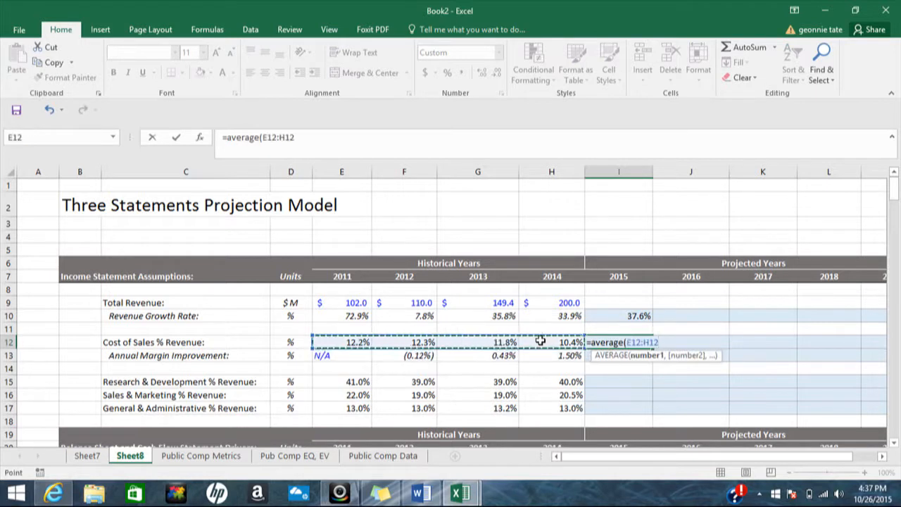
text())
key(Return)
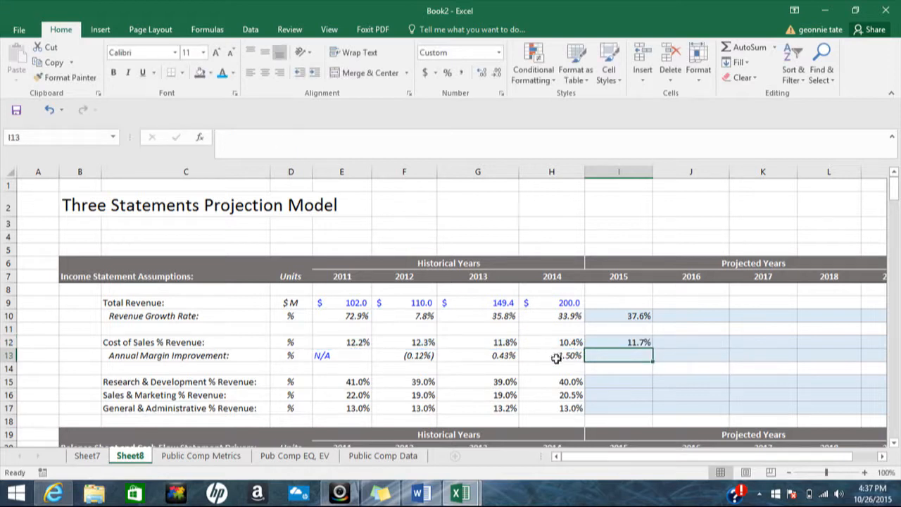
Step: Project the 2015 Research & Development % Revenue in I15 as the historical average, =AVERAGE(E15:H15)
click(556, 356)
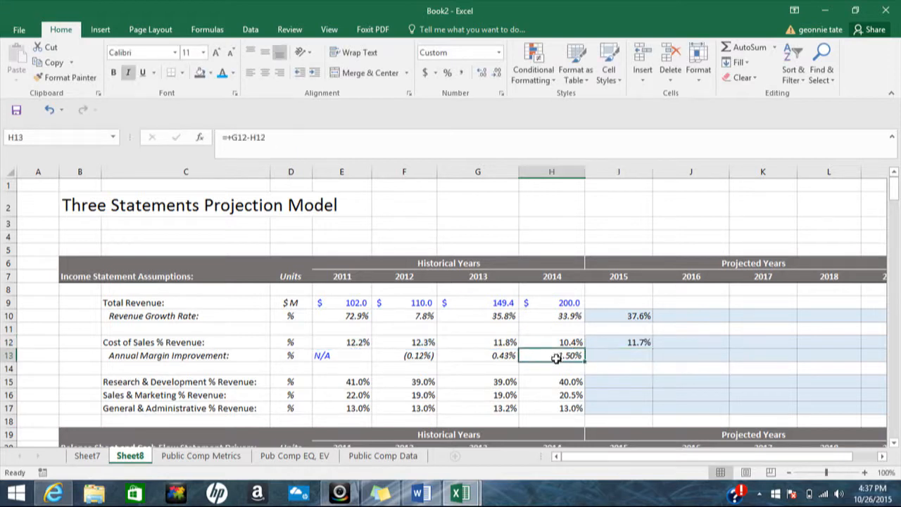
click(598, 357)
click(600, 382)
text(=)
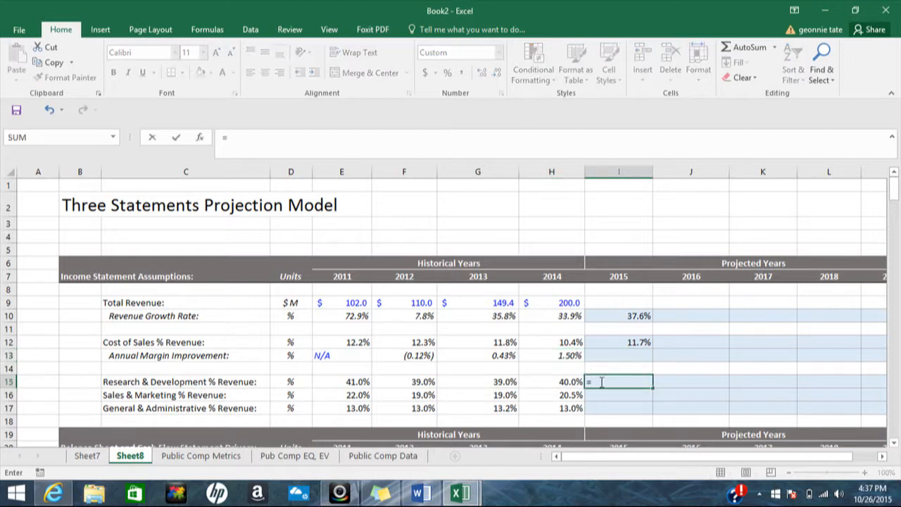
text(average()
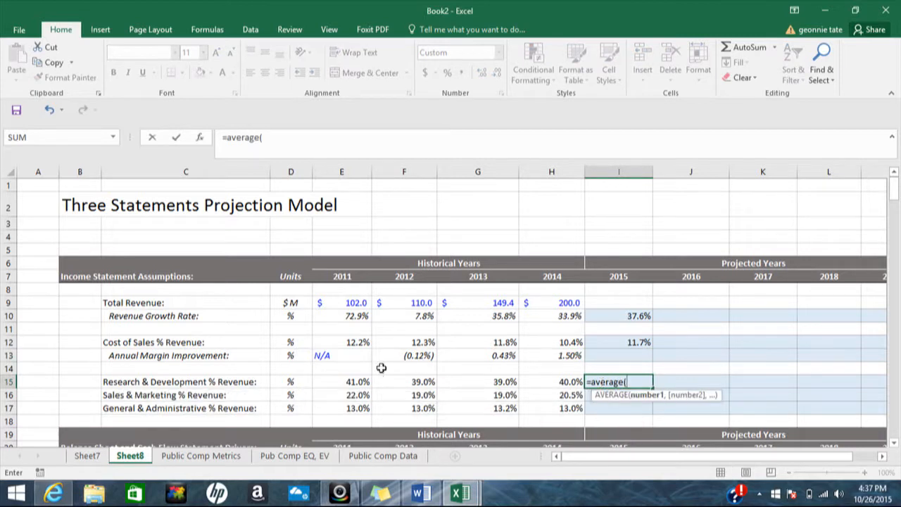
drag(348, 382, 553, 380)
text())
key(Return)
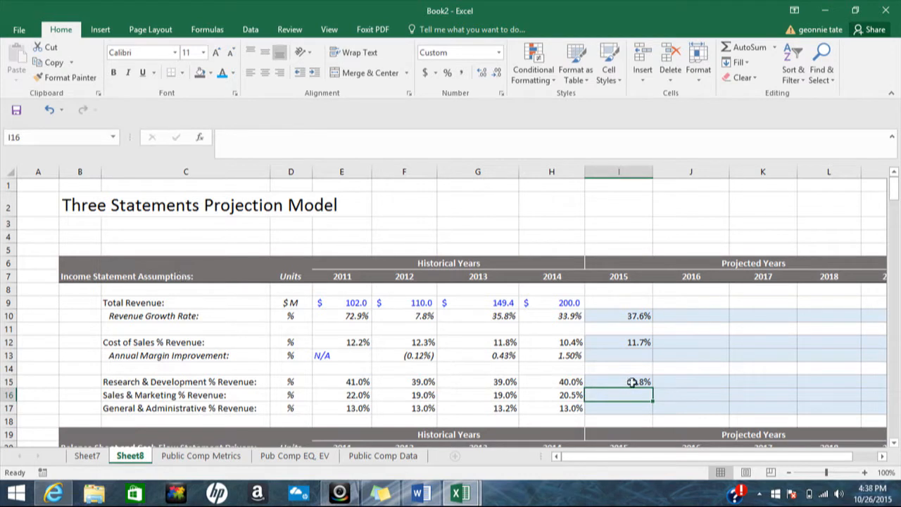
Step: Project the 2015 Sales & Marketing % Revenue in I16 as the historical average, =AVERAGE(E16:H16)
text(=)
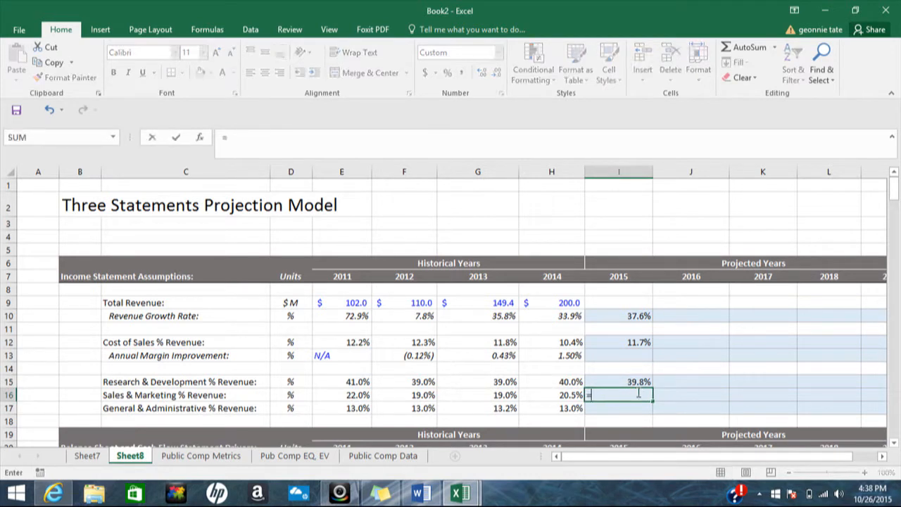
text(average()
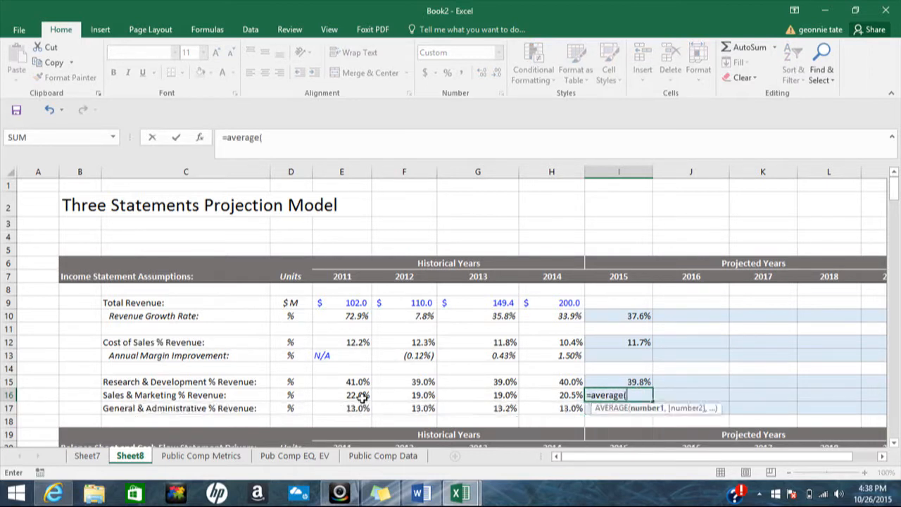
drag(359, 397, 579, 399)
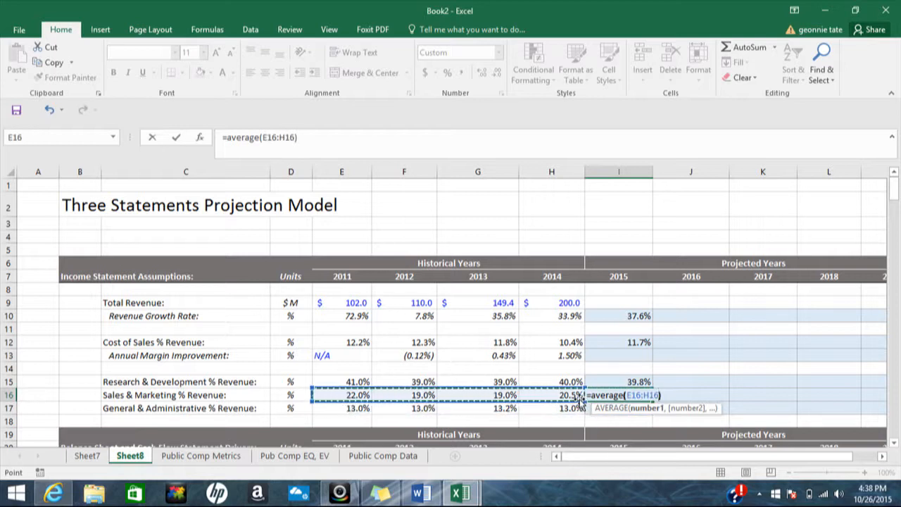
text())
key(Return)
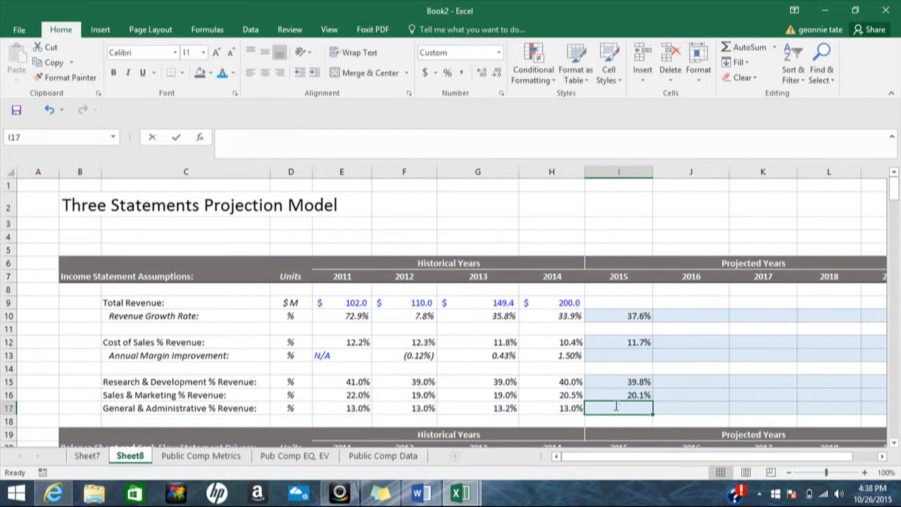
Step: Project the 2015 General & Administrative % Revenue in I17 as the historical average, =AVERAGE(E17:H17)
text(=average()
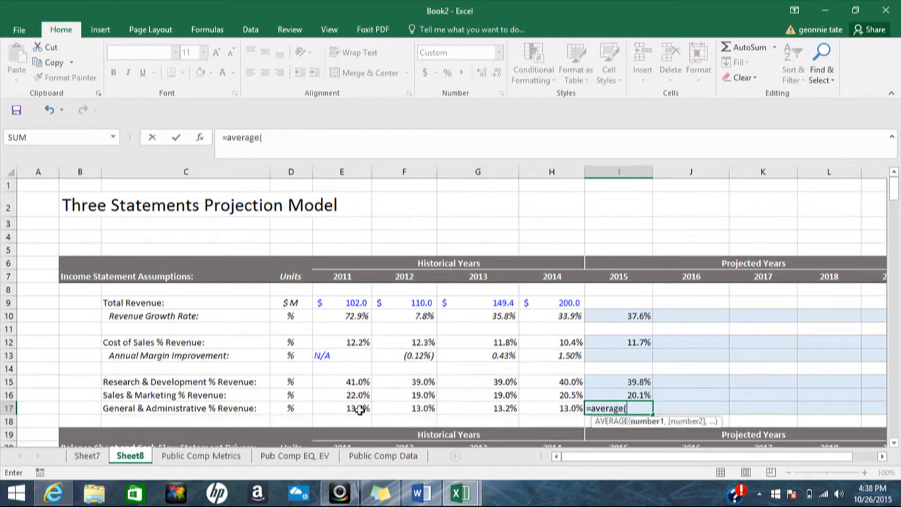
drag(355, 408, 540, 413)
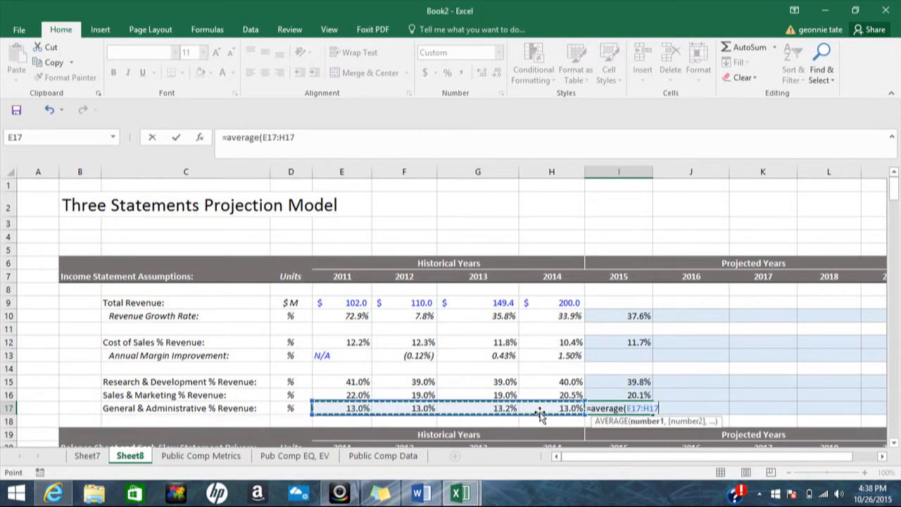
text())
key(Return)
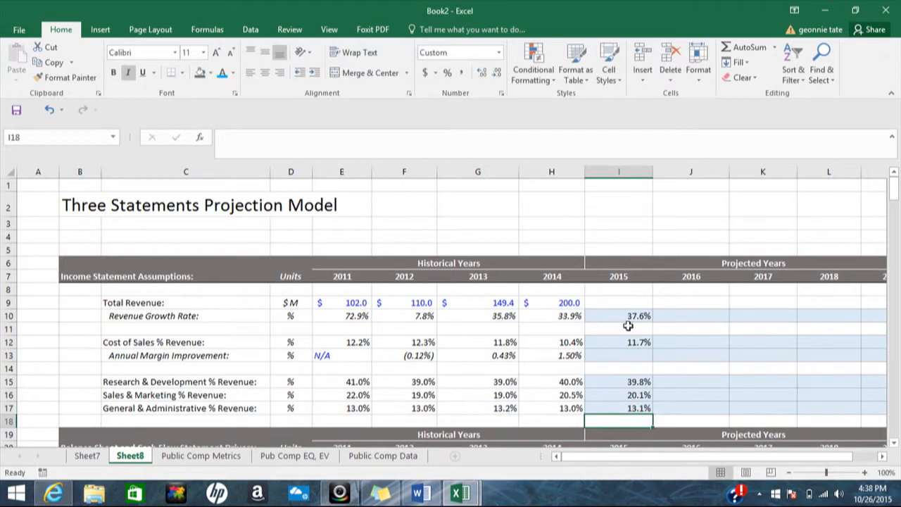
Step: Fill the 2015 Revenue Growth Rate and Cost of Sales % Revenue formulas across through 2019 (column M)
click(629, 318)
drag(653, 320, 814, 317)
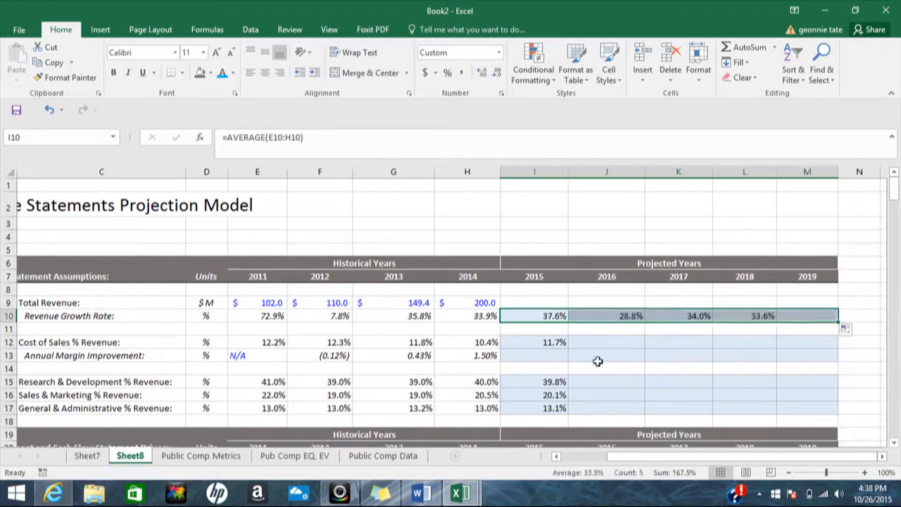
click(554, 342)
drag(568, 347, 822, 325)
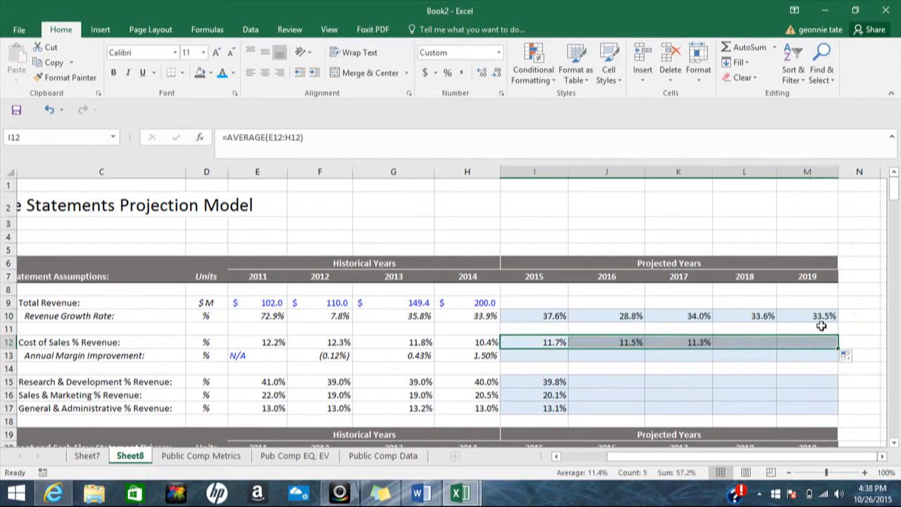
Step: Calculate the 2015 Annual Margin Improvement in I13 from the cost of sales percentages with =H12-I12
click(489, 355)
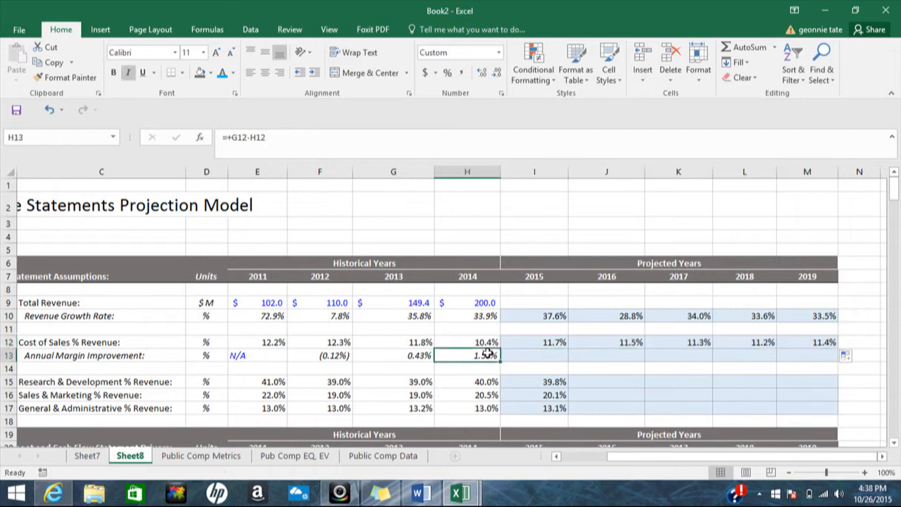
click(536, 354)
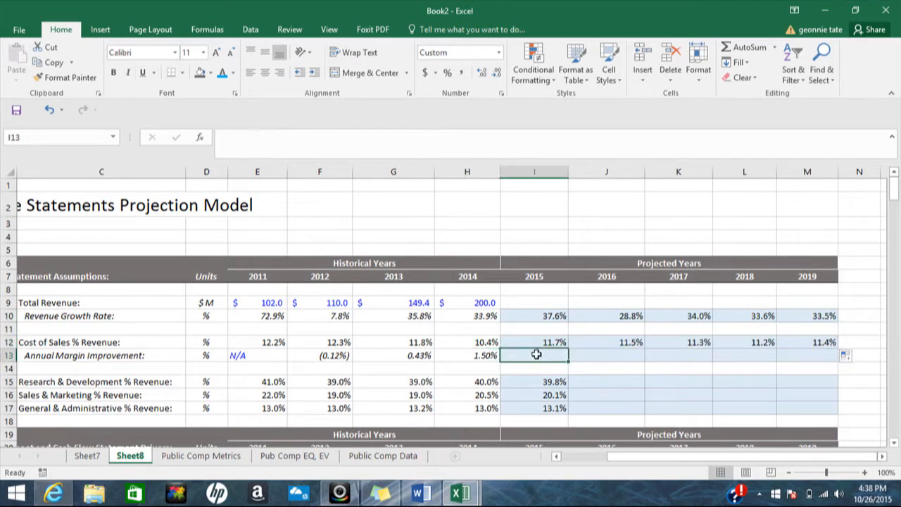
text(=)
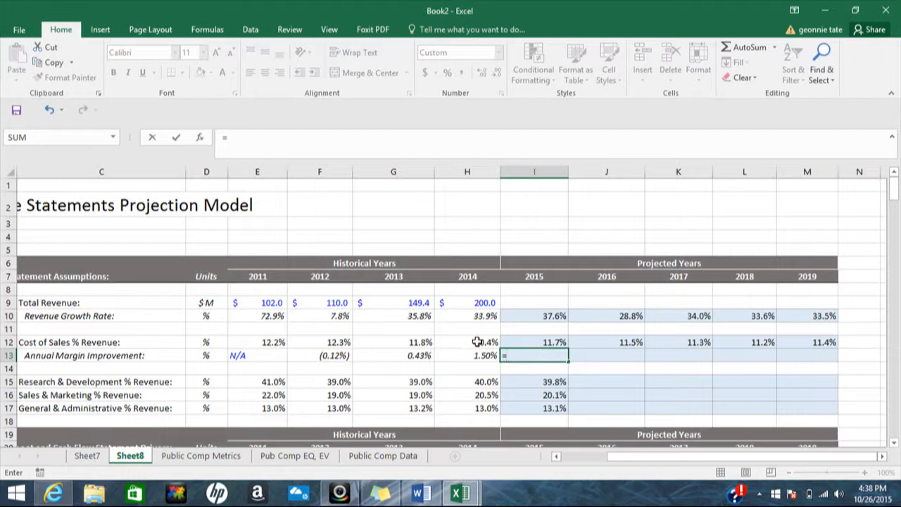
click(476, 341)
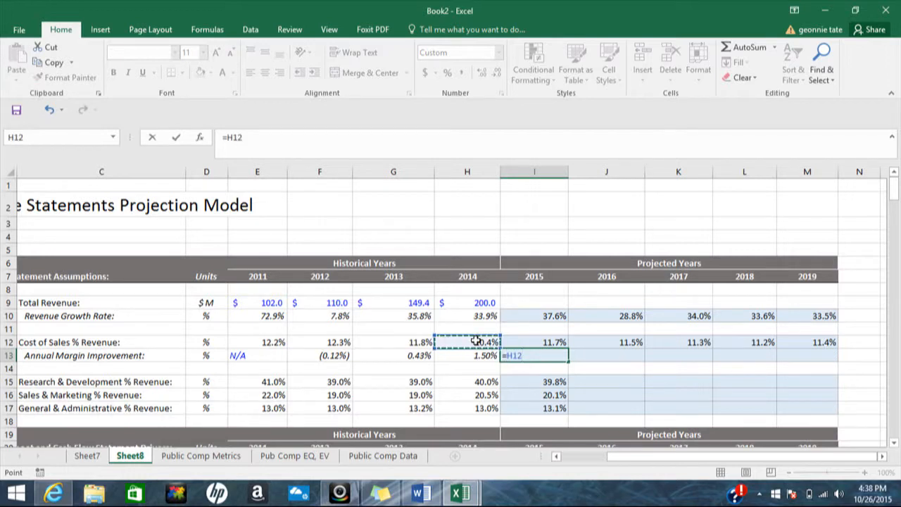
text(-)
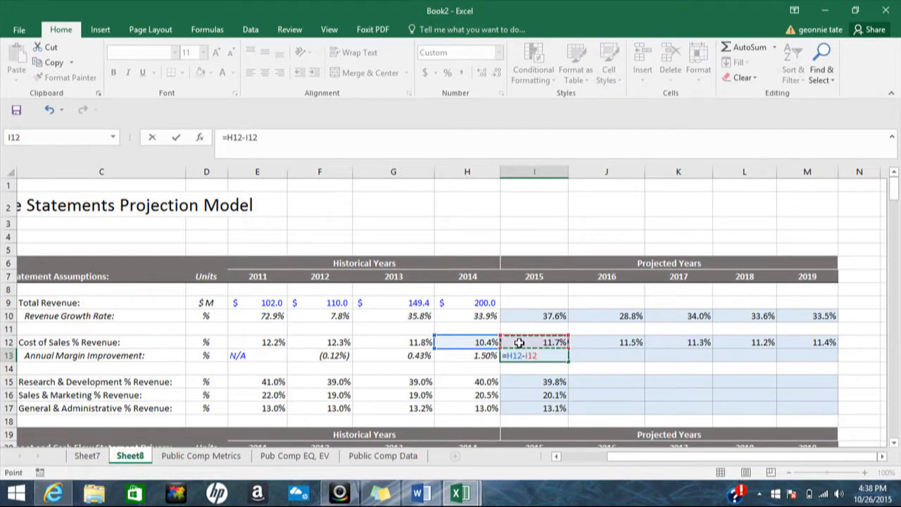
key(Return)
Step: Fill the 2015 Annual Margin Improvement formula and the three operating expense formulas in I15:I17 across through 2019
click(556, 361)
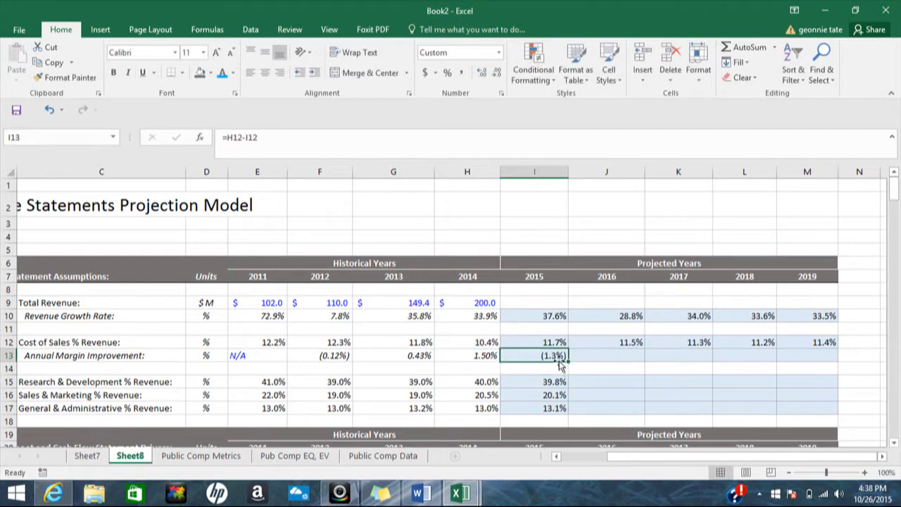
drag(568, 361, 817, 356)
drag(556, 382, 821, 418)
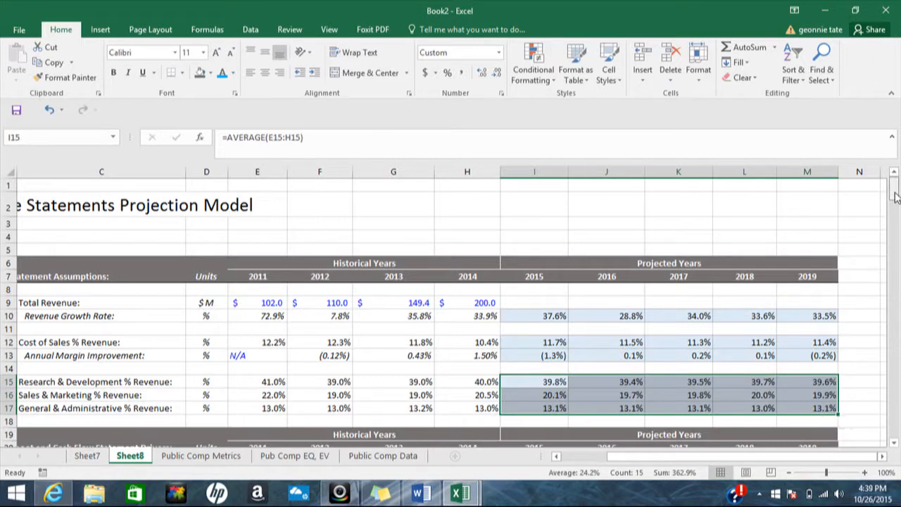
Step: Project 2015 Total Revenue in I9 from the growth rate with =H9*(1+I10) and fill the formula across through 2019
click(524, 301)
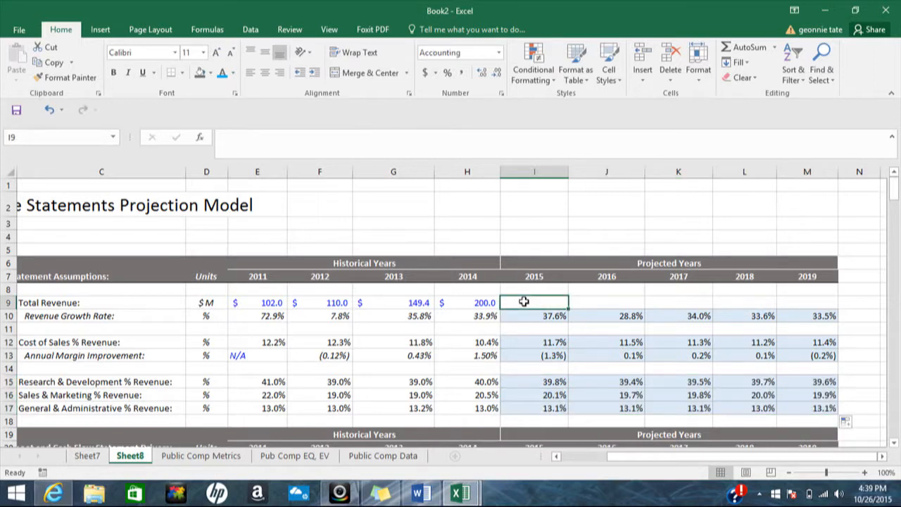
text(=)
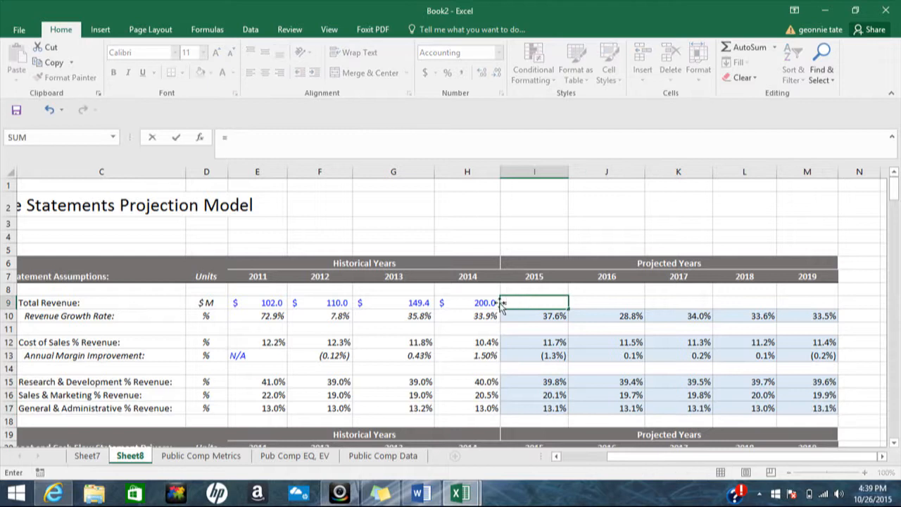
click(491, 302)
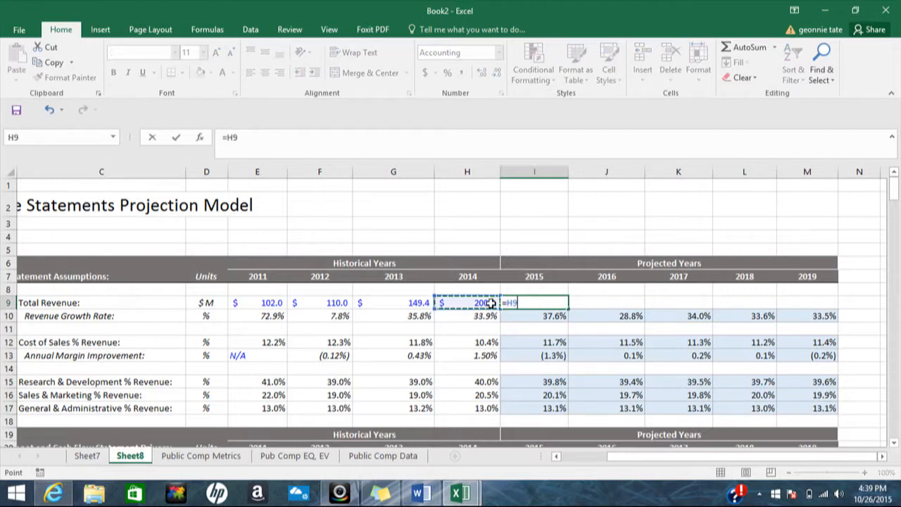
text(*)
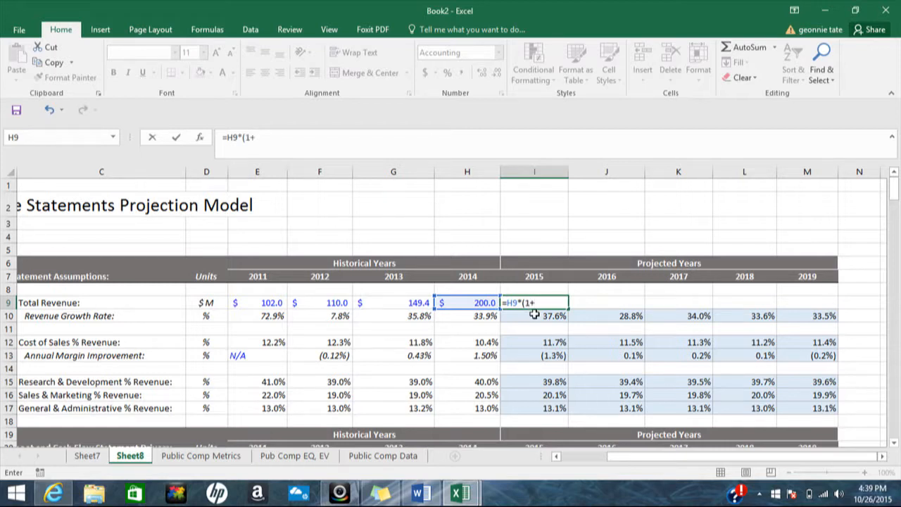
click(535, 316)
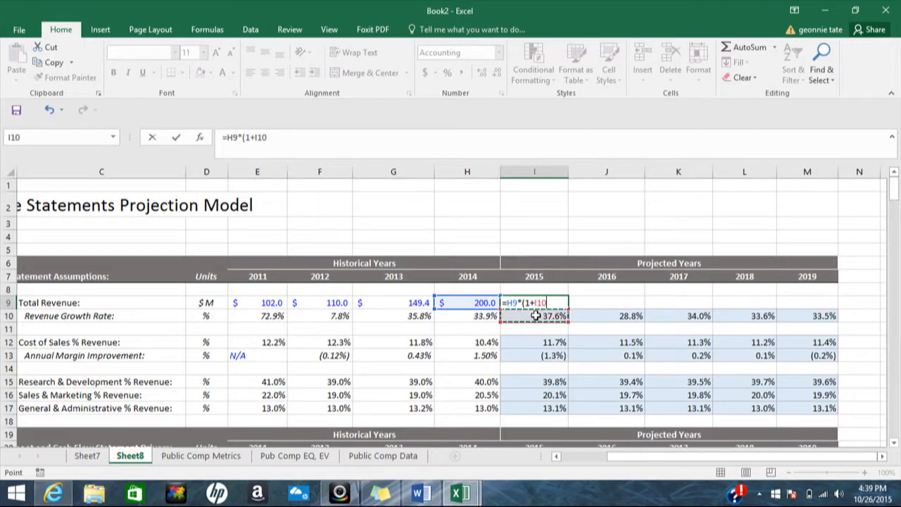
text())
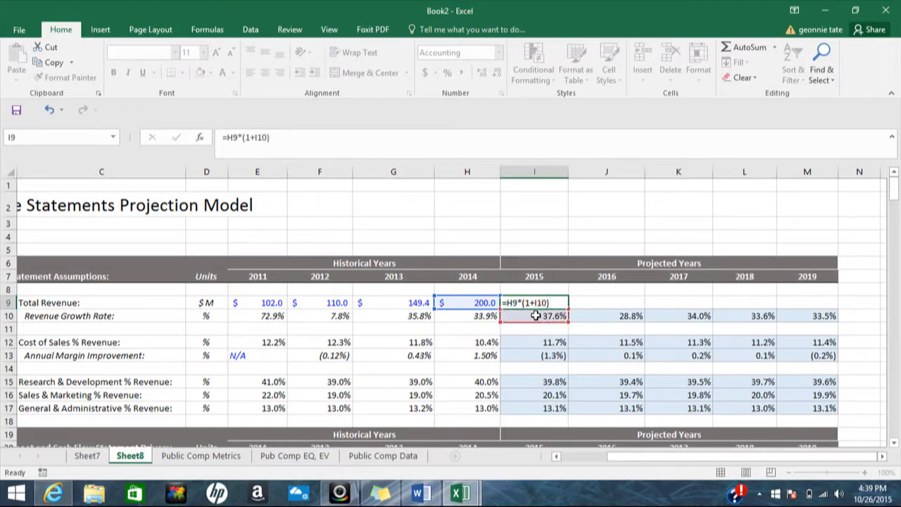
key(Return)
click(540, 303)
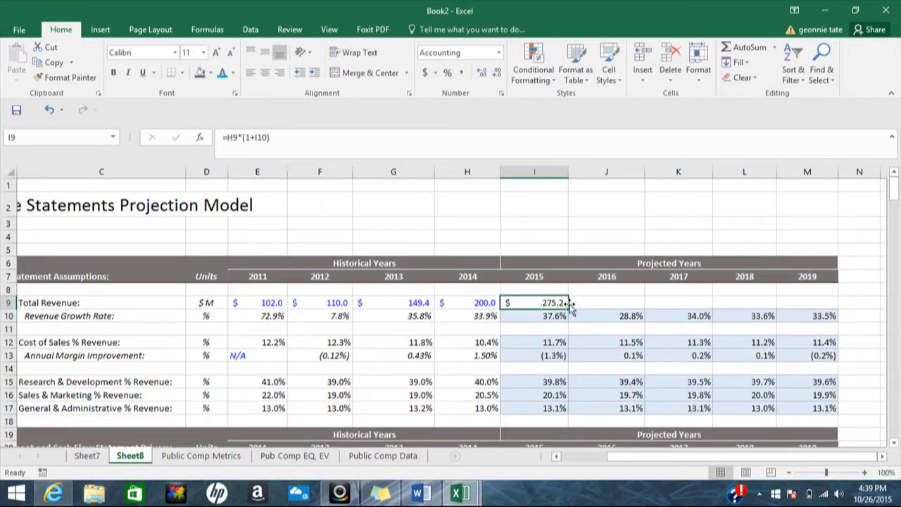
drag(567, 308, 817, 302)
Step: Link 2015 Revenue from Continuing Operations in I43 to the assumptions with =I9 and fill the formula across through 2019
drag(895, 200, 895, 238)
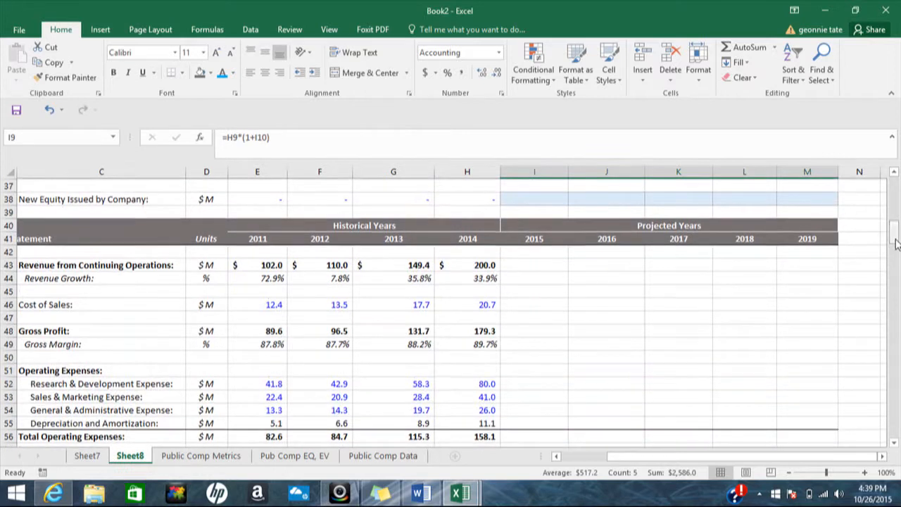
click(516, 264)
text(=)
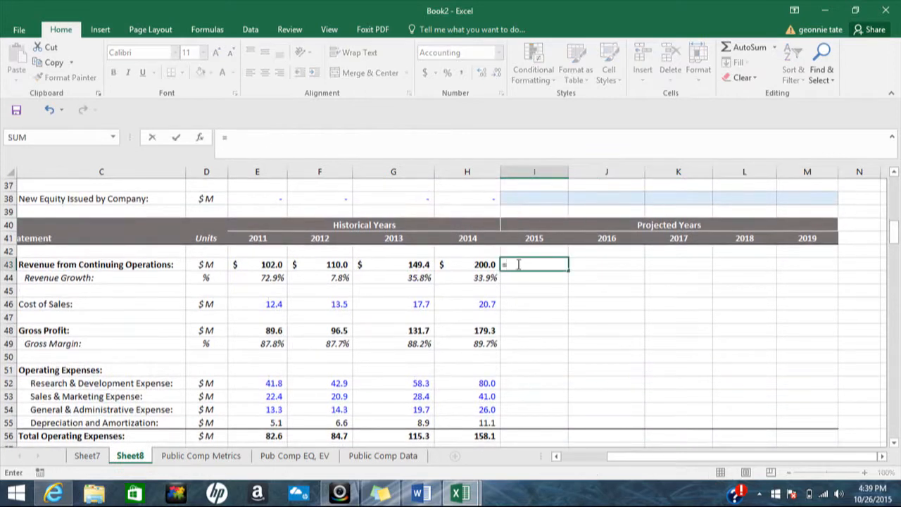
drag(892, 248, 892, 206)
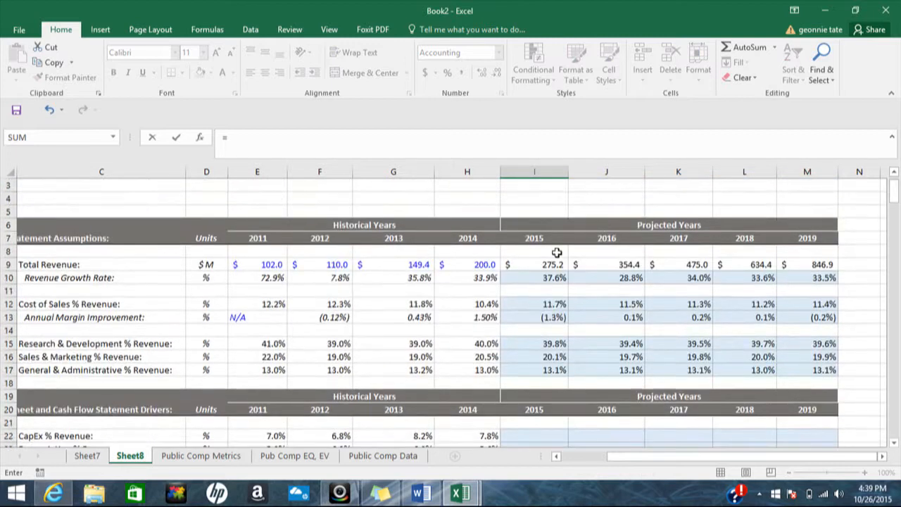
click(551, 264)
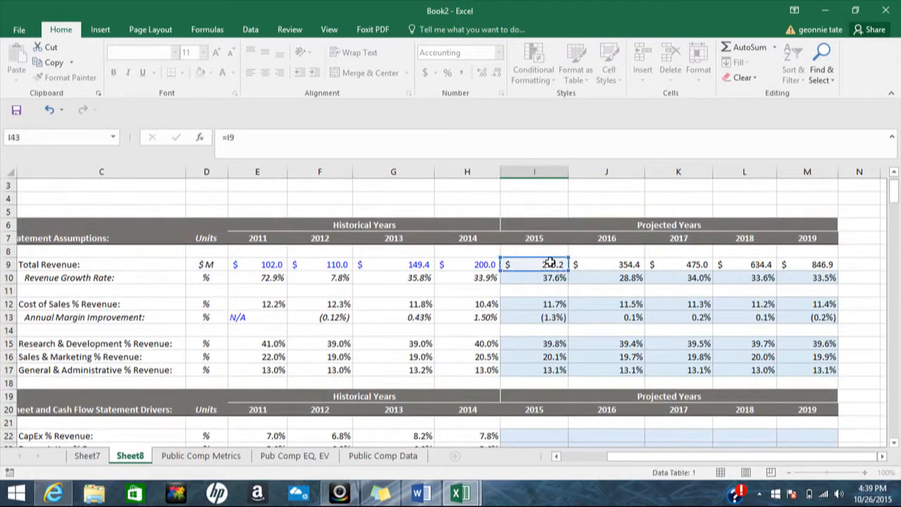
key(Return)
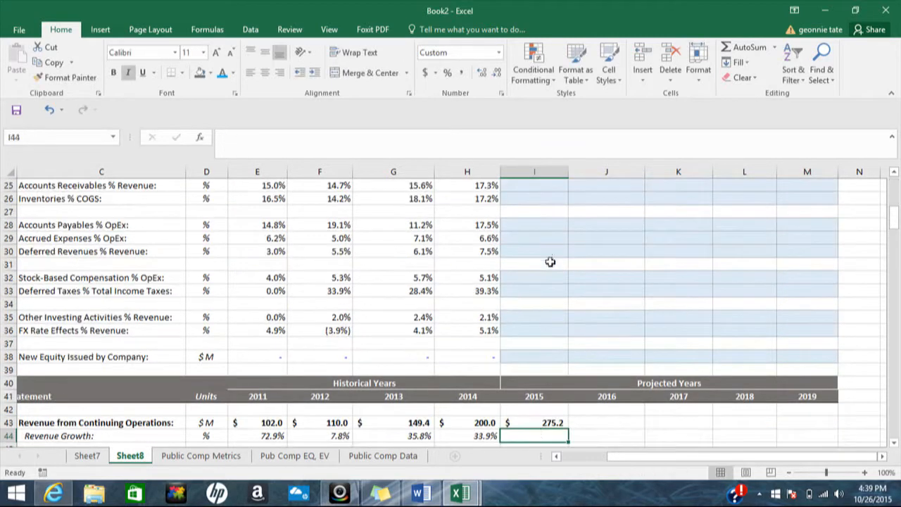
click(536, 423)
drag(568, 424, 827, 424)
Step: Extend the 2014 Revenue Growth formula in H44 across the projected years through 2019
drag(897, 197, 894, 235)
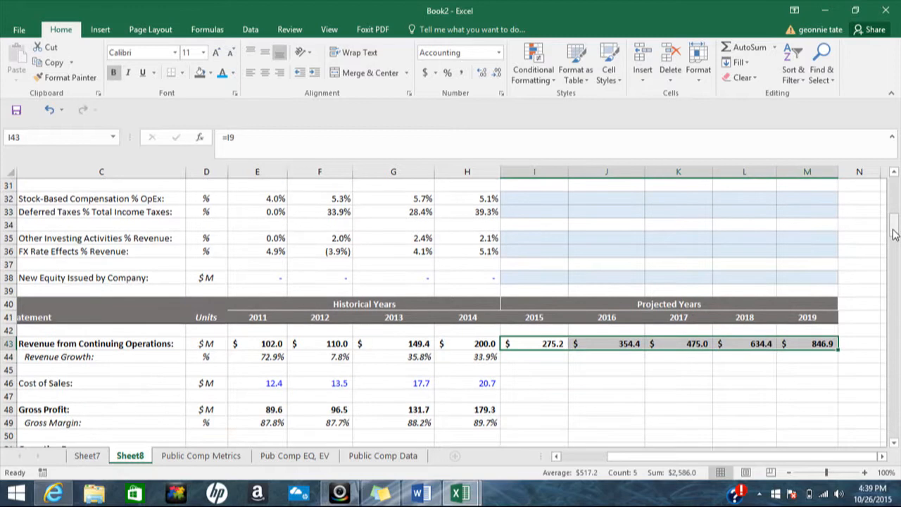
key(super+c)
click(590, 359)
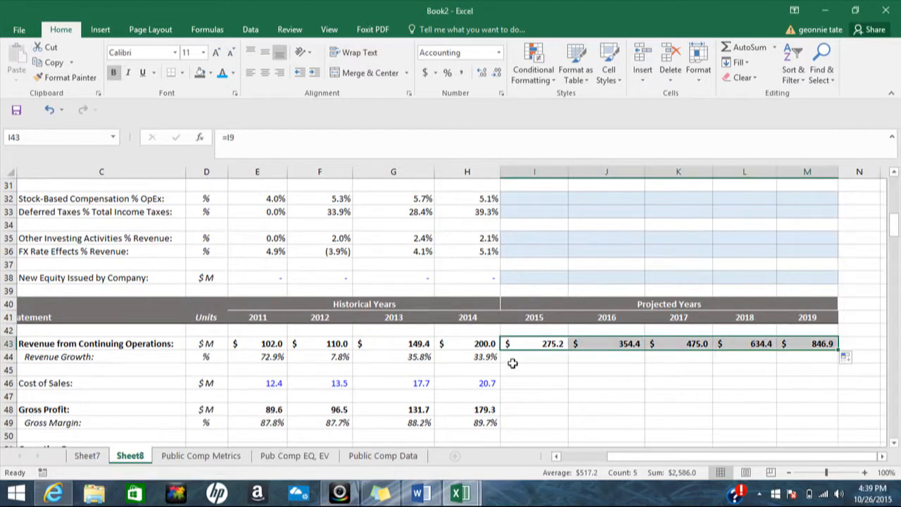
click(495, 357)
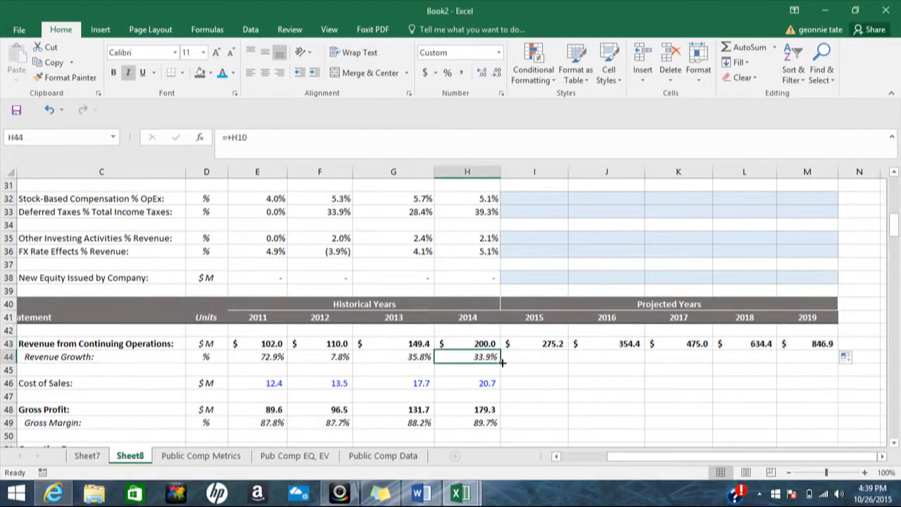
drag(502, 361, 815, 358)
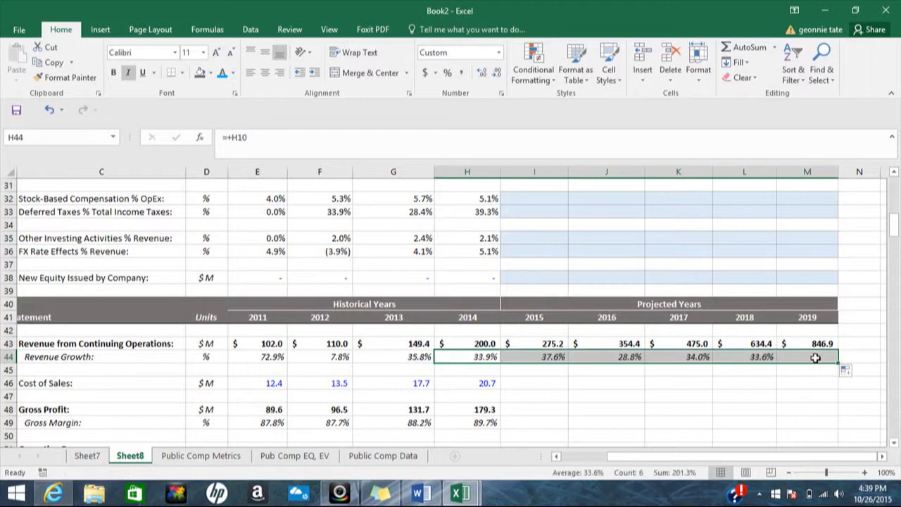
Step: Calculate 2015 Cost of Sales in I46 with =I12*I43 and fill the formula across through 2019
click(536, 381)
text(=)
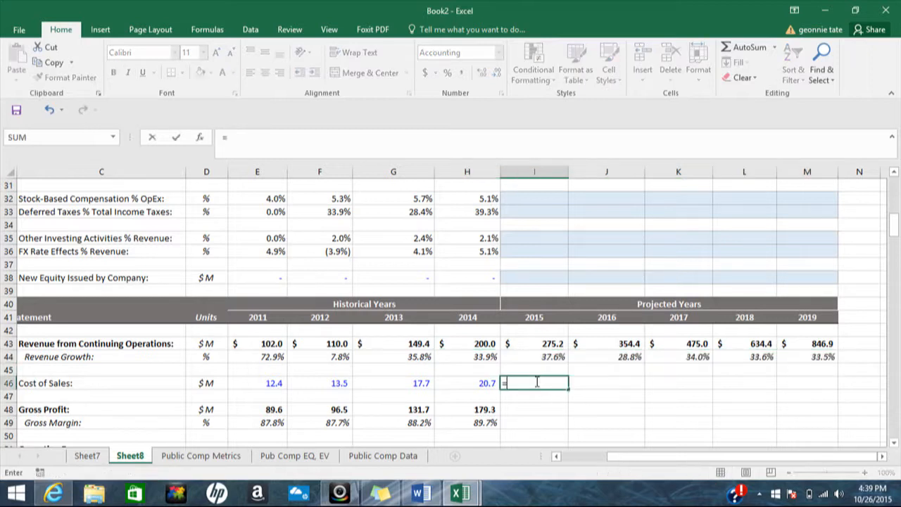
drag(895, 235, 895, 199)
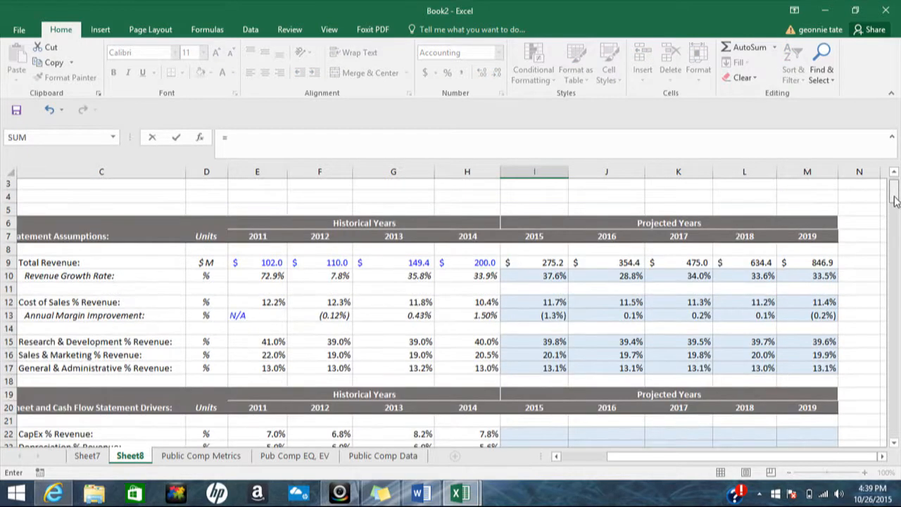
click(546, 303)
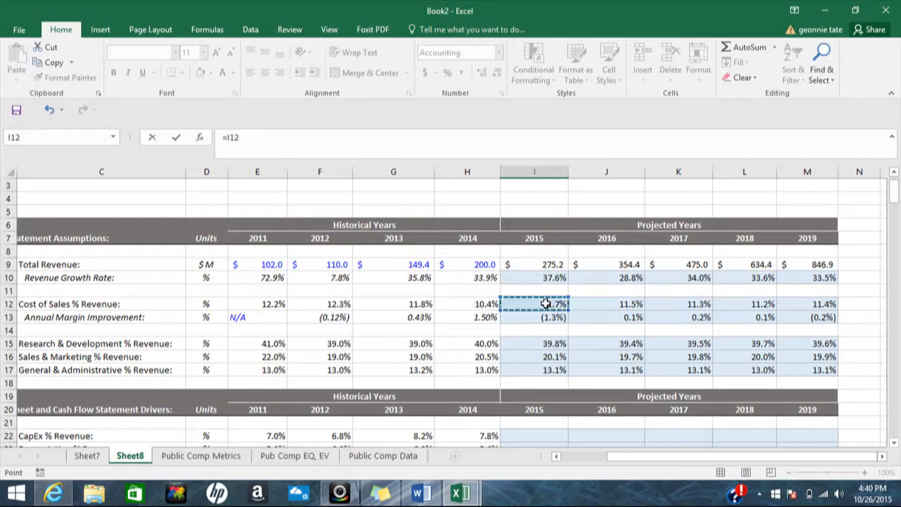
text(*)
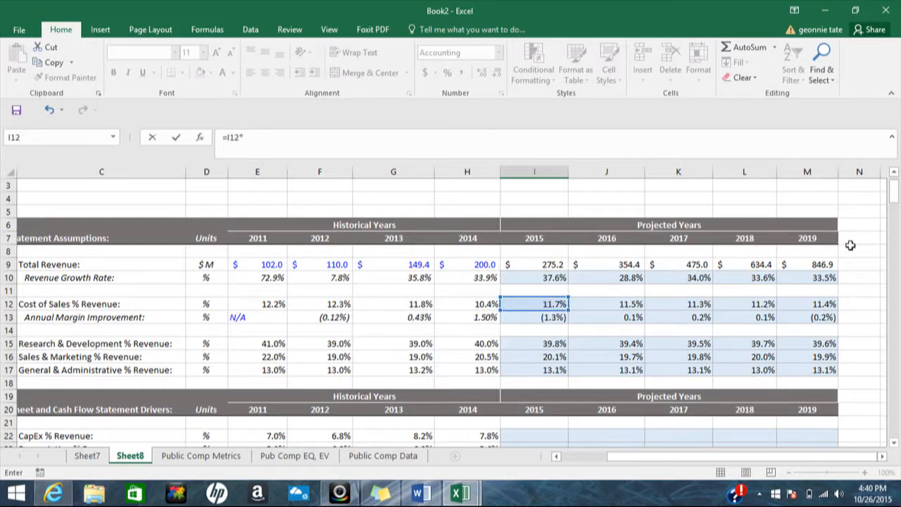
drag(893, 203, 893, 237)
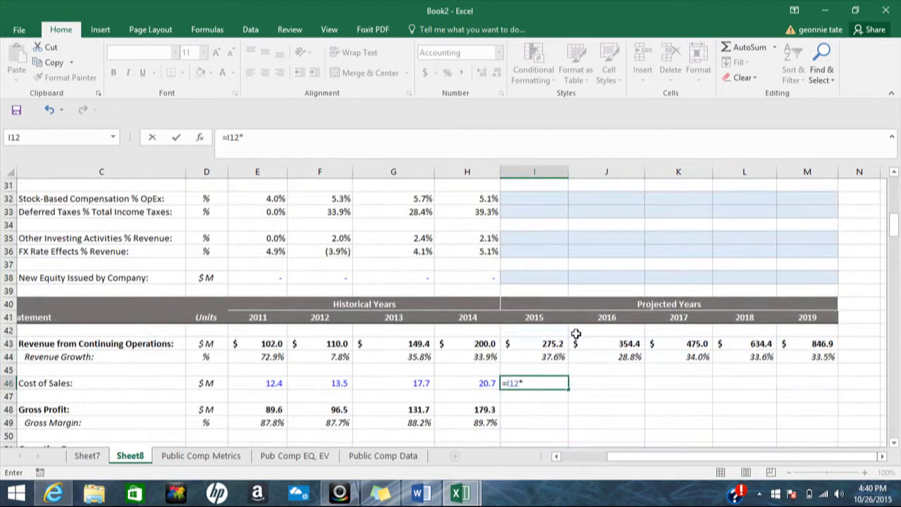
click(553, 343)
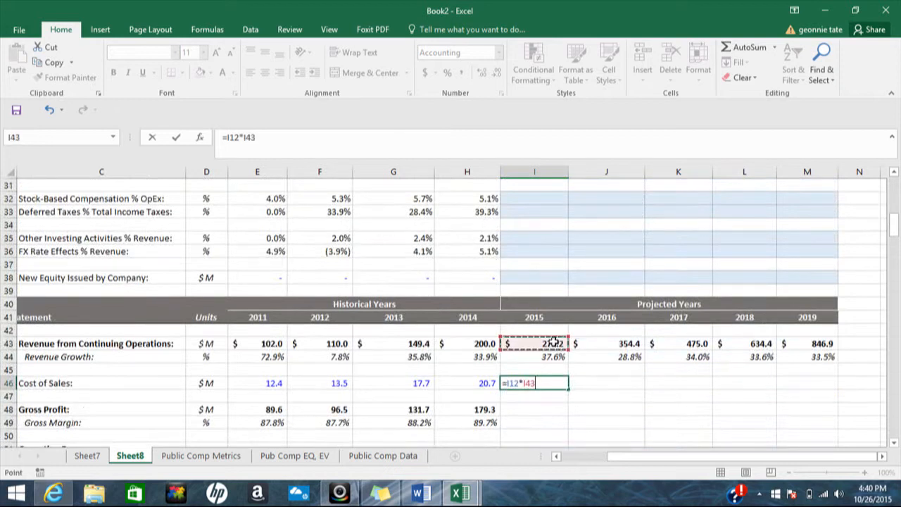
key(Return)
click(554, 384)
drag(569, 387, 825, 390)
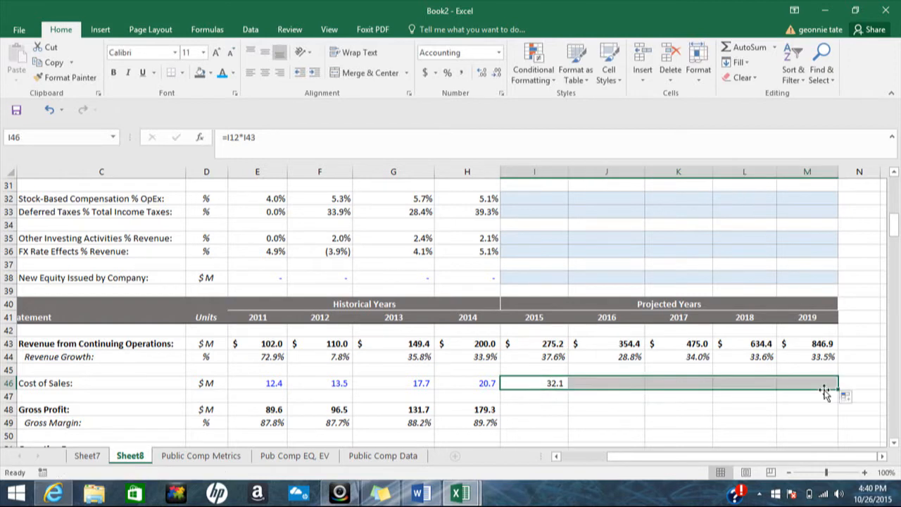
Step: Check which cells the 2018 Cost of Sales formula in L46 refers to
click(557, 407)
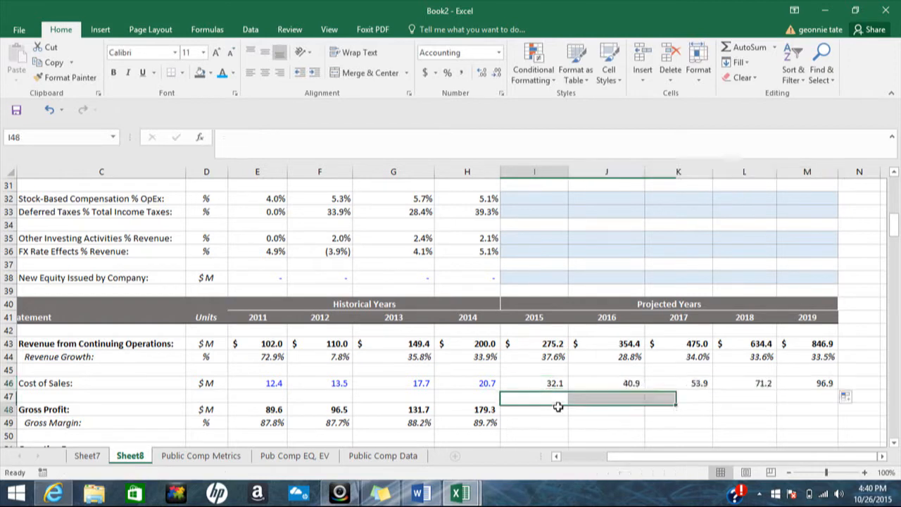
click(731, 385)
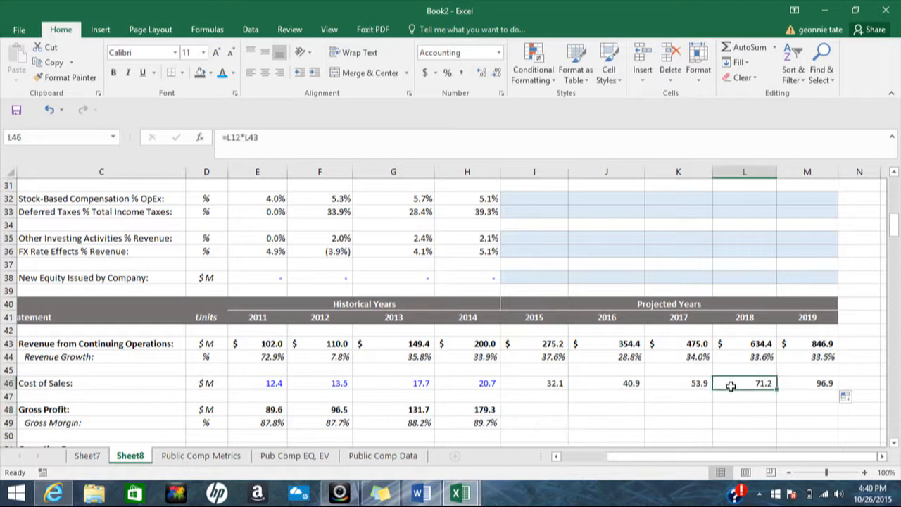
double_click(733, 383)
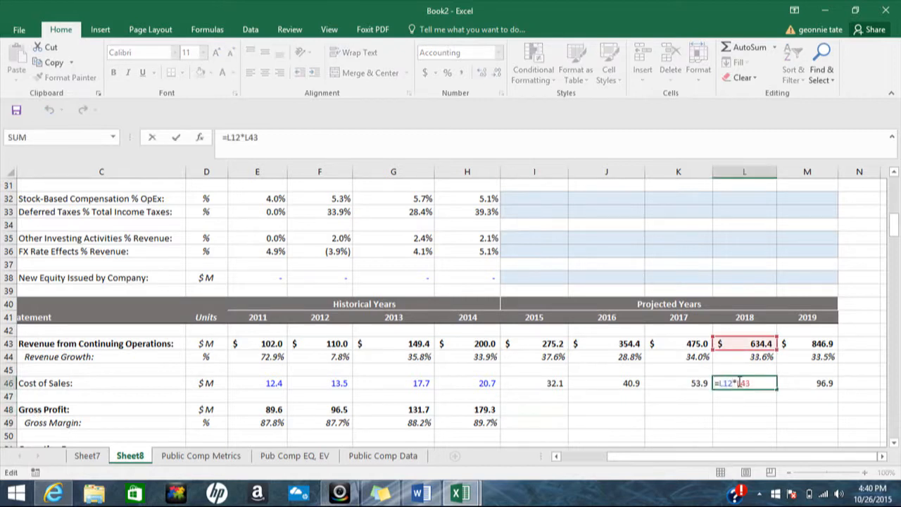
mouse_move(897, 235)
mouse_down()
mouse_move(897, 204)
mouse_move(897, 242)
mouse_up()
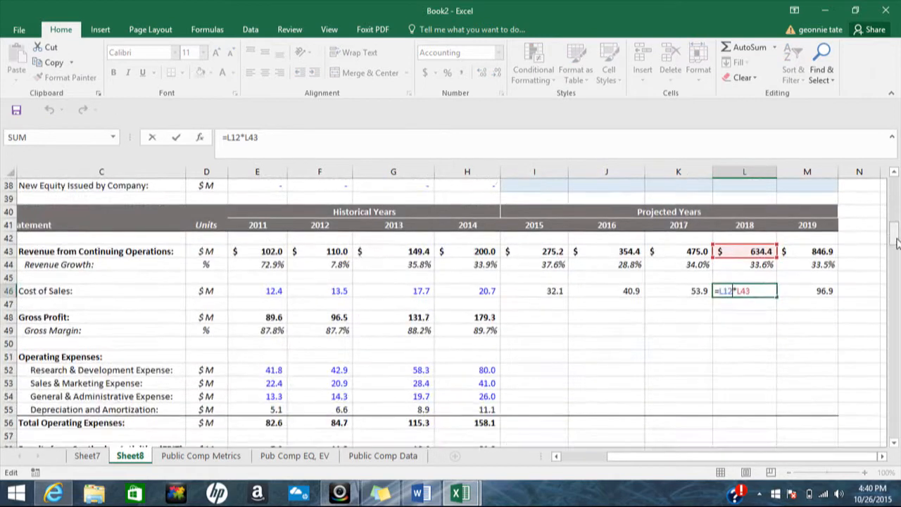
key(Return)
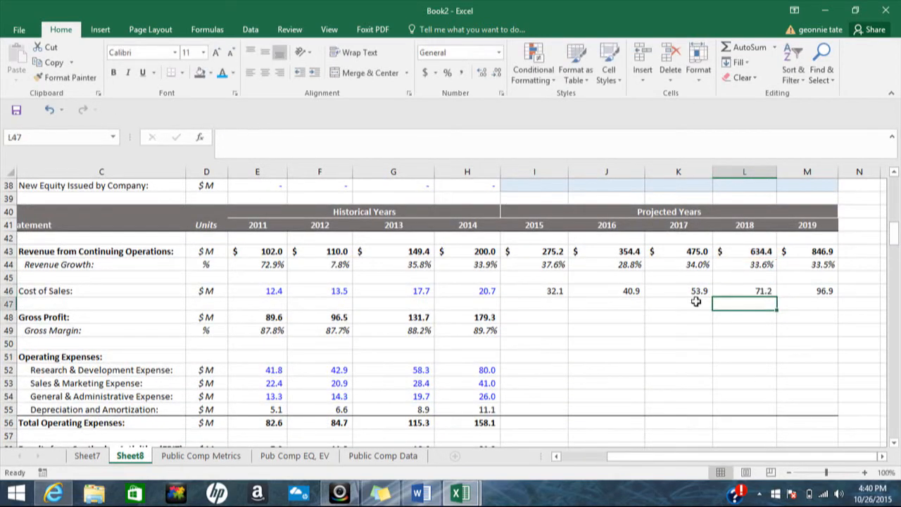
Step: Calculate 2015 Gross Profit in I48 with =I43-I46, and extend Gross Profit and the H49 Gross Margin formula across through 2019
click(536, 319)
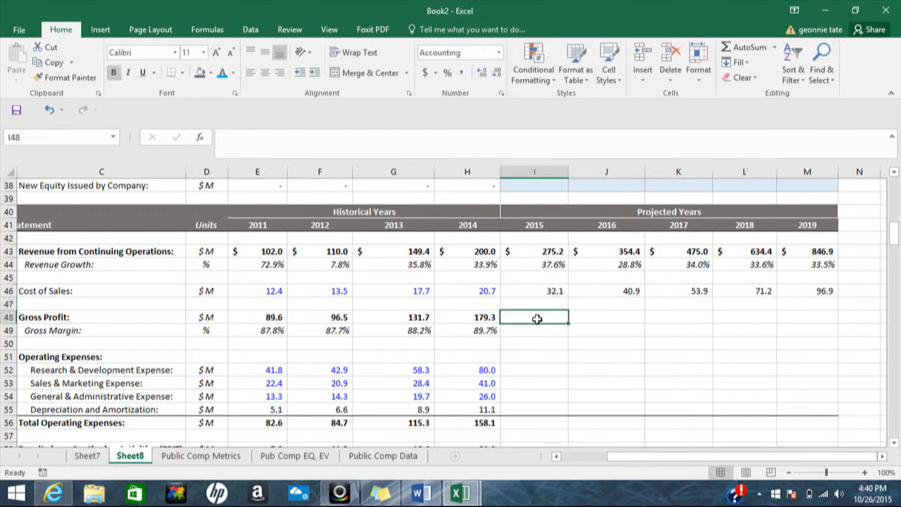
text(=)
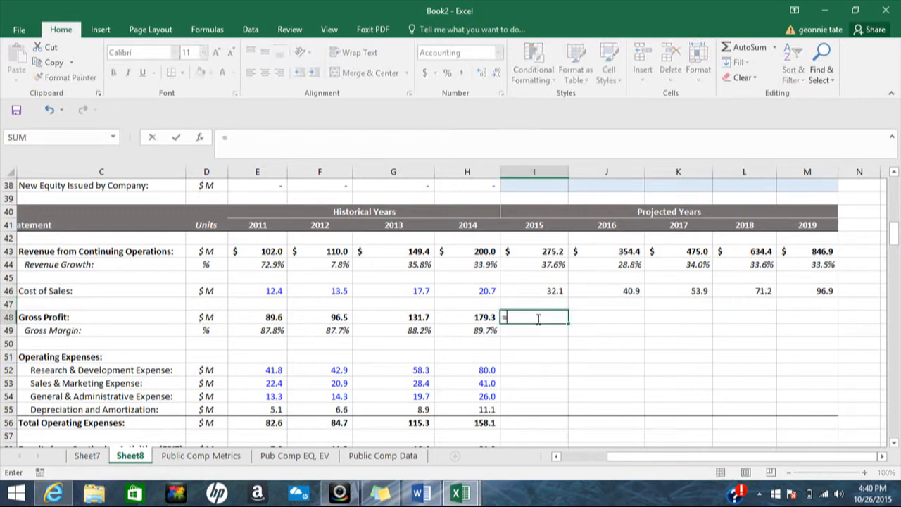
click(541, 250)
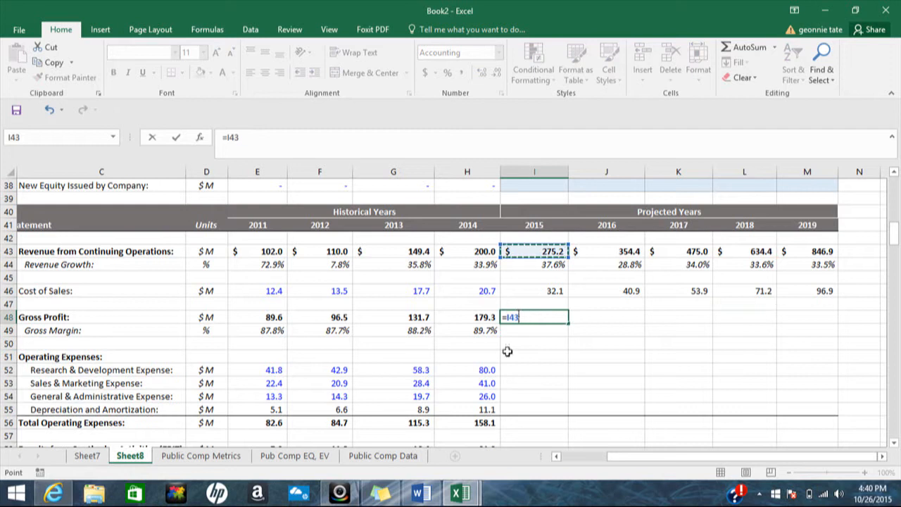
text(-)
click(540, 291)
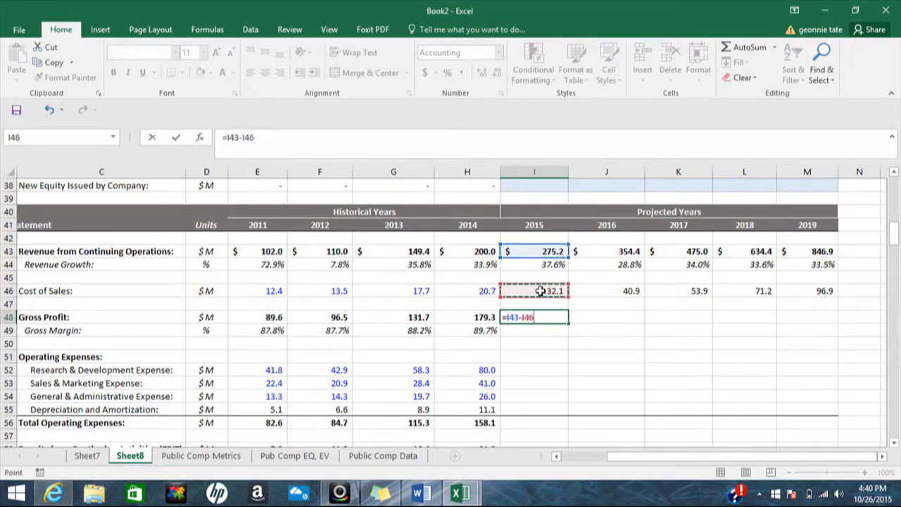
key(Return)
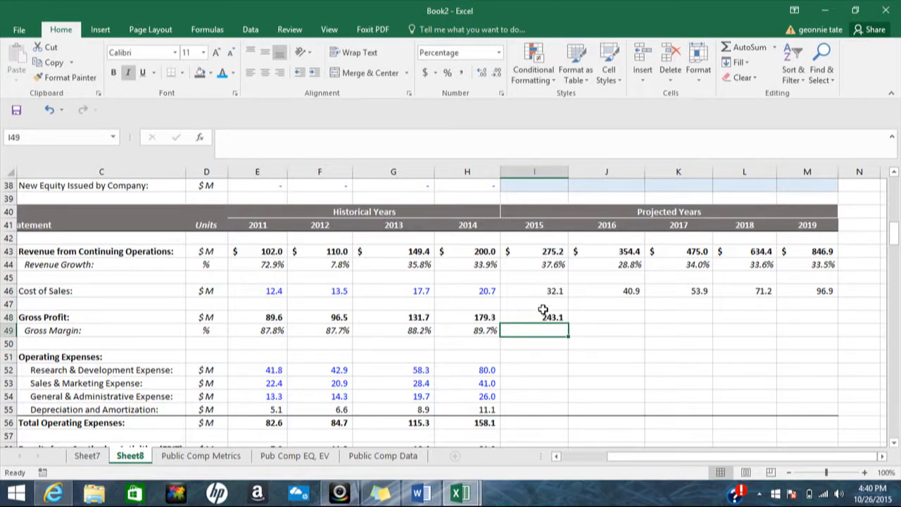
click(481, 331)
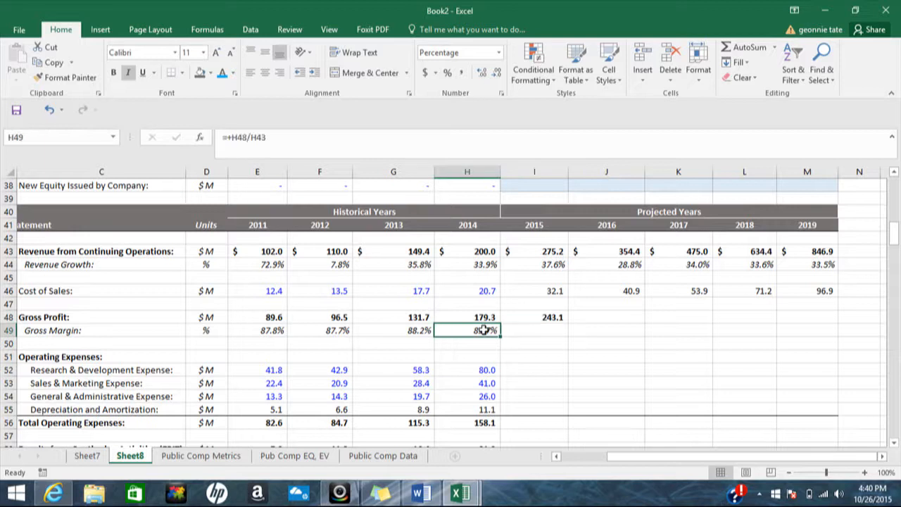
drag(500, 337, 809, 339)
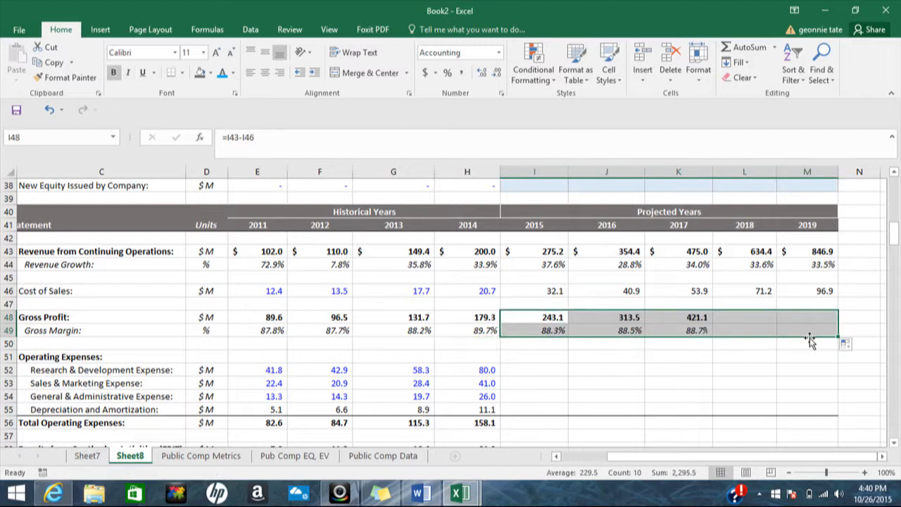
Step: Calculate 2015 Research & Development Expense in I52 as its revenue percentage times revenue, with =I15*I43
click(538, 372)
text(=)
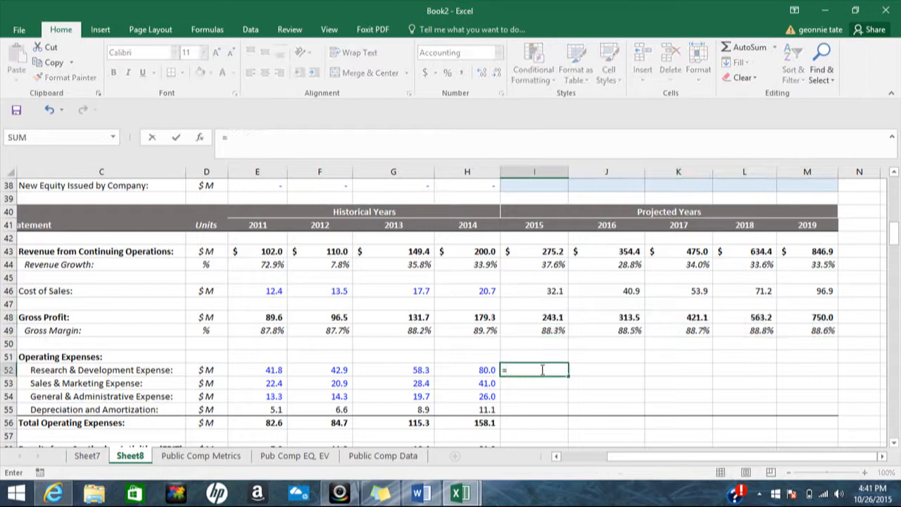
drag(896, 235, 896, 204)
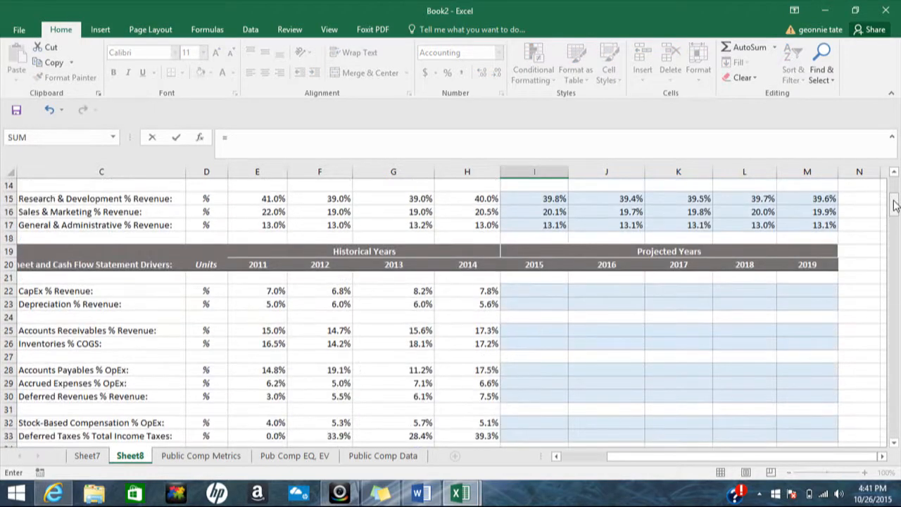
click(553, 197)
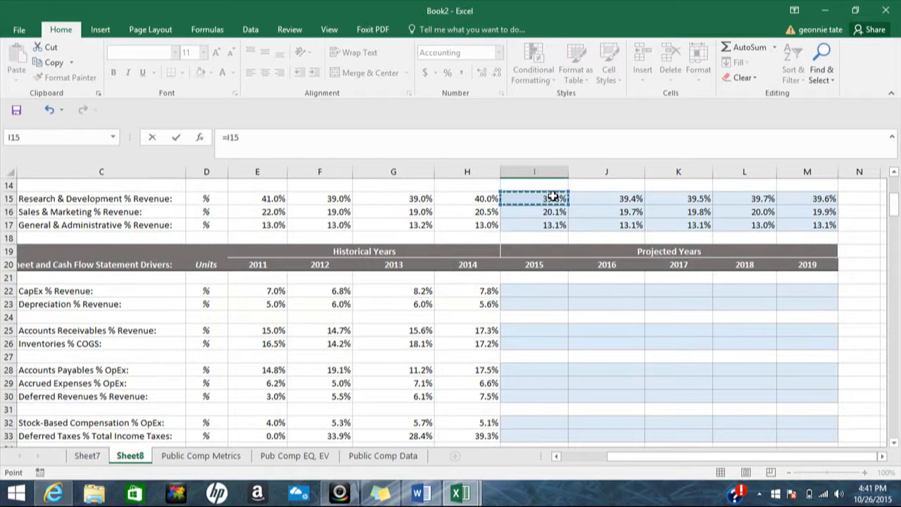
text(*)
drag(894, 205, 892, 225)
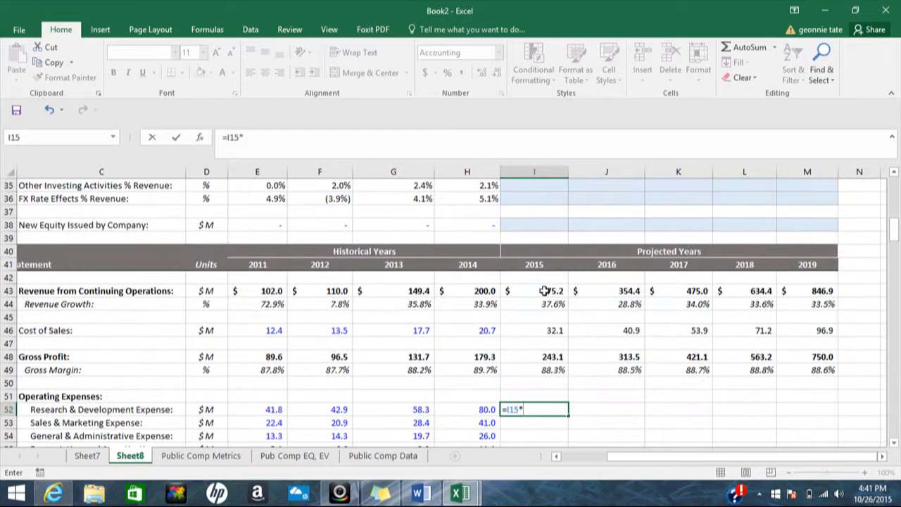
click(544, 291)
key(Return)
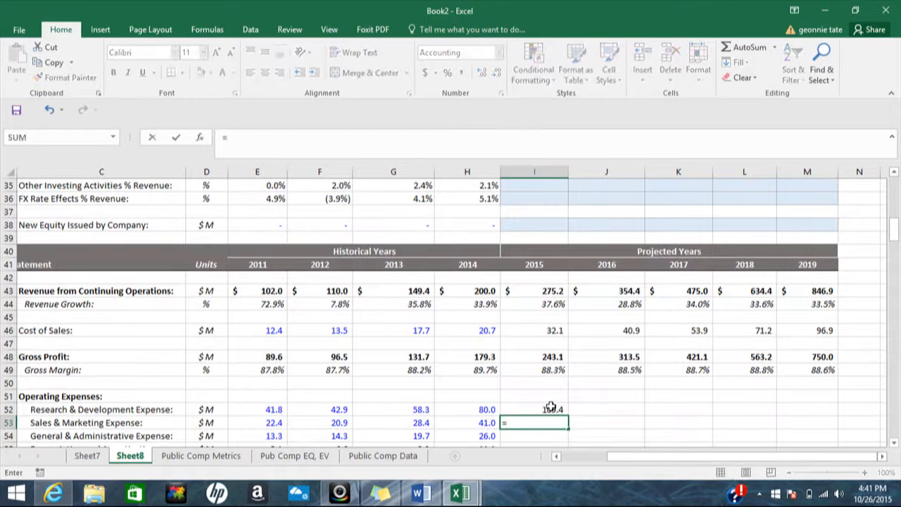
Step: Calculate 2015 Sales & Marketing Expense in I53 with =I16*I43
text(=)
drag(896, 243, 892, 208)
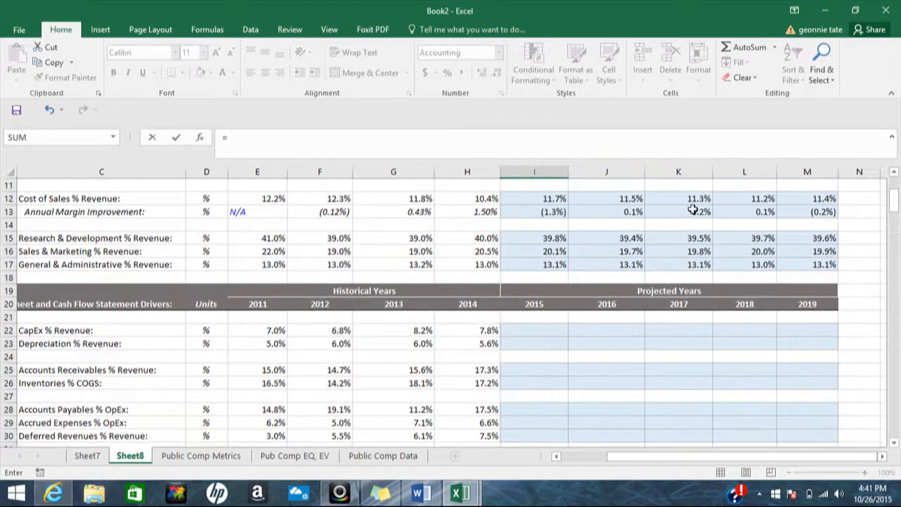
click(536, 251)
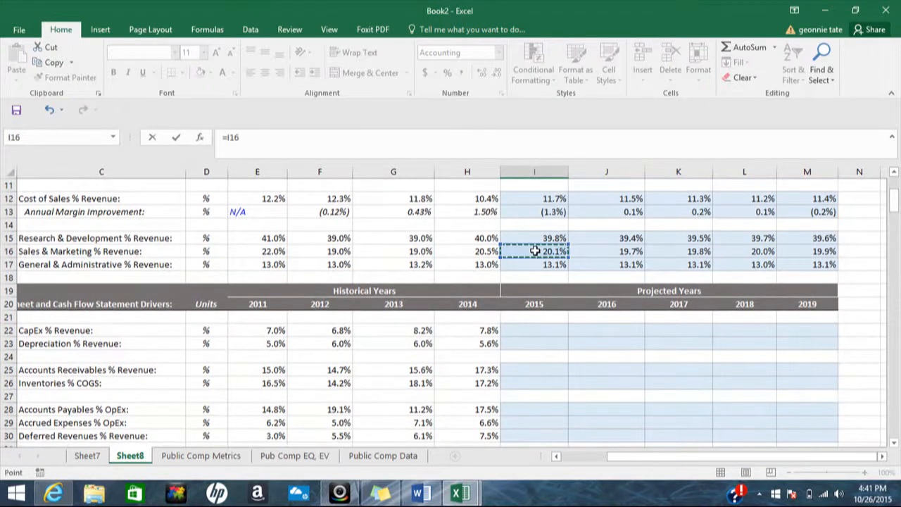
text(*)
drag(898, 211, 897, 240)
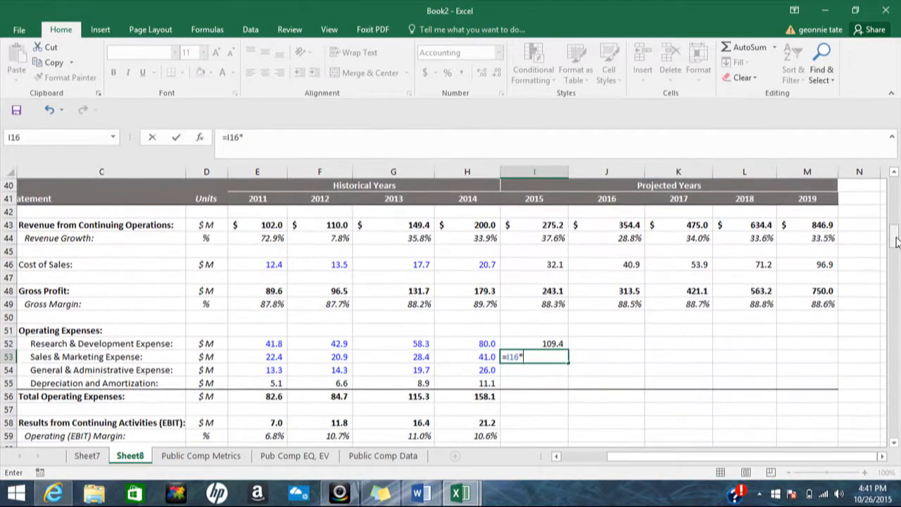
click(551, 224)
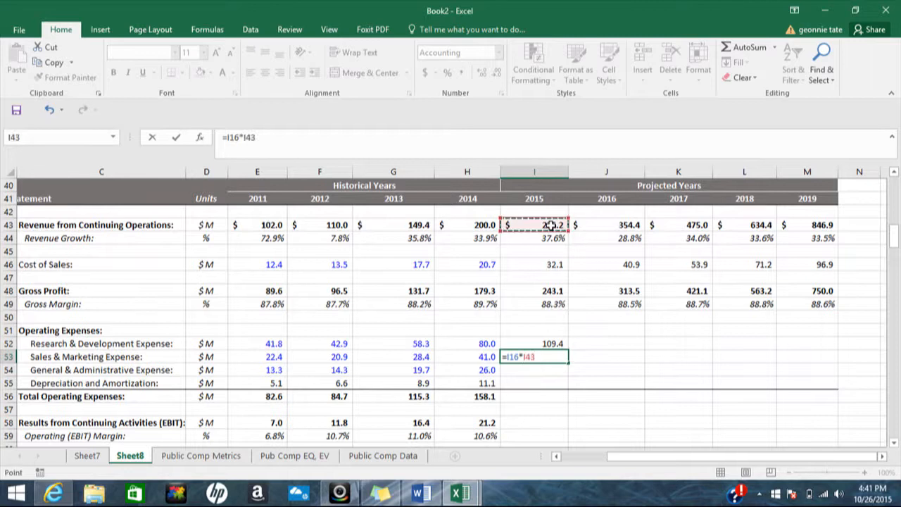
key(Return)
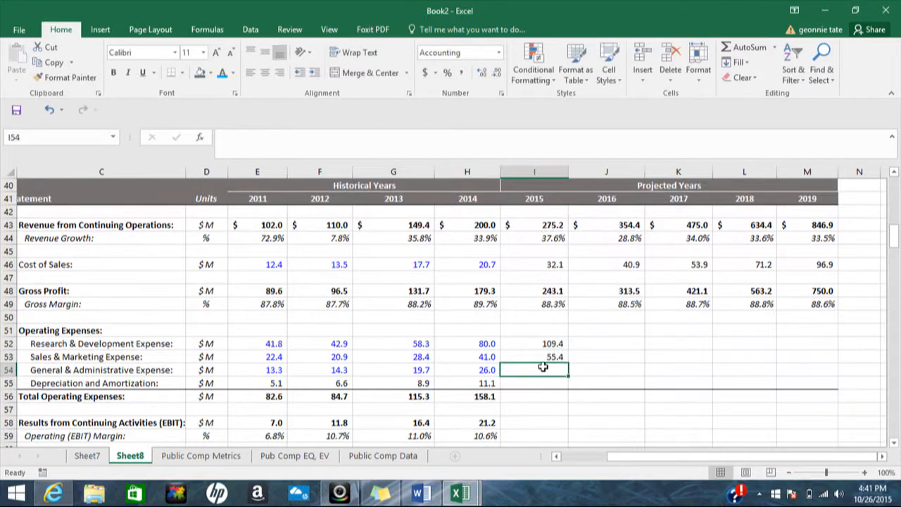
Step: Calculate 2015 General & Administrative Expense in I54 with =I17*I43
text(=)
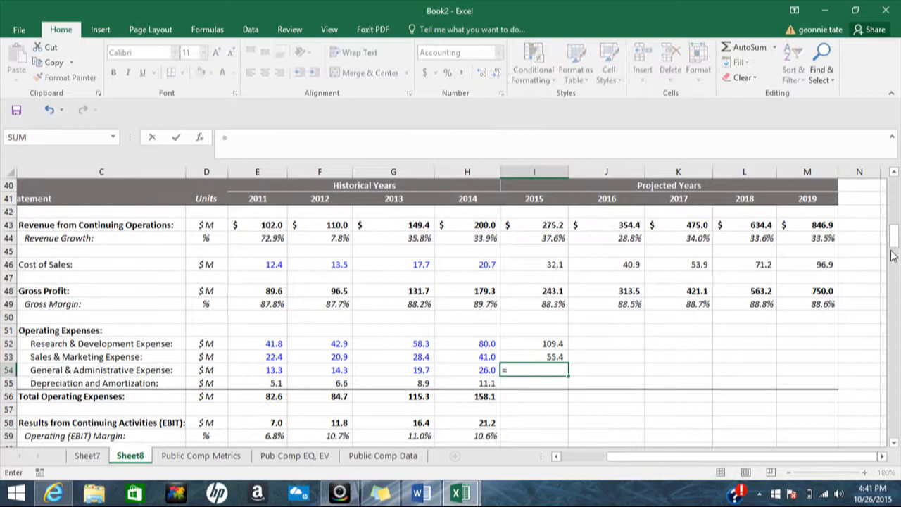
drag(896, 242, 896, 201)
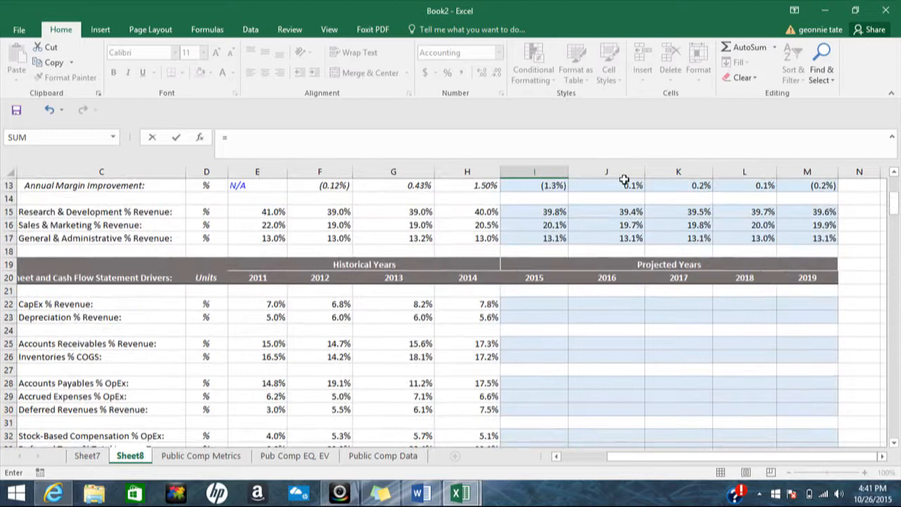
click(535, 240)
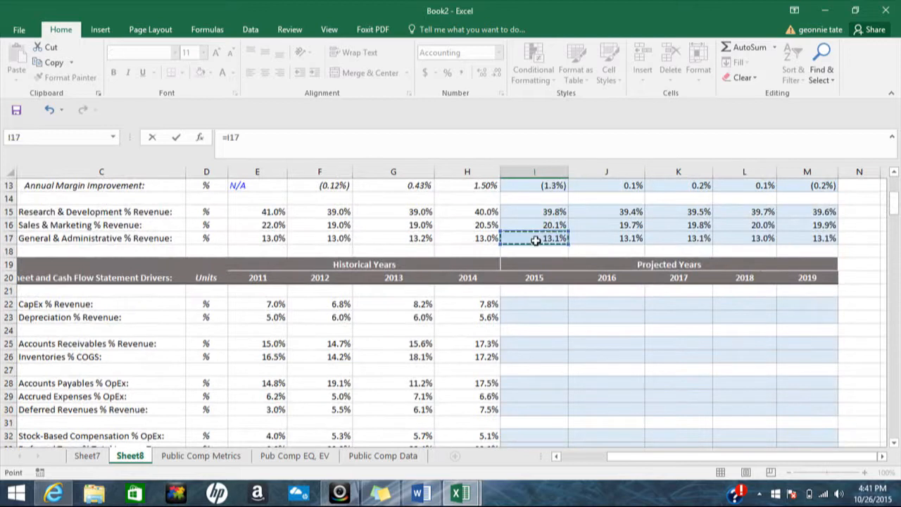
text(*)
drag(895, 218, 896, 247)
click(551, 251)
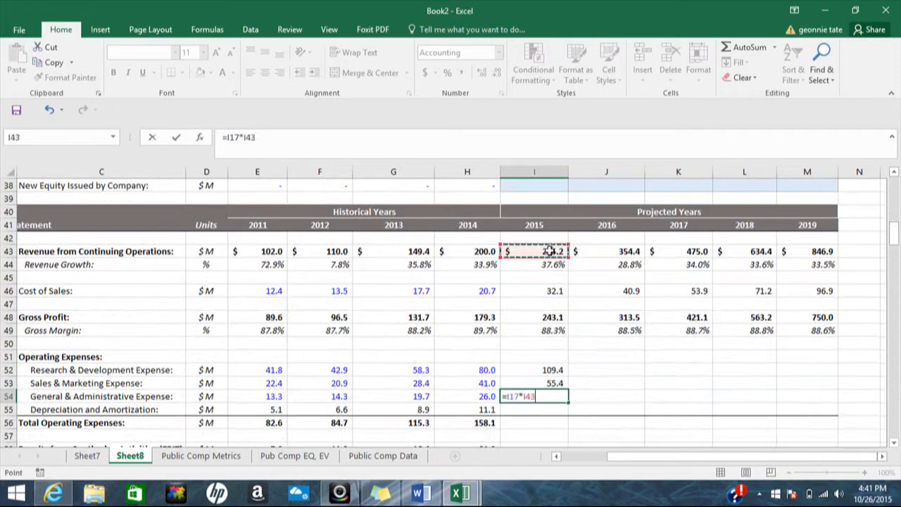
key(Return)
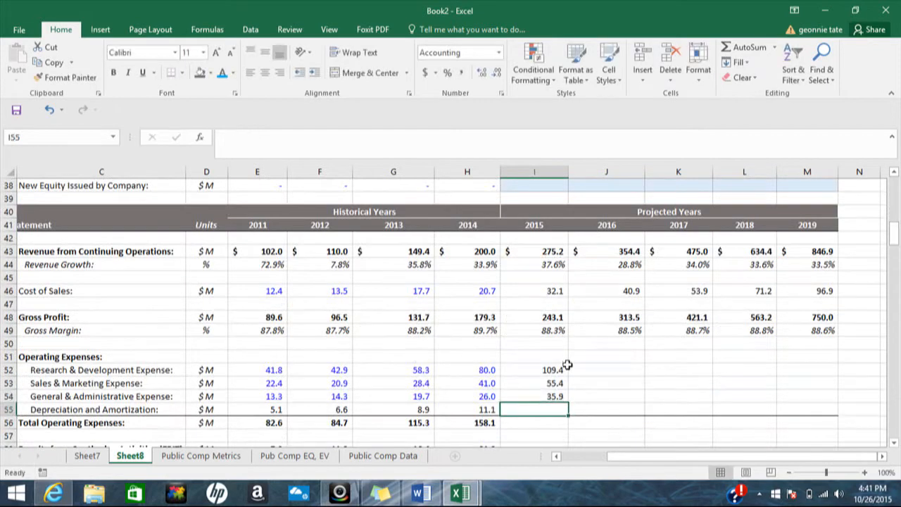
Step: Fill the 2015 expense formulas in I52:I54 and the 2014 Total Operating Expenses sum in H56 across through 2019
drag(561, 367, 811, 388)
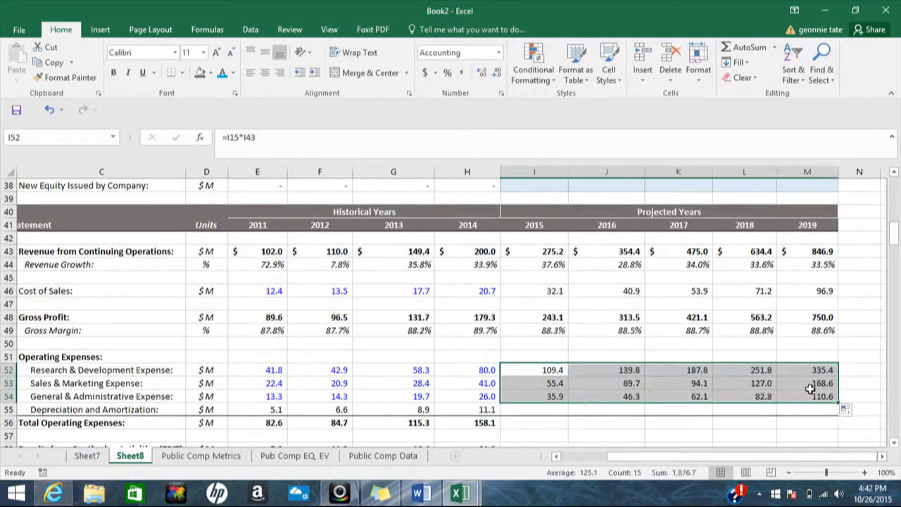
click(503, 428)
click(485, 424)
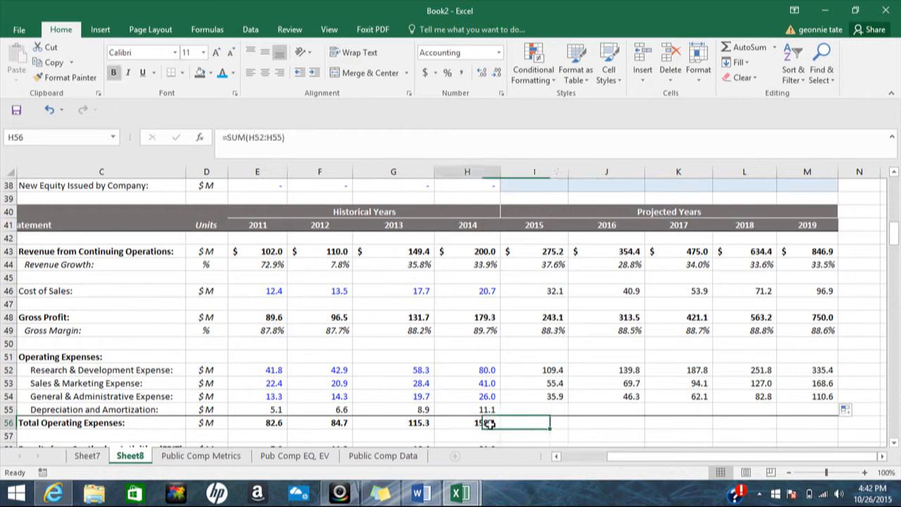
drag(502, 428, 812, 422)
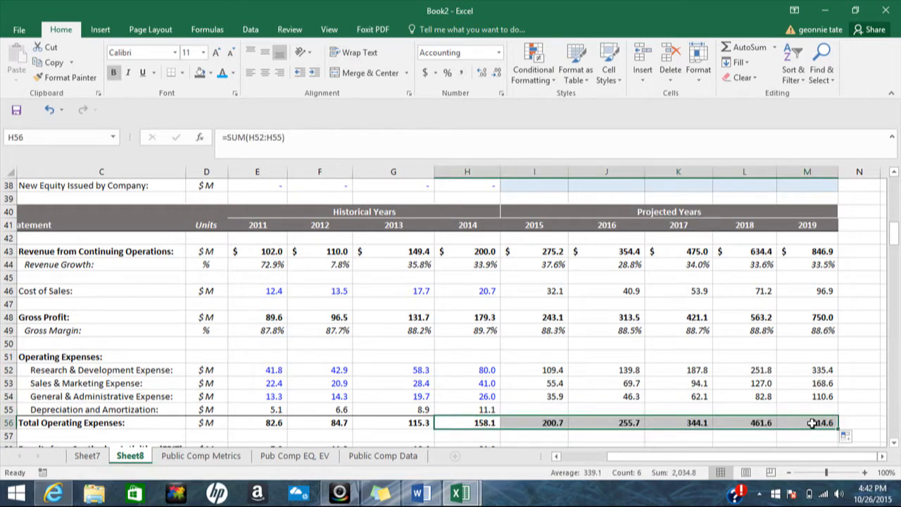
Step: Calculate 2015 Results from Continuing Activities (EBIT) in I58 as Gross Profit minus Total Operating Expenses, with =I48-I56
drag(896, 243, 895, 262)
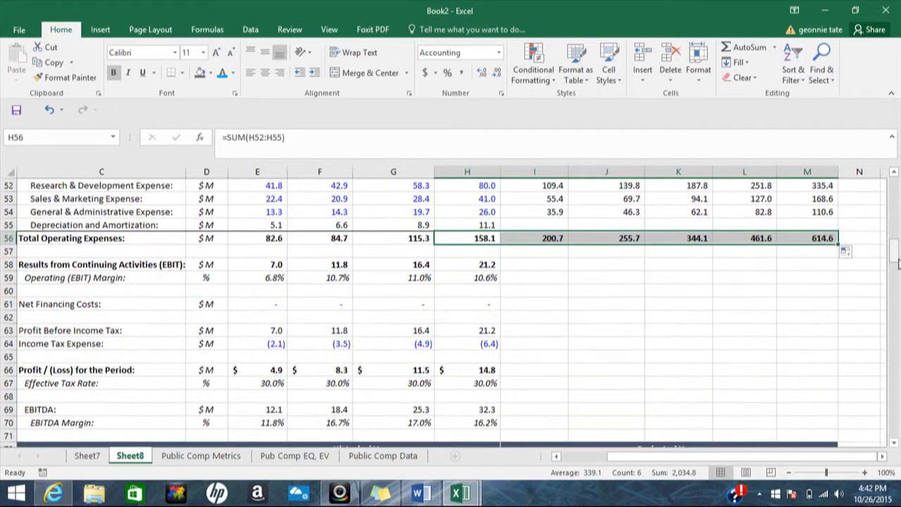
click(538, 265)
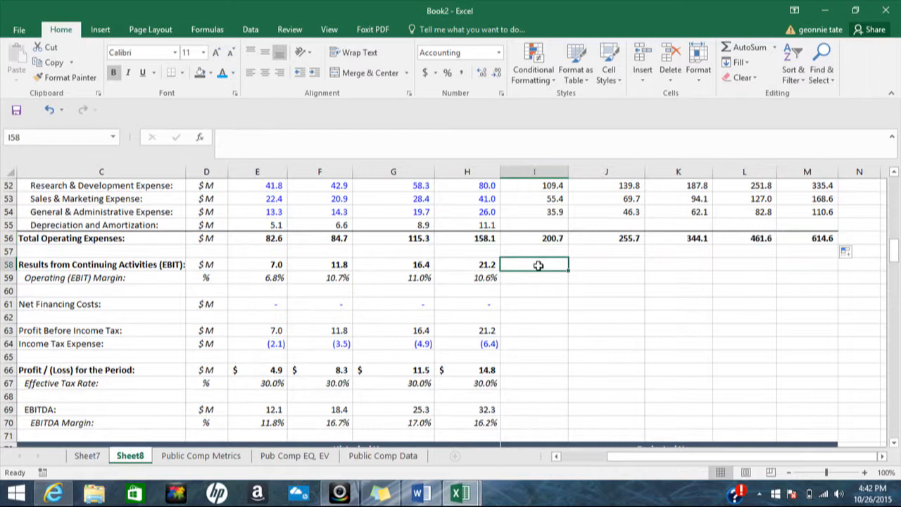
text(=)
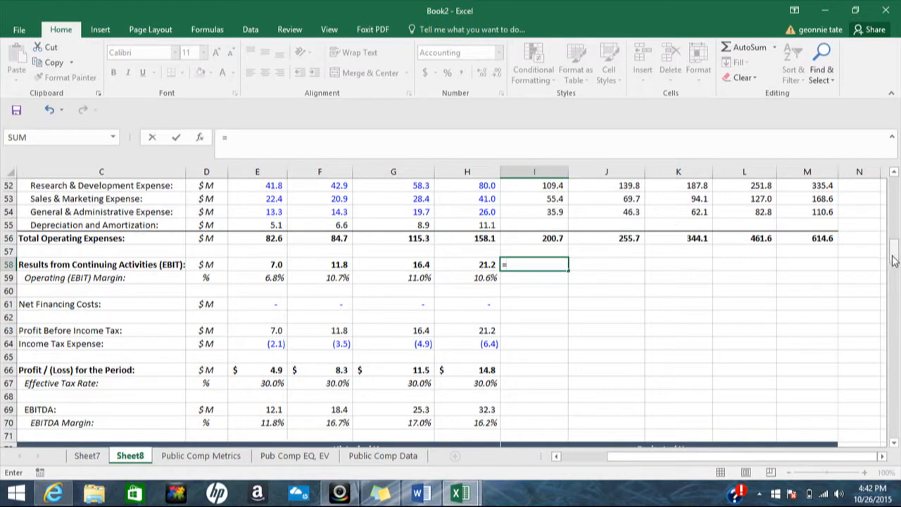
drag(895, 260, 894, 248)
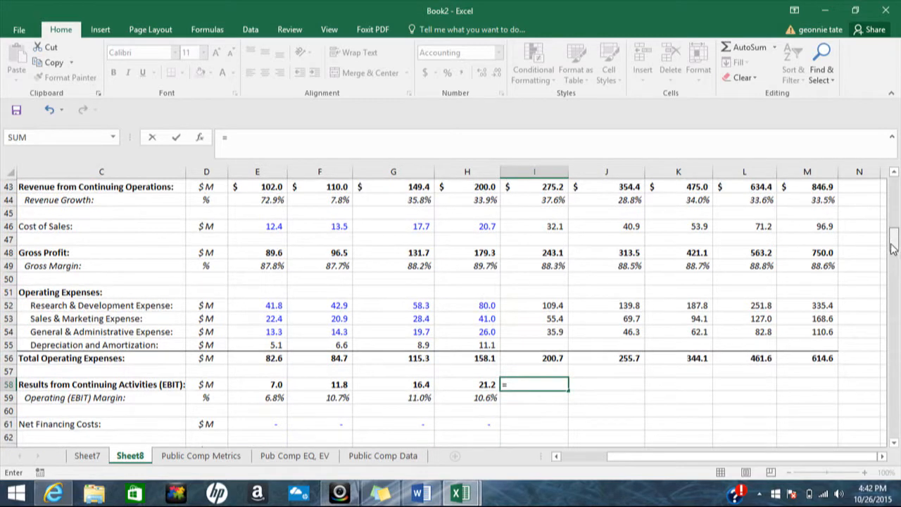
drag(892, 248, 893, 249)
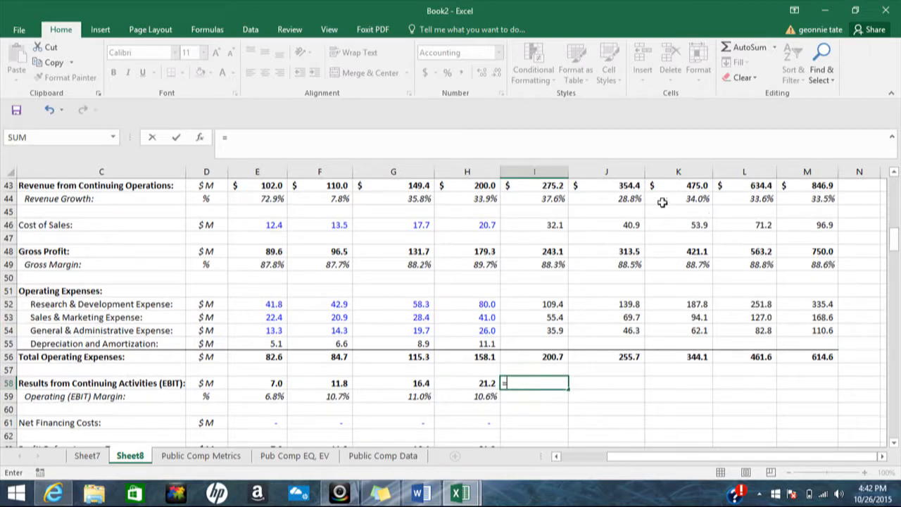
click(553, 249)
text(-)
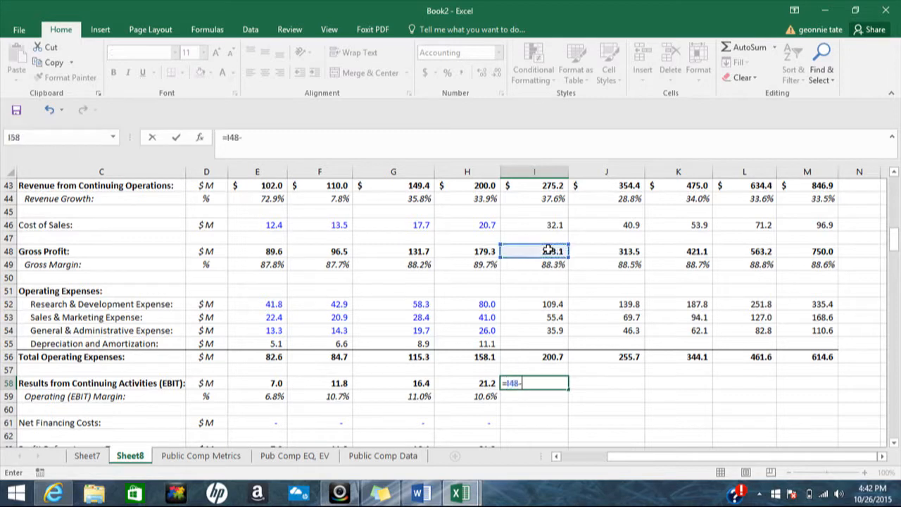
click(547, 357)
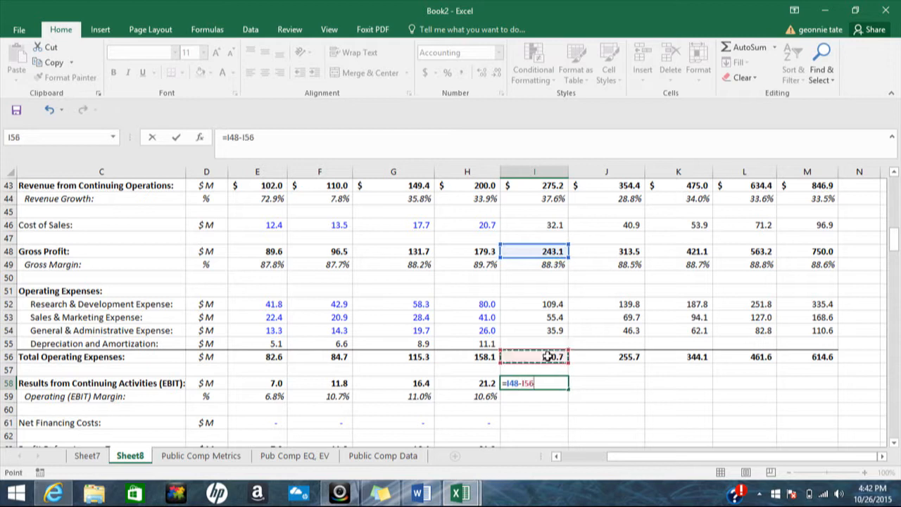
key(Return)
Step: Extend the H59 Operating (EBIT) Margin formula into 2015, and fill EBIT and its margin across through 2019
click(476, 396)
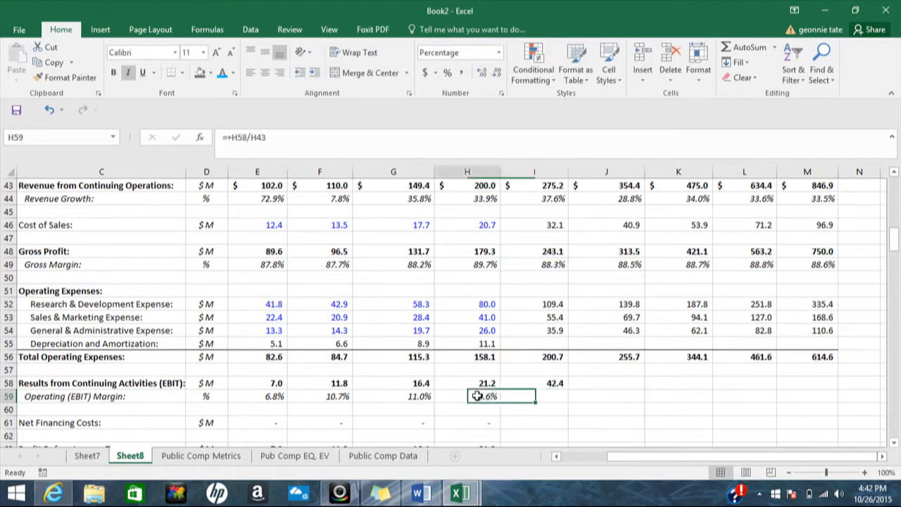
drag(501, 400, 546, 398)
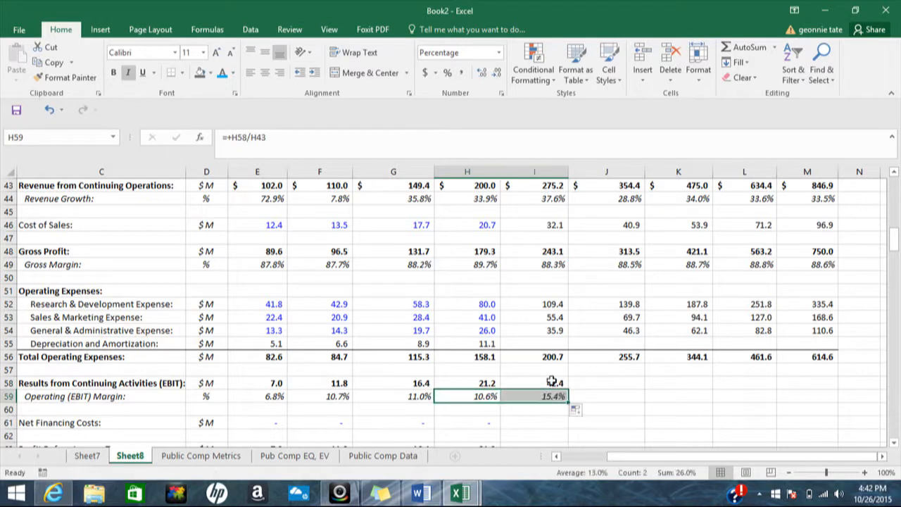
click(551, 383)
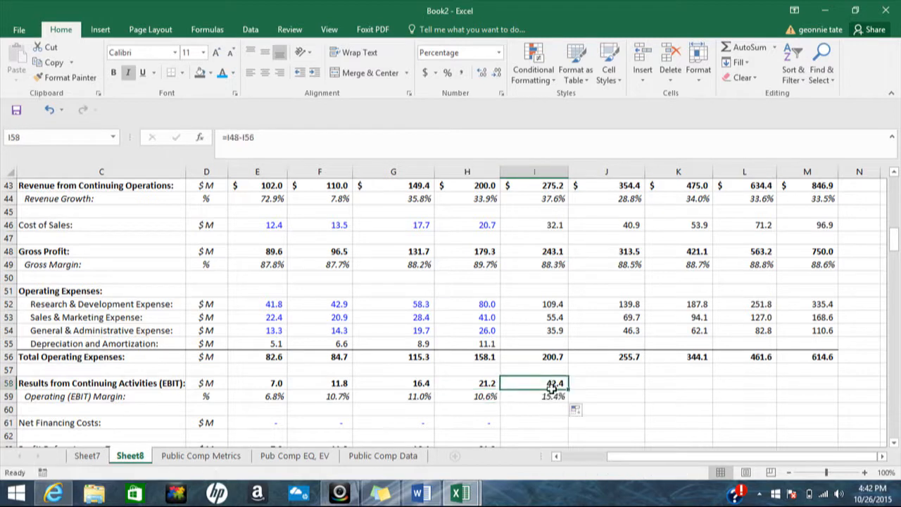
drag(553, 387, 553, 396)
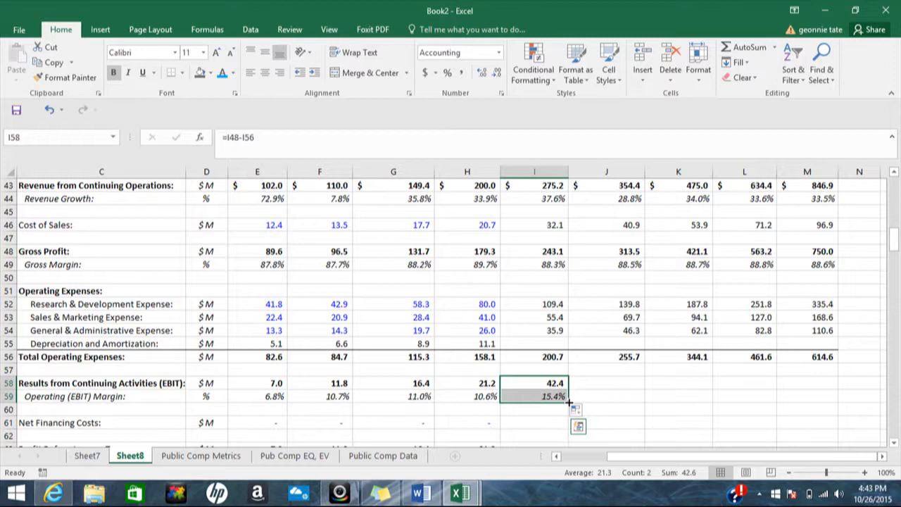
drag(569, 402, 816, 414)
Step: Enter 0 as the 2015 Net Financing Costs in I61 and fill it across through 2019
drag(894, 240, 896, 254)
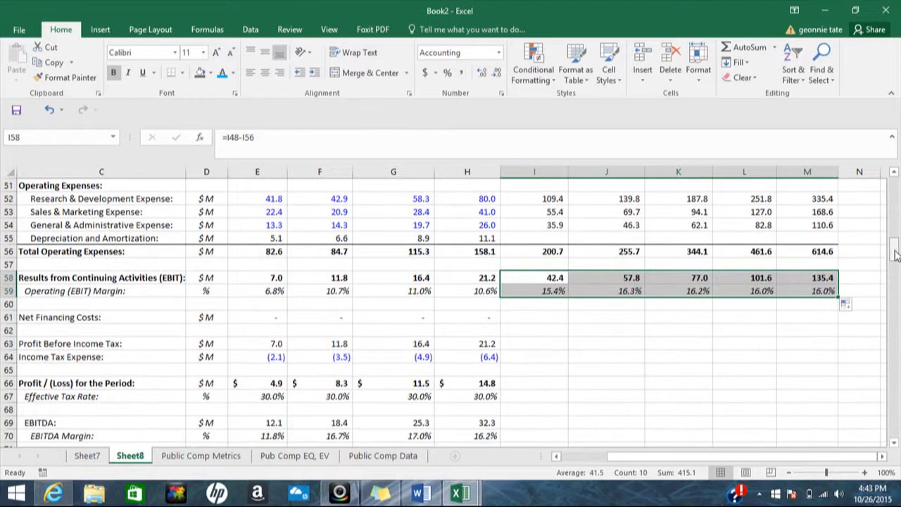
click(514, 316)
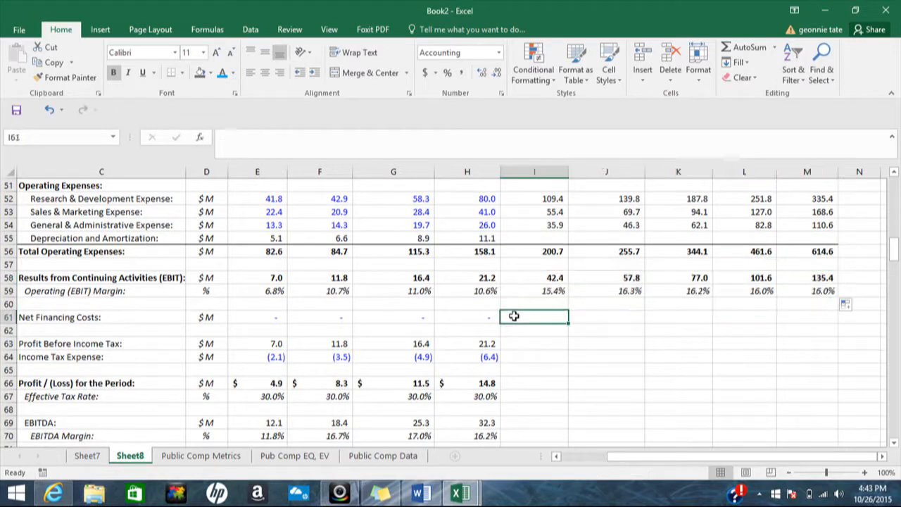
text(0)
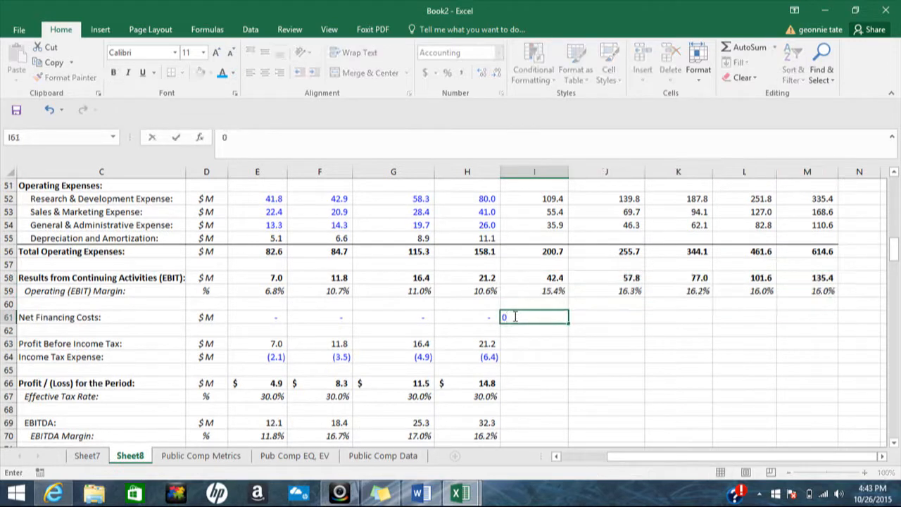
key(Return)
click(532, 317)
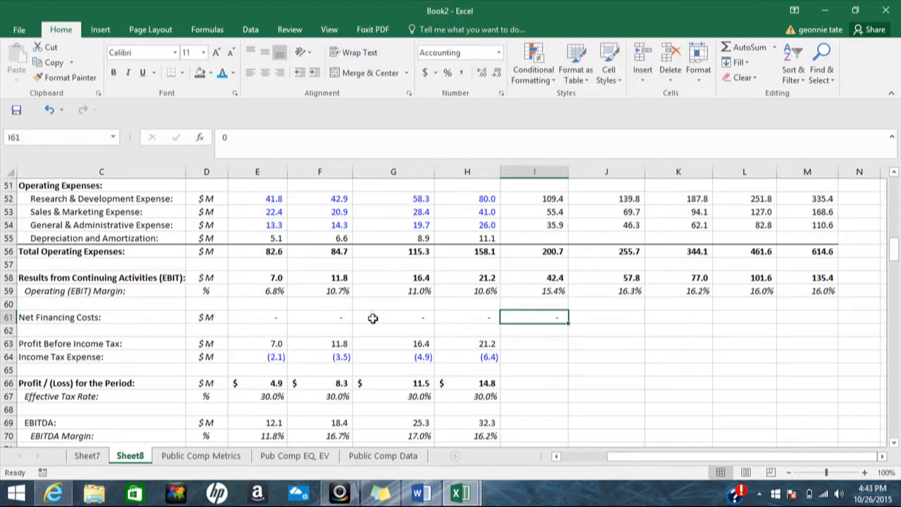
drag(568, 323, 817, 319)
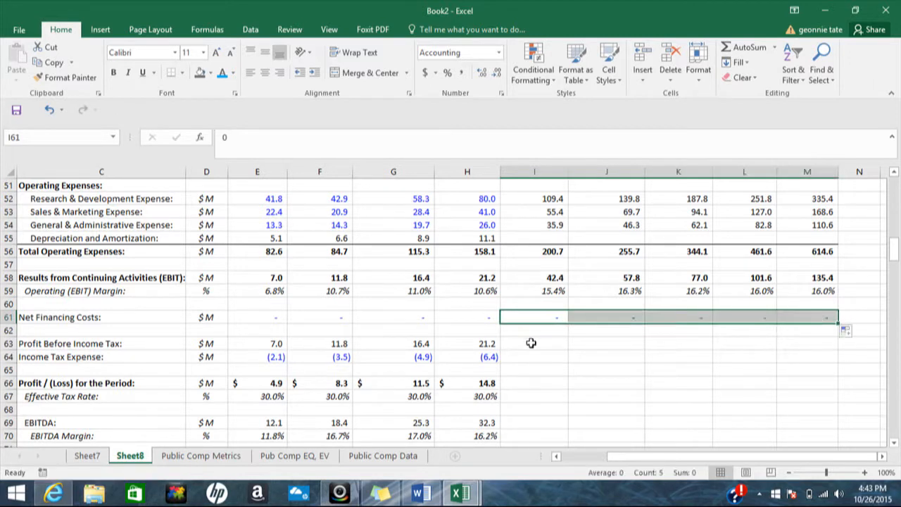
Step: Link 2015 Profit Before Income Tax in I63 to the EBIT result with =I58
click(530, 343)
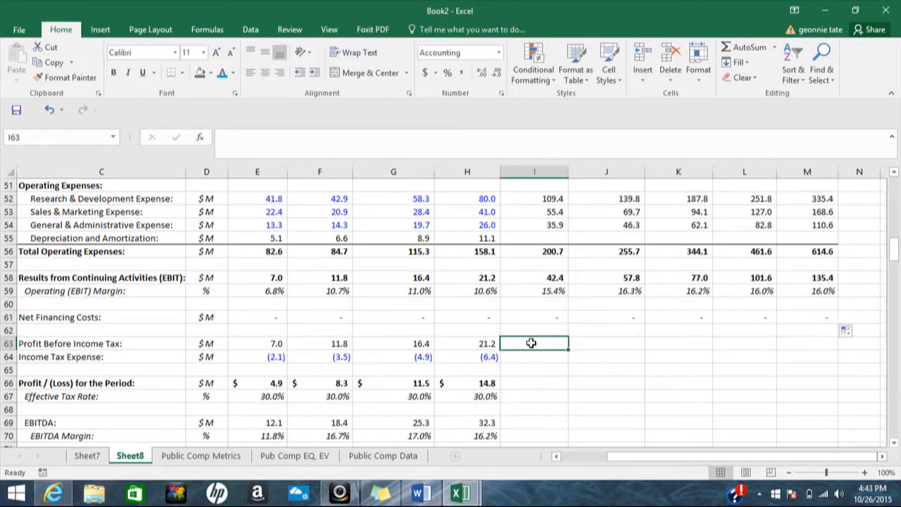
text(=)
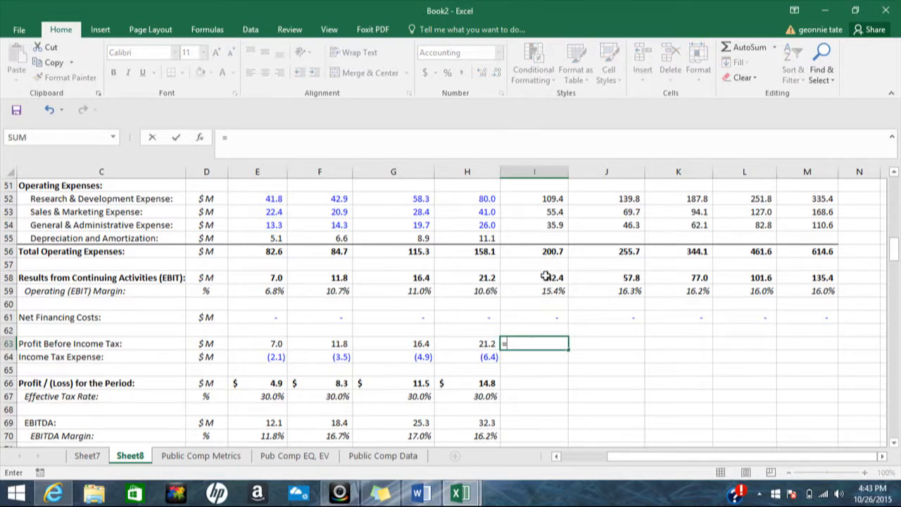
click(545, 276)
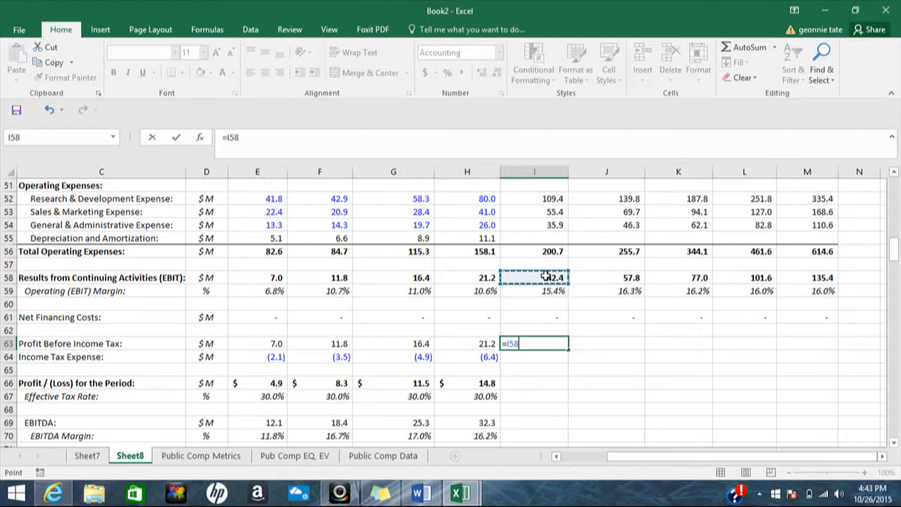
key(Return)
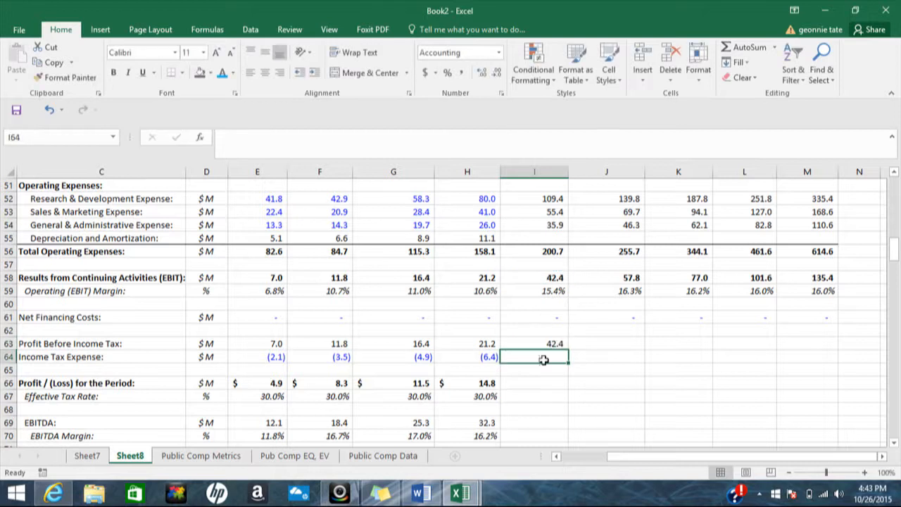
Step: Calculate 2015 Income Tax Expense in I64 as pre-tax profit times the fixed tax rate cell, =I63*$A$64
text(=)
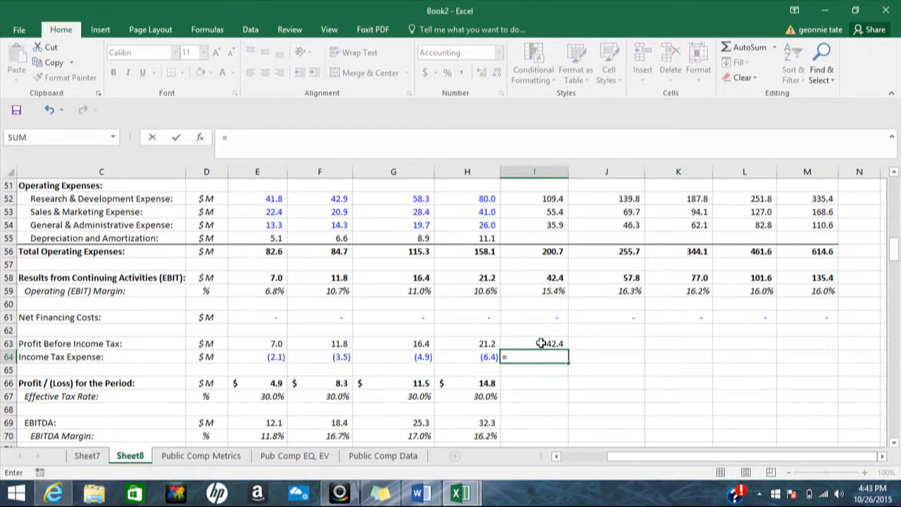
click(543, 342)
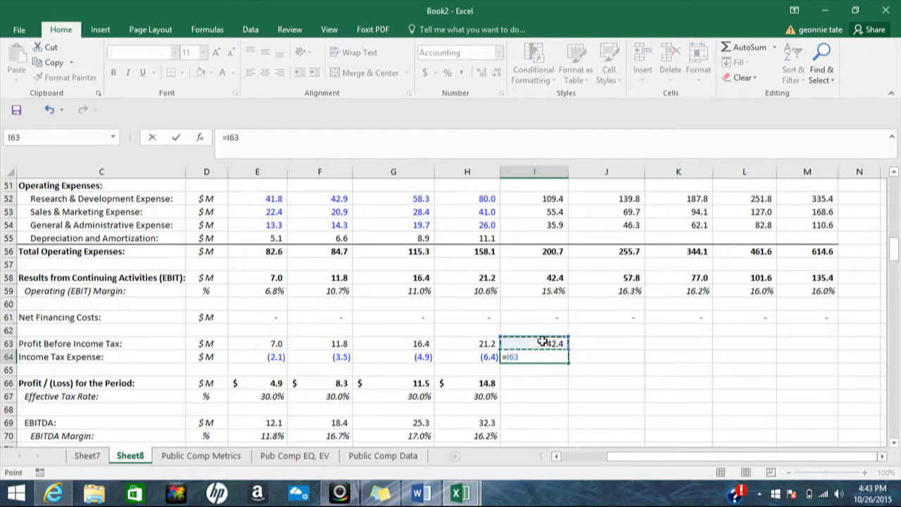
text(*)
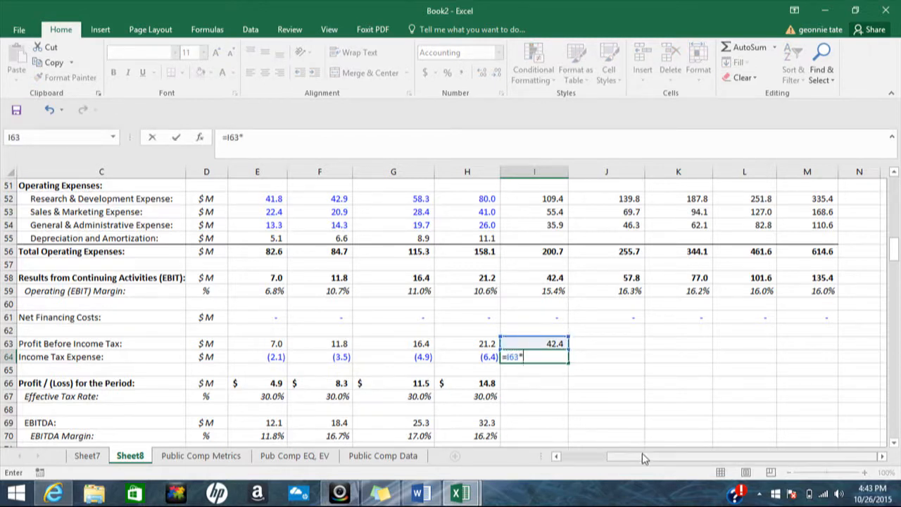
drag(647, 461, 589, 460)
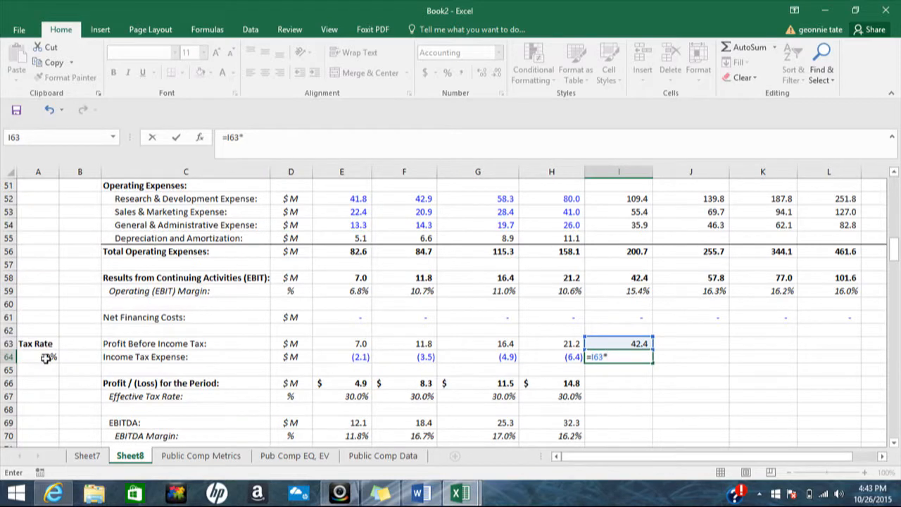
click(45, 358)
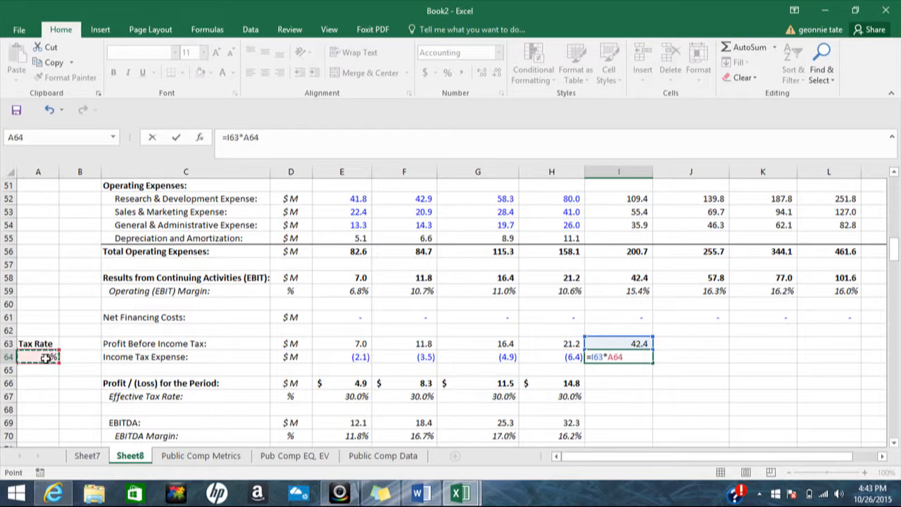
key(F4)
key(Return)
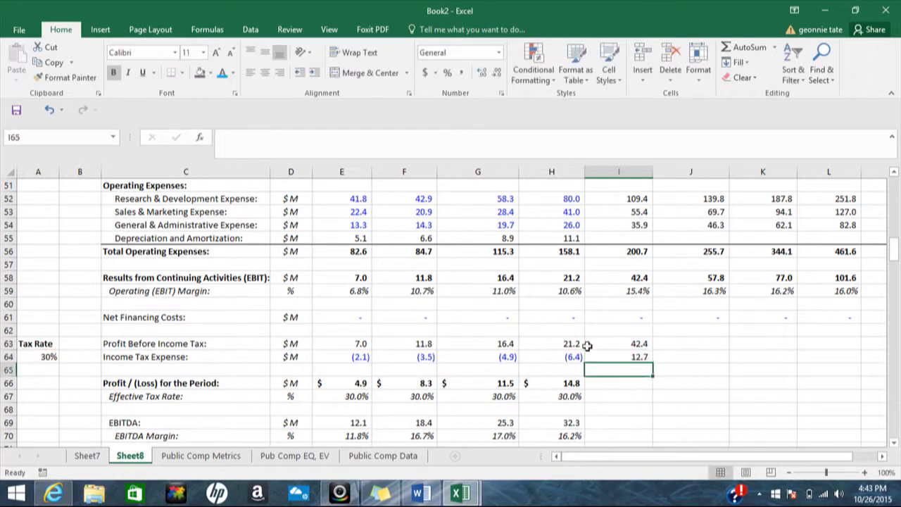
Step: Negate the I64 tax formula to =-I63*$A$64 and fill Profit Before Income Tax and Income Tax Expense across through 2019
double_click(623, 355)
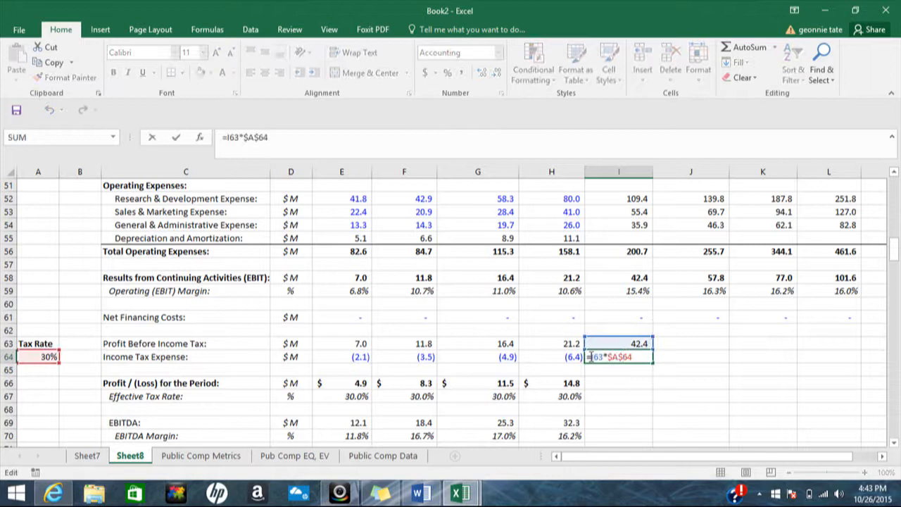
click(592, 357)
text(-)
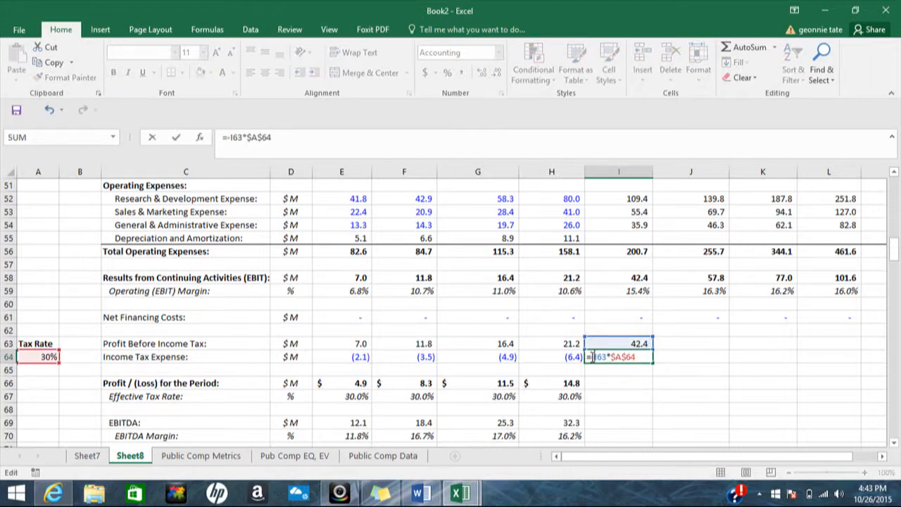
key(Return)
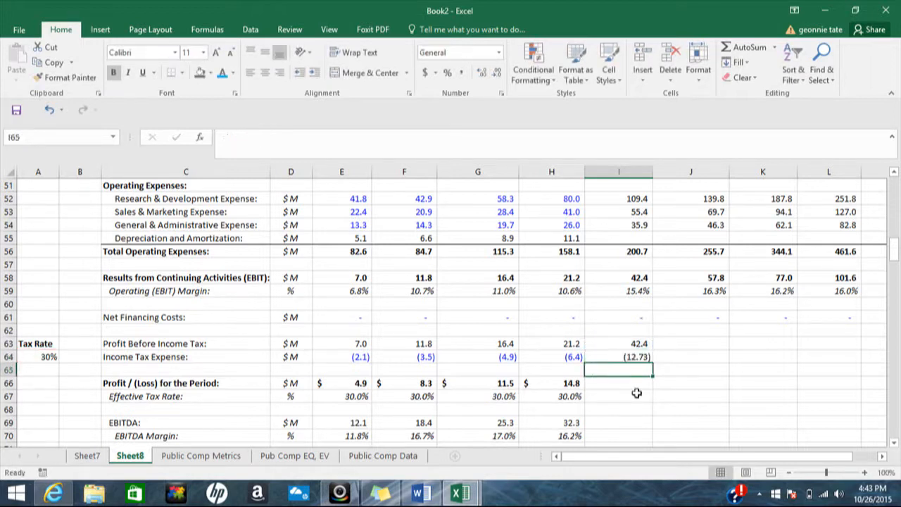
drag(640, 342, 830, 357)
drag(724, 461, 702, 460)
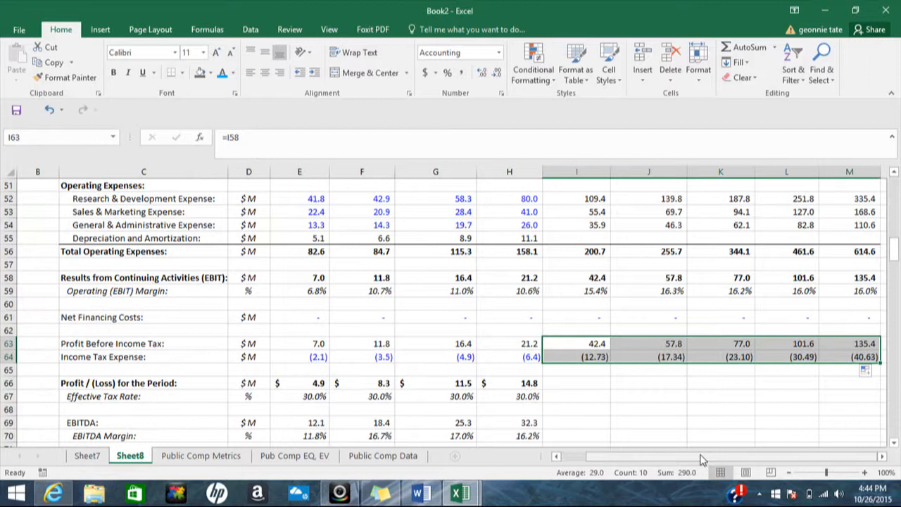
Step: Calculate 2015 Profit / (Loss) for the Period in I66 by adding pre-tax profit and income tax, =I63+I64
click(576, 384)
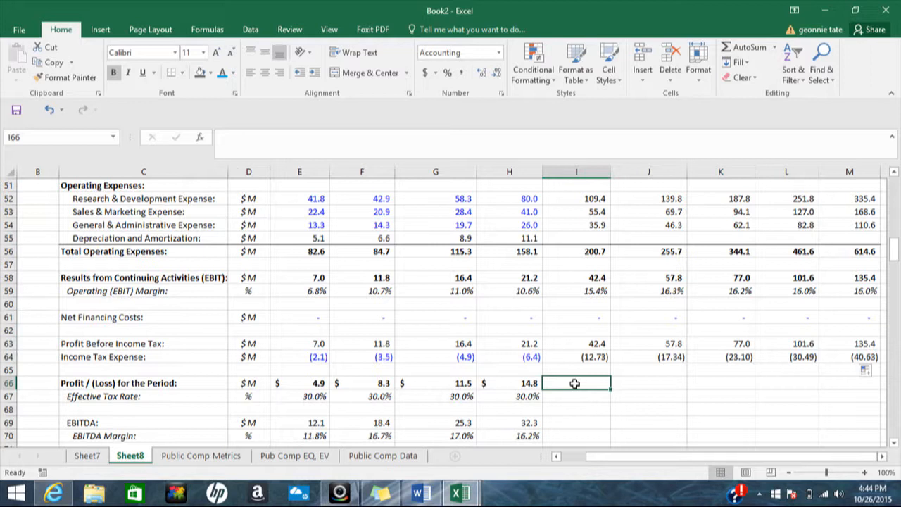
text(=)
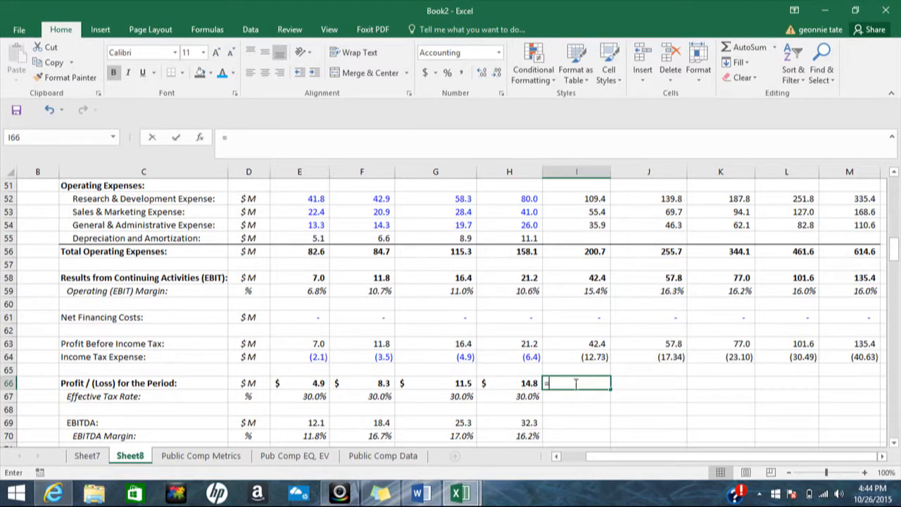
click(581, 347)
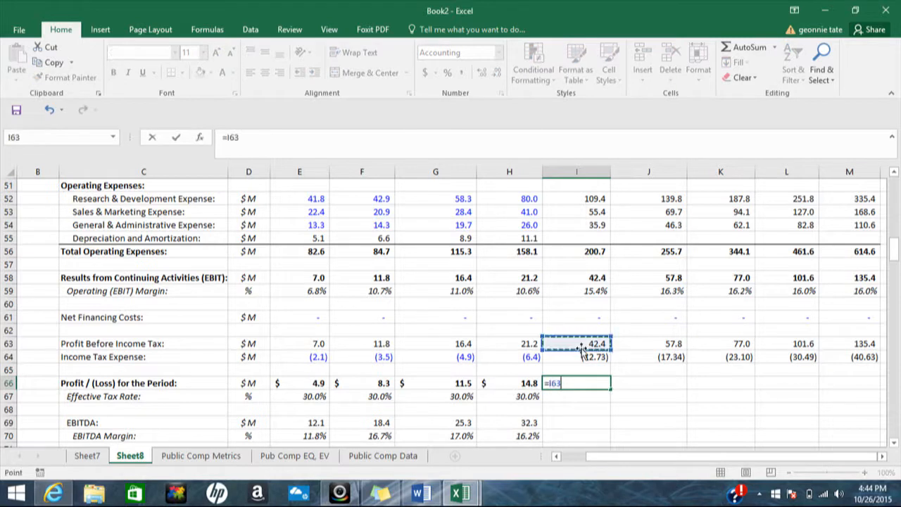
text(-)
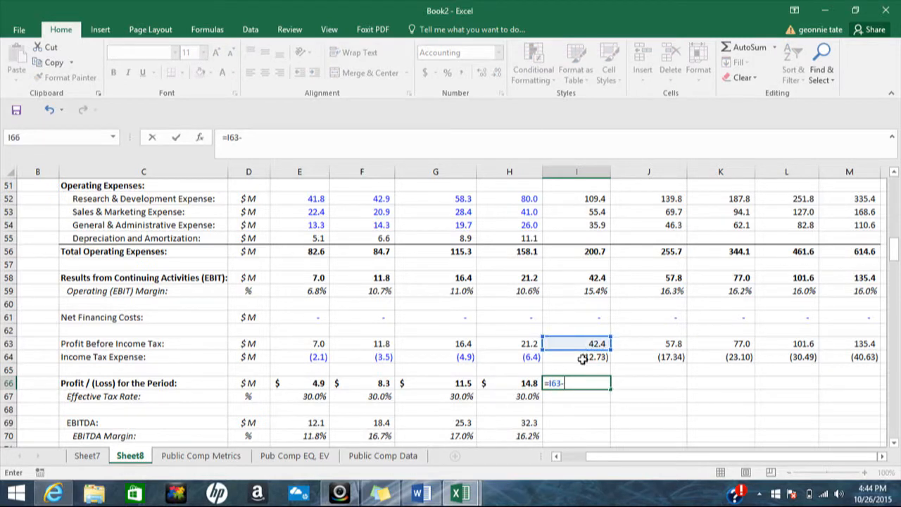
key(BackSpace)
text(+)
click(581, 359)
key(Return)
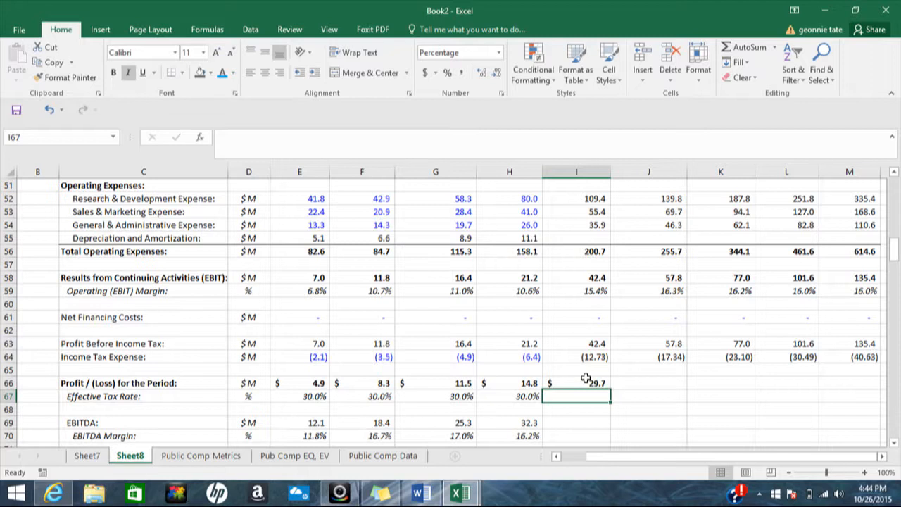
Step: Extend the H67 Effective Tax Rate formula into 2015, and fill Profit / (Loss) and the tax rate across through 2019
click(538, 397)
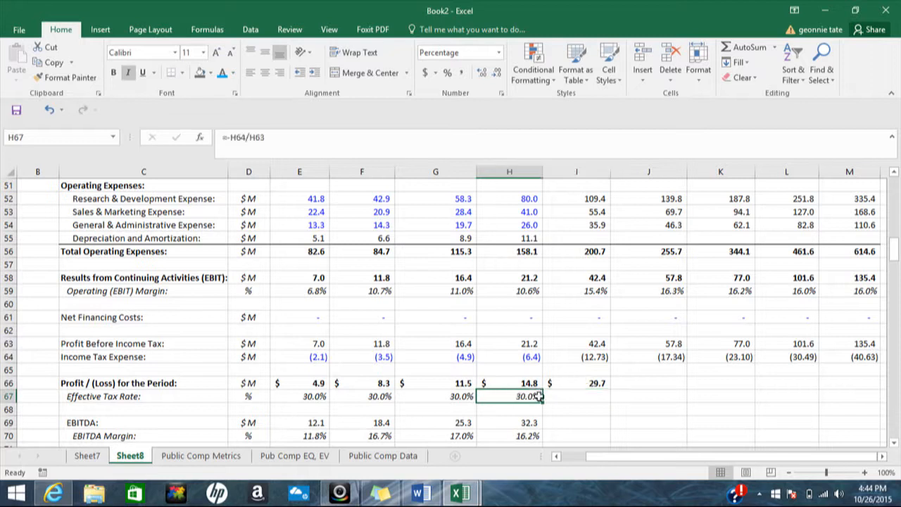
drag(540, 400, 487, 406)
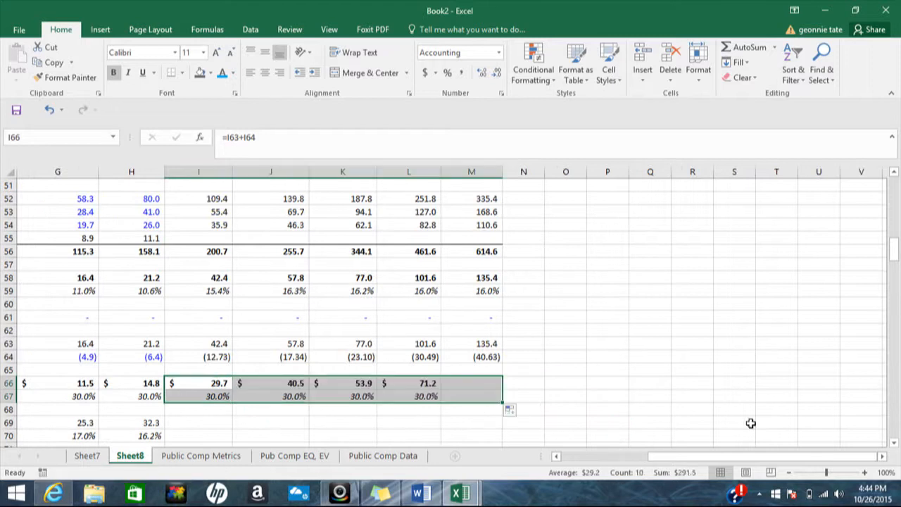
click(639, 460)
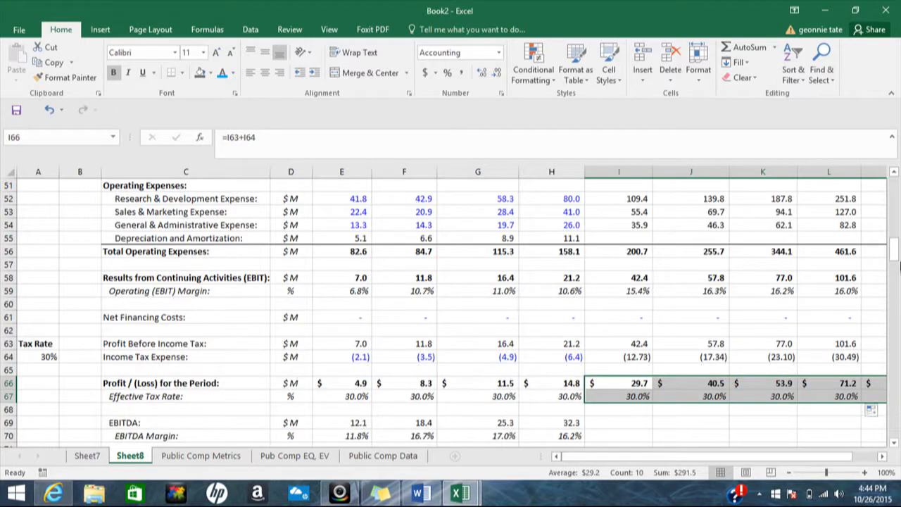
Step: Calculate 2015 EBITDA in I69 as EBIT plus the cash flow statement's Depreciation and Amortization, =I58+I115
drag(895, 254, 896, 263)
click(618, 331)
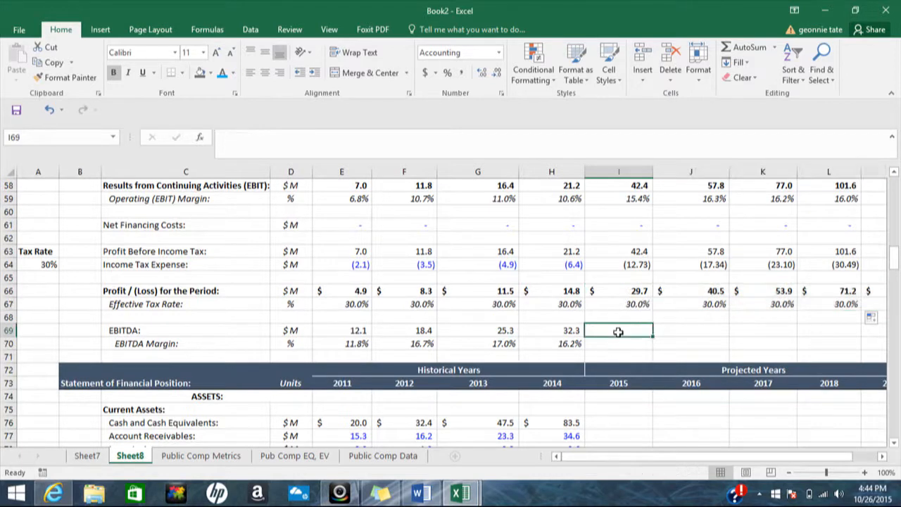
text(=)
drag(895, 265, 894, 251)
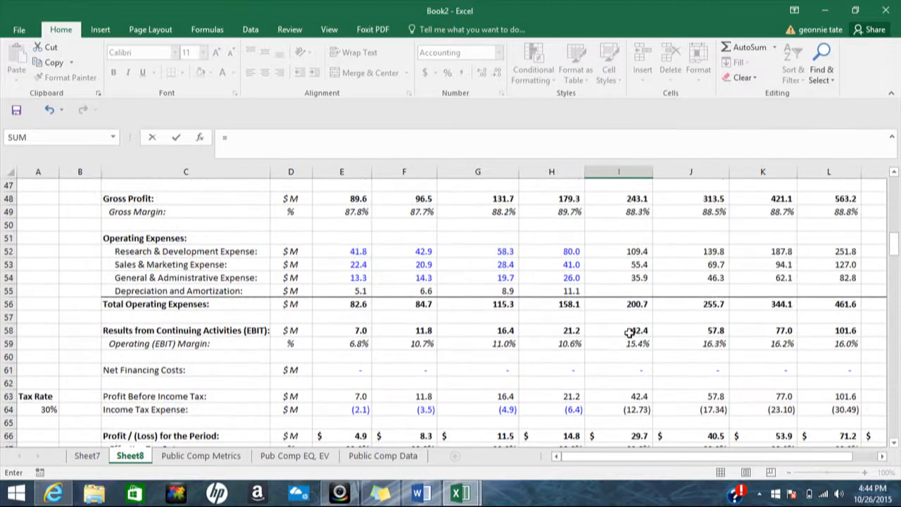
click(630, 333)
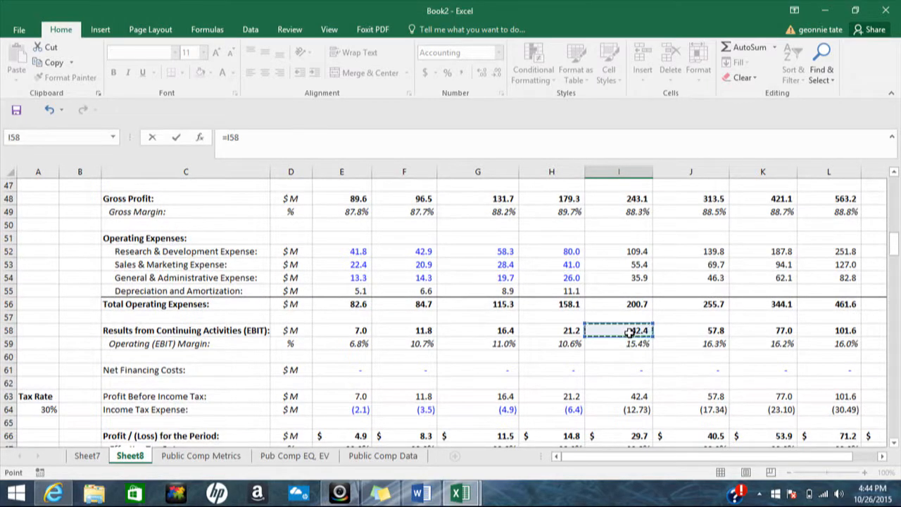
text(+)
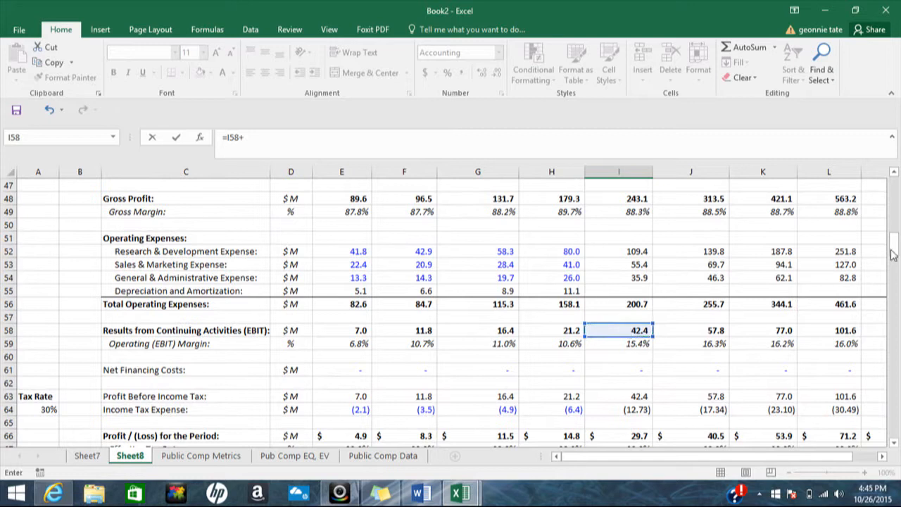
drag(892, 251, 895, 323)
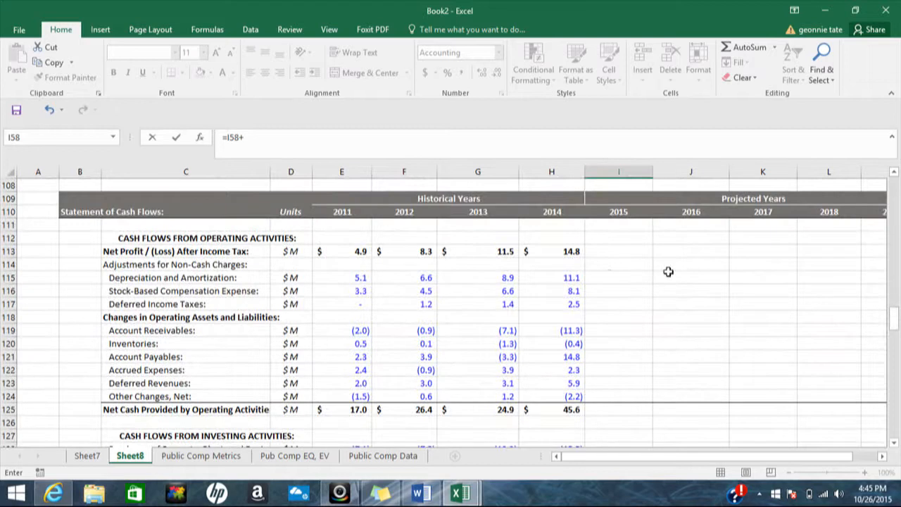
click(610, 276)
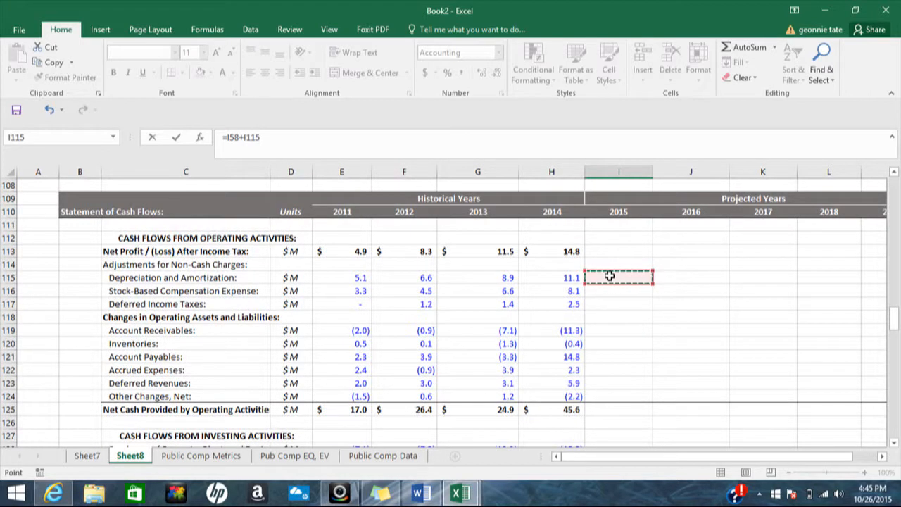
key(Escape)
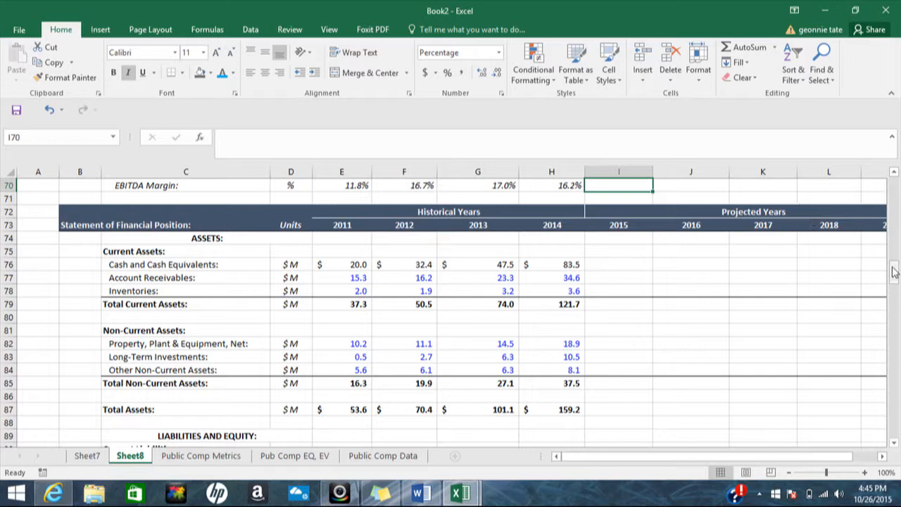
Step: Extend the H70 EBITDA Margin formula into 2015, and fill EBITDA and its margin across through 2019
drag(894, 273, 894, 261)
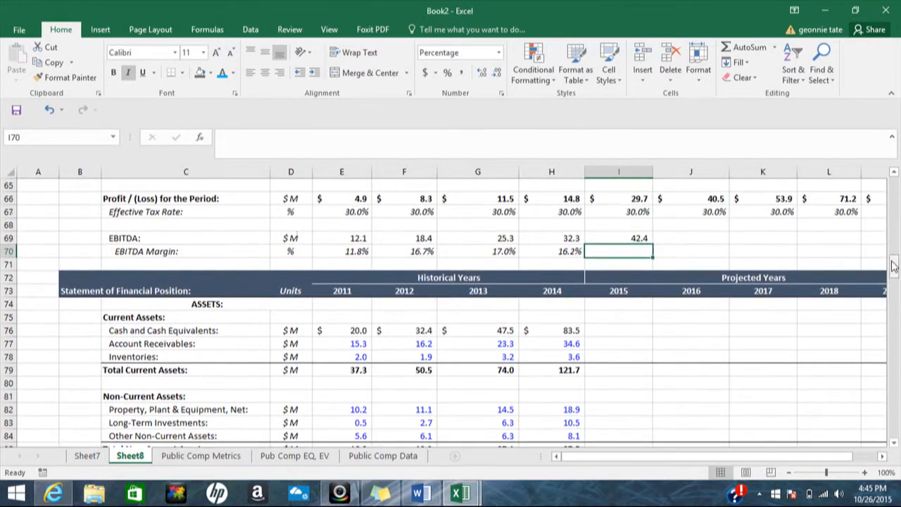
click(576, 251)
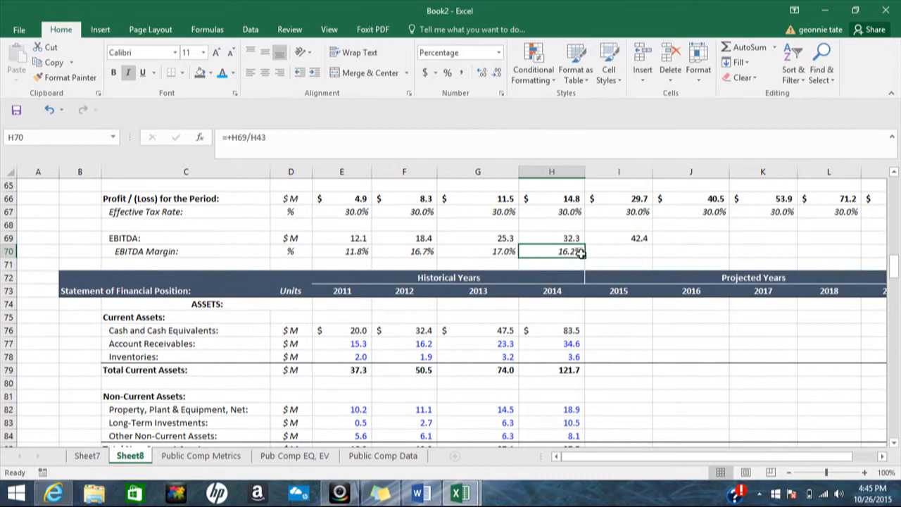
drag(585, 257, 828, 240)
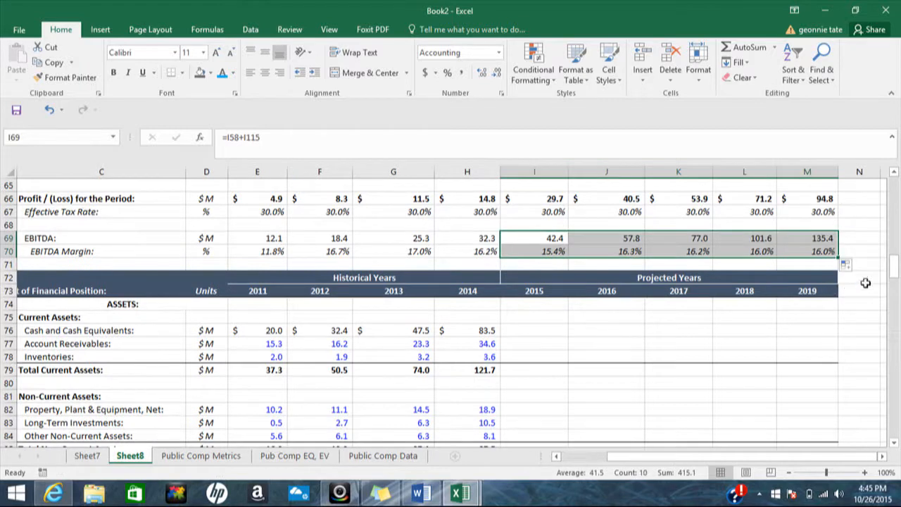
Step: Project 2015 CapEx % Revenue in I22 as the average of the 2011–2014 historical values, =AVERAGE(E22:H22)
drag(894, 274, 894, 278)
drag(730, 456, 649, 456)
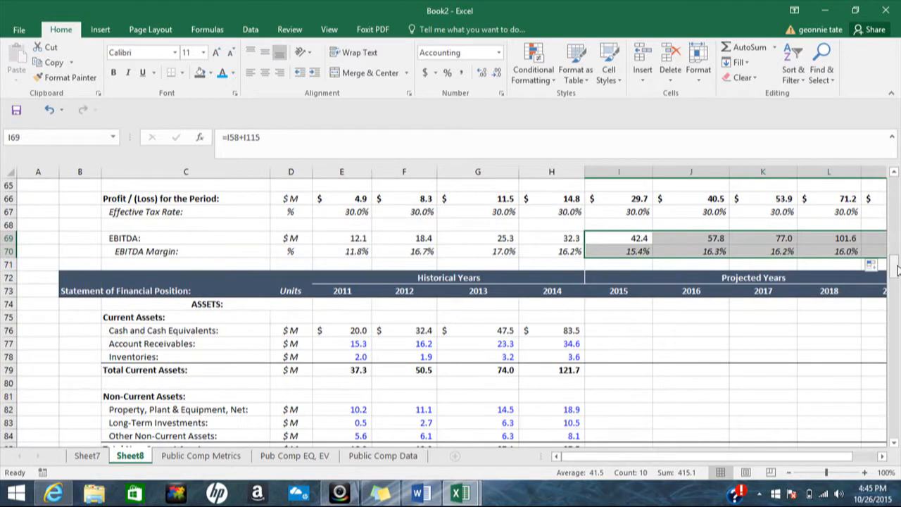
drag(897, 270, 894, 211)
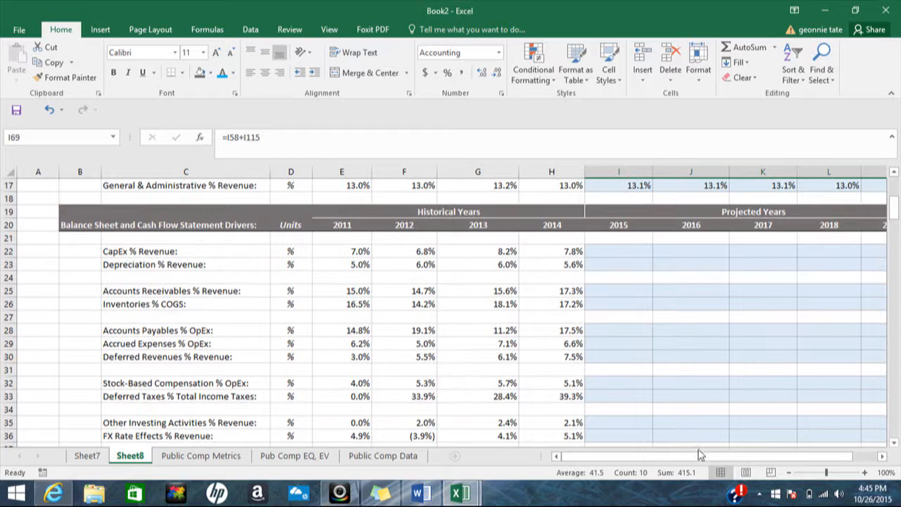
drag(683, 458, 706, 457)
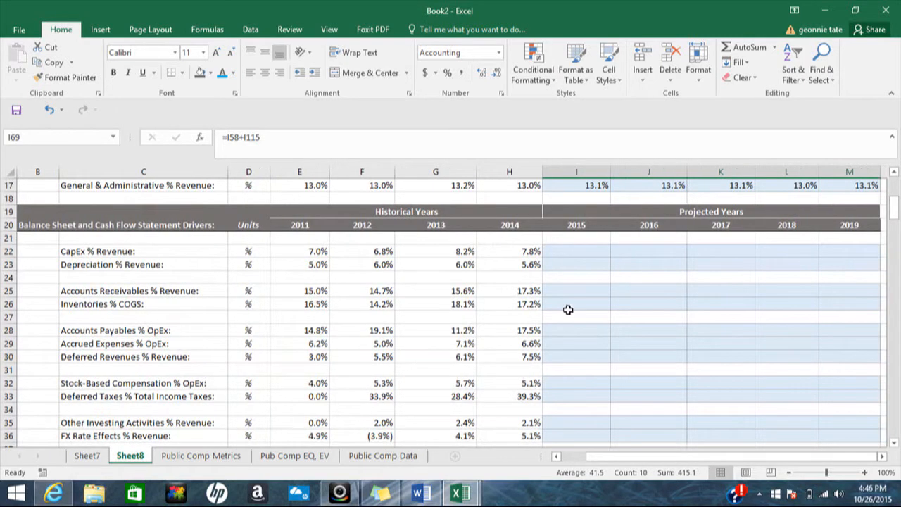
click(577, 252)
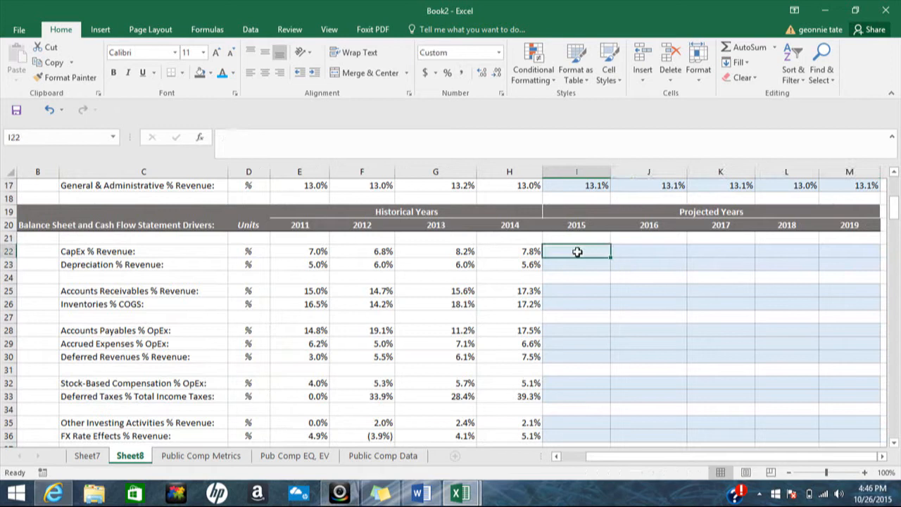
text(=aver)
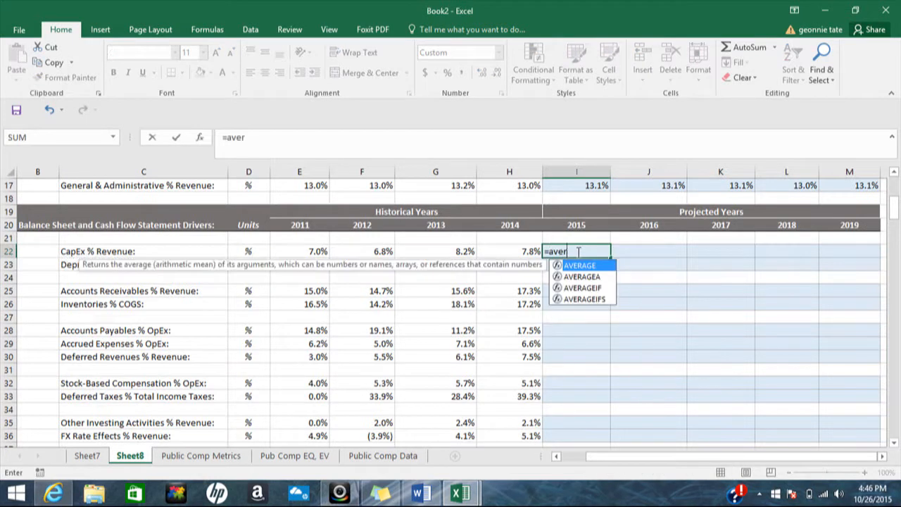
text(age()
drag(298, 249, 519, 250)
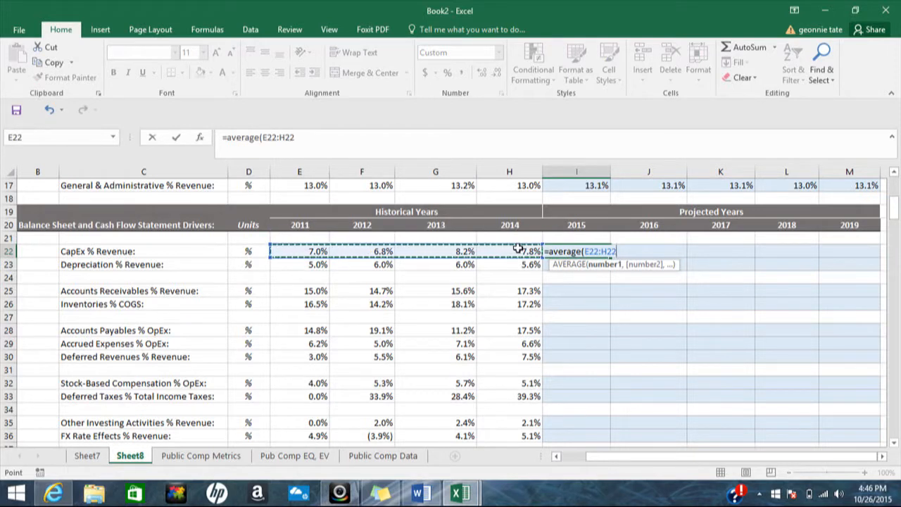
text())
key(Return)
Step: Project 2015 Depreciation % Revenue in I23 as the average of its historical values, =AVERAGE(E23:H23)
click(567, 252)
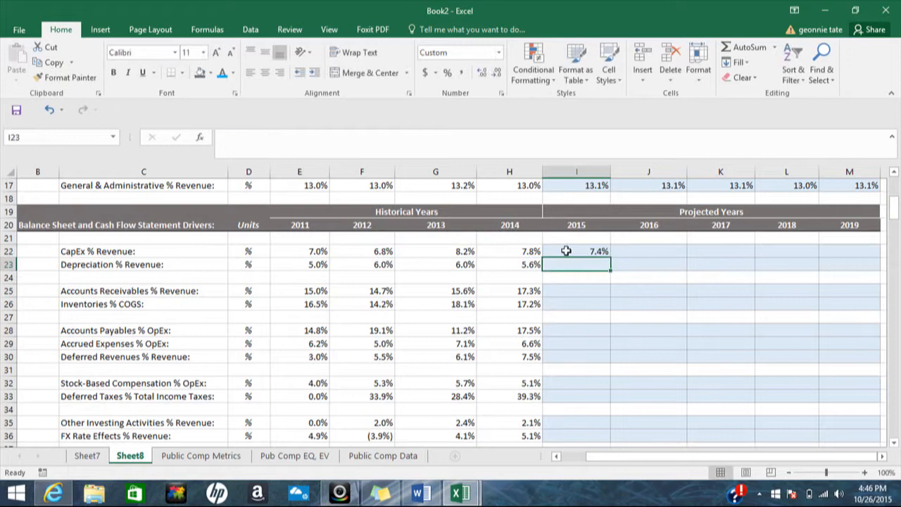
click(586, 260)
text(=a)
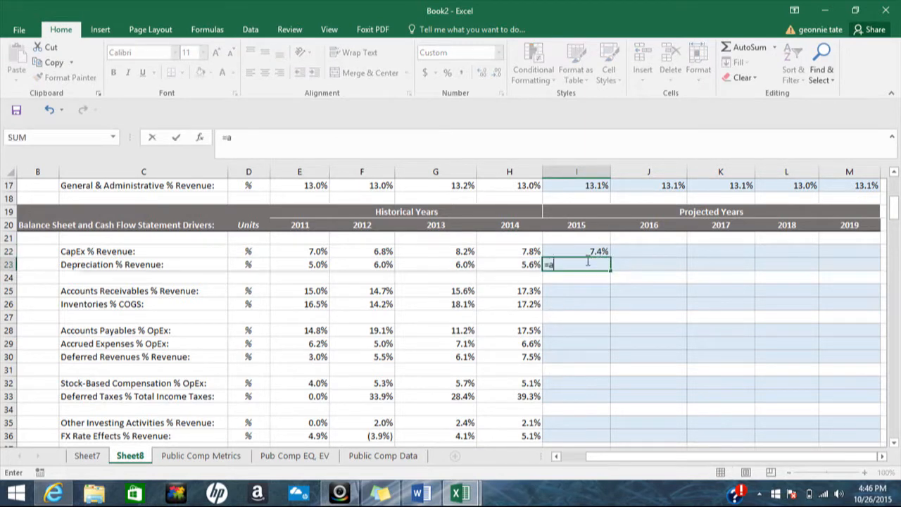
text(verage)
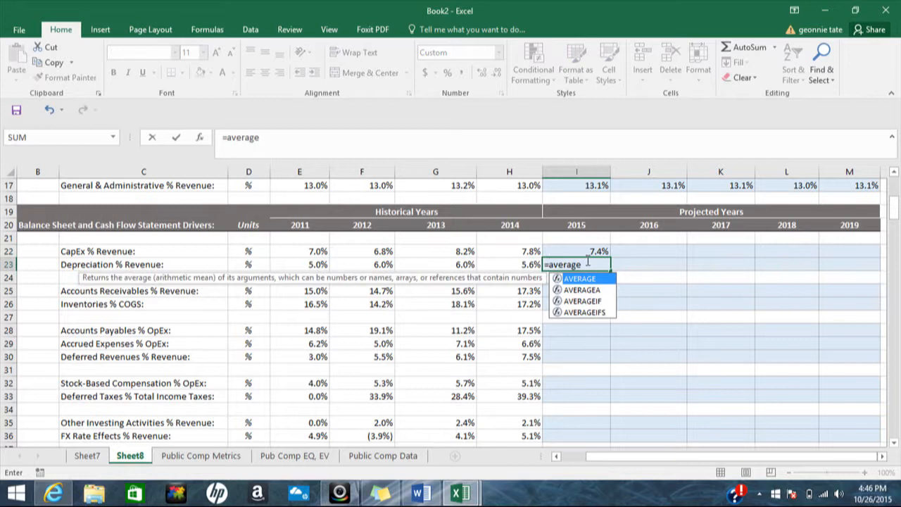
text(()
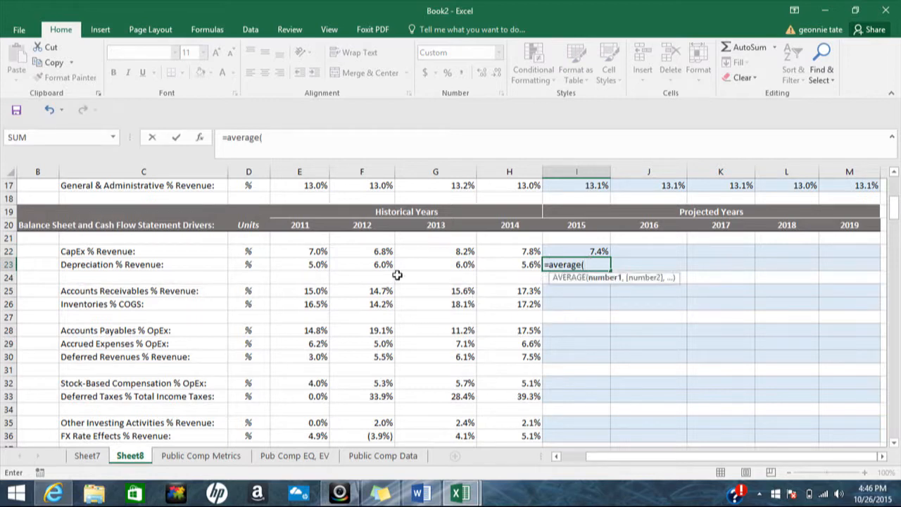
drag(316, 265, 490, 265)
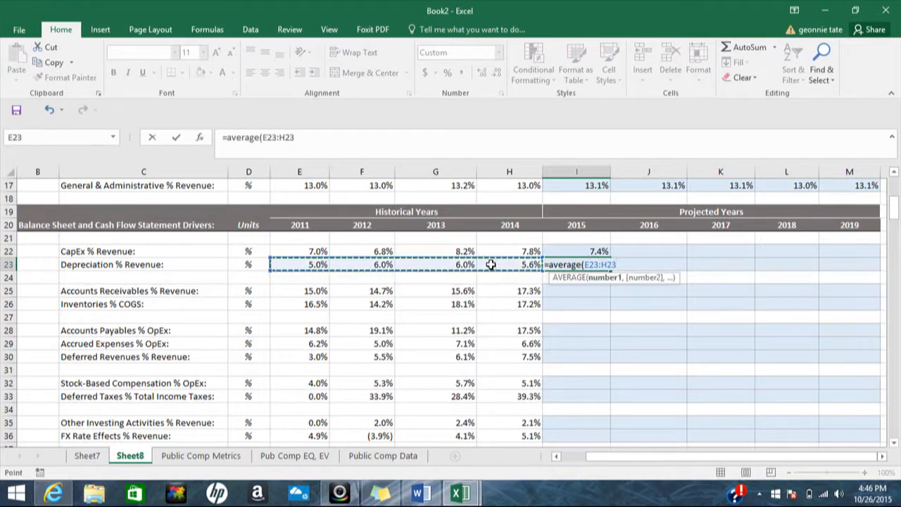
text())
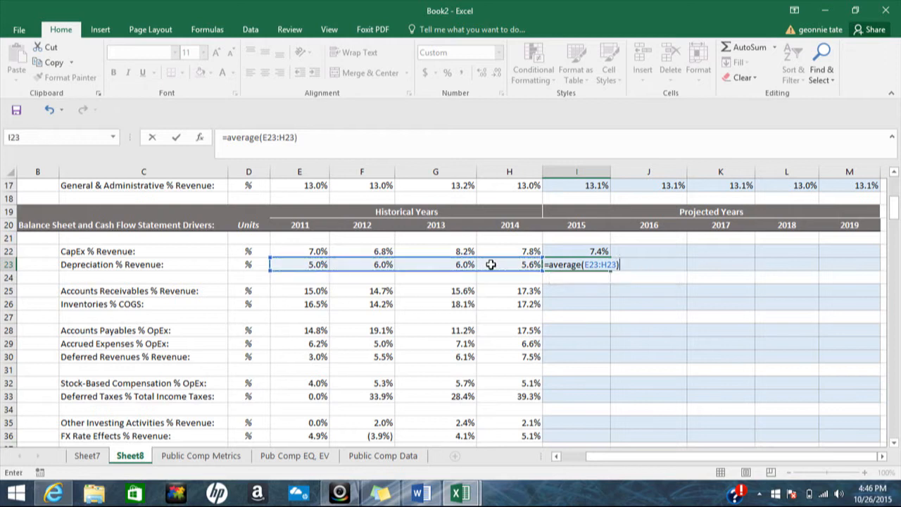
key(Return)
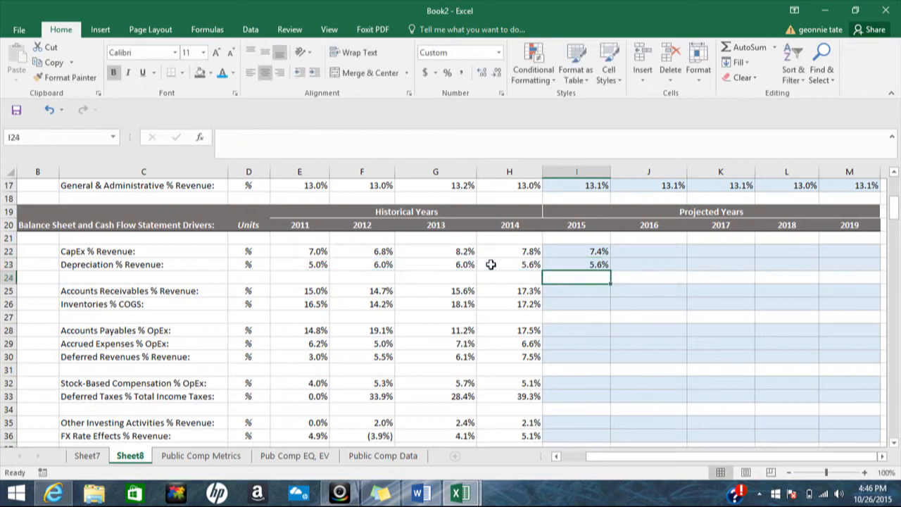
Step: Link the 2016 CapEx and Depreciation percentages to 2015 with =I22 and =I23, and fill both rows across through 2019
click(634, 251)
text(=)
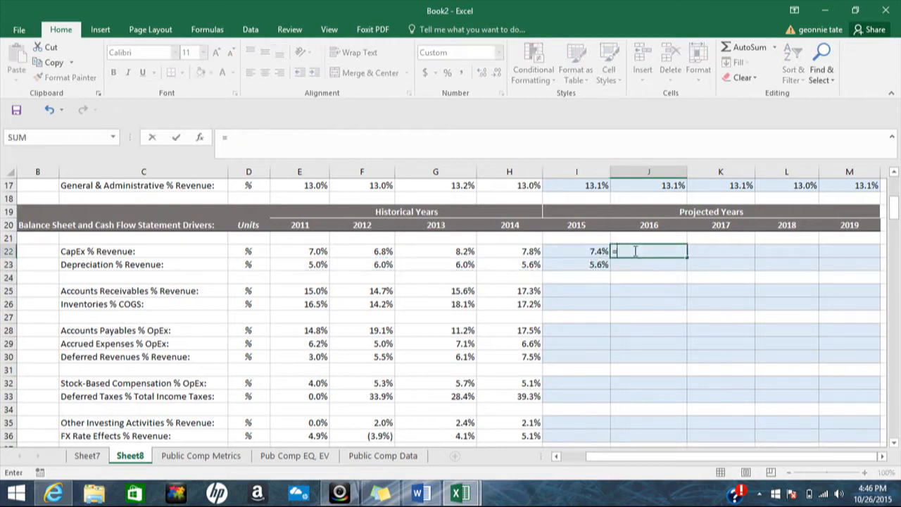
click(597, 251)
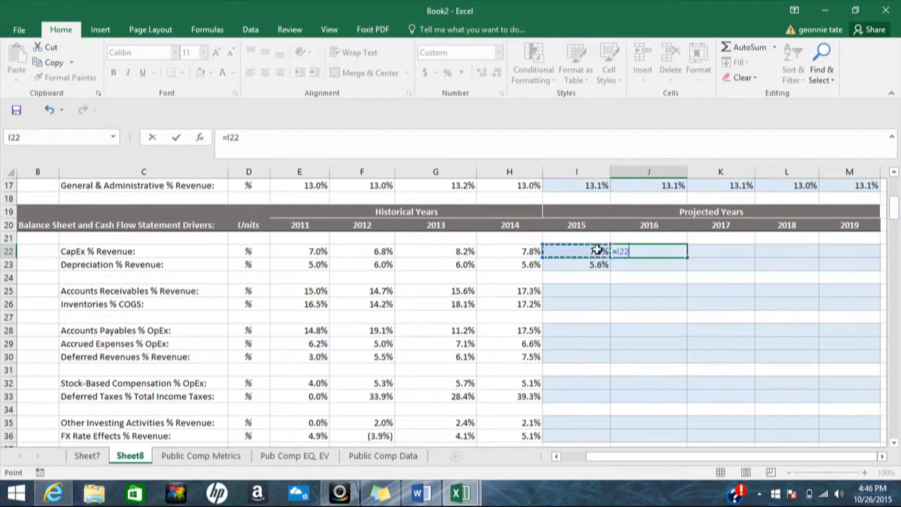
key(Return)
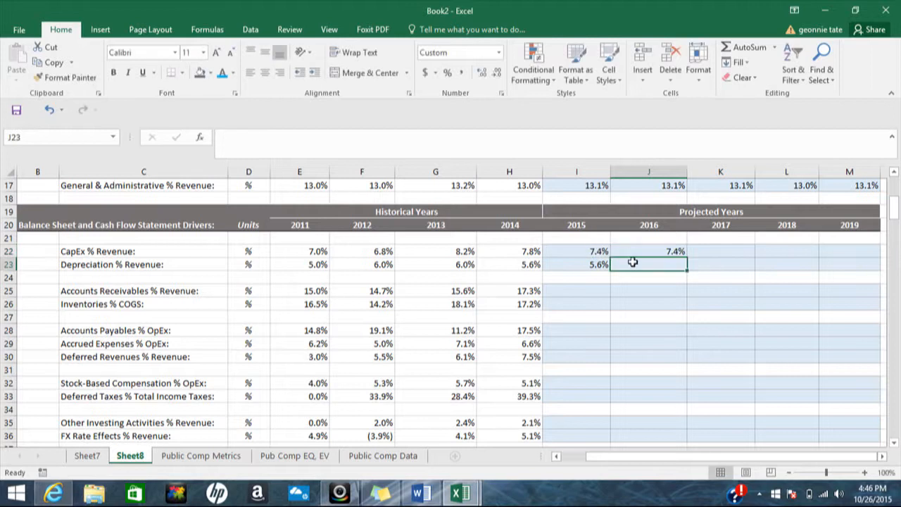
text(=)
click(597, 264)
key(Return)
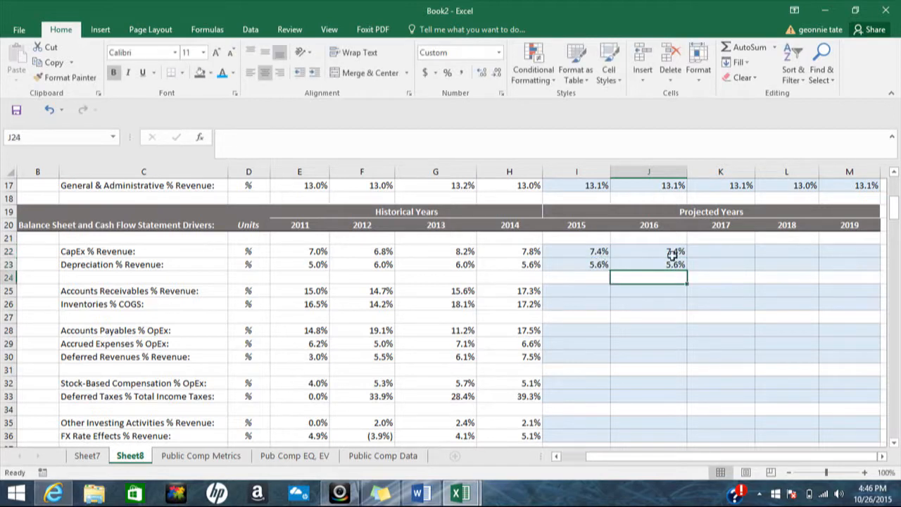
drag(671, 251, 671, 259)
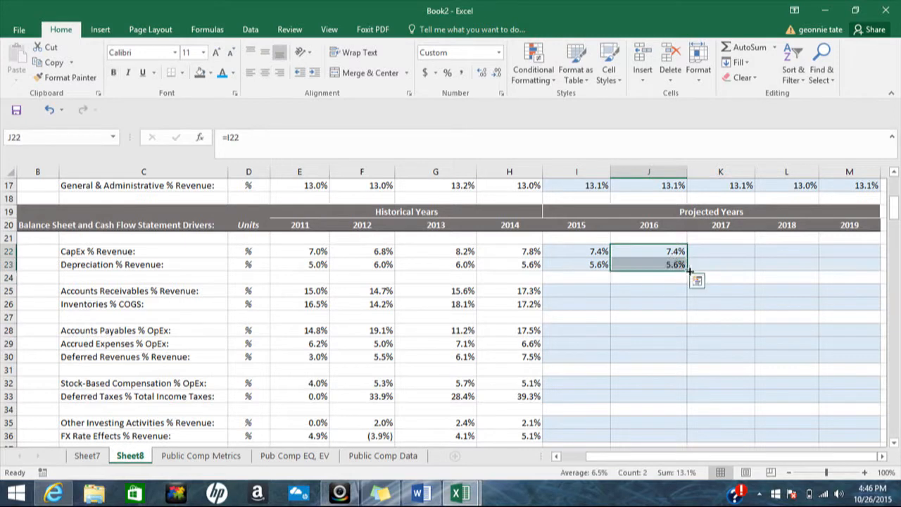
drag(688, 271, 867, 262)
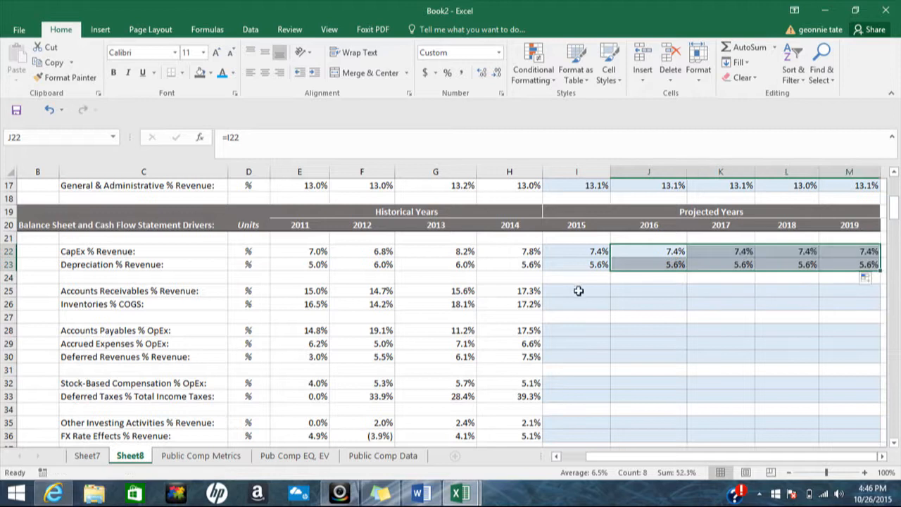
Step: Project 2015 Accounts Receivables % Revenue in I25 as the average of its historical values, =AVERAGE(E25:H25)
click(578, 290)
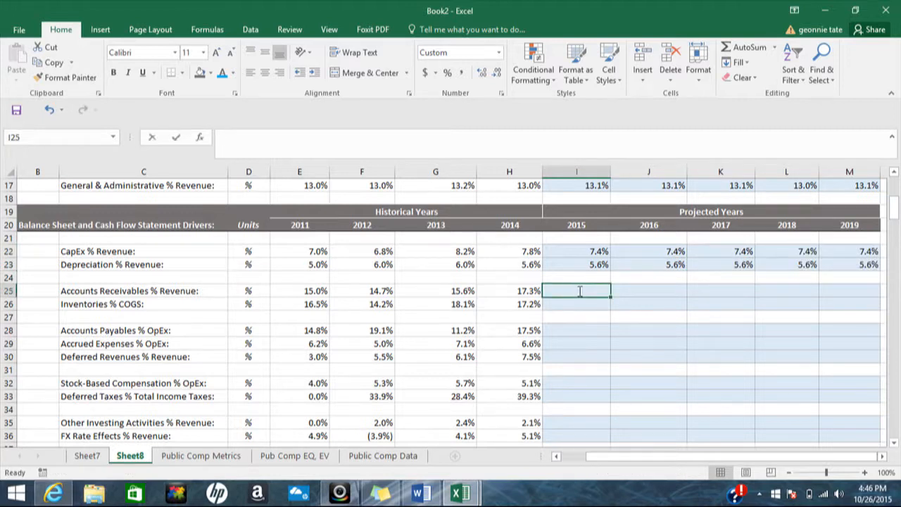
text(=)
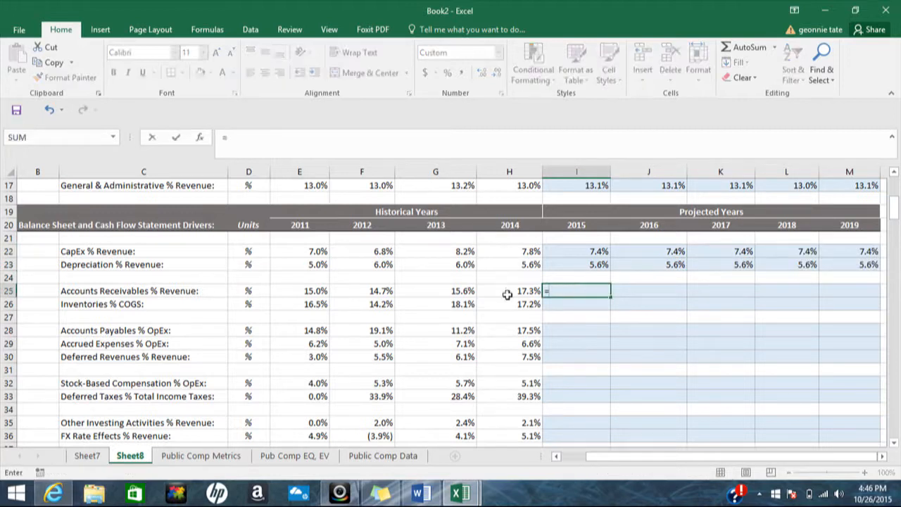
text(average)
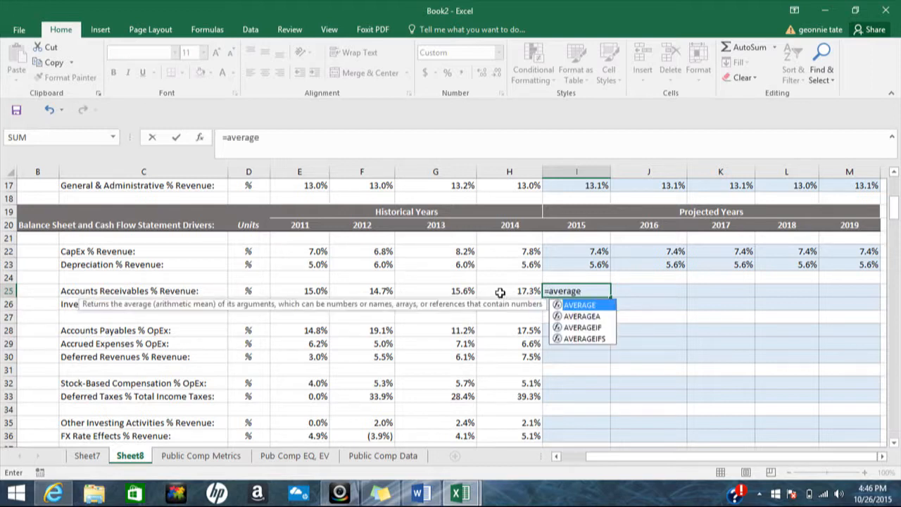
text(()
drag(314, 291, 517, 291)
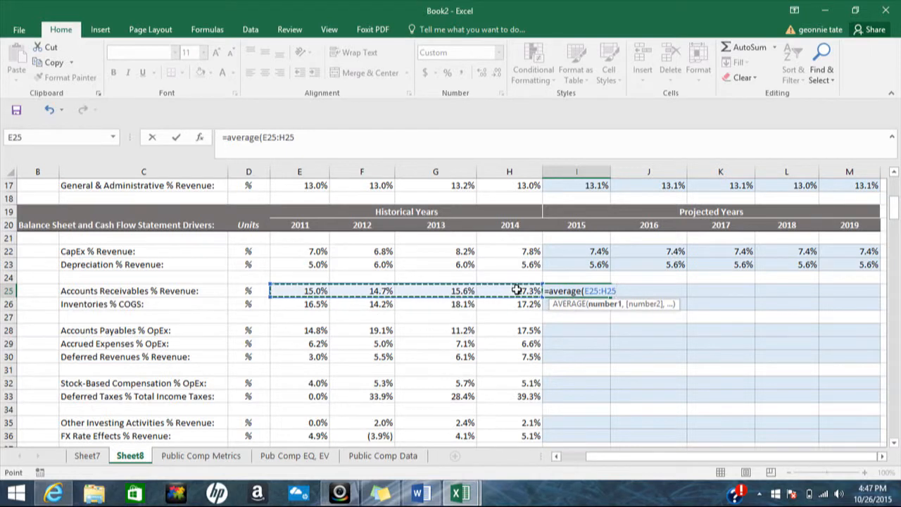
text())
key(Return)
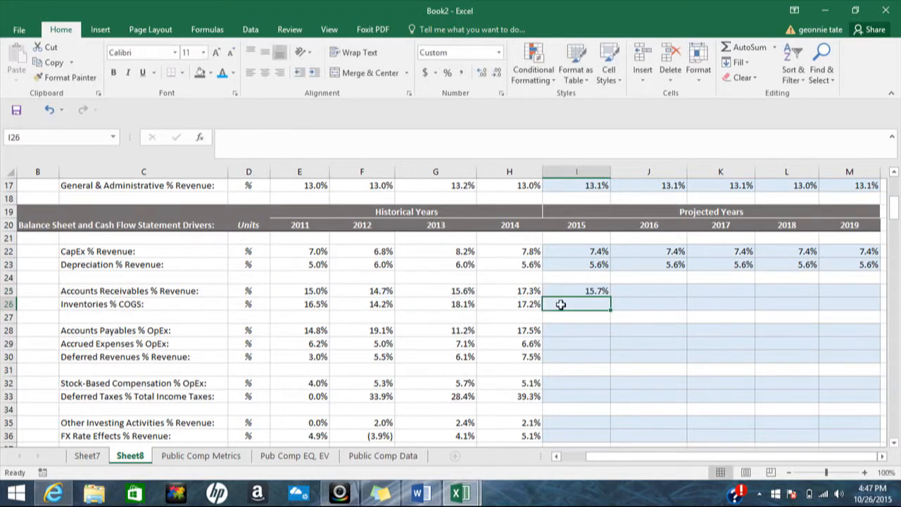
Step: Project 2015 Inventories % COGS in I26 as the average of its historical values, =AVERAGE(E26:H26)
text(=aver)
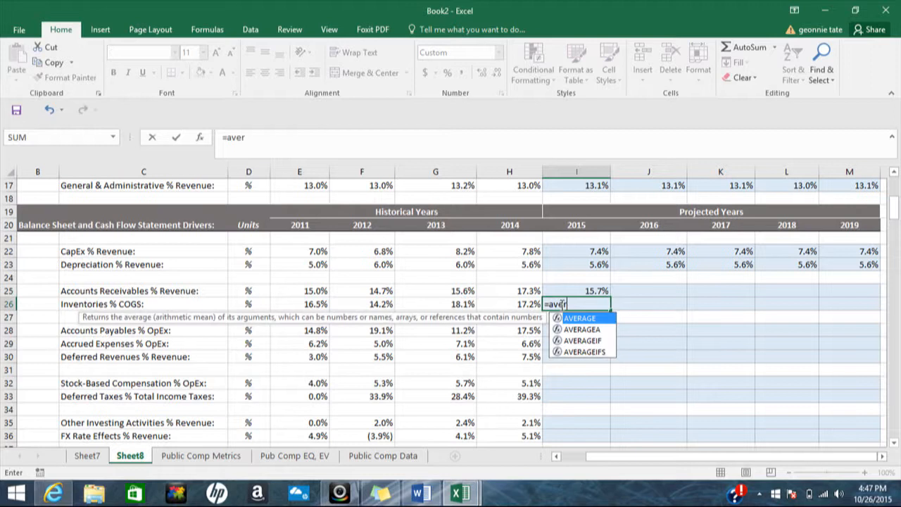
text(age()
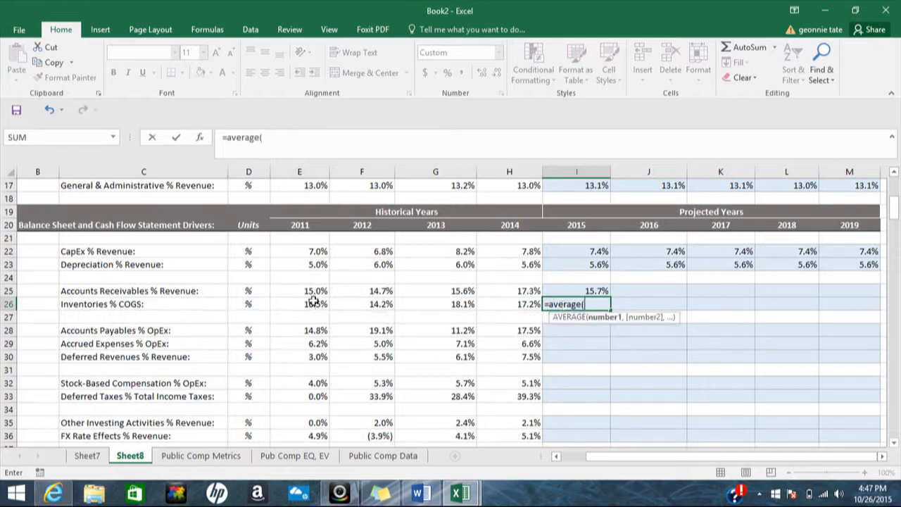
drag(312, 303, 495, 296)
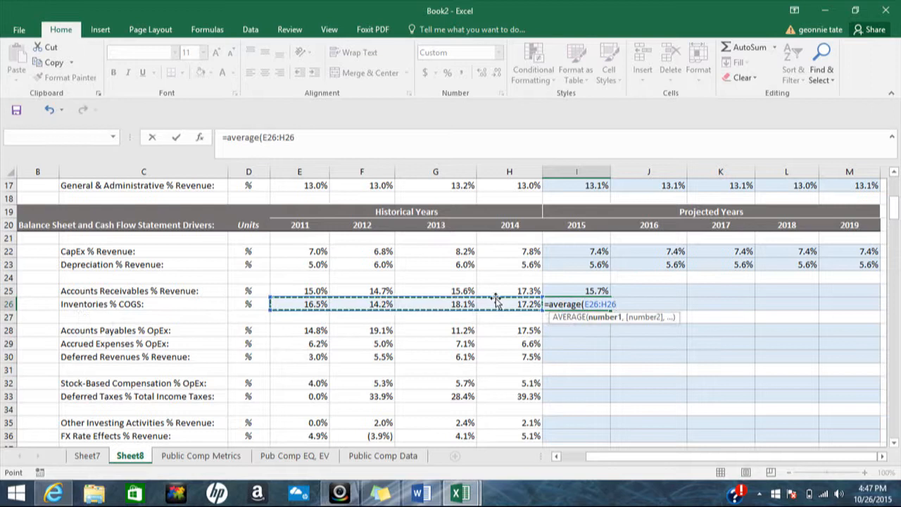
text())
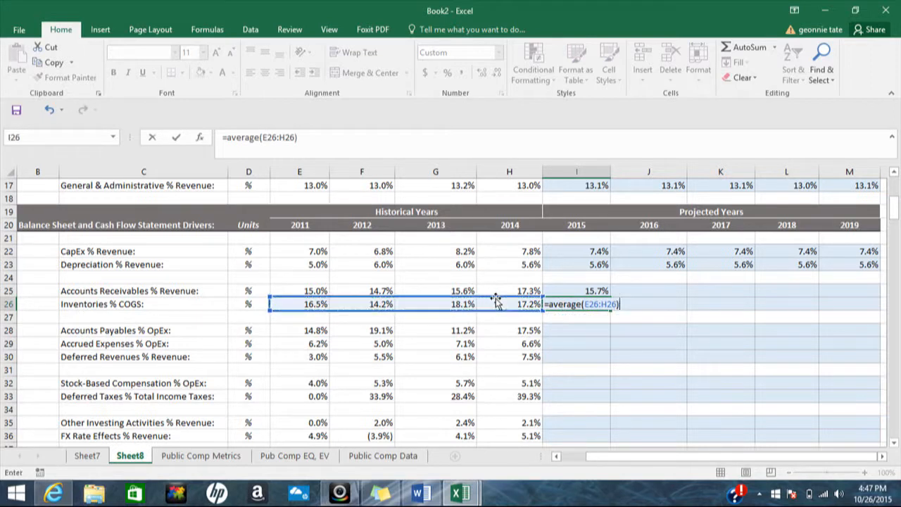
key(Return)
Step: Link the 2016 Accounts Receivables and Inventories percentages to 2015 with =I25 and =I26, and fill both rows across through 2019
click(630, 291)
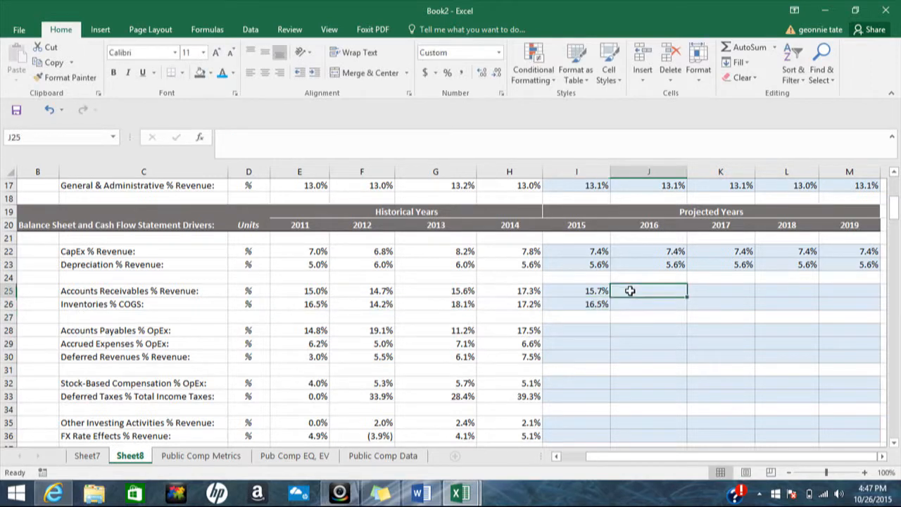
text(=)
click(599, 291)
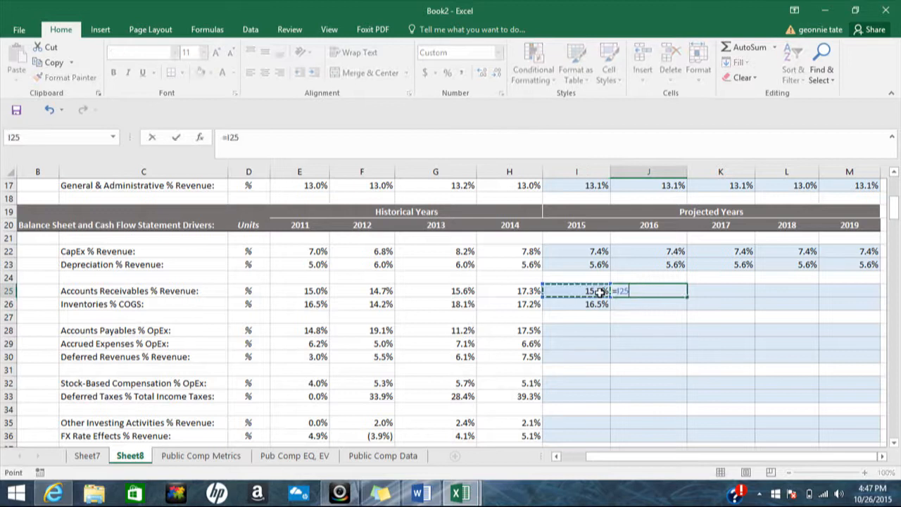
key(Return)
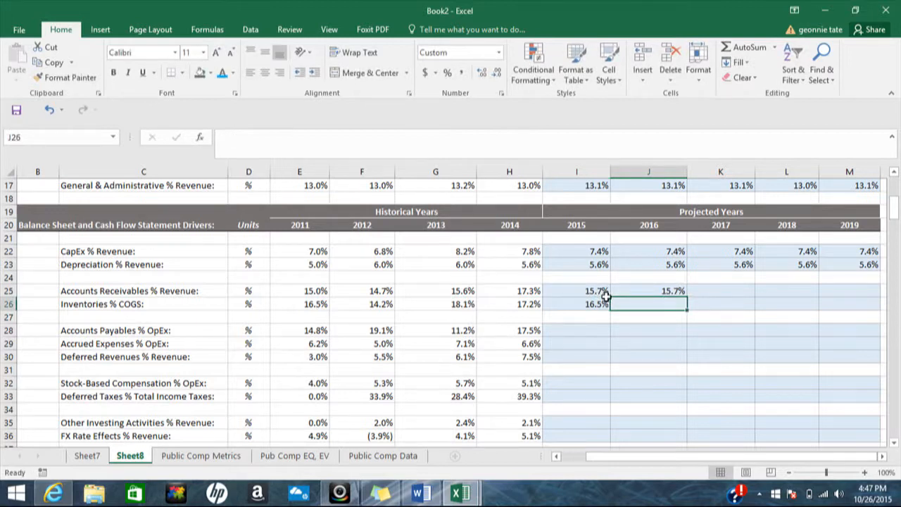
text(=)
click(596, 305)
key(Return)
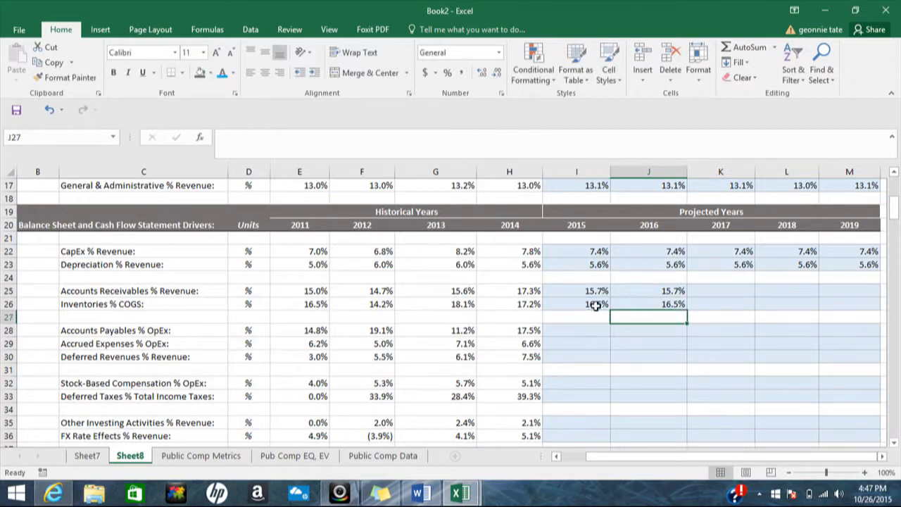
drag(653, 291, 473, 299)
Step: Project 2015 Accounts Payables % OpEx in I28 as the average of its historical values, =AVERAGE(E28:H28)
drag(765, 458, 667, 462)
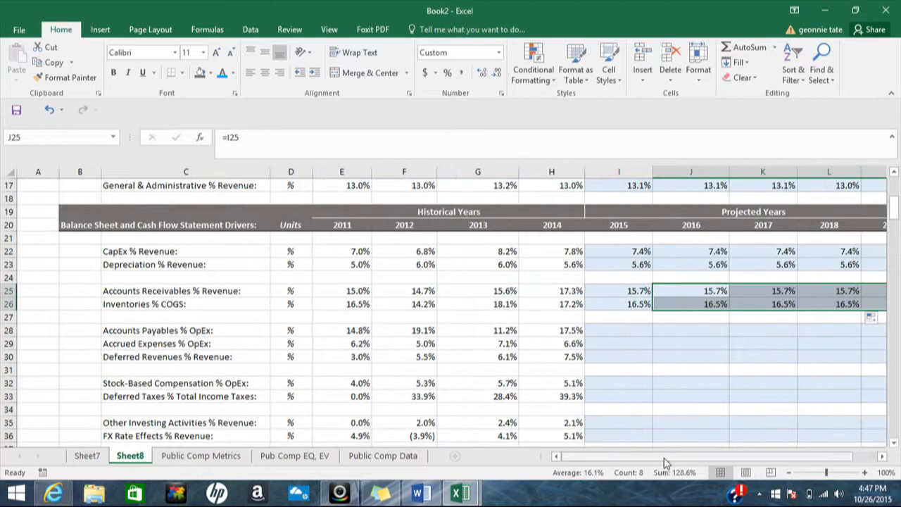
click(603, 332)
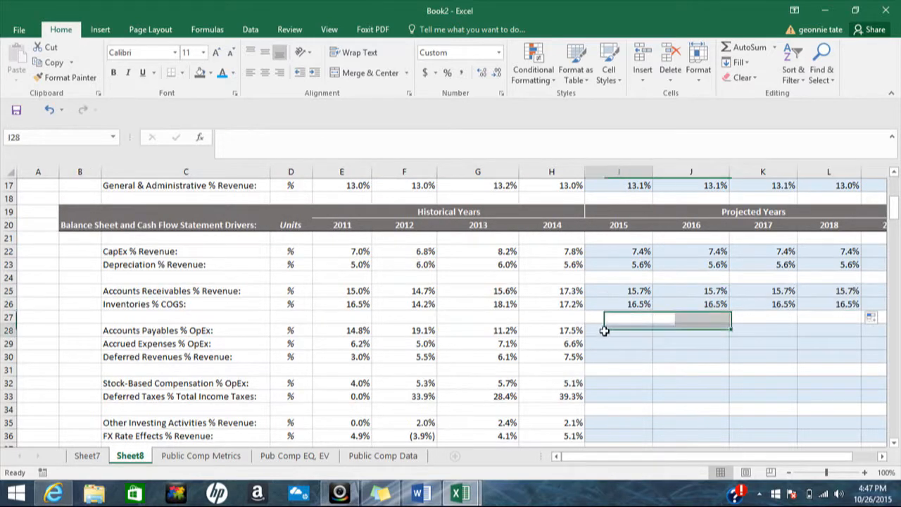
text(=)
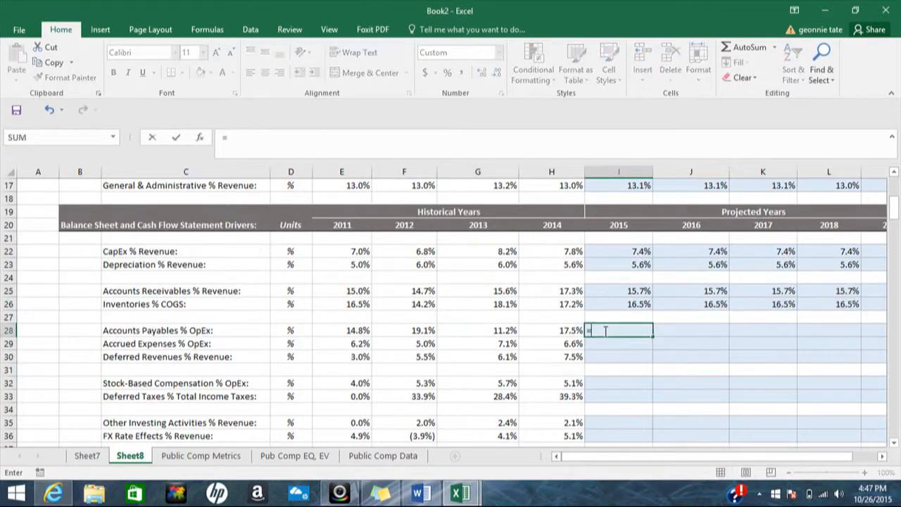
text(av)
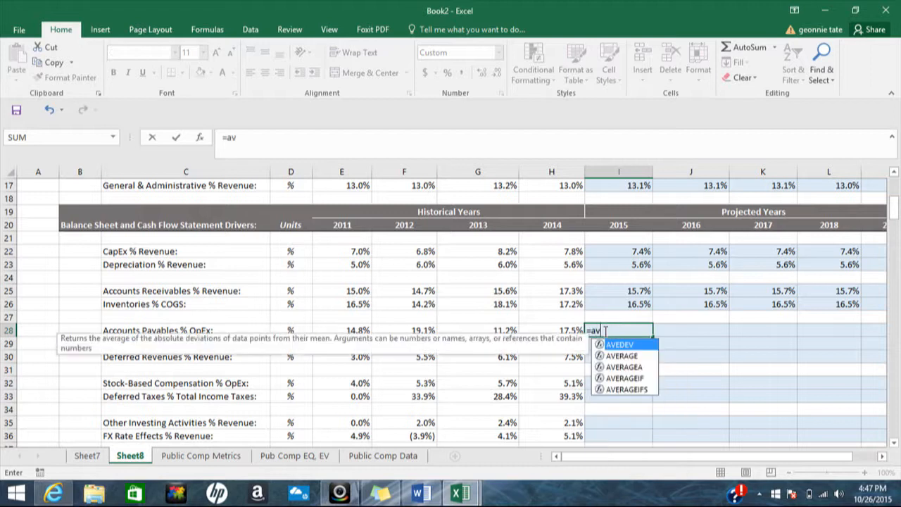
text(erage)
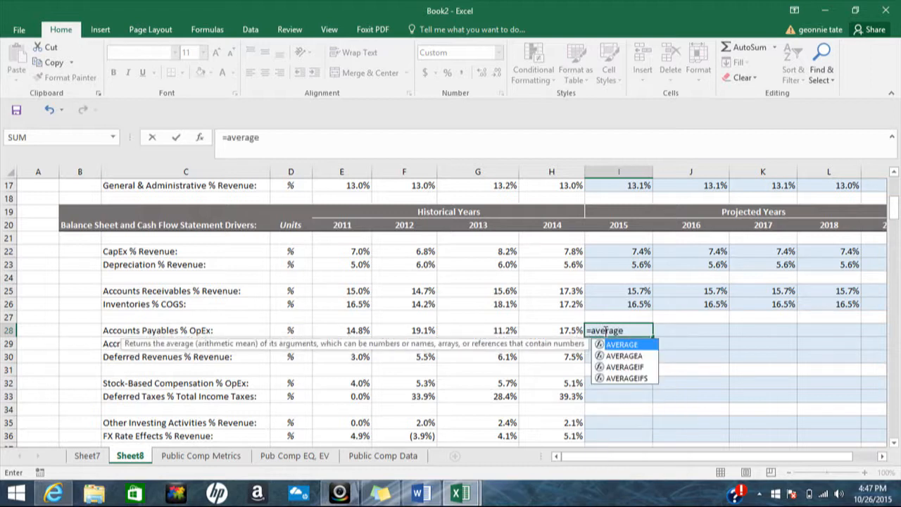
text(()
drag(354, 330, 402, 330)
drag(578, 327, 571, 329)
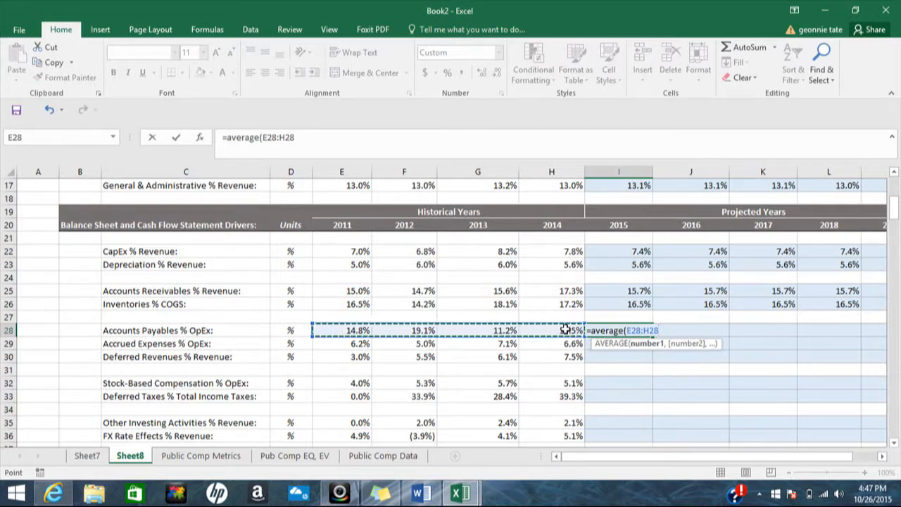
text())
key(Return)
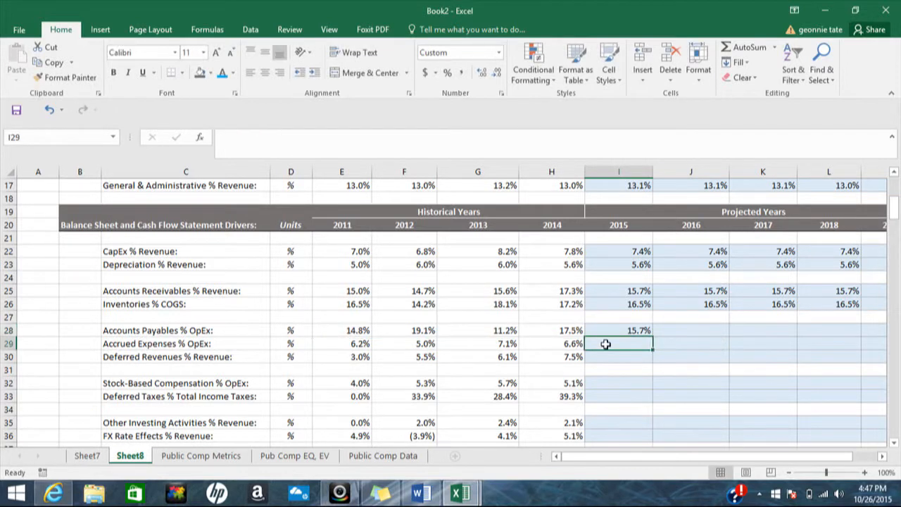
Step: Project 2015 Accrued Expenses % OpEx in I29 as the average of its historical values, =AVERAGE(E29:H29)
text(=ave)
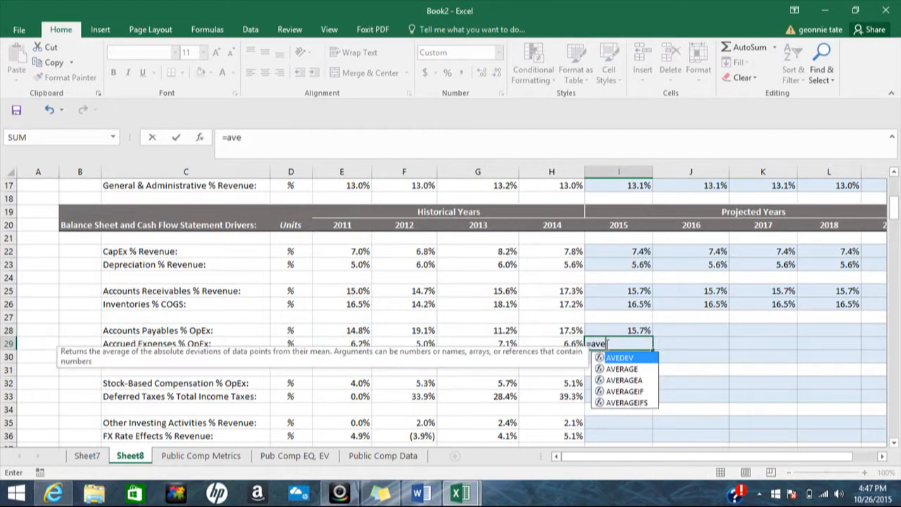
text(rage)
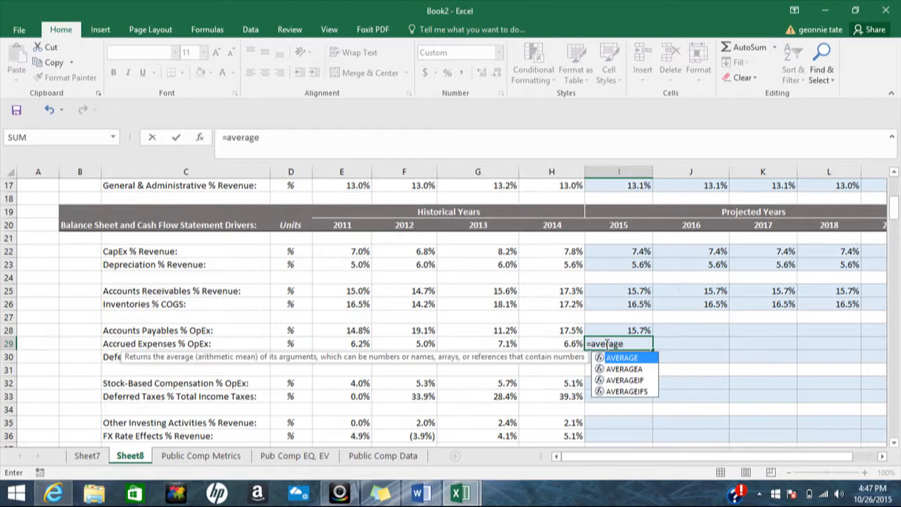
text(()
drag(359, 343, 549, 342)
text())
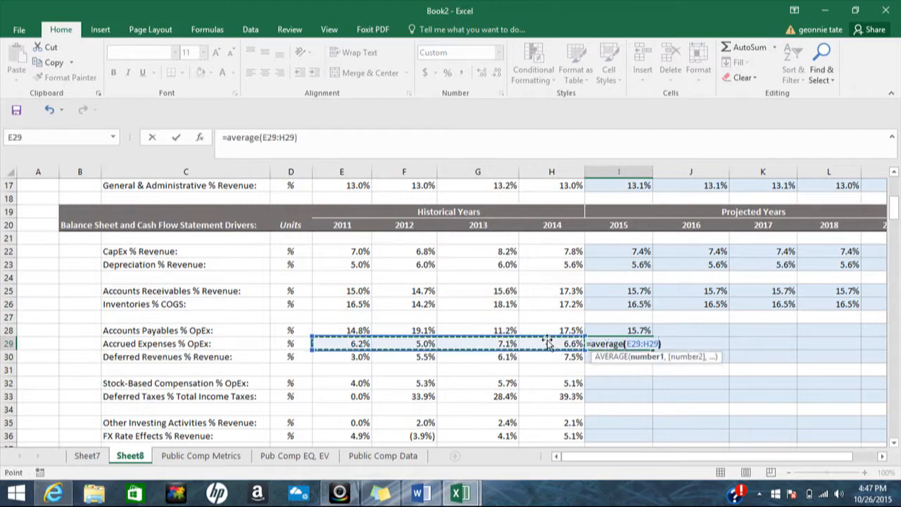
key(Return)
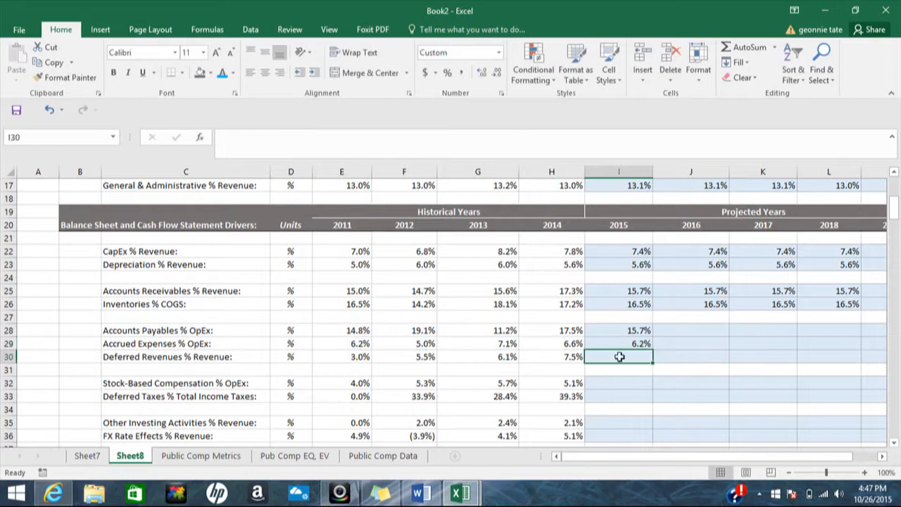
Step: Project 2015 Deferred Revenues % Revenue in I30 as the average of its historical values, =AVERAGE(E30:H30)
text(=av)
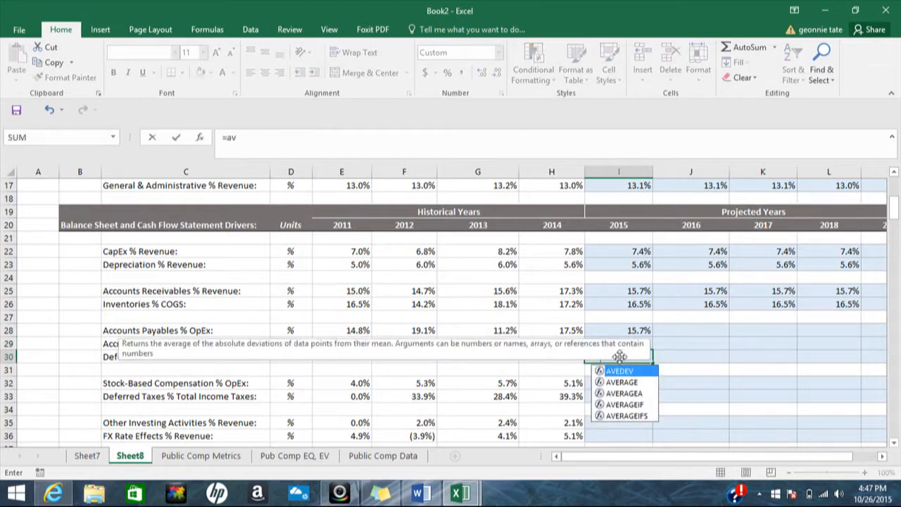
text(erage)
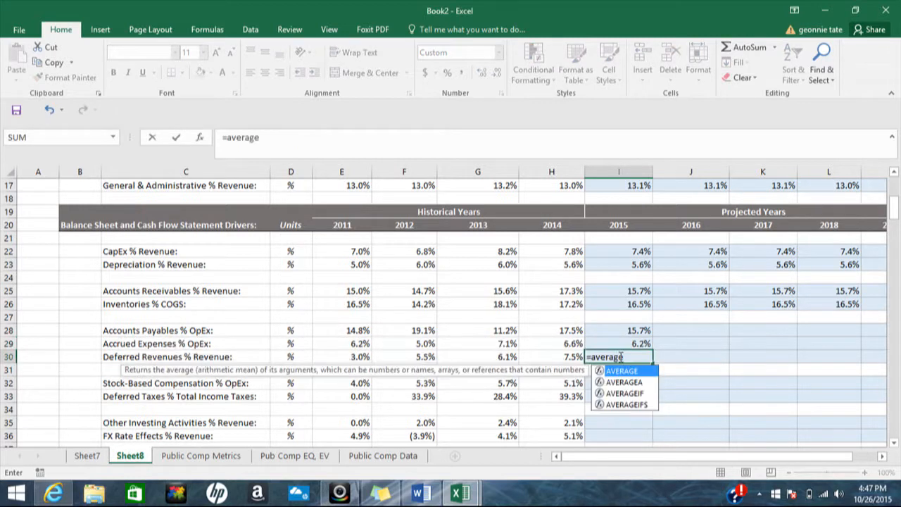
text(()
drag(348, 357, 545, 362)
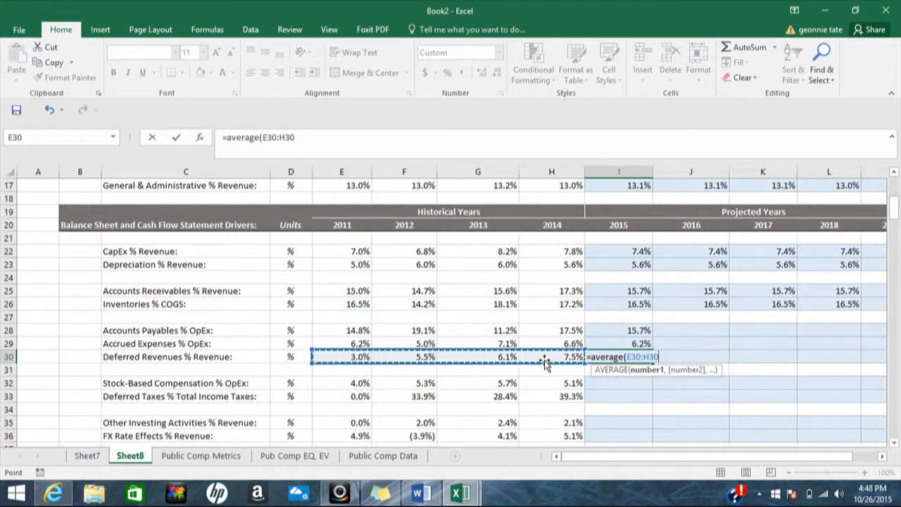
text())
key(Return)
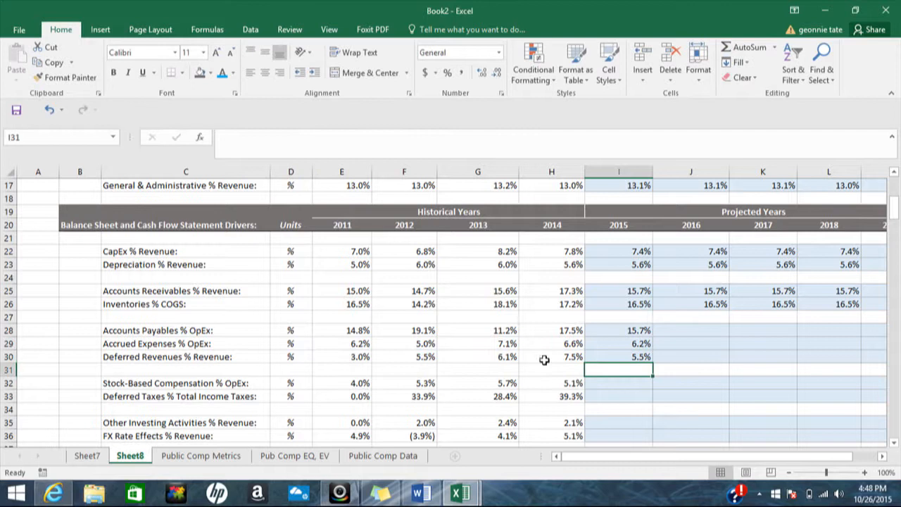
Step: Link the 2016 Accounts Payables, Accrued Expenses and Deferred Revenues percentages to their 2015 cells I28, I29 and I30, and fill all three rows across through 2019
click(674, 333)
text(=)
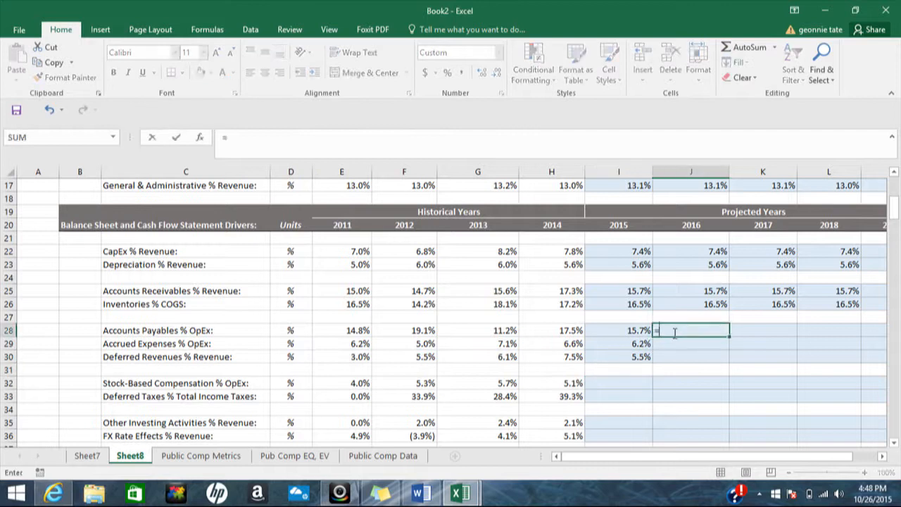
click(643, 330)
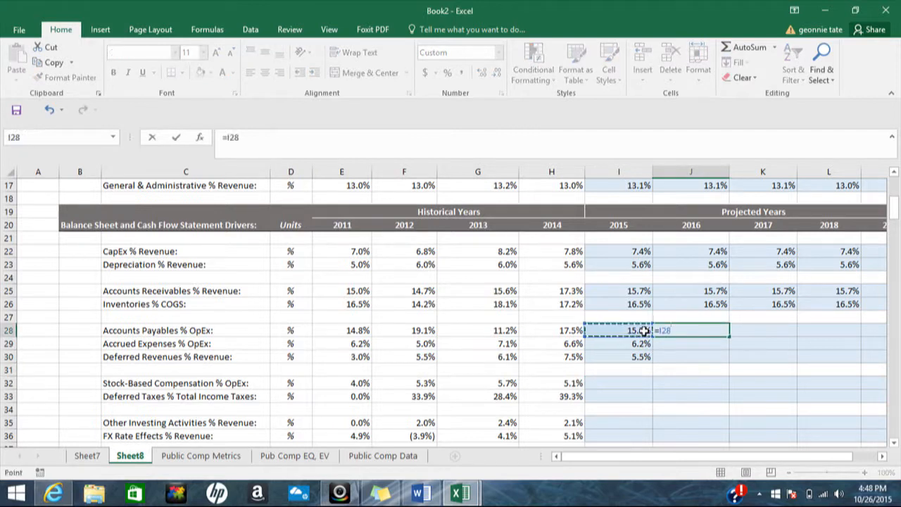
key(ctrl+Return)
key(Return)
text(=)
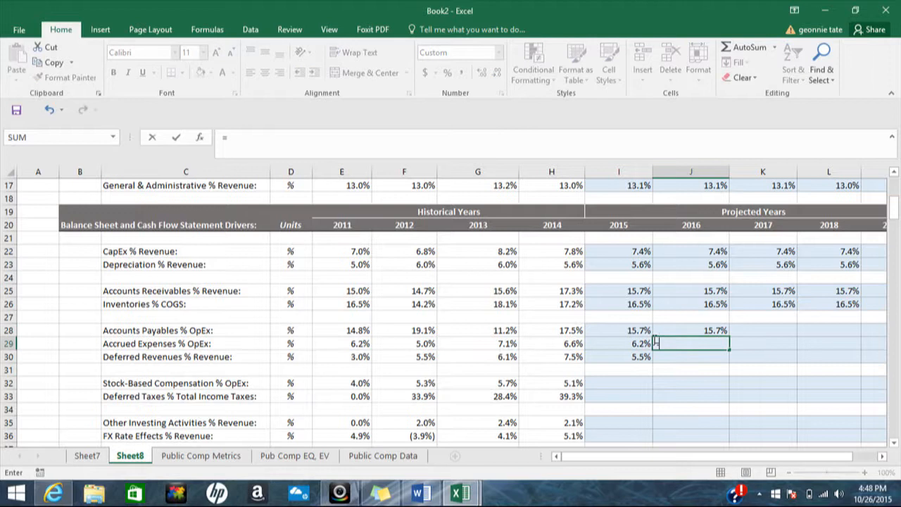
click(641, 342)
key(Return)
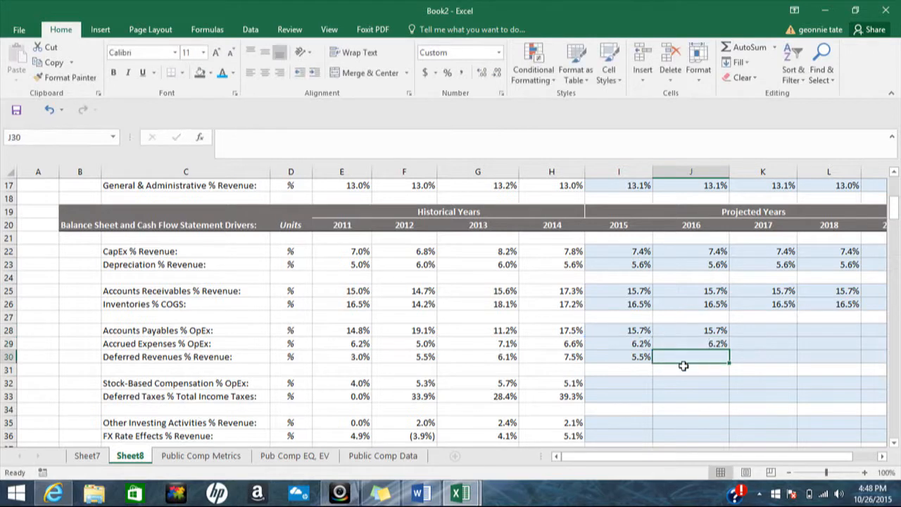
text(=)
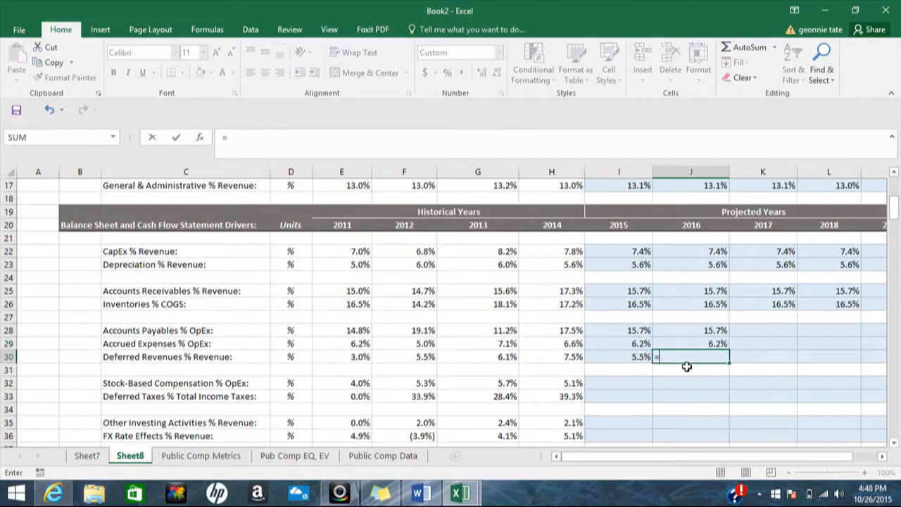
click(644, 363)
key(Return)
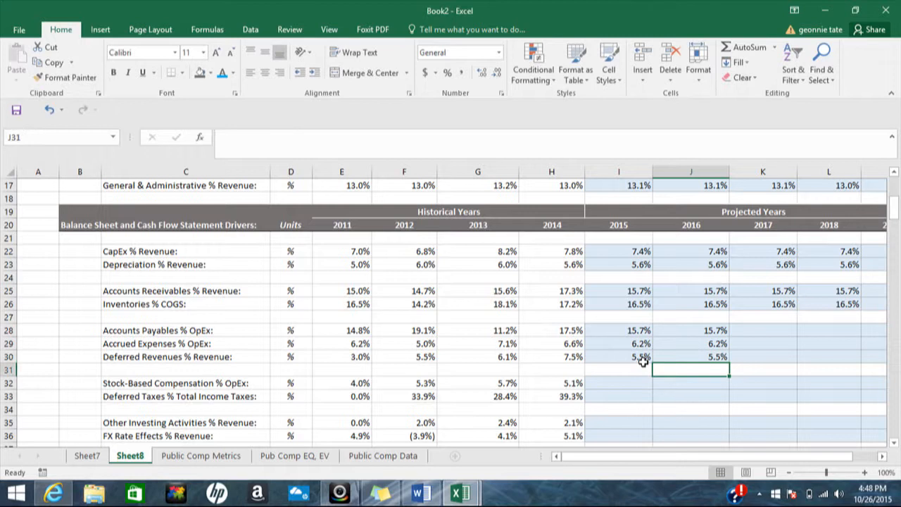
drag(705, 330, 848, 365)
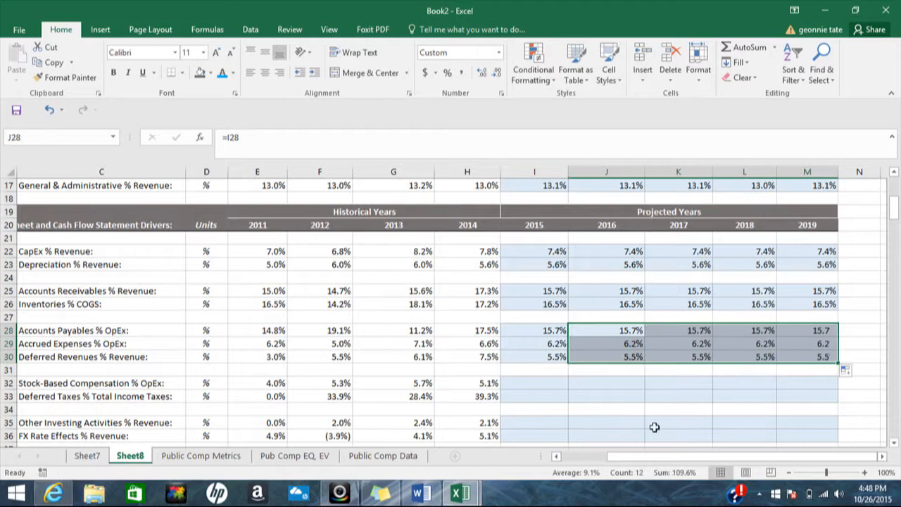
drag(697, 459, 611, 458)
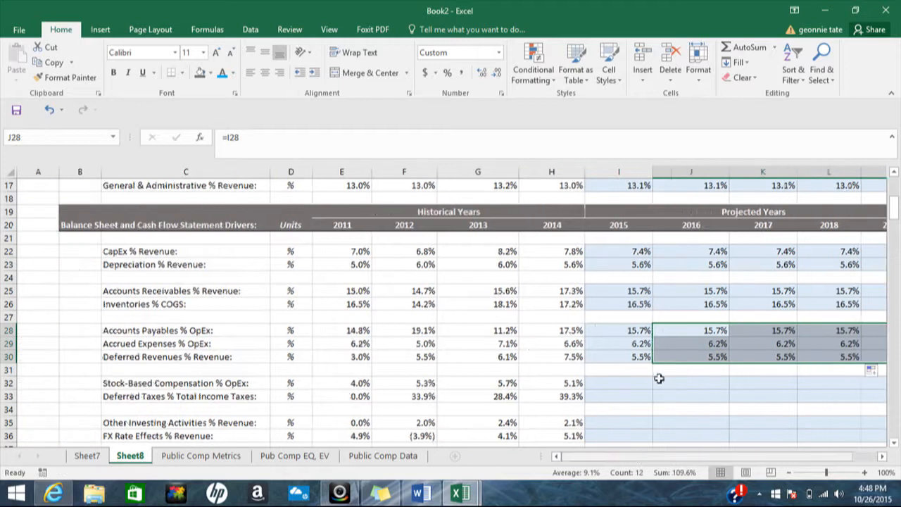
click(624, 381)
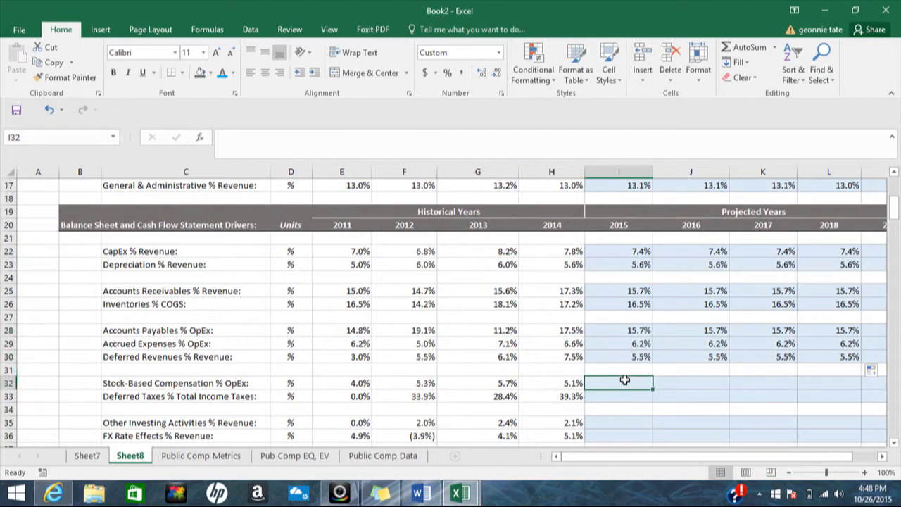
text(=)
key(BackSpace)
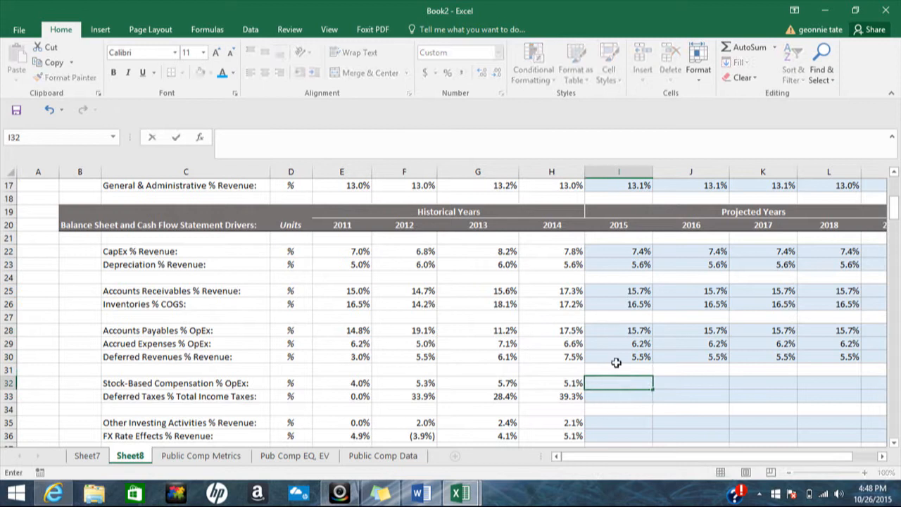
Step: Copy the 2015 Deferred Revenues average formula from I30 and paste only the formula into Stock-Based Compensation % OpEx, I32
click(614, 358)
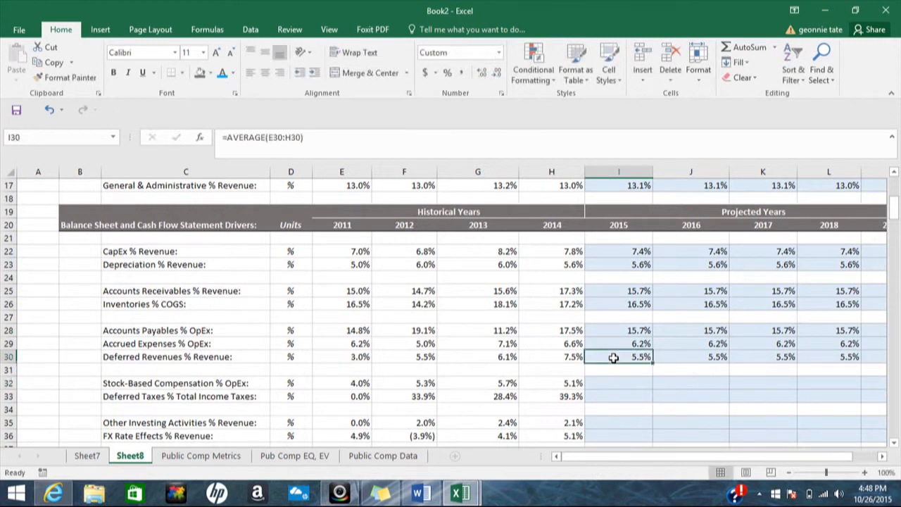
key(ctrl+c)
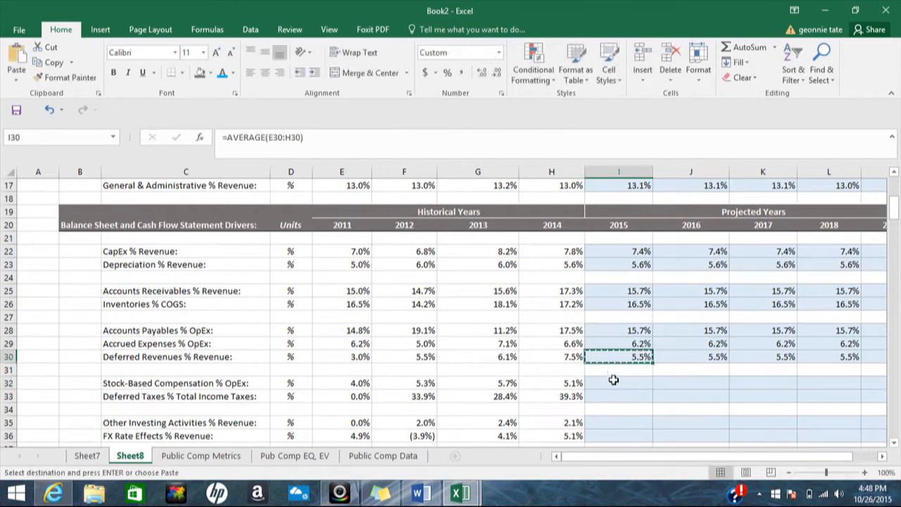
click(614, 384)
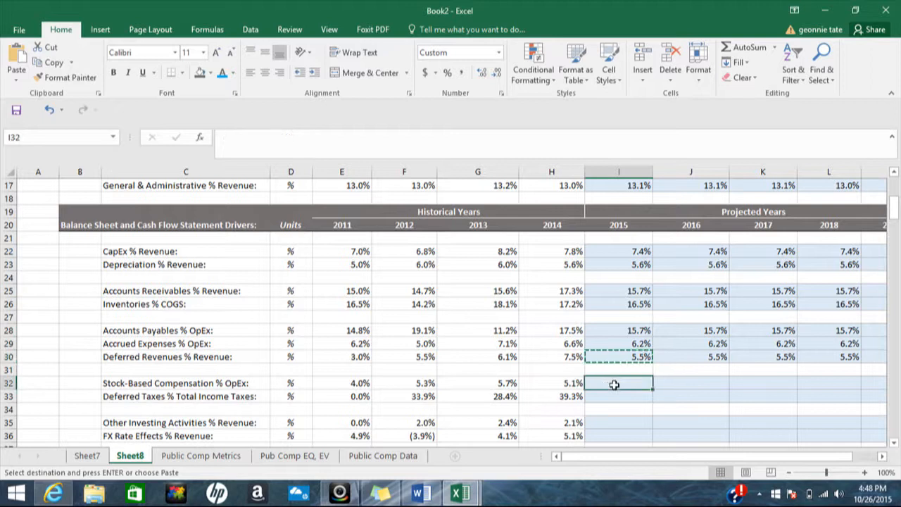
right_click(614, 386)
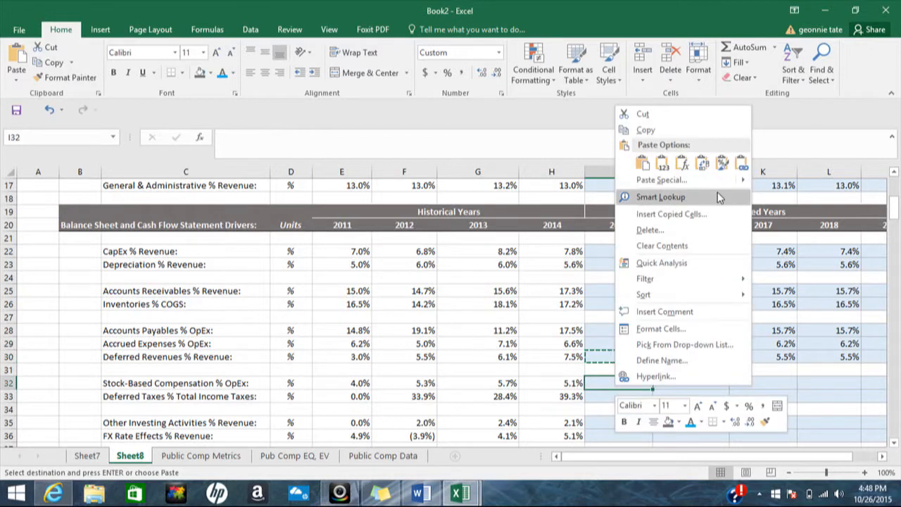
click(681, 165)
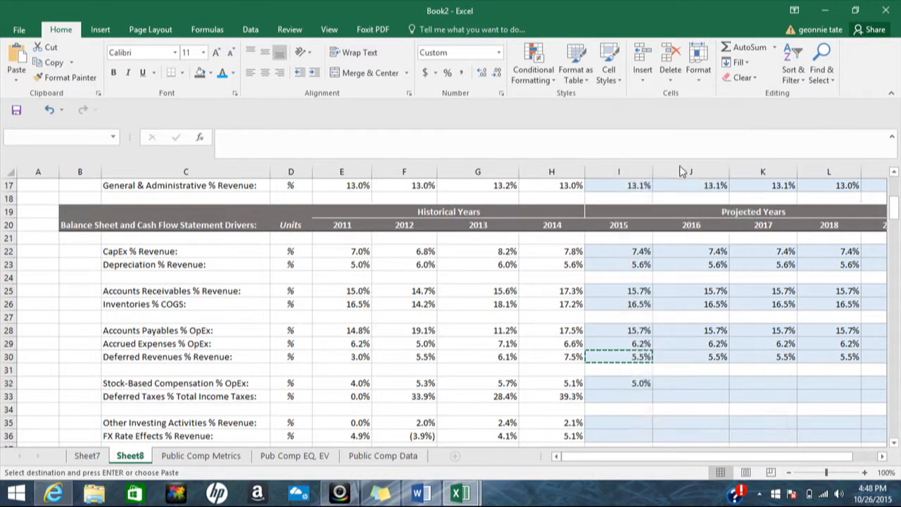
Step: Paste only the copied average formula into 2015 Deferred Taxes % Total Income Taxes (I33) and Other Investing Activities % Revenue (I35)
click(631, 398)
right_click(631, 398)
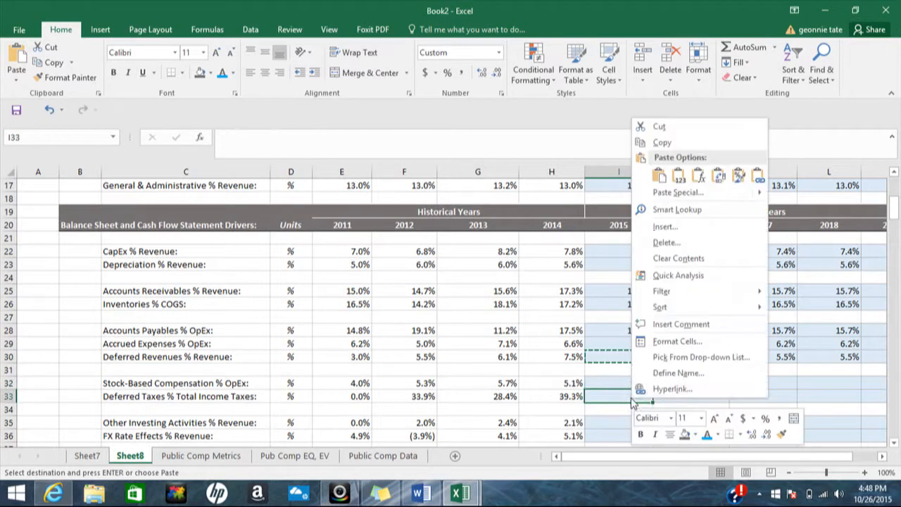
click(698, 178)
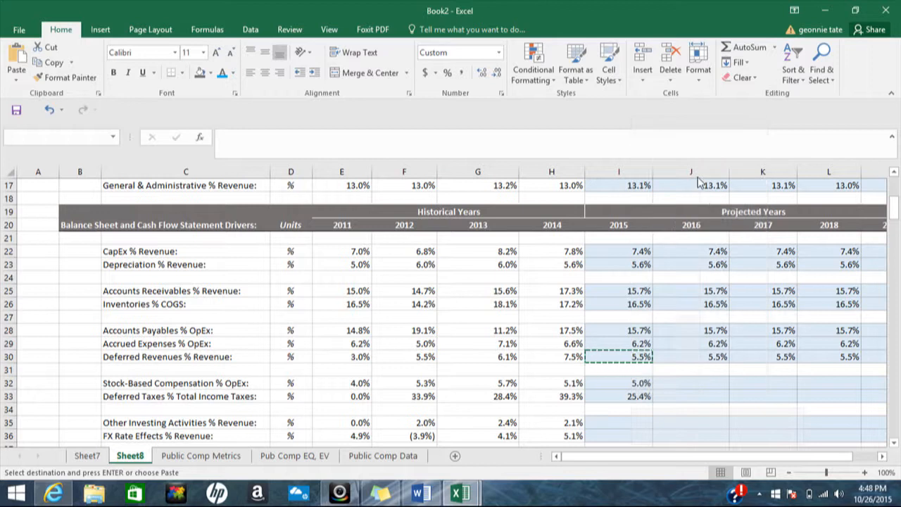
click(616, 422)
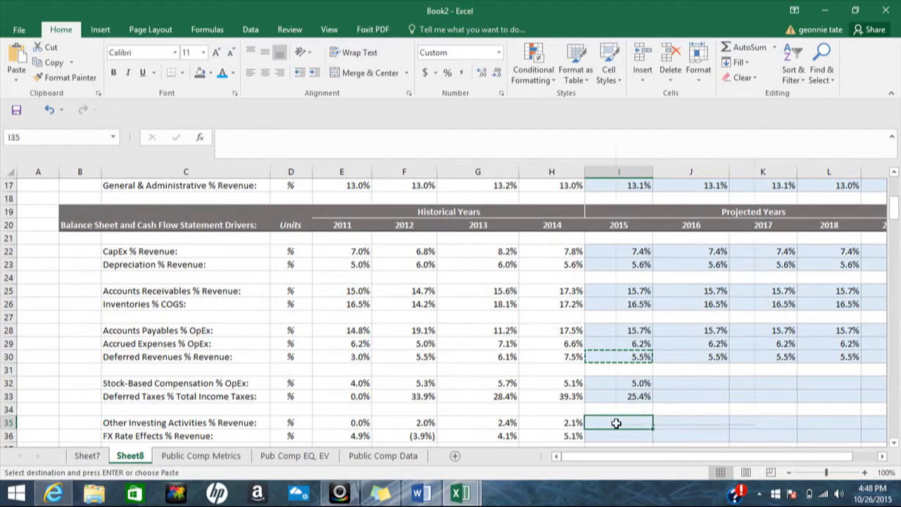
right_click(616, 422)
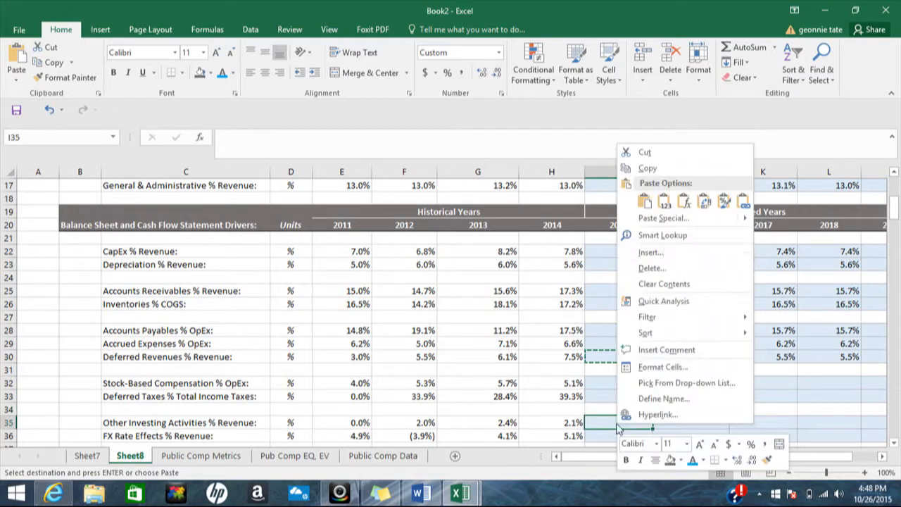
click(683, 202)
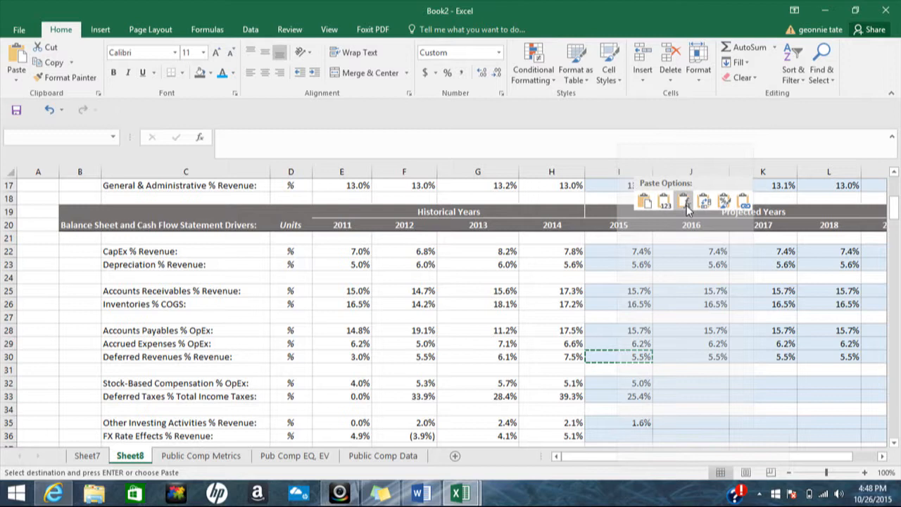
Step: Paste only the copied average formula into 2015 FX Rate Effects % Revenue, I36
click(637, 434)
right_click(637, 435)
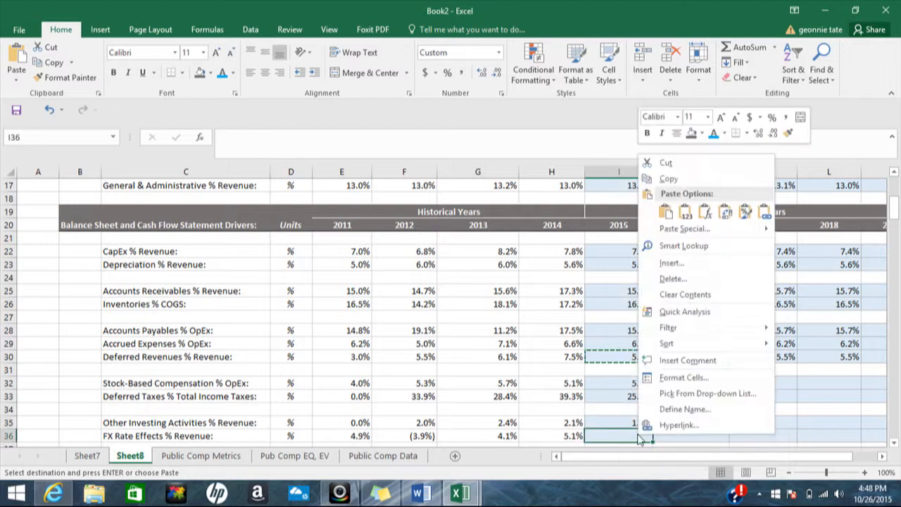
click(708, 217)
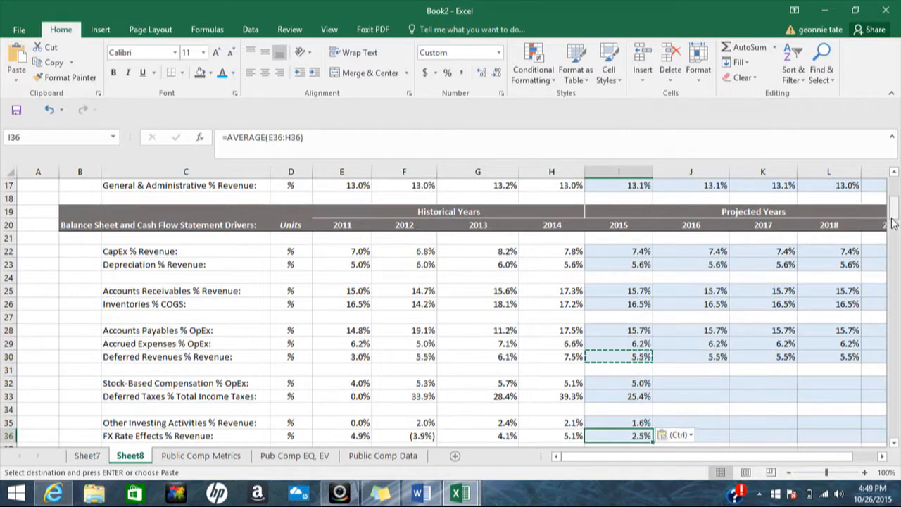
Step: Set 2015 New Equity Issued by Company in I38 to 0% and fill it across through 2019
scroll(893, 233, down, 3)
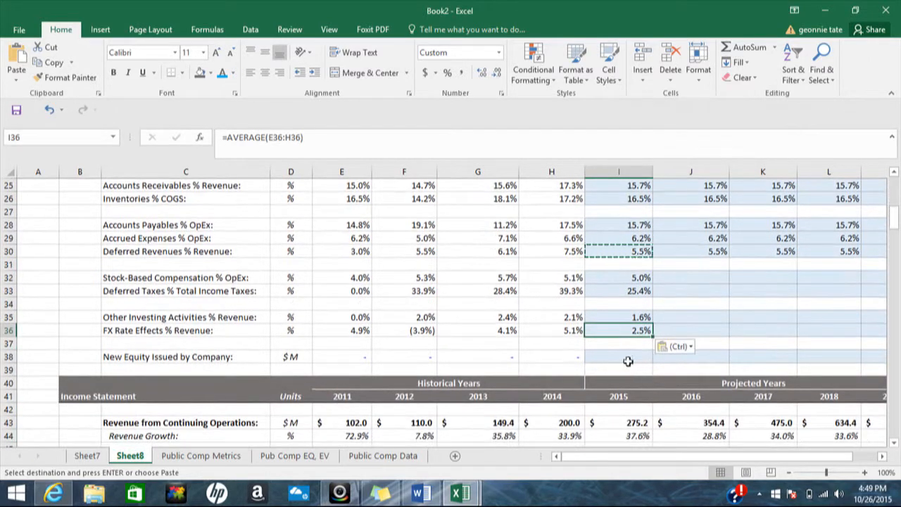
click(626, 357)
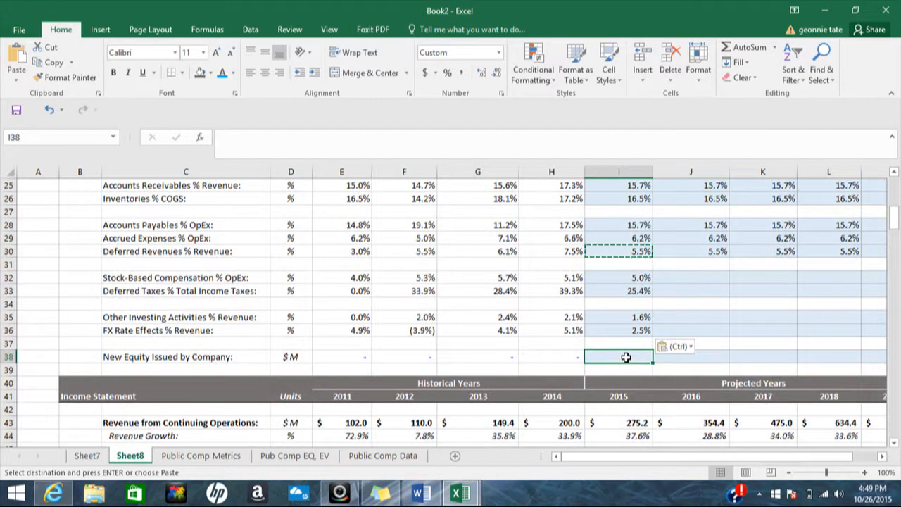
text(0)
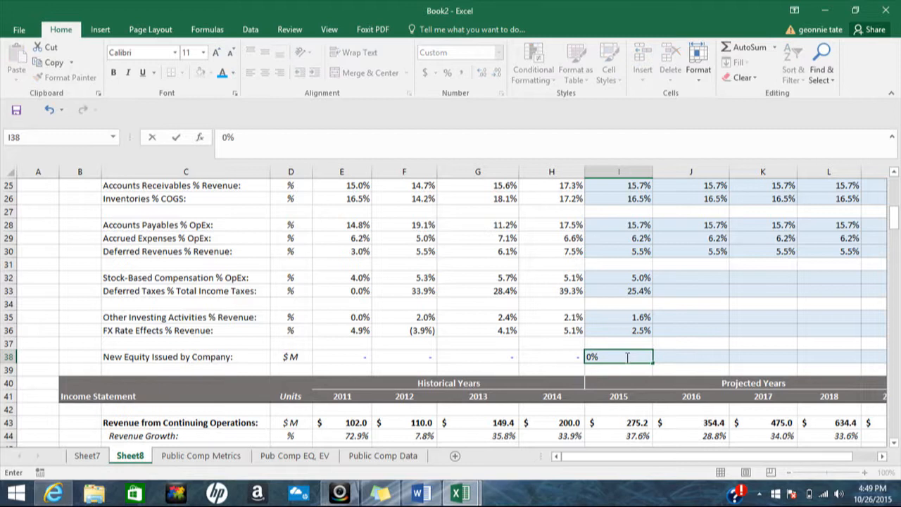
click(660, 357)
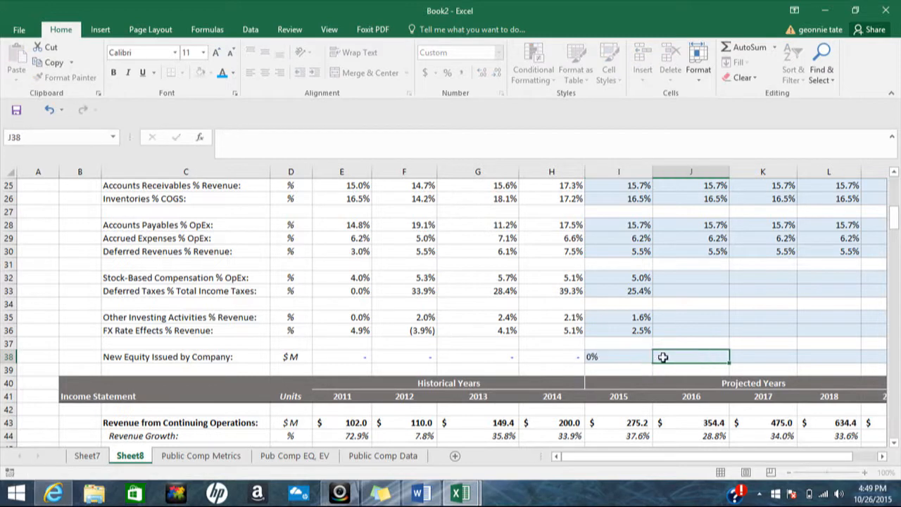
click(646, 358)
drag(654, 363, 831, 358)
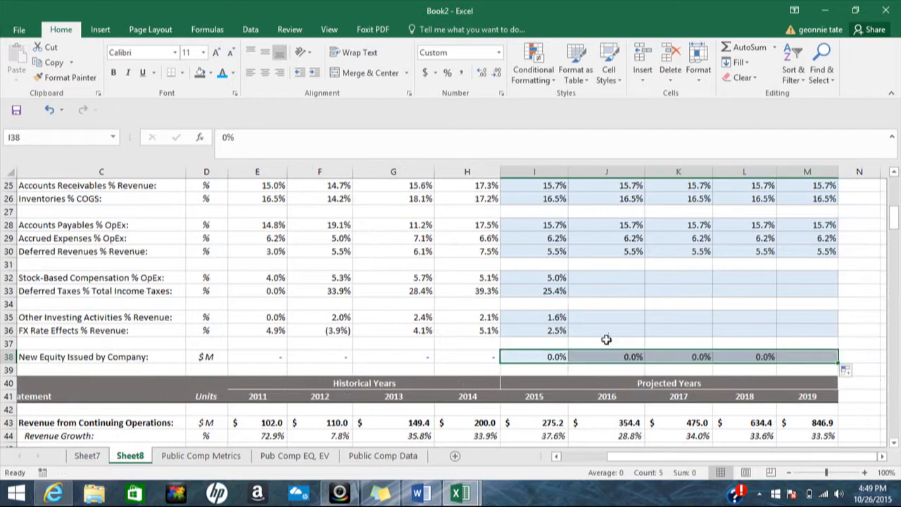
Step: Link 2016 Stock-Based Compensation and Deferred Taxes percentages to I32 and I33, and fill both rows across through 2019
click(578, 277)
text(=)
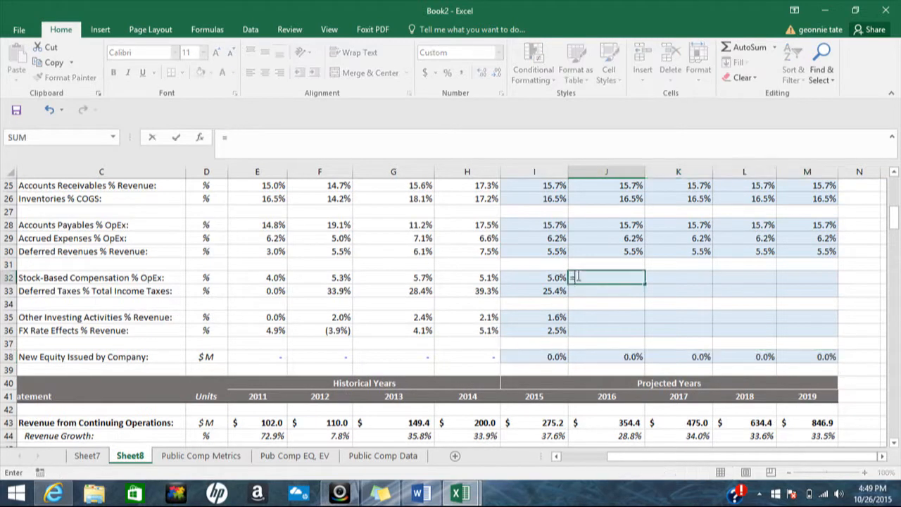
click(542, 278)
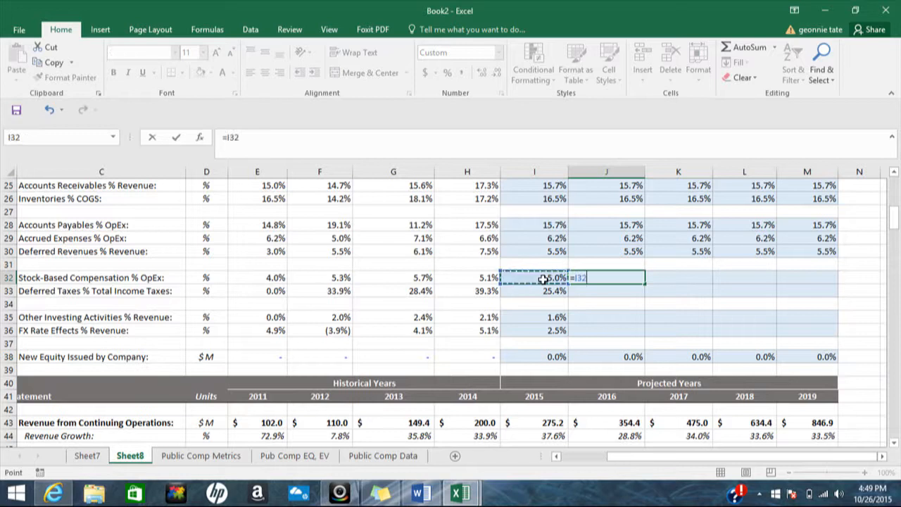
key(Return)
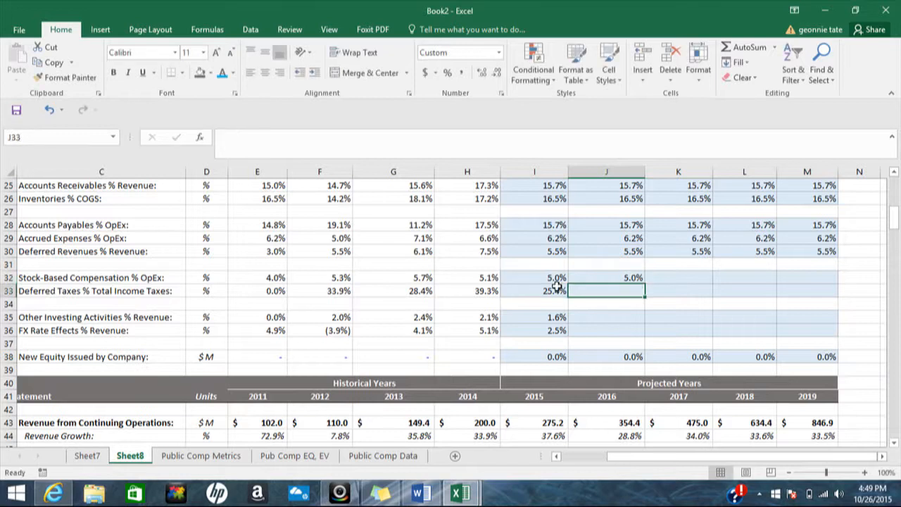
text(=)
click(556, 289)
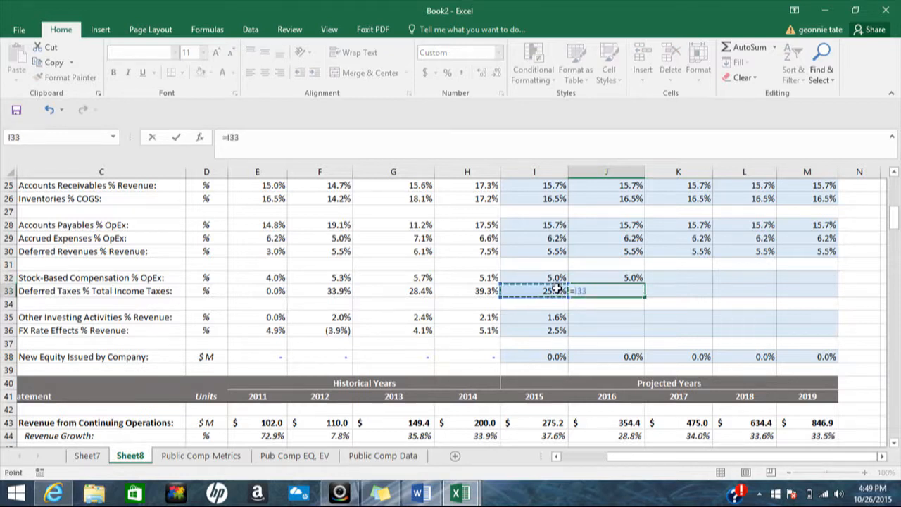
key(Return)
drag(624, 277, 834, 293)
Step: Link 2016 Other Investing Activities and FX Rate Effects percentages to I35 and I36, and fill both rows across through 2019
click(608, 314)
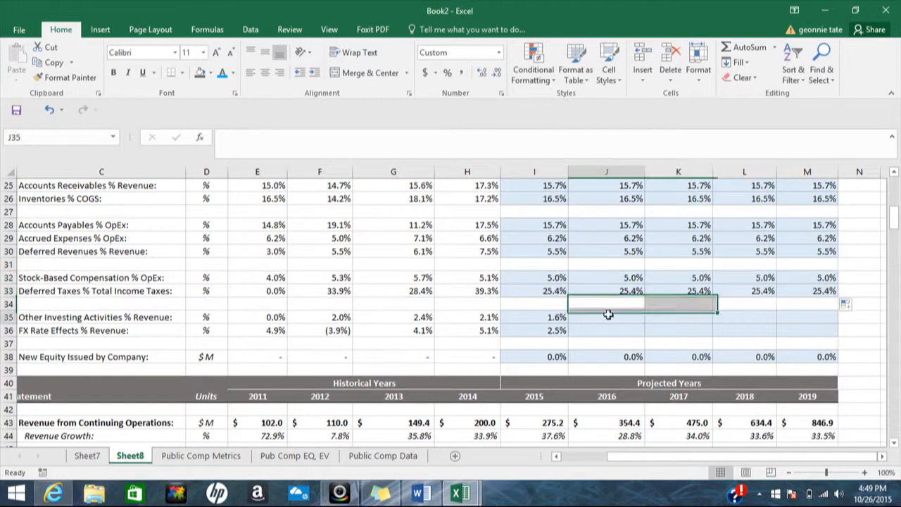
text(=)
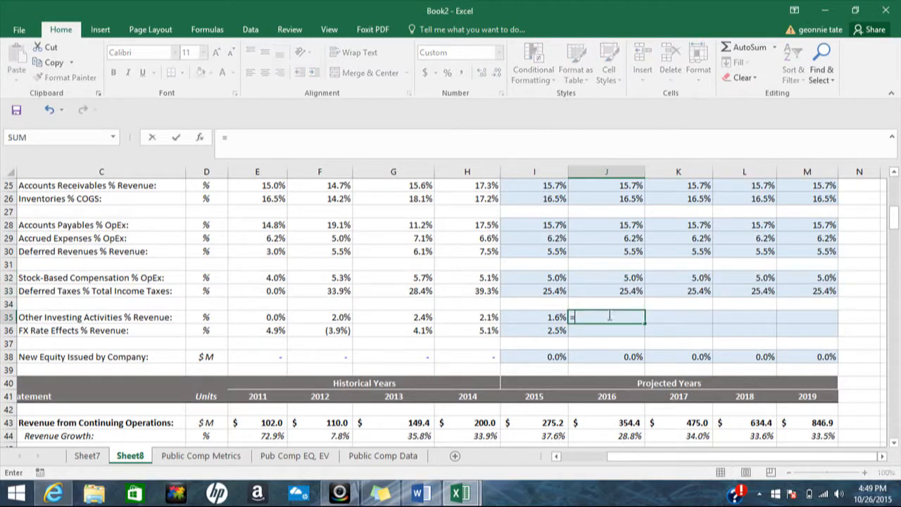
click(555, 317)
key(ctrl+Return)
key(Down)
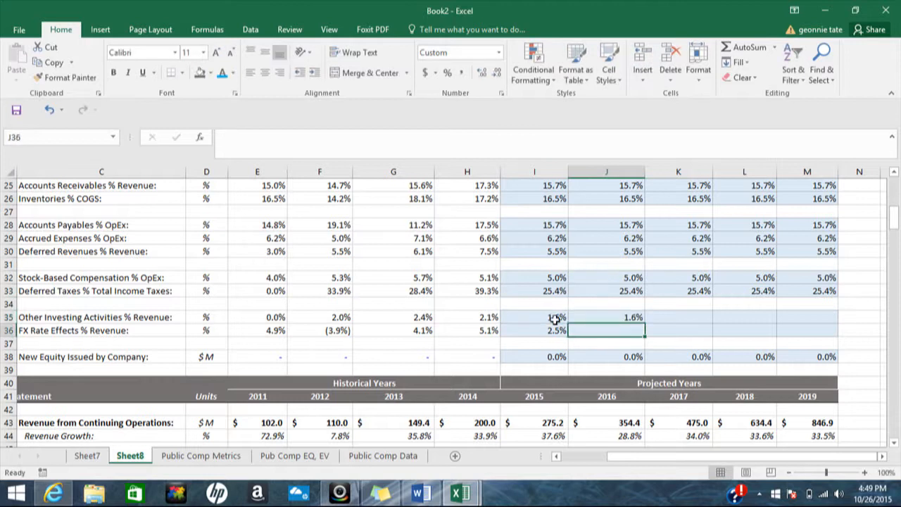
text(=)
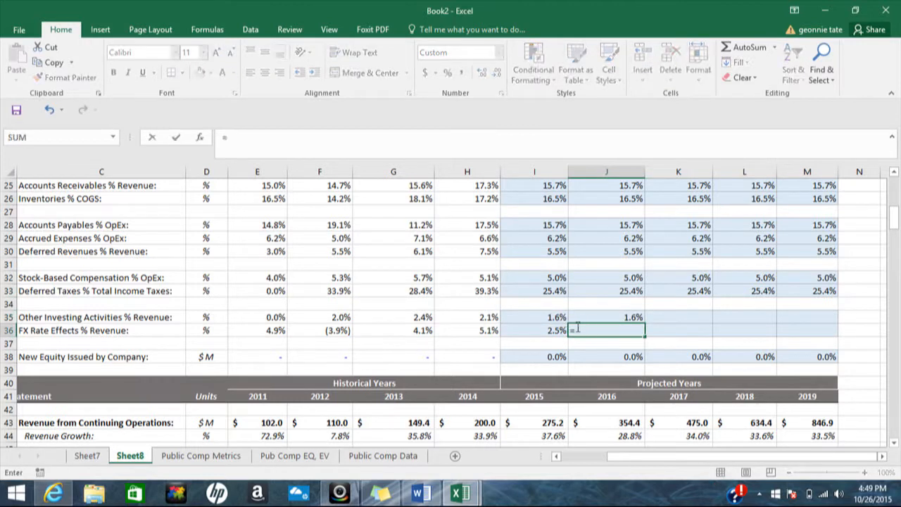
click(556, 329)
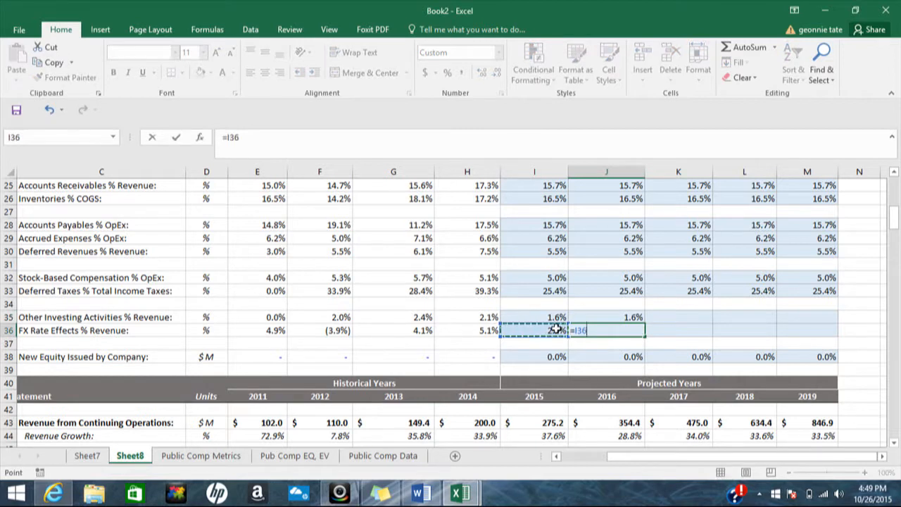
key(Return)
click(628, 318)
drag(628, 318, 828, 323)
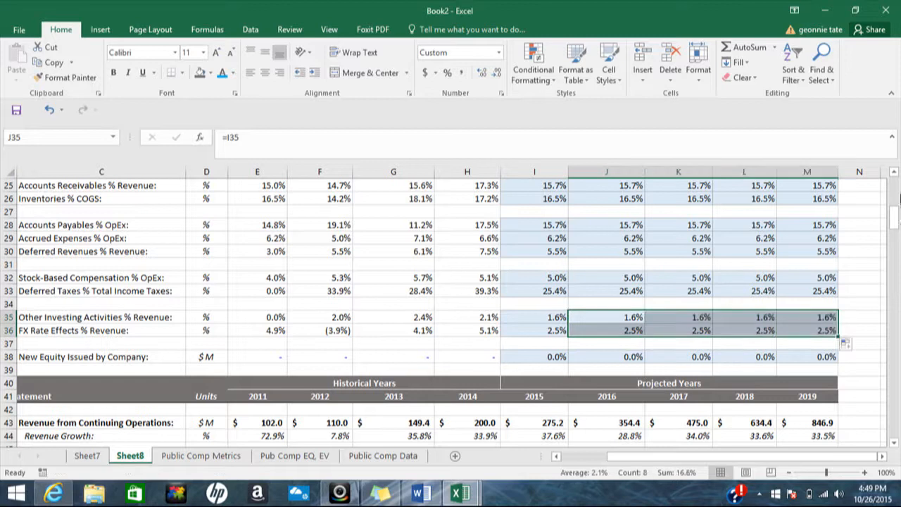
Step: Copy the 2015–2019 Profit / (Loss) for the Period, I66:M66, and paste it as values into Net Profit / (Loss) After Income Tax, I113:M113
drag(898, 224, 897, 270)
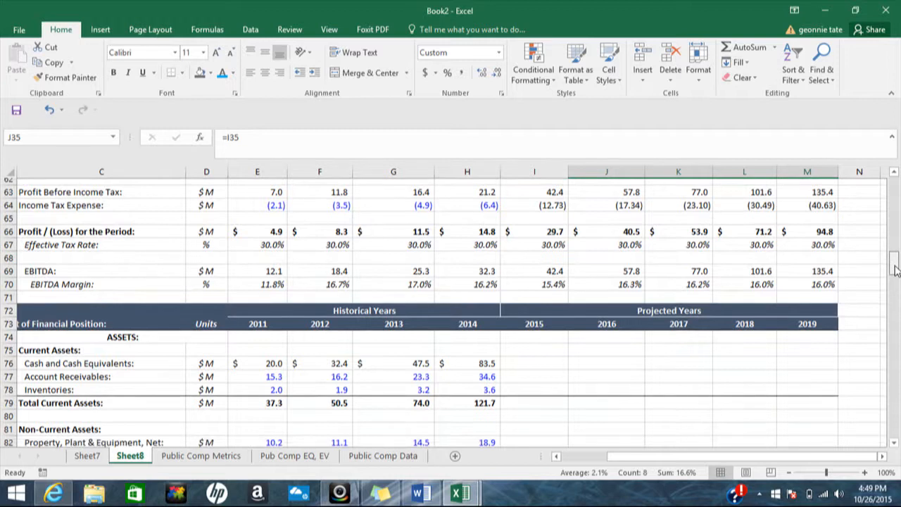
mouse_move(896, 271)
mouse_down()
mouse_move(896, 241)
mouse_move(896, 267)
mouse_up()
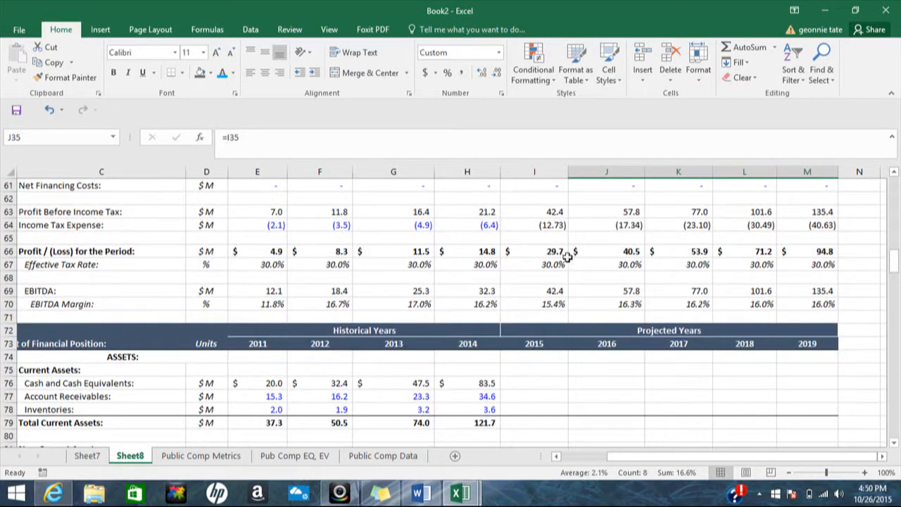
drag(556, 250, 830, 249)
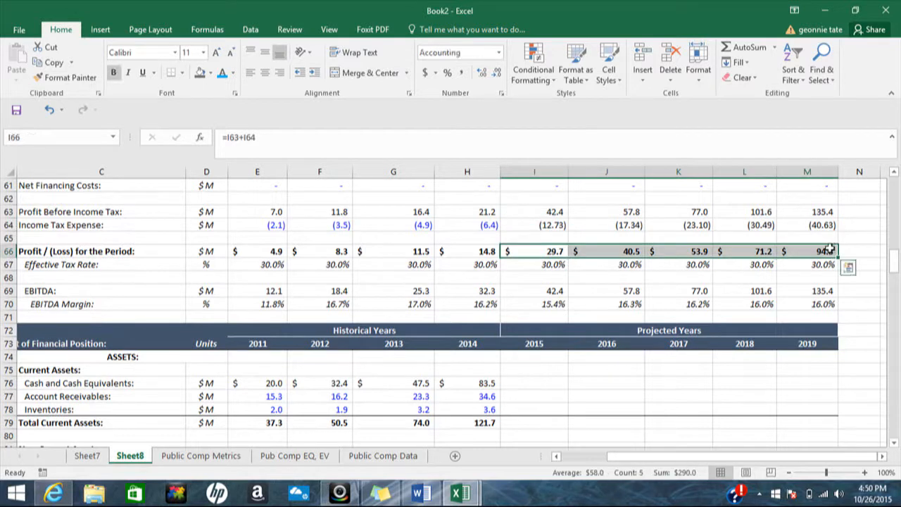
key(ctrl+c)
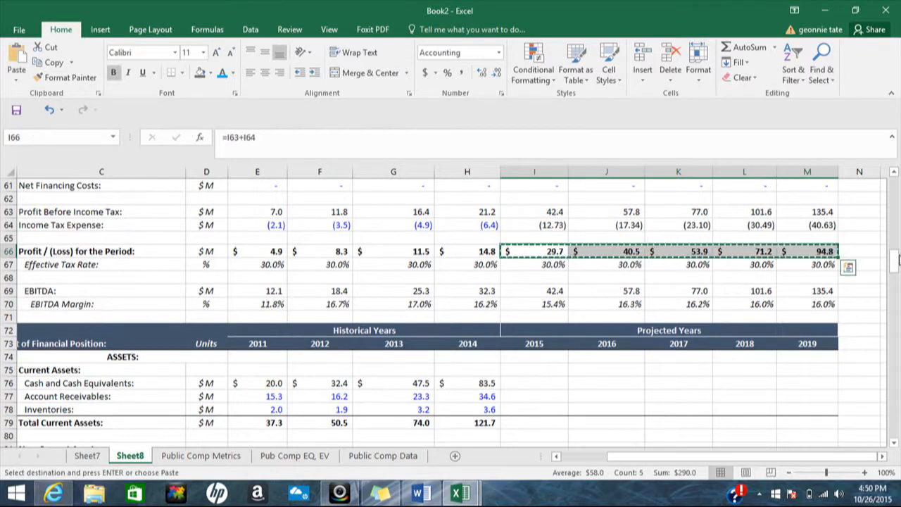
drag(894, 262, 896, 317)
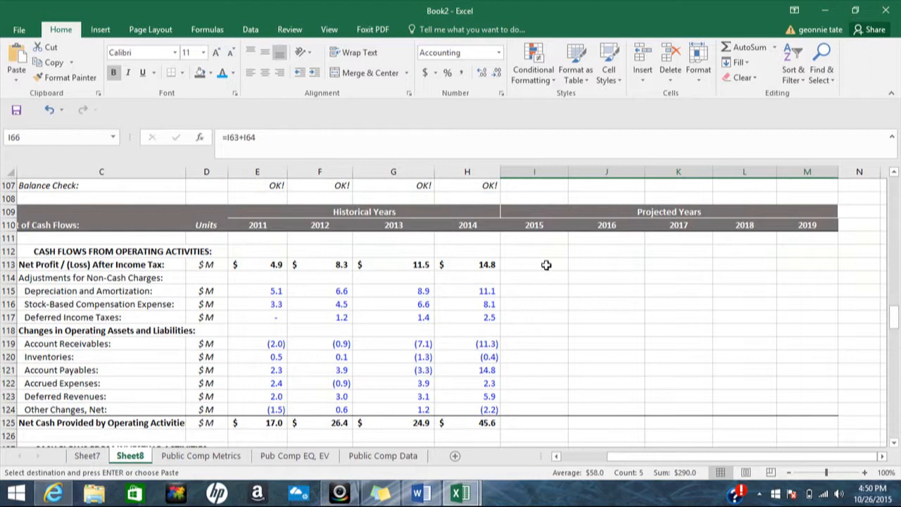
drag(543, 265, 799, 271)
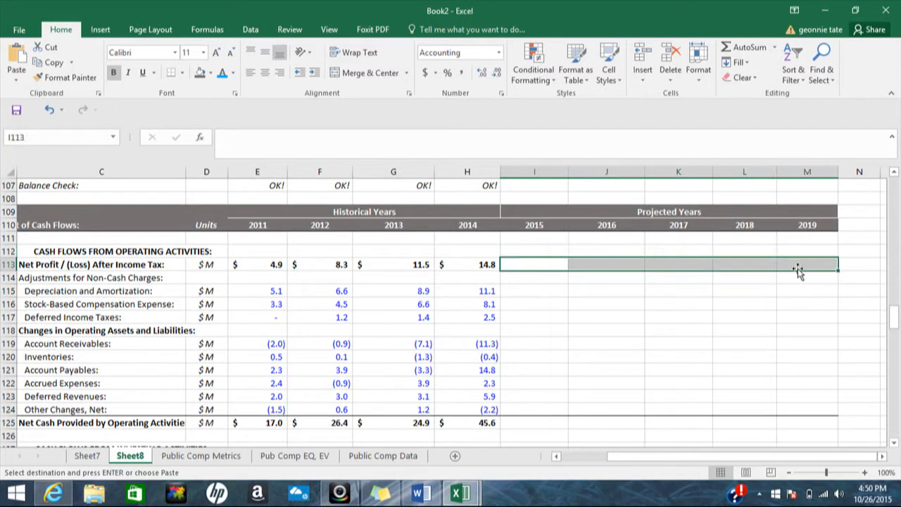
key(ctrl+v)
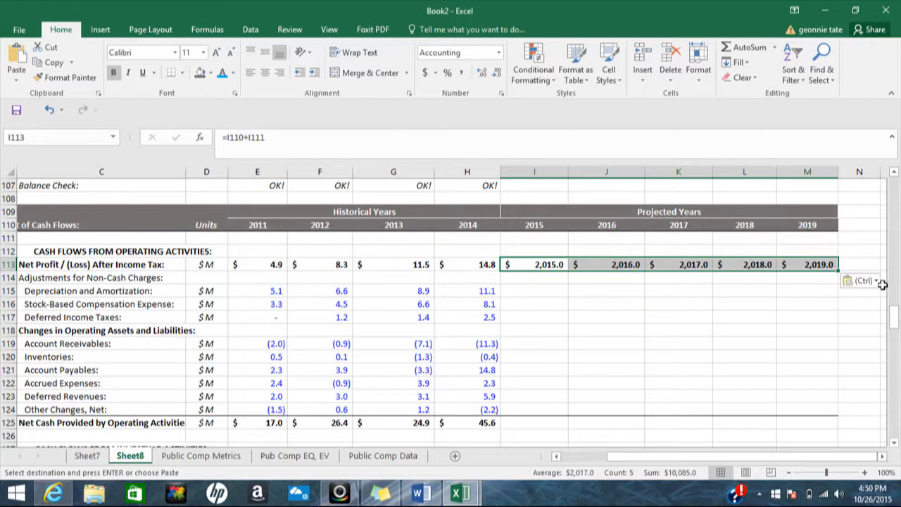
click(876, 281)
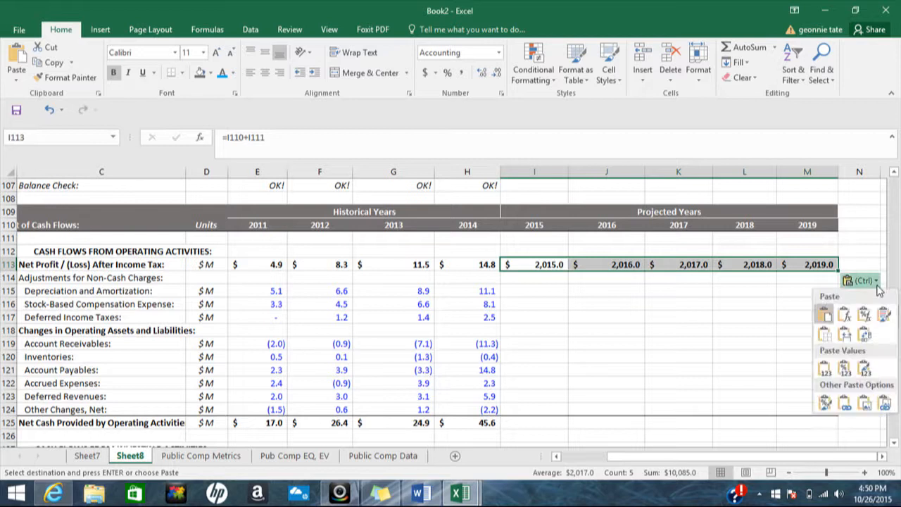
click(826, 370)
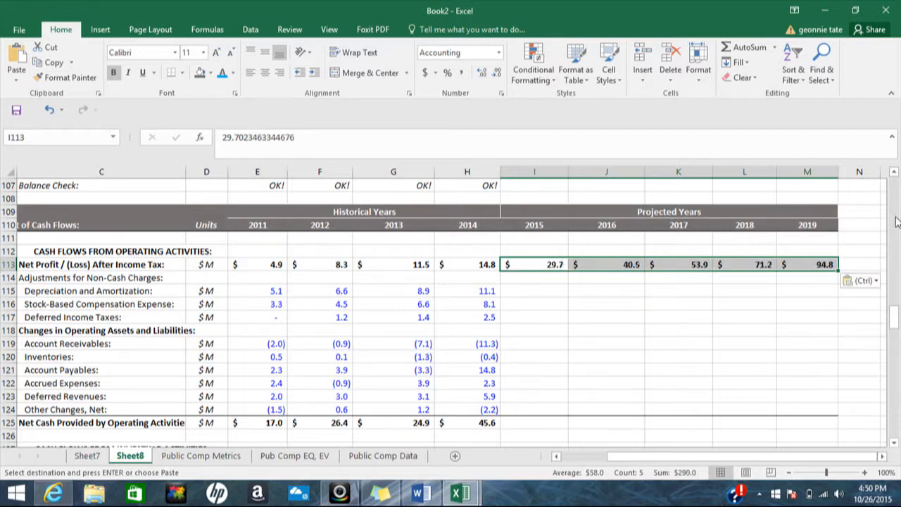
Step: Check the projected 2016 Ending Cash formula in J140 of the cash flow statement
drag(895, 322, 892, 279)
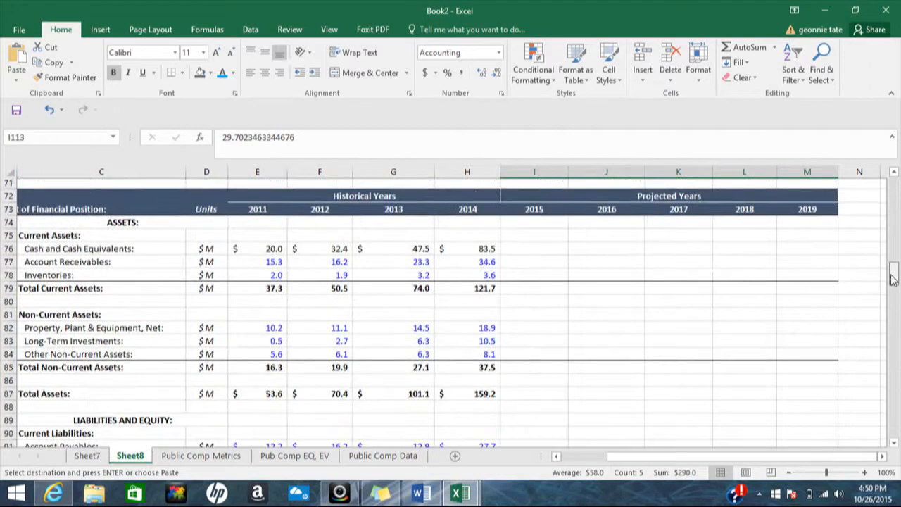
click(527, 262)
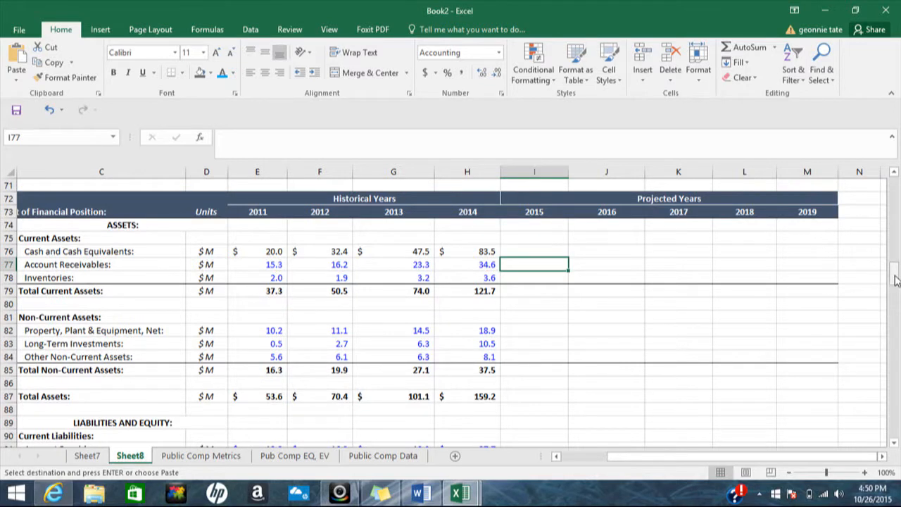
scroll(896, 327, down, 1)
drag(894, 323, 894, 347)
click(613, 369)
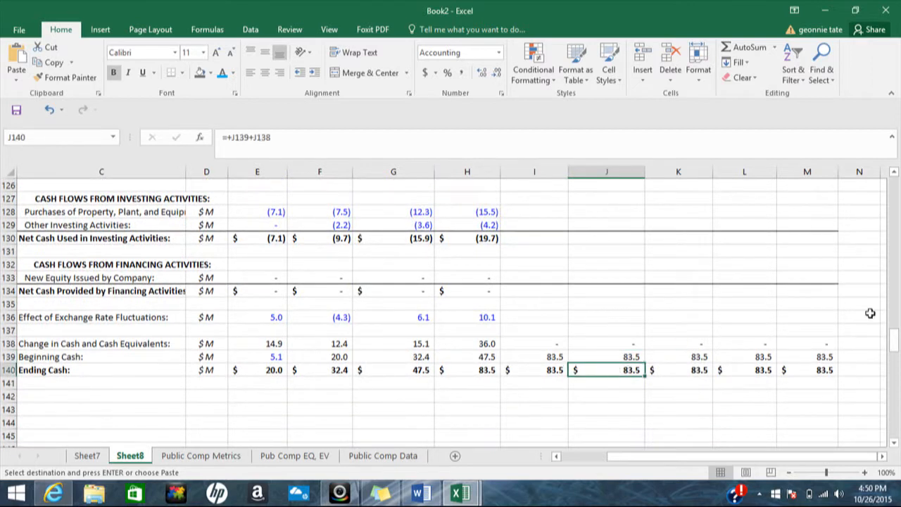
drag(893, 341, 894, 270)
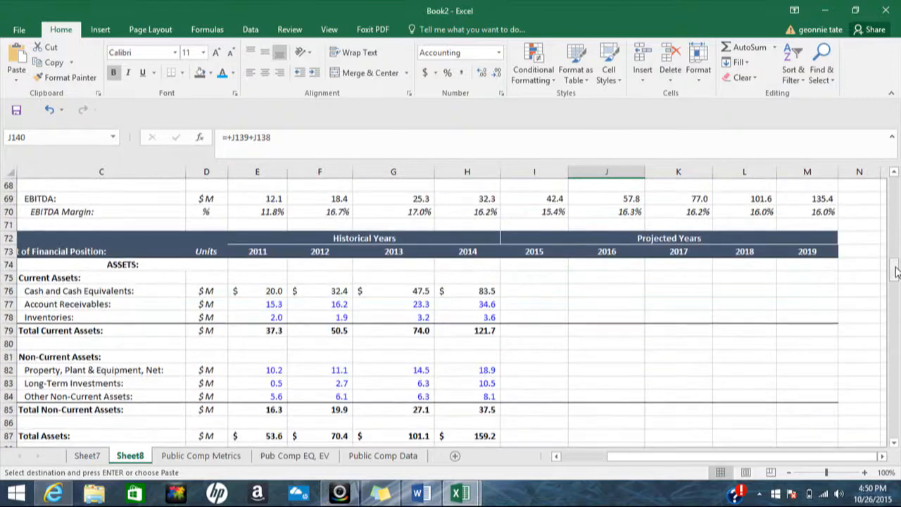
Step: Calculate 2015 Account Receivables in I77 as the receivables percentage times Revenue from Continuing Operations, =I25*I43
double_click(522, 301)
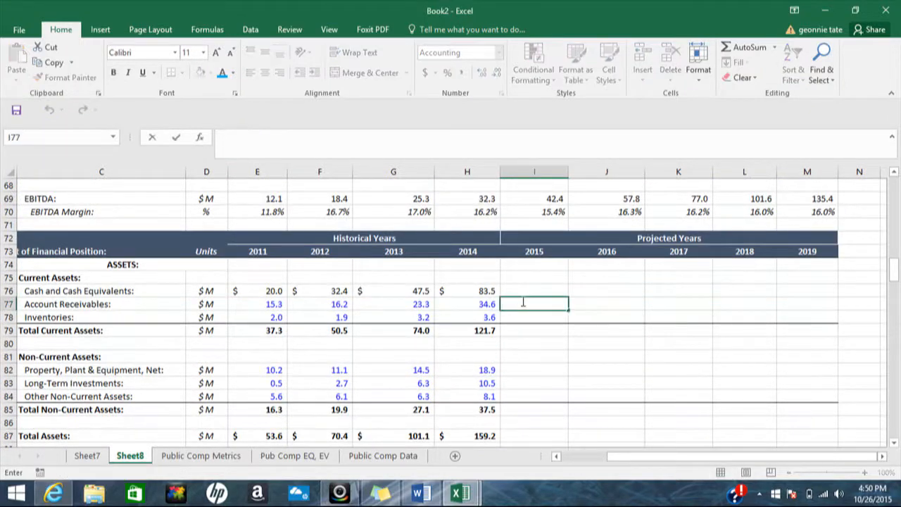
text(=)
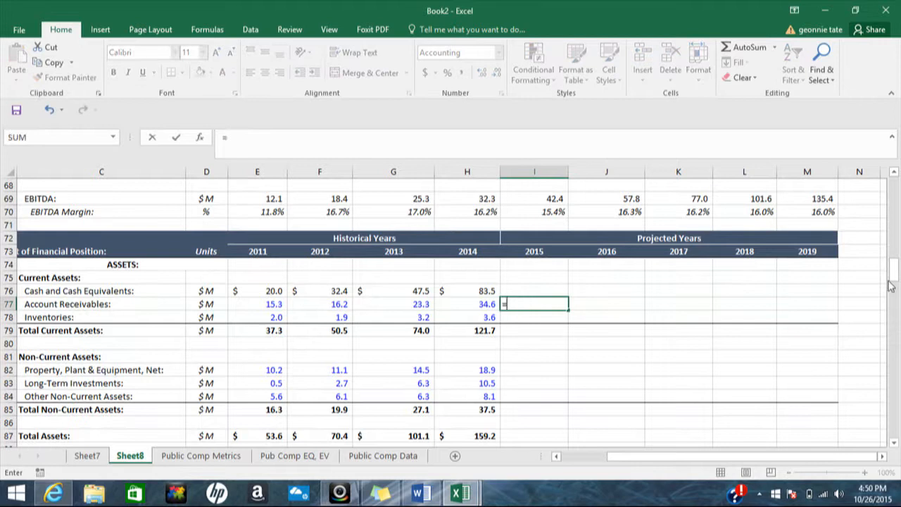
drag(893, 281, 897, 210)
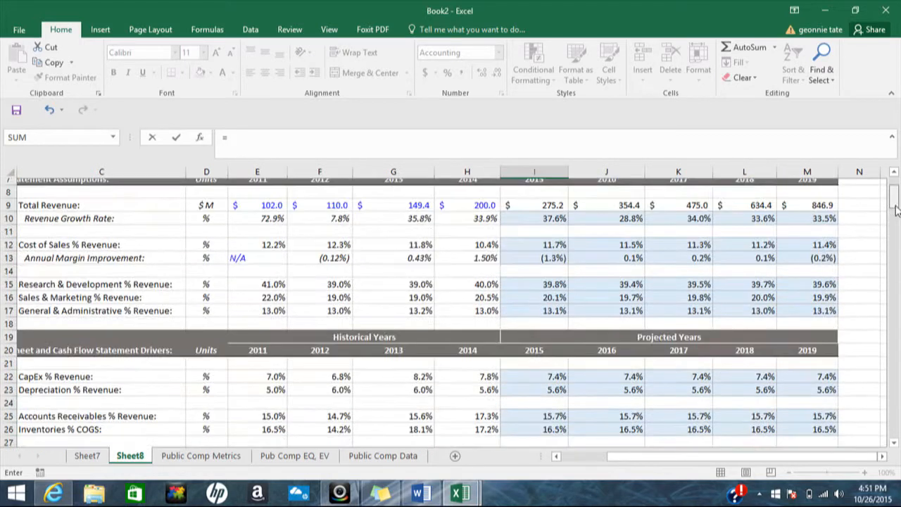
drag(896, 210, 894, 218)
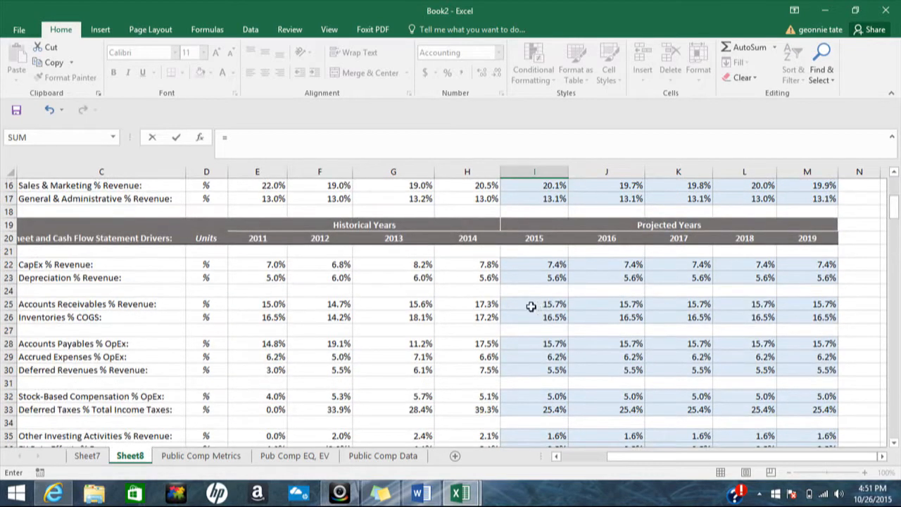
click(535, 306)
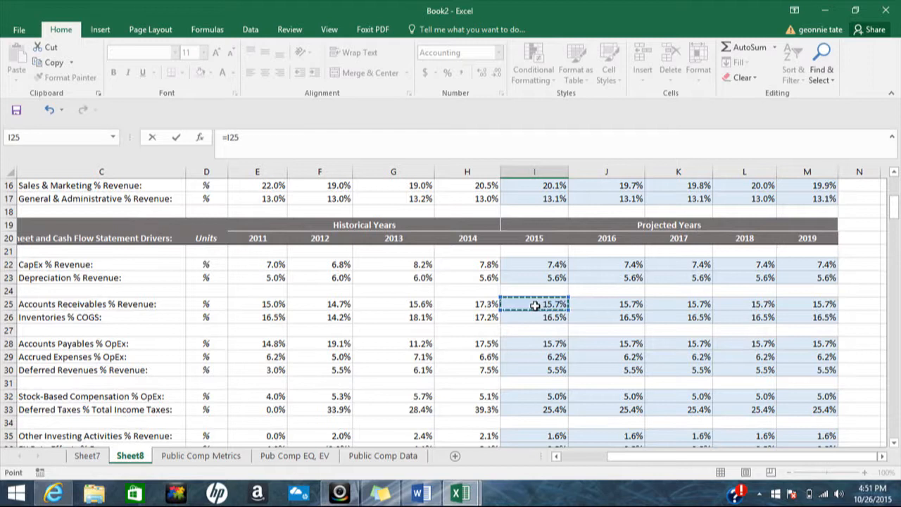
text(*)
drag(898, 220, 898, 242)
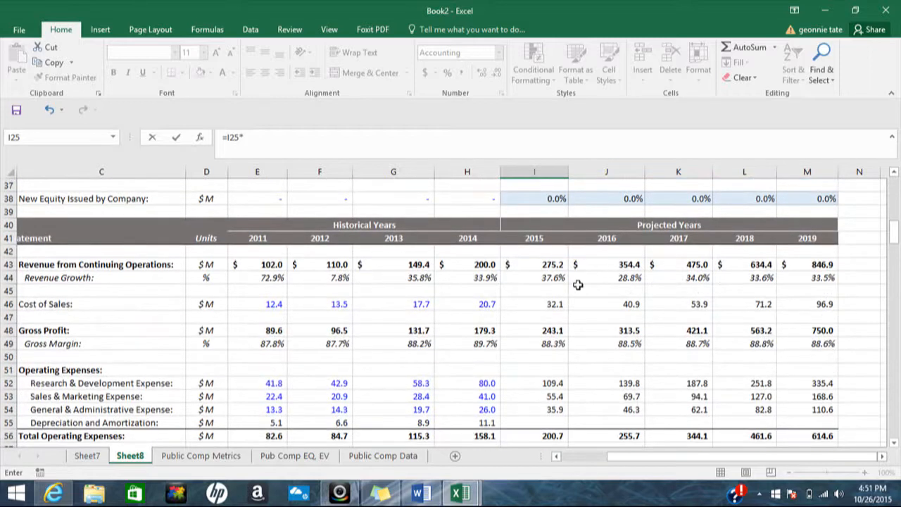
click(546, 265)
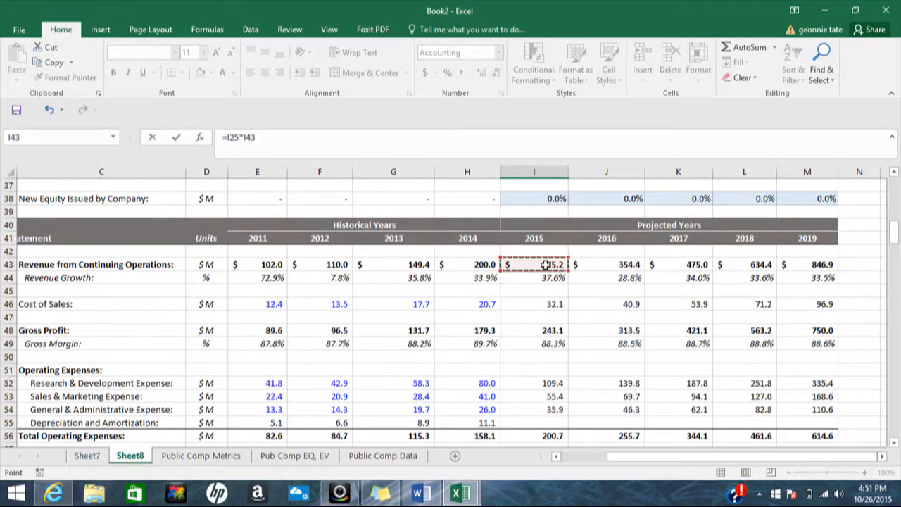
key(Return)
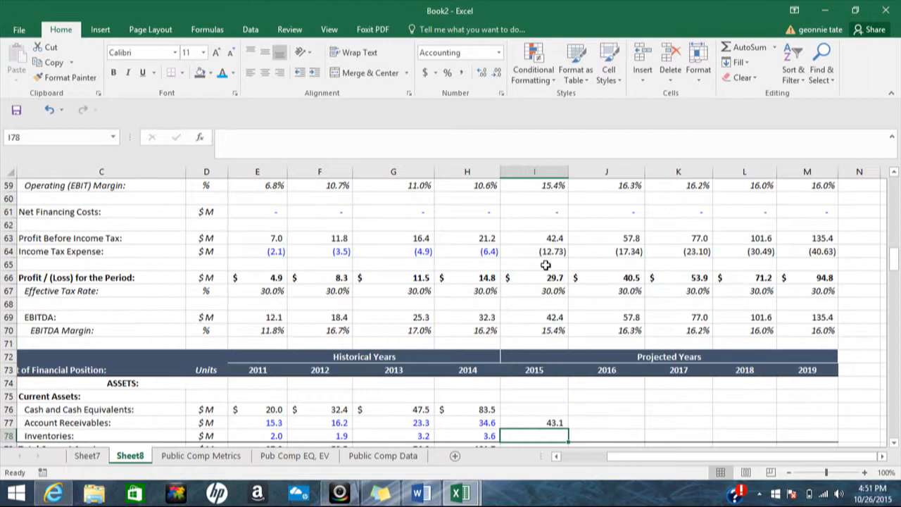
Step: Calculate 2015 Inventories in I78 as =I26*I46, and fill the Account Receivables and Inventories formulas across through 2019
text(=)
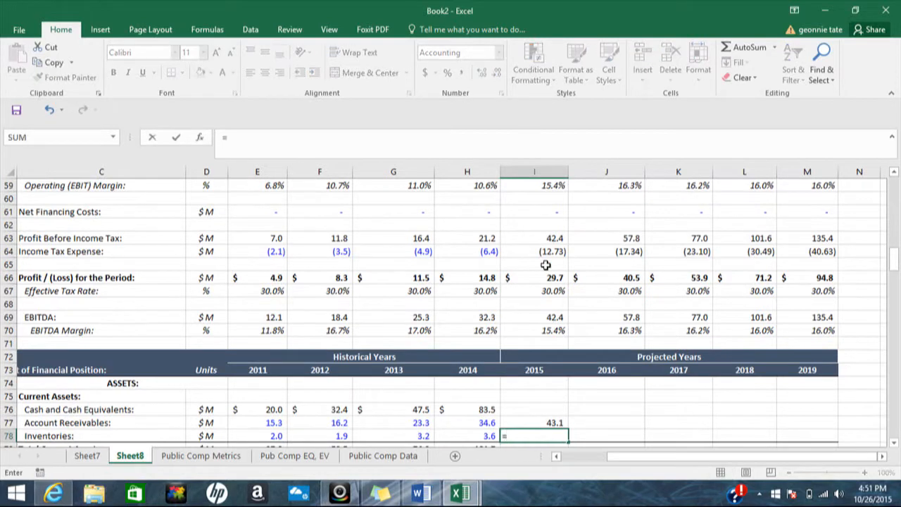
drag(898, 282, 897, 219)
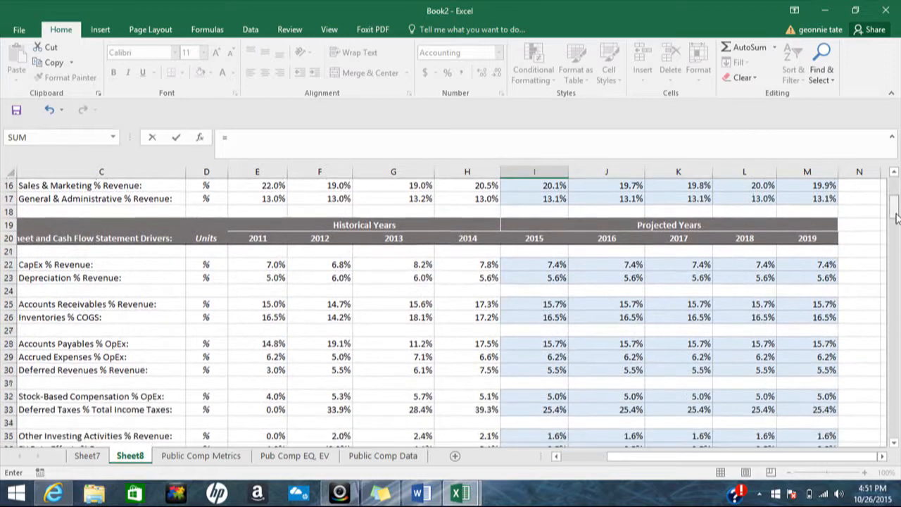
click(552, 317)
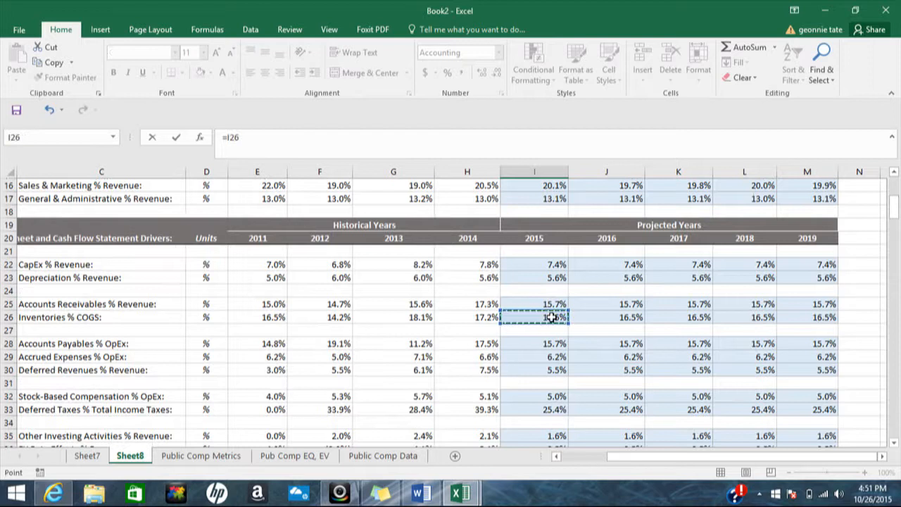
text(*)
drag(898, 213, 897, 251)
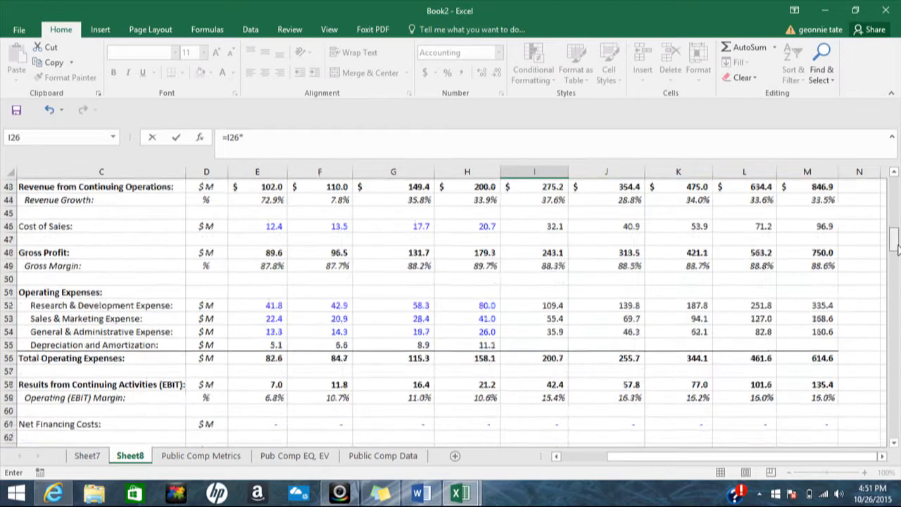
click(551, 226)
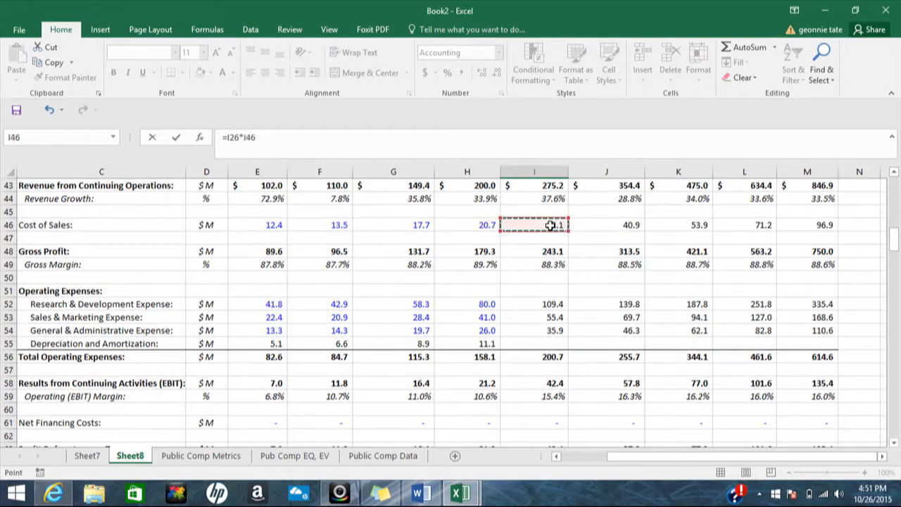
key(Return)
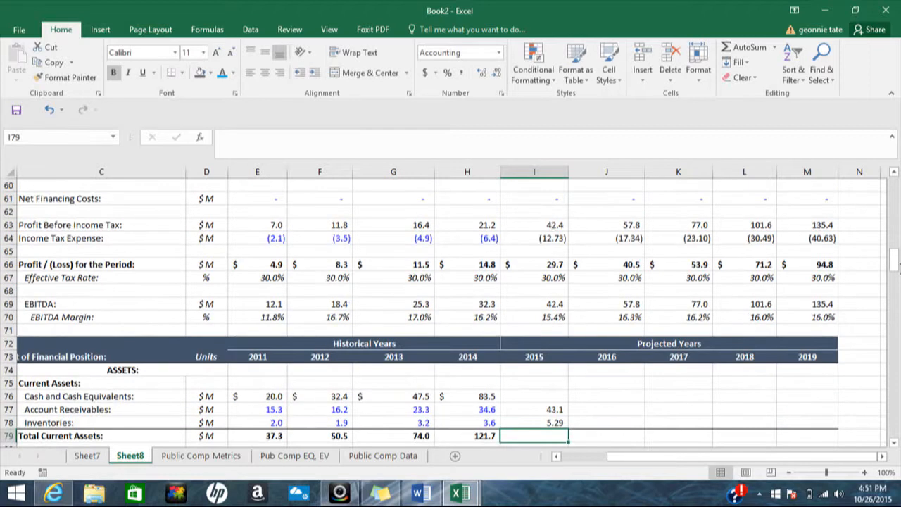
scroll(897, 266, down, 3)
drag(554, 317, 821, 329)
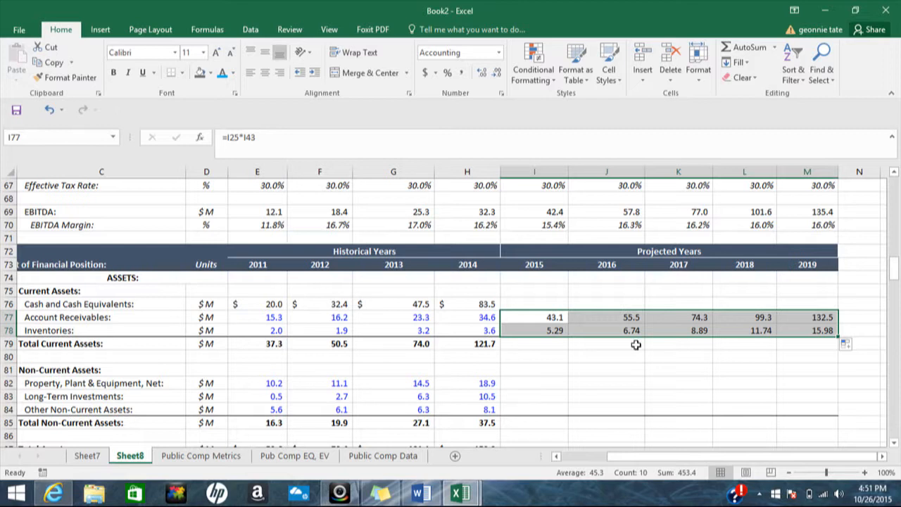
Step: Calculate 2015 Account Payables in I91 as the payables percentage times Total Operating Expenses, =I28*I56
drag(893, 280, 894, 287)
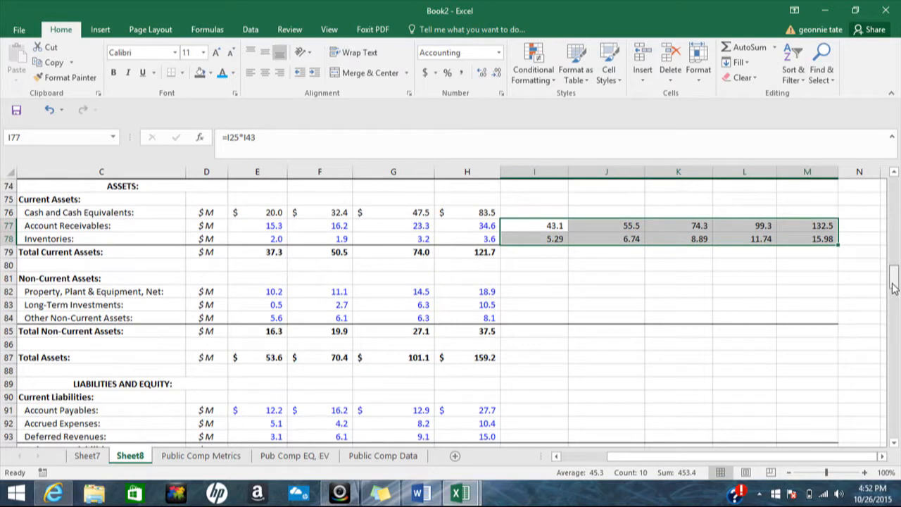
drag(893, 285, 893, 286)
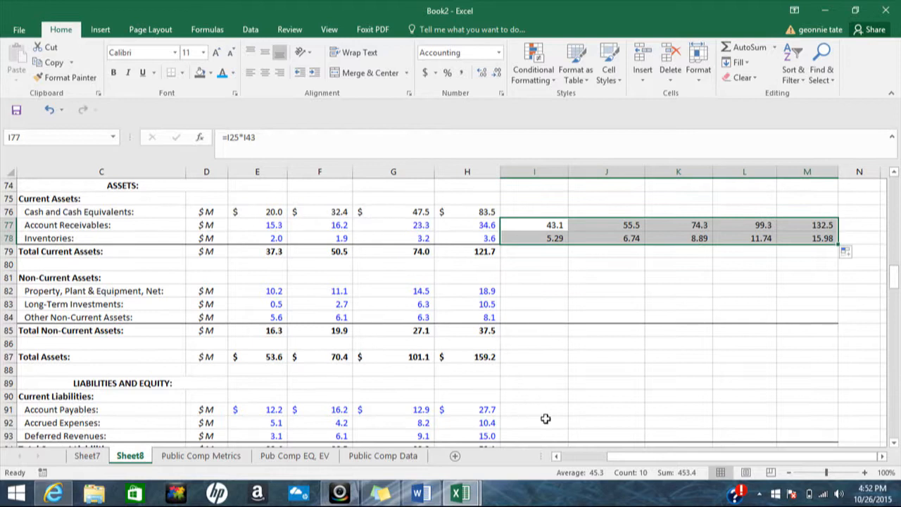
click(526, 413)
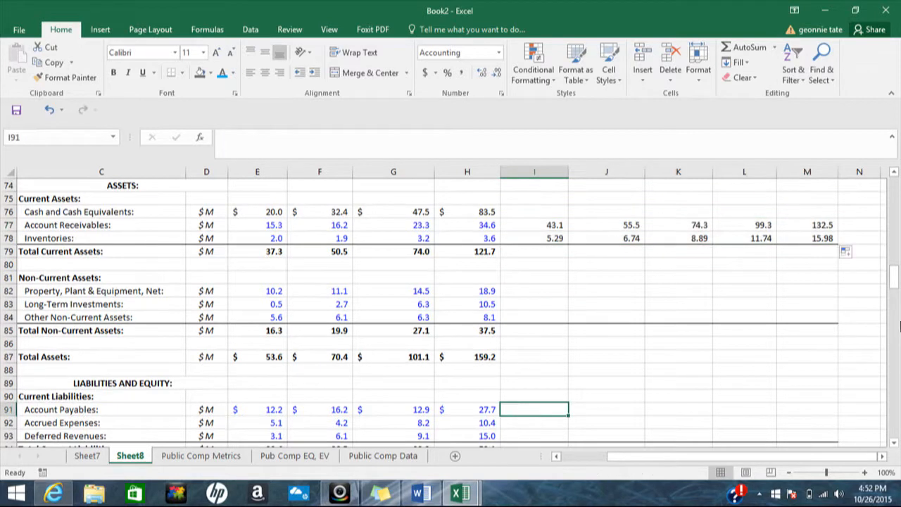
scroll(893, 294, up, 4)
scroll(893, 294, down, 8)
text(=)
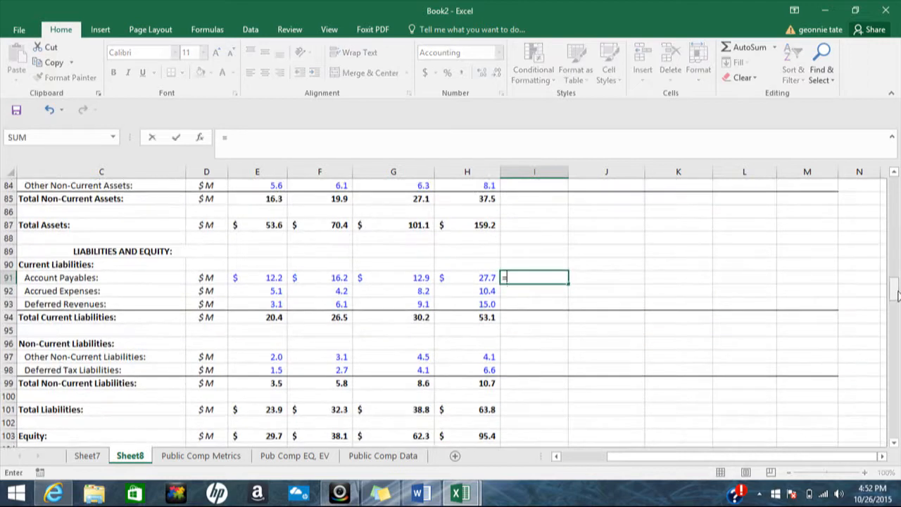
drag(894, 294, 893, 222)
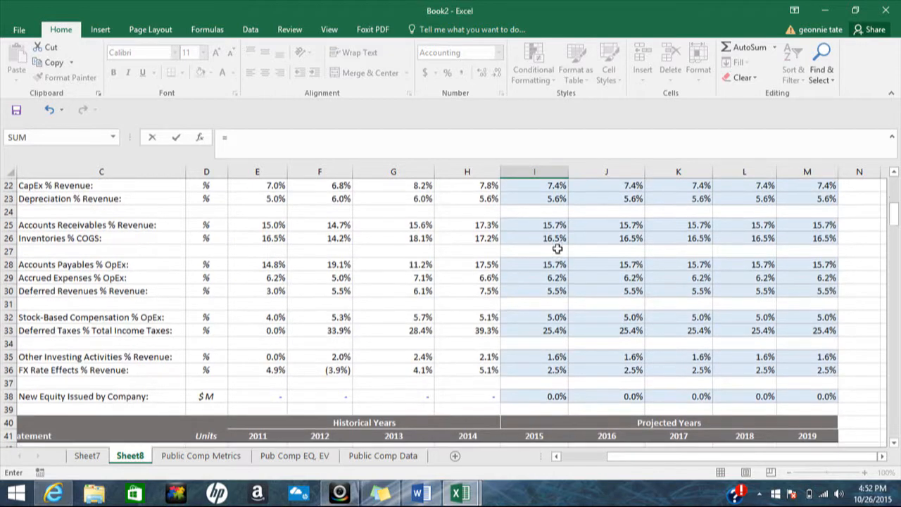
click(544, 264)
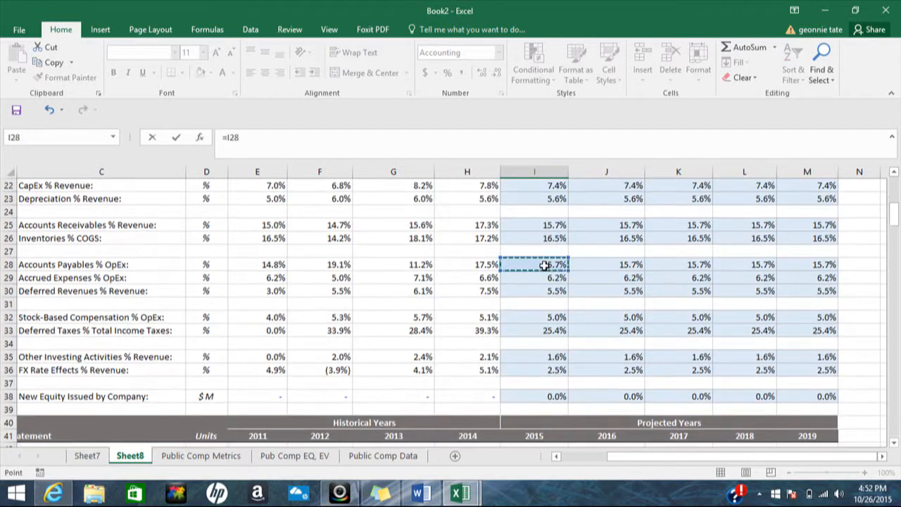
text(*)
drag(897, 215, 894, 244)
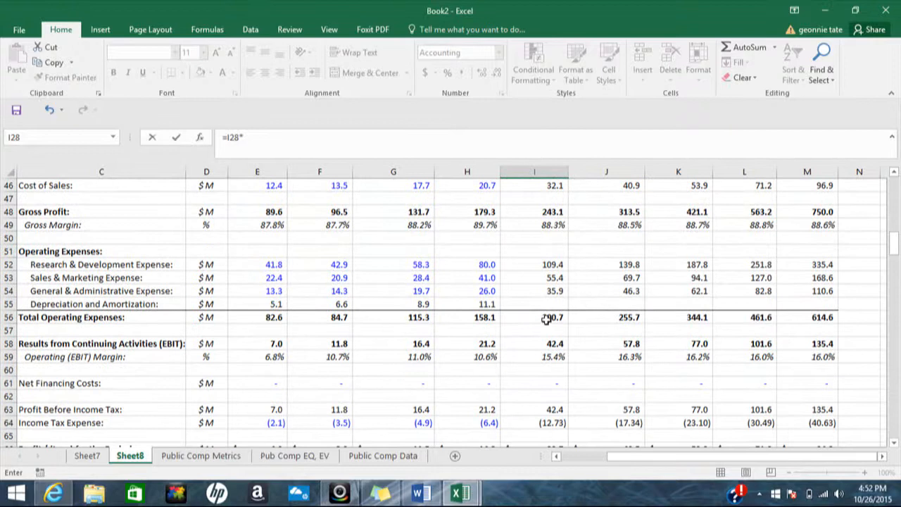
click(547, 319)
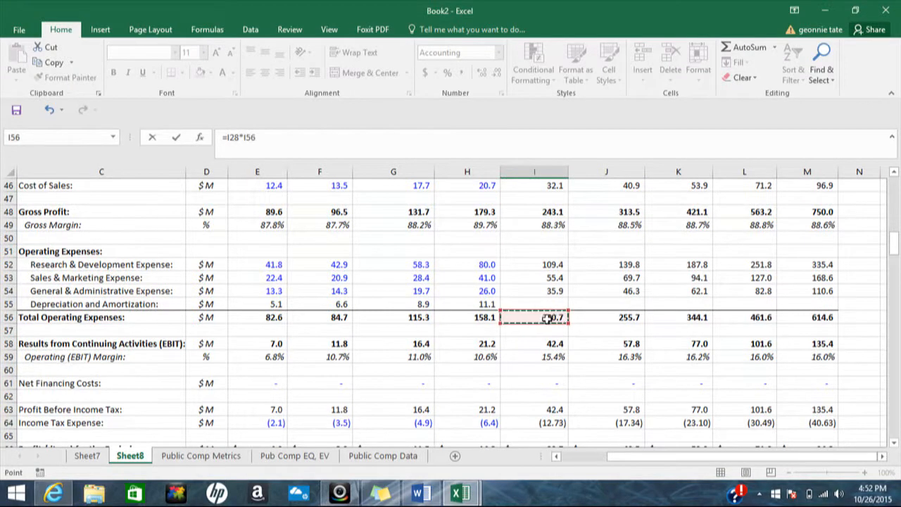
key(Return)
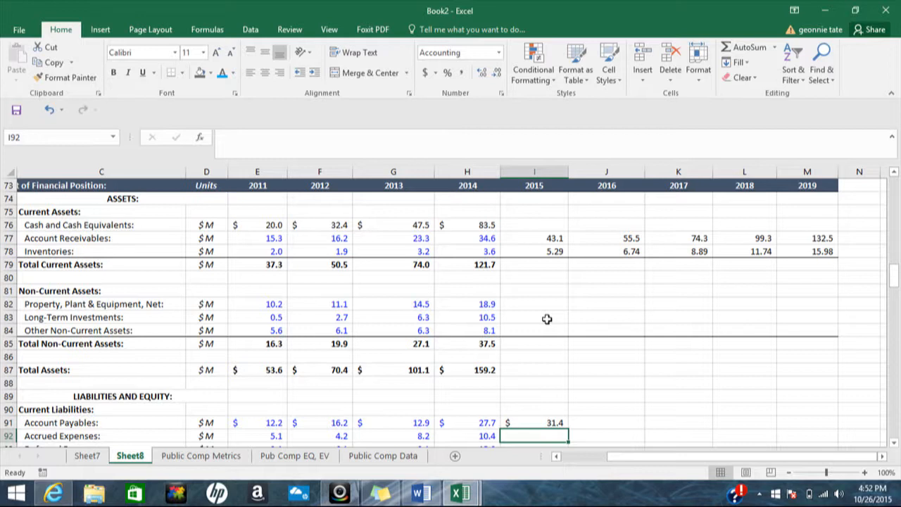
Step: Calculate 2015 Accrued Expenses in I92 as the accrued expenses percentage times Total Operating Expenses, =I29*I56
text(=)
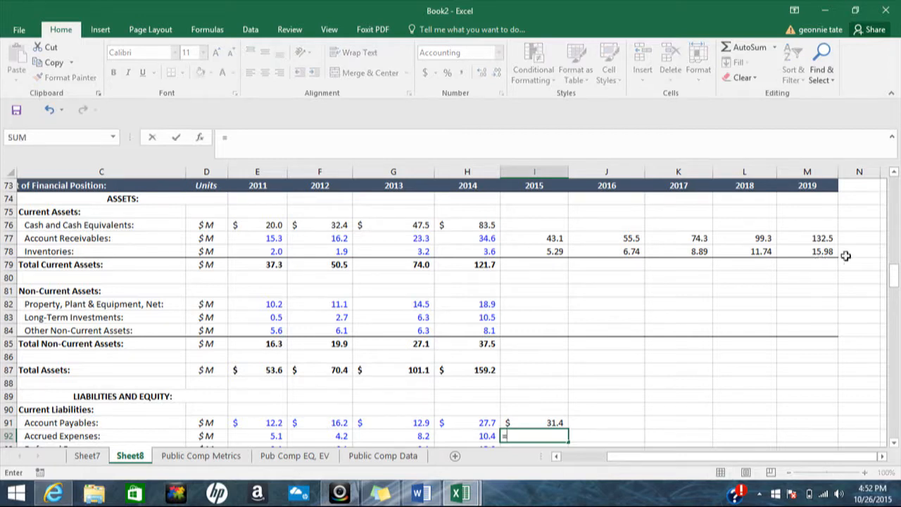
drag(893, 279, 894, 219)
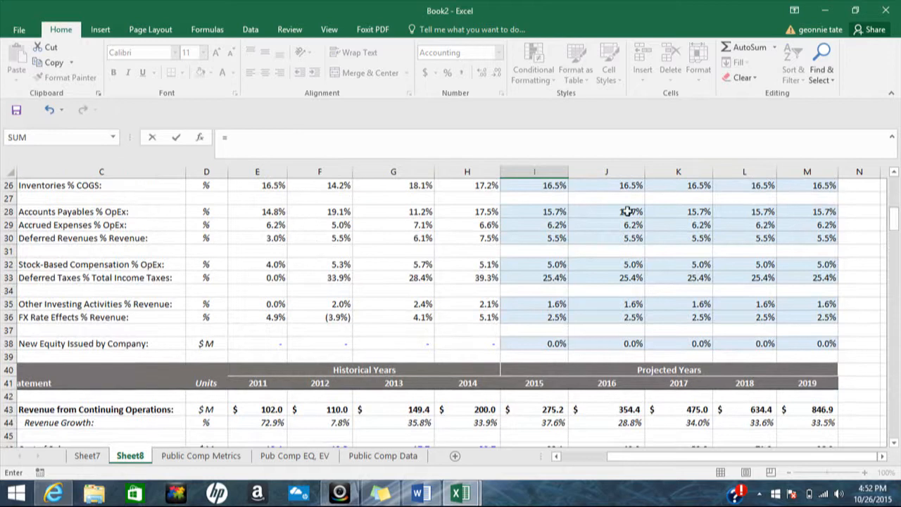
click(550, 225)
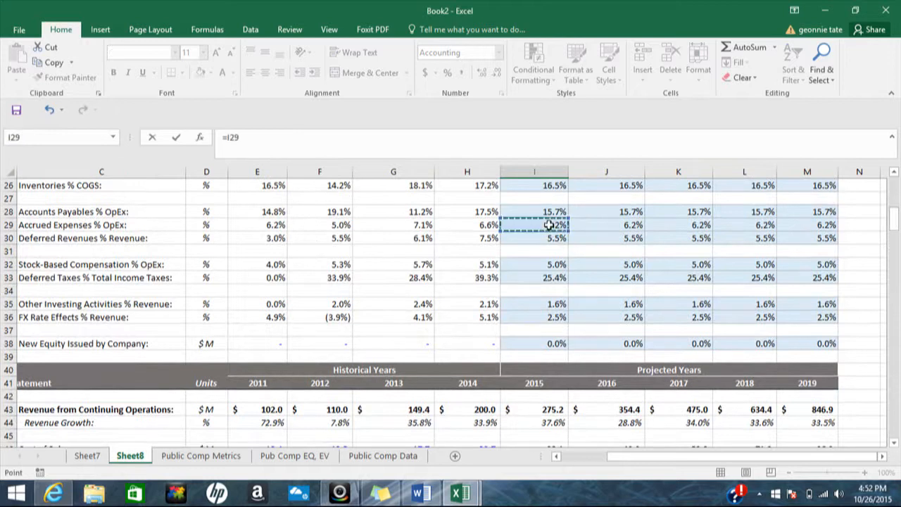
text(*)
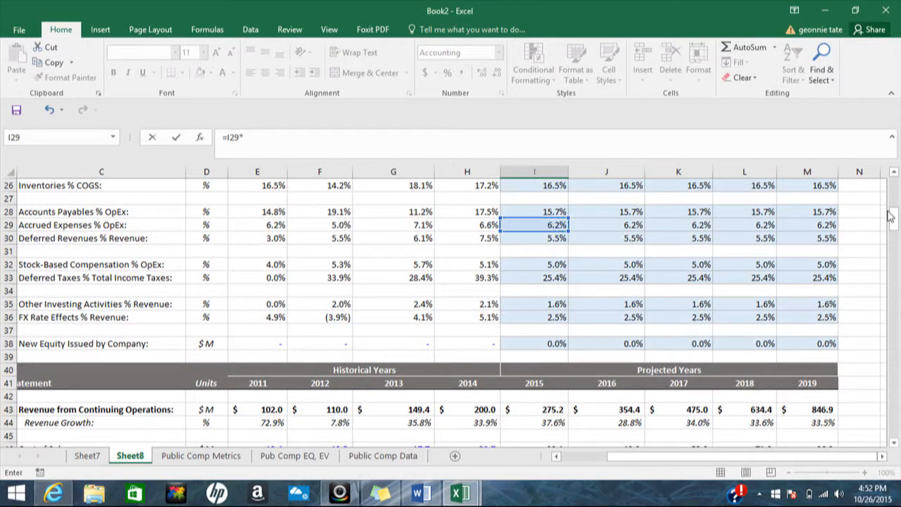
drag(894, 221, 897, 255)
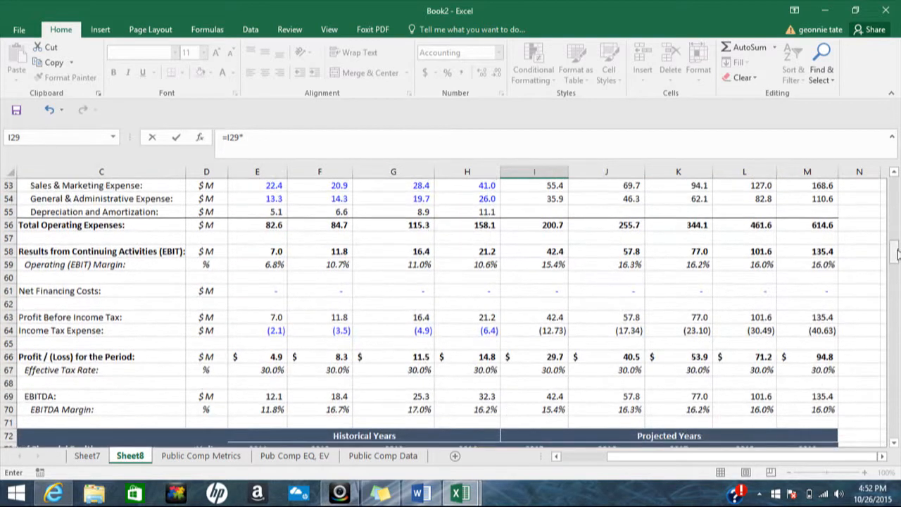
click(555, 224)
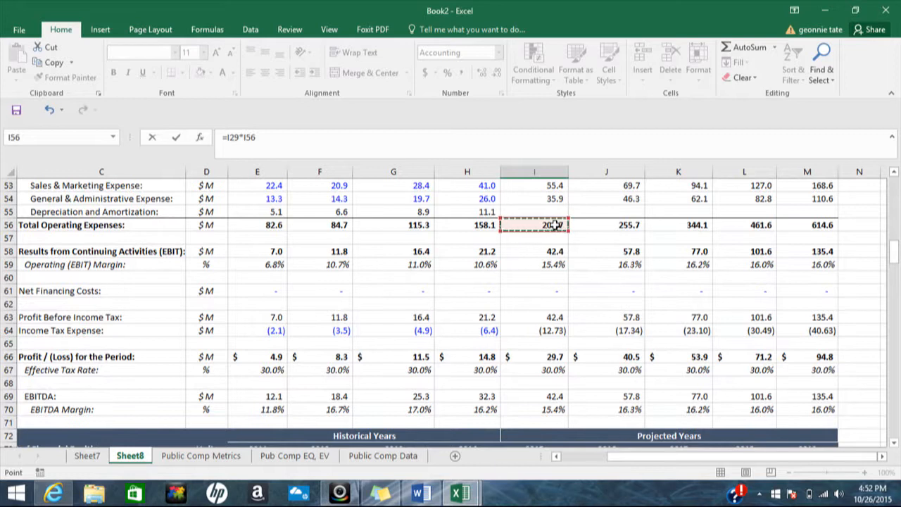
key(Return)
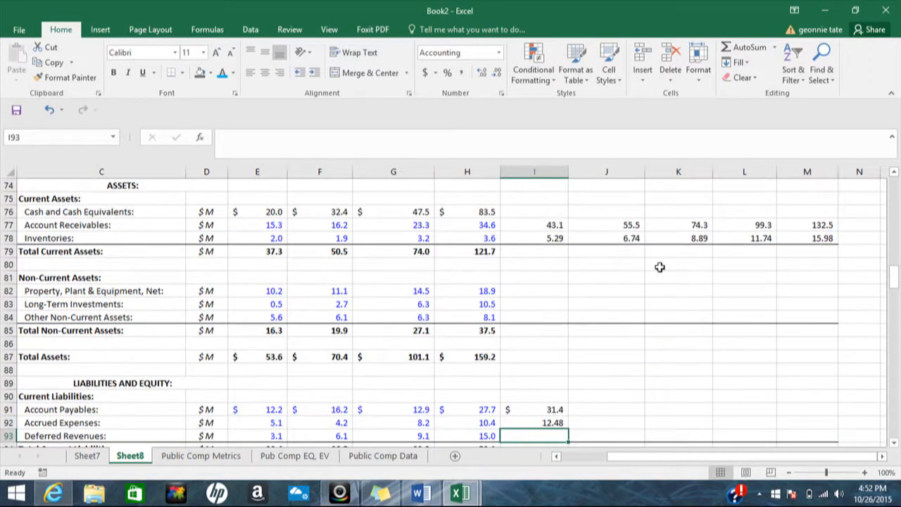
Step: Calculate 2015 Deferred Revenues in I93 as the deferred revenues percentage times Revenue from Continuing Operations, =I30*I43
text(=)
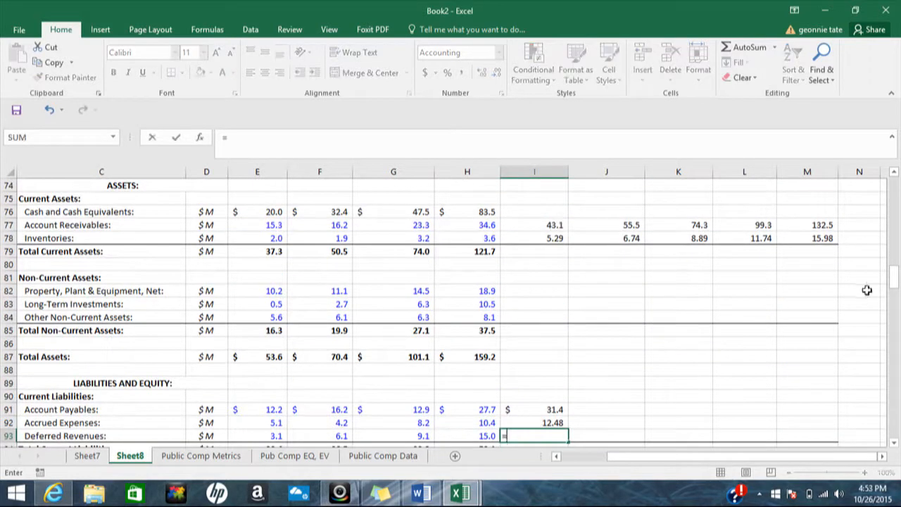
scroll(893, 288, up, 1)
drag(892, 289, 895, 235)
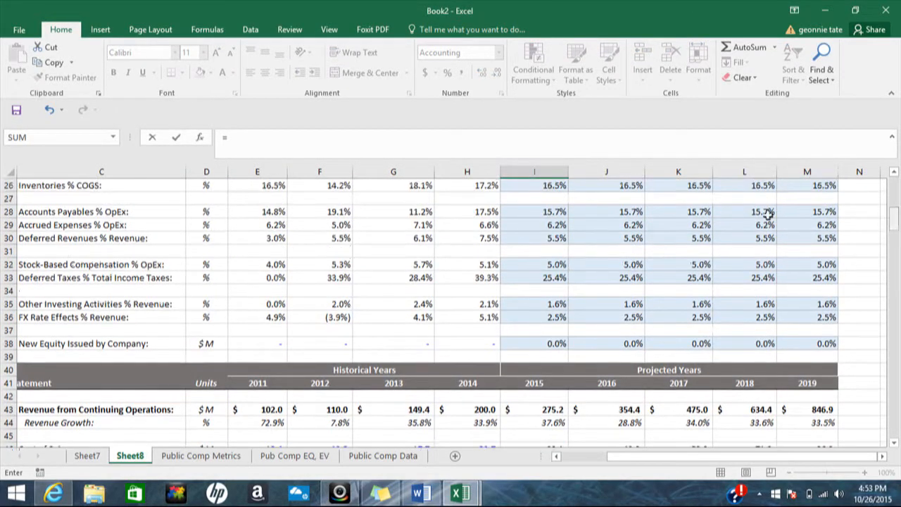
click(553, 239)
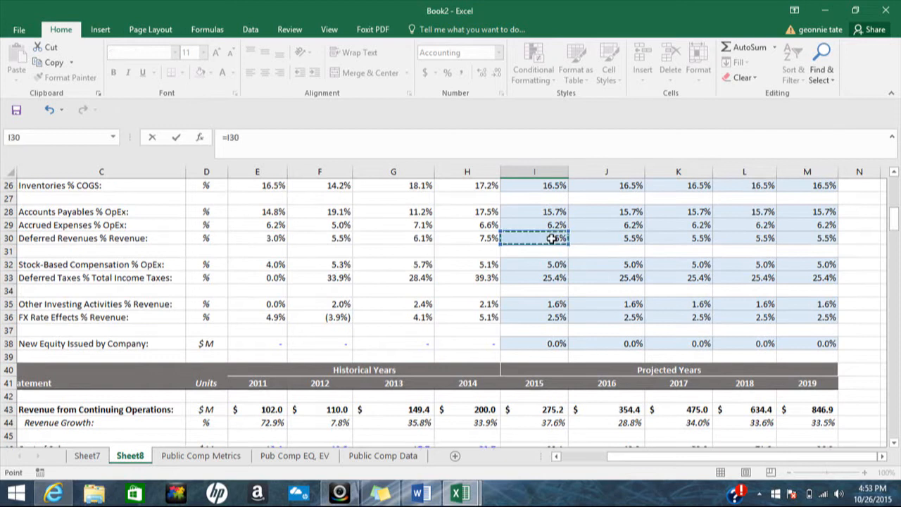
text(*)
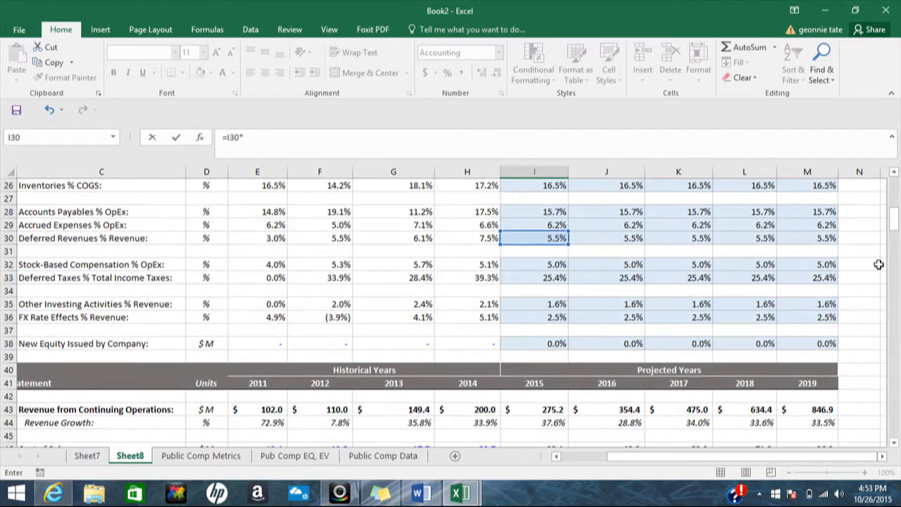
click(549, 414)
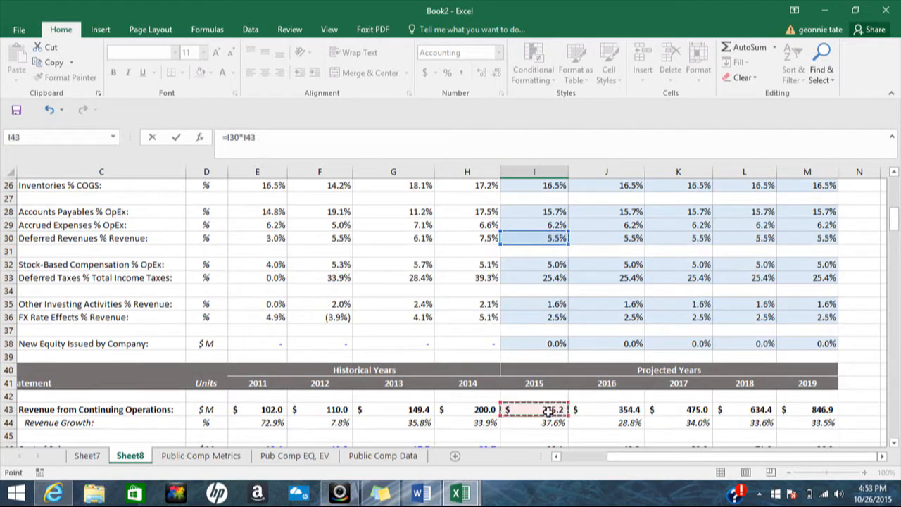
key(Return)
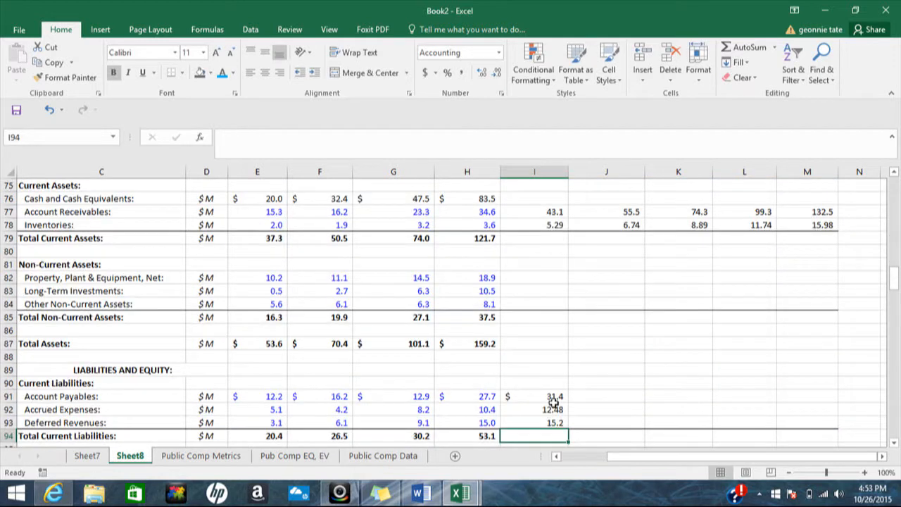
Step: Set 2015 Total Current Liabilities in I94 to =H94, and fill I91:I94 across through 2019
click(555, 400)
drag(554, 409, 554, 422)
click(539, 432)
text(=)
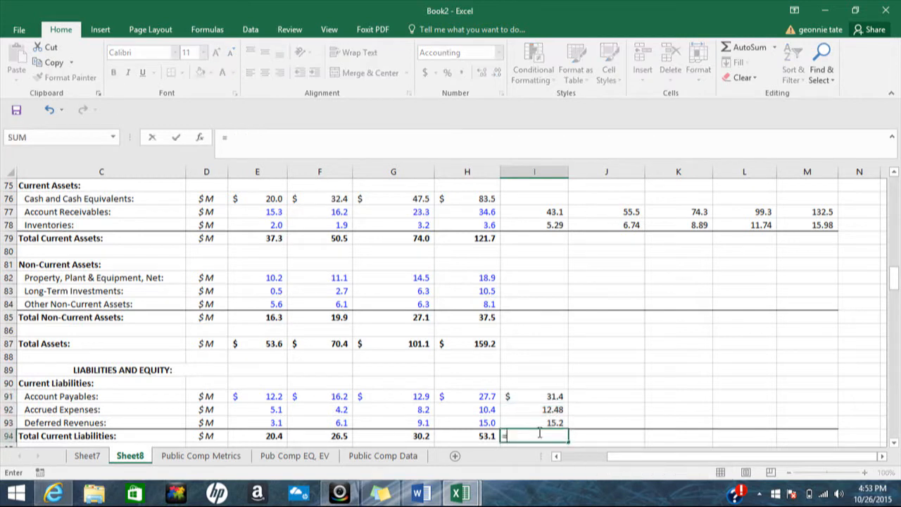
click(485, 435)
key(Return)
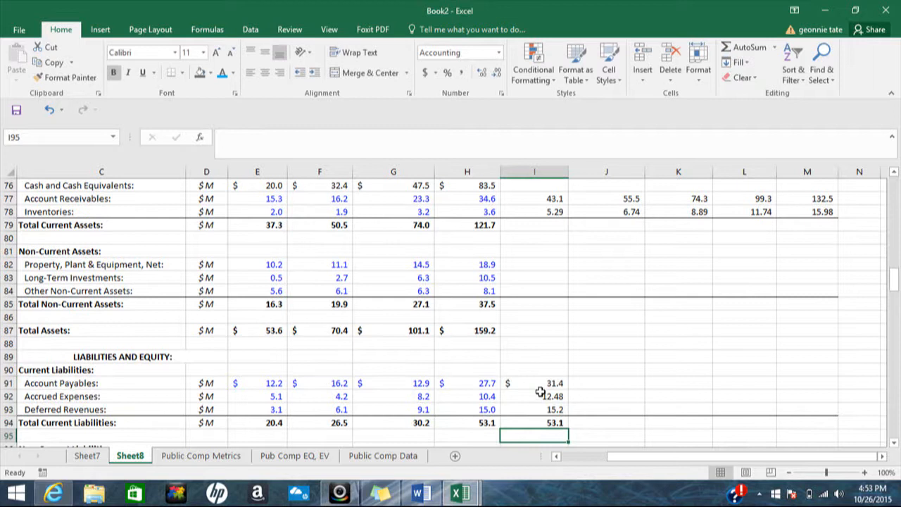
drag(543, 383, 808, 432)
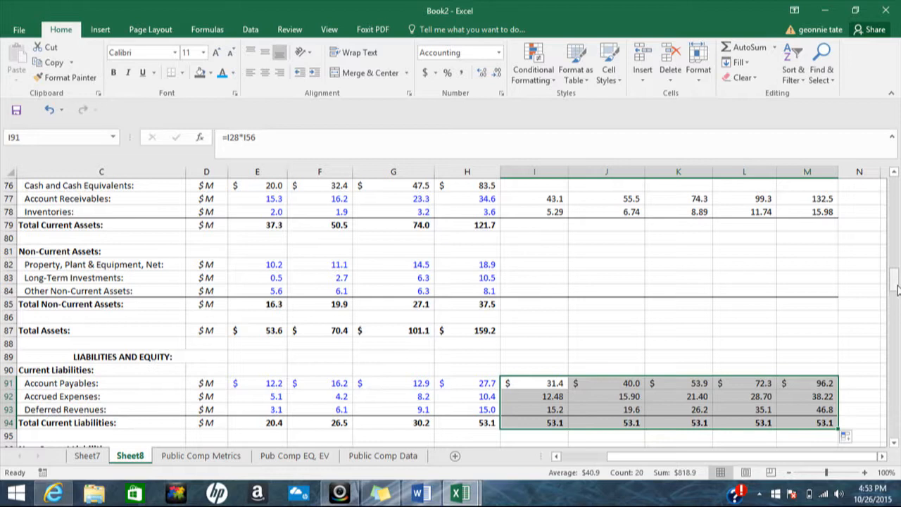
Step: Hold Other Non-Current Assets at the prior-year level with =H84 in I84, and fill the formula across through 2019
drag(896, 287, 895, 281)
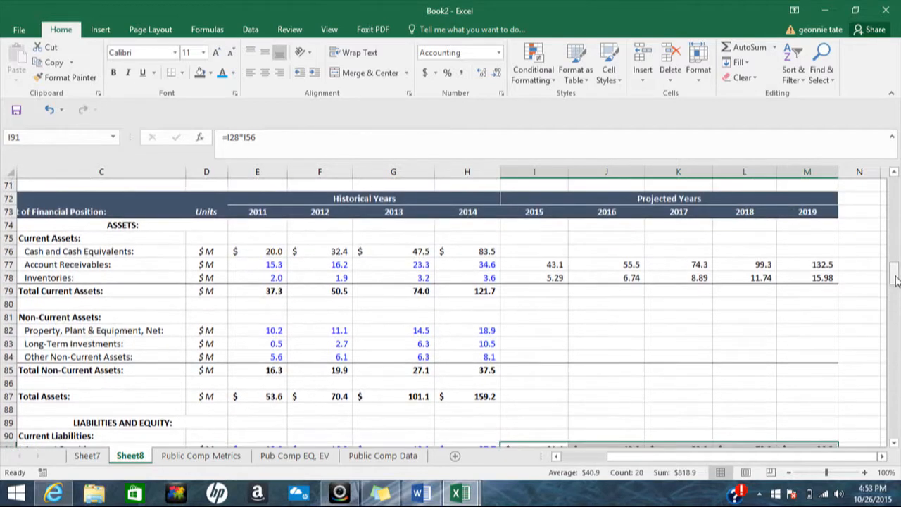
click(504, 358)
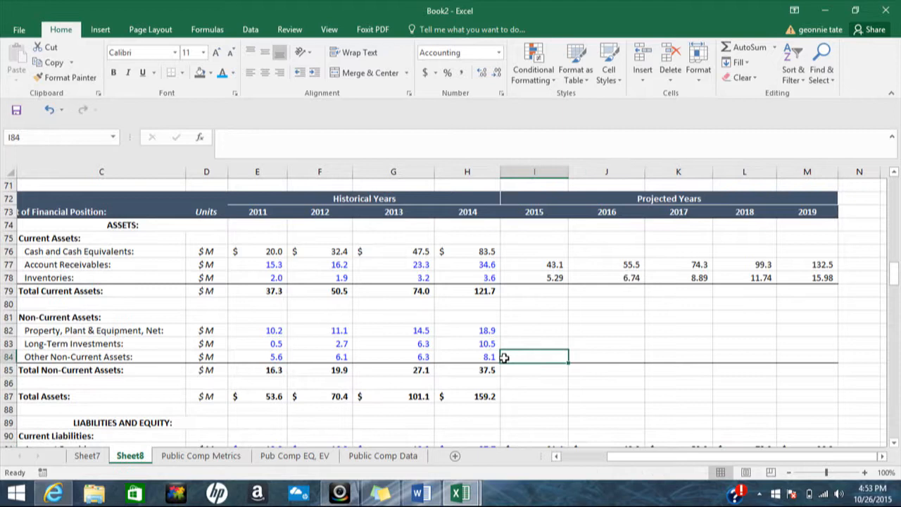
text(=)
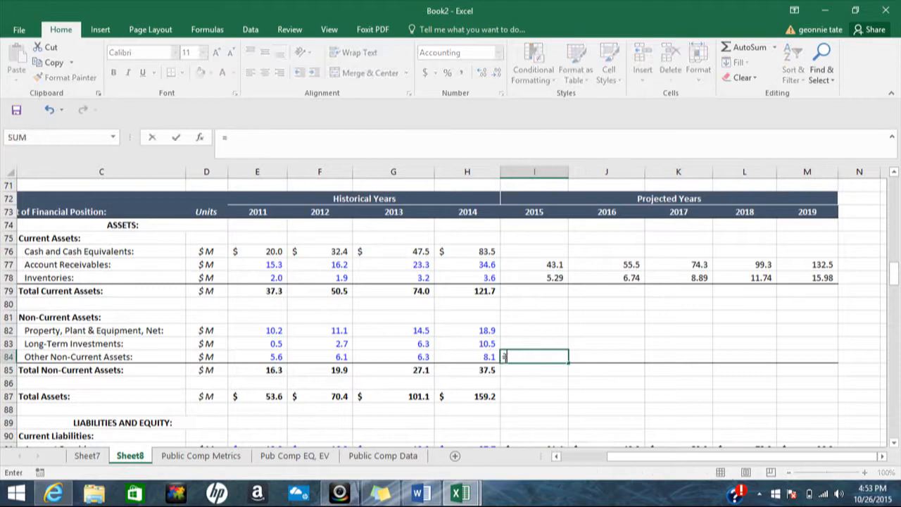
click(488, 359)
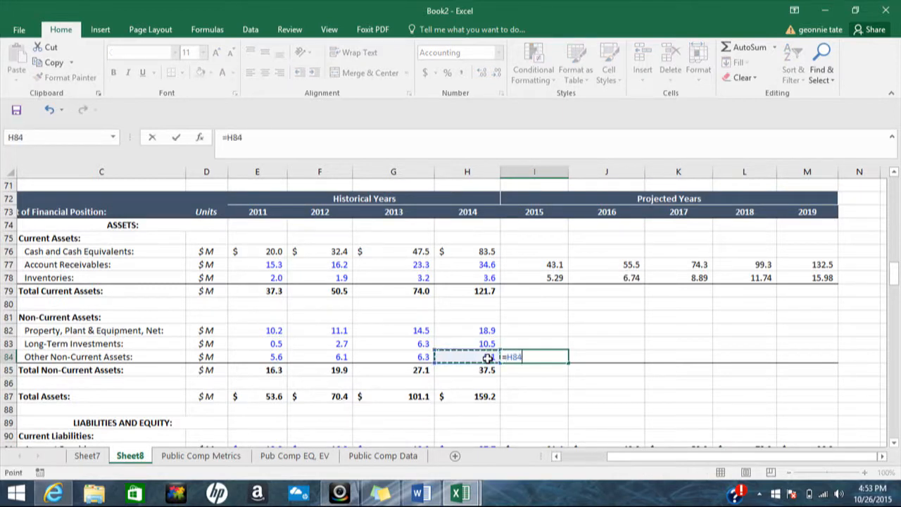
key(Return)
click(534, 358)
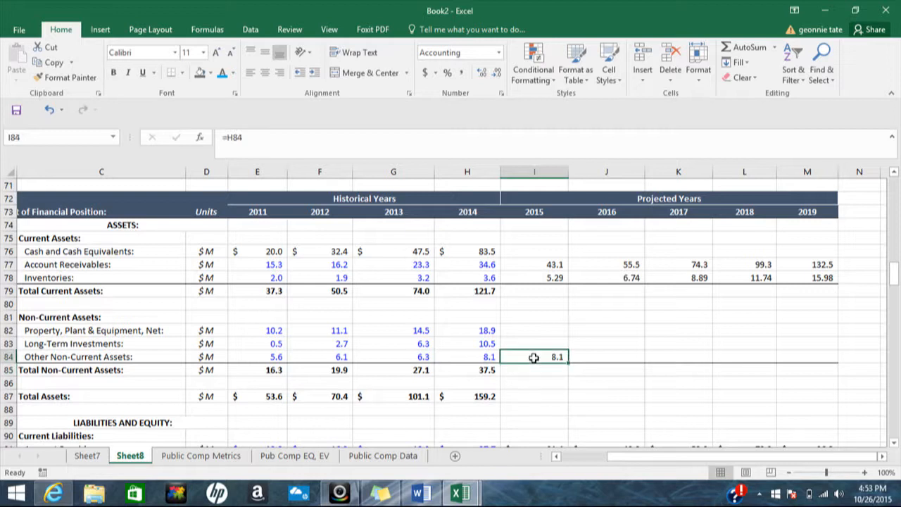
drag(567, 361, 810, 358)
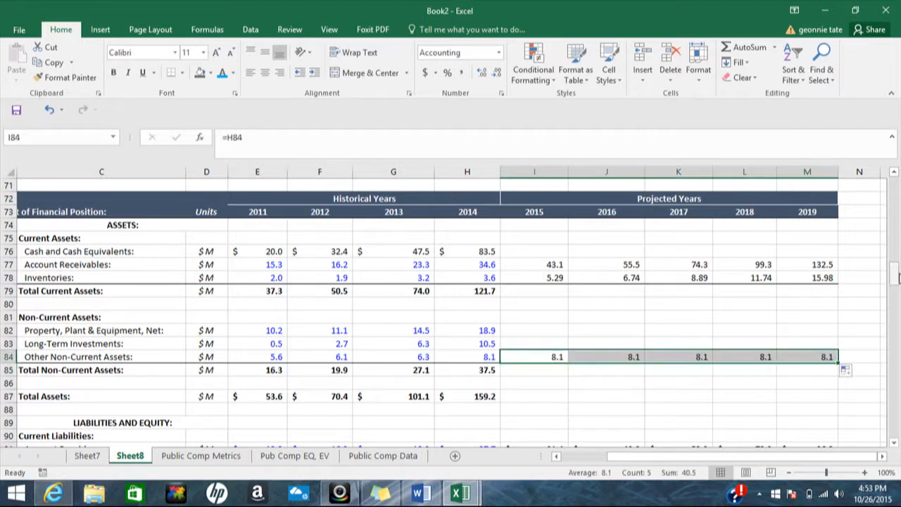
Step: Hold Other Non-Current Liabilities at the prior-year level with =H97 in I97, and fill the formula across through 2019
drag(896, 278, 897, 296)
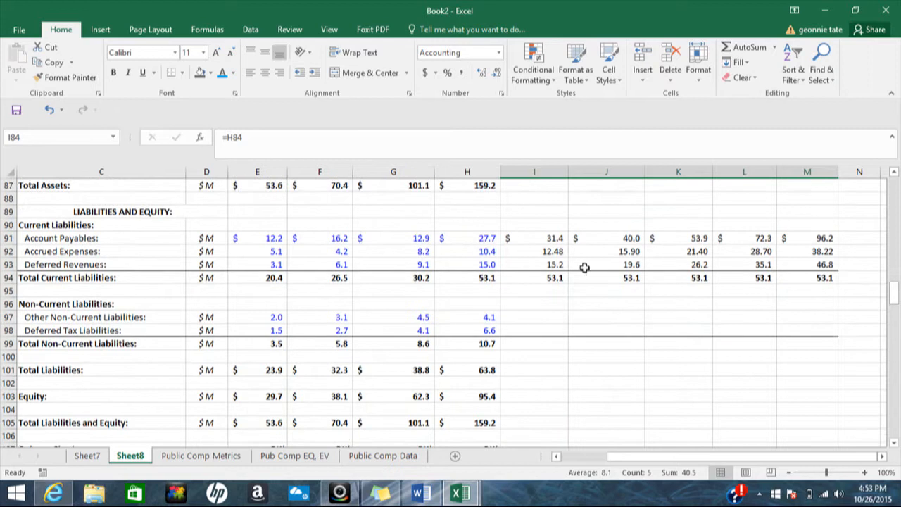
click(509, 319)
text(=)
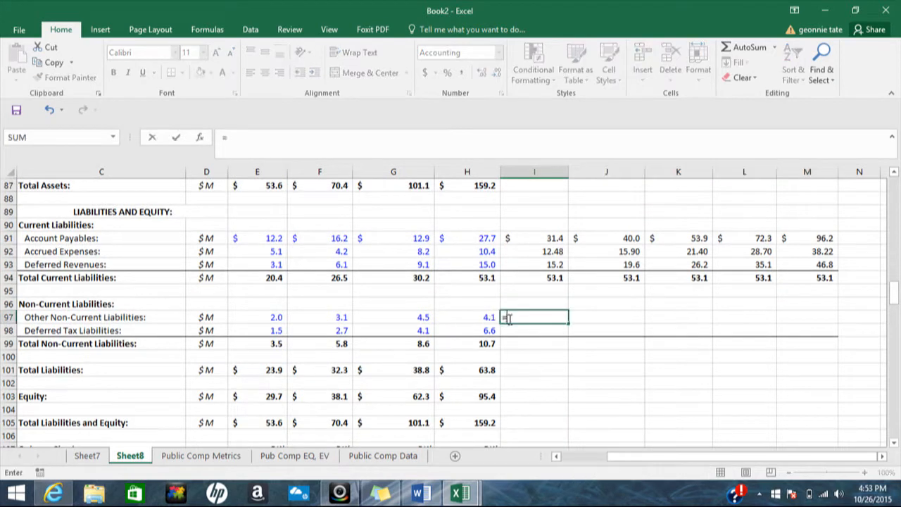
click(491, 318)
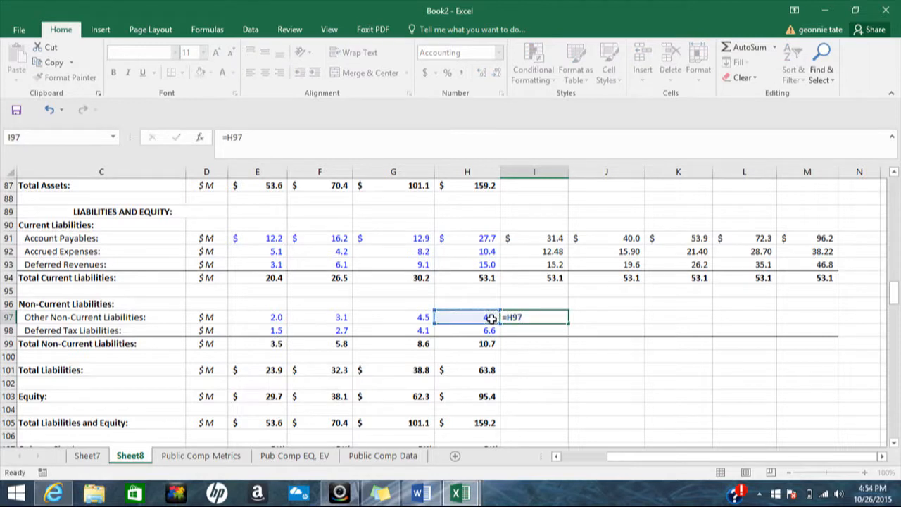
key(Return)
click(533, 316)
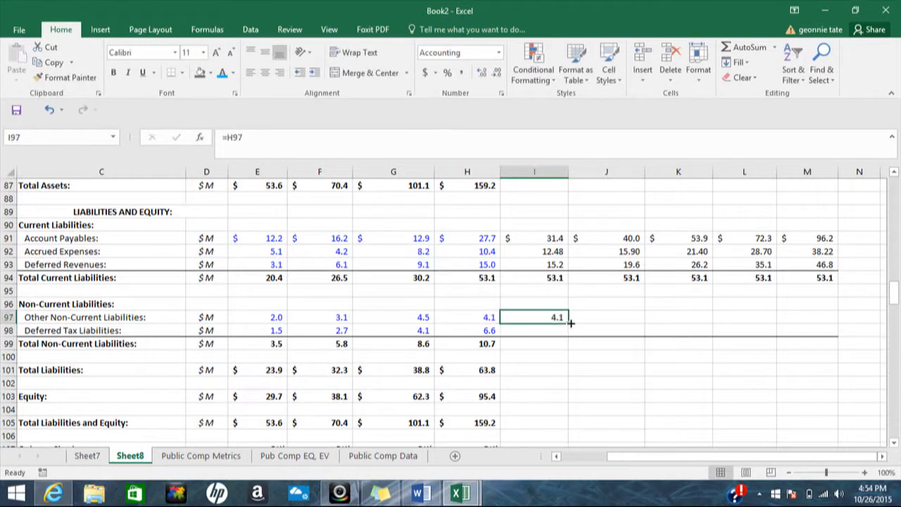
drag(569, 322, 829, 319)
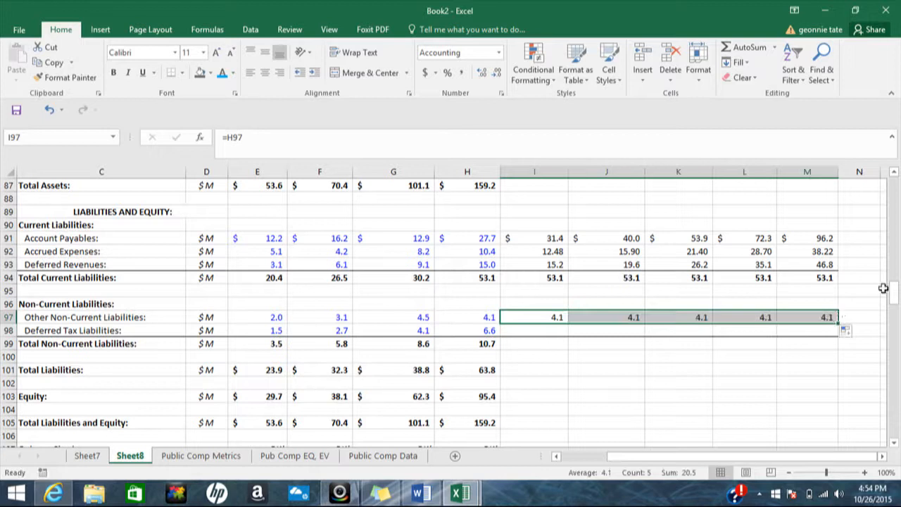
Step: Calculate 2015 Depreciation and Amortization in I115 as the depreciation percentage times revenue, =I23*I43, and fill it across through 2019
scroll(892, 297, down, 1)
scroll(893, 297, down, 1)
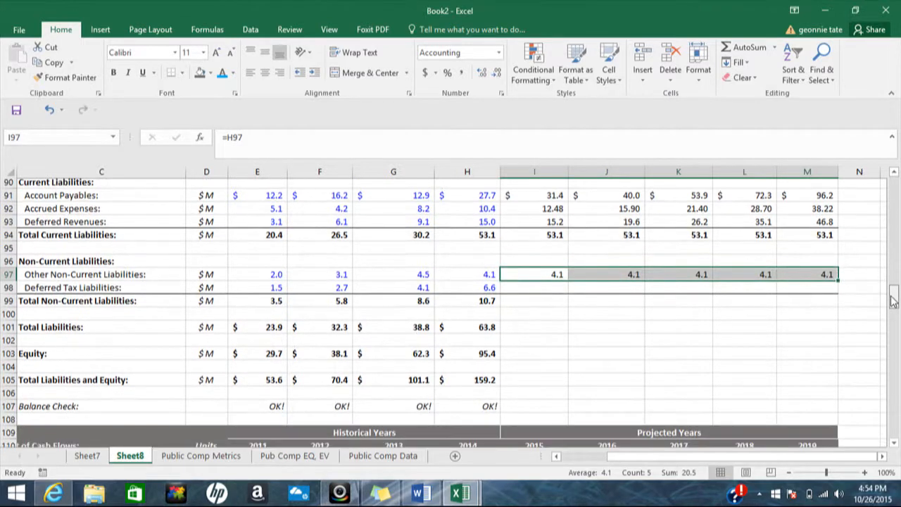
scroll(893, 302, down, 1)
scroll(892, 301, down, 1)
drag(892, 300, 892, 321)
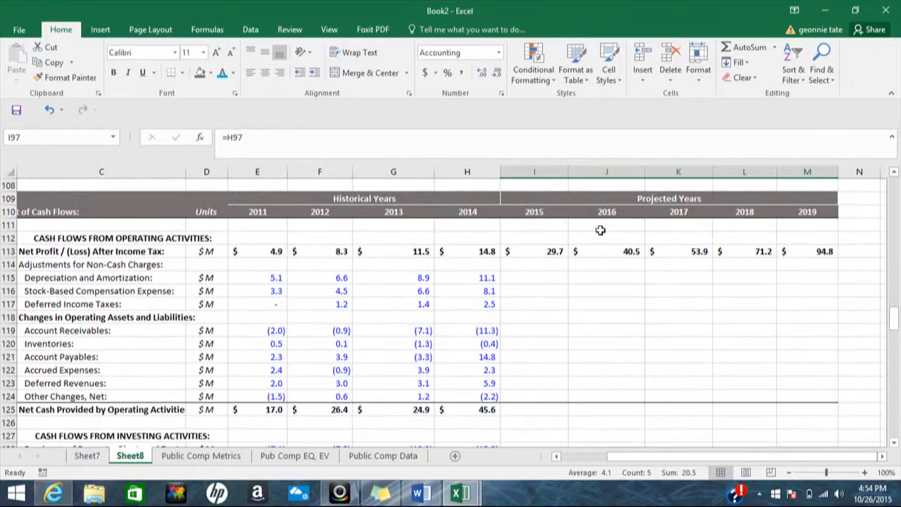
click(557, 252)
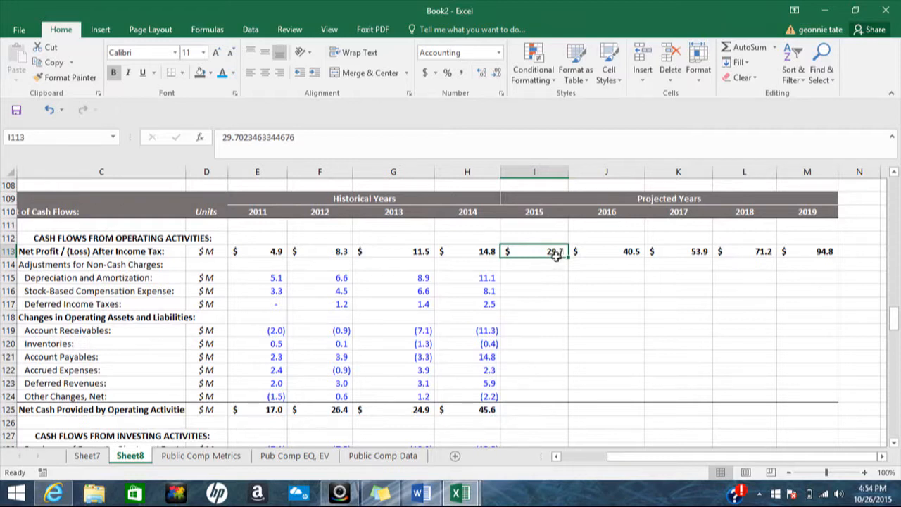
click(534, 278)
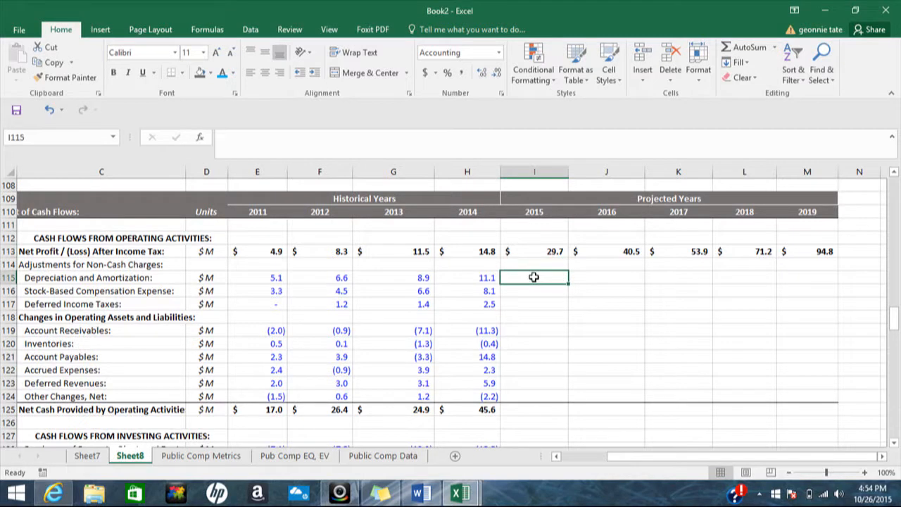
text(=)
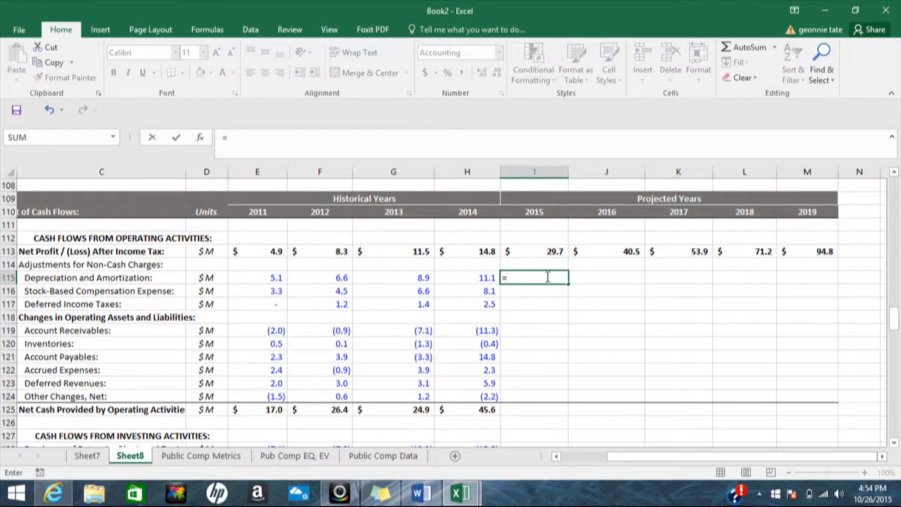
drag(896, 322, 895, 219)
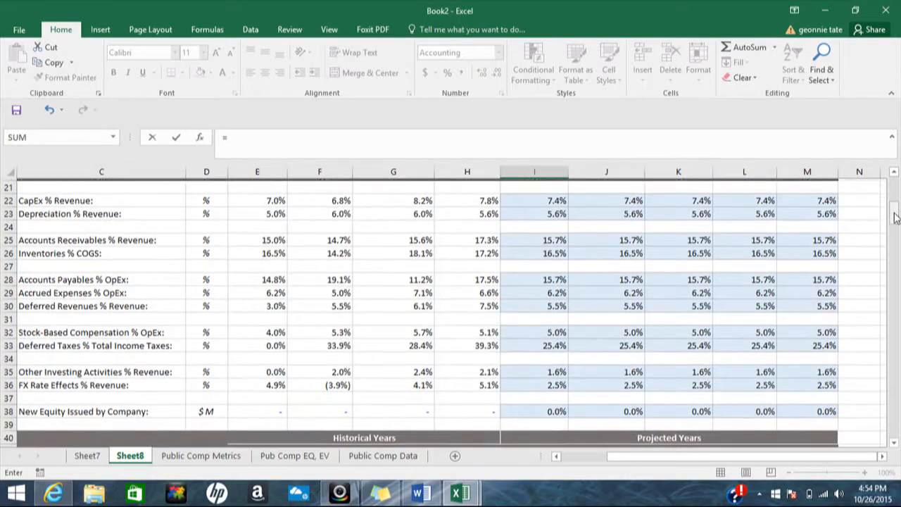
click(544, 212)
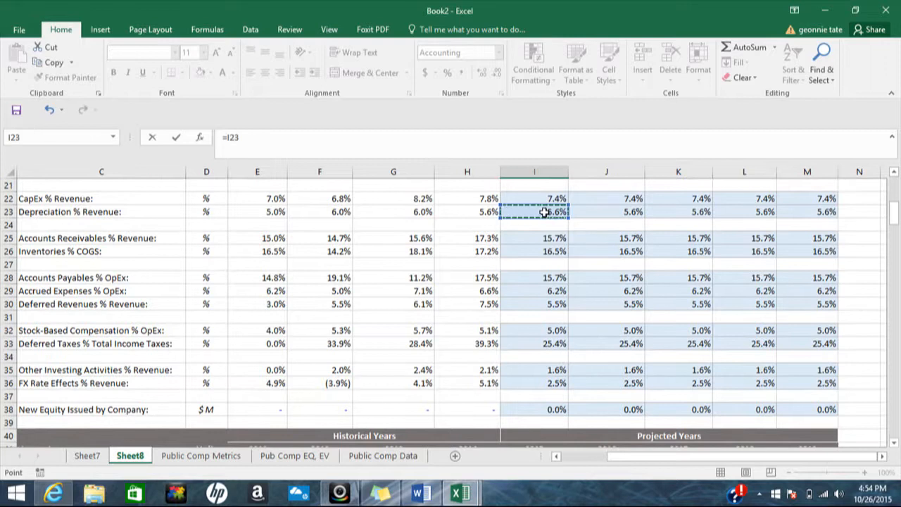
text(*)
drag(894, 224, 894, 236)
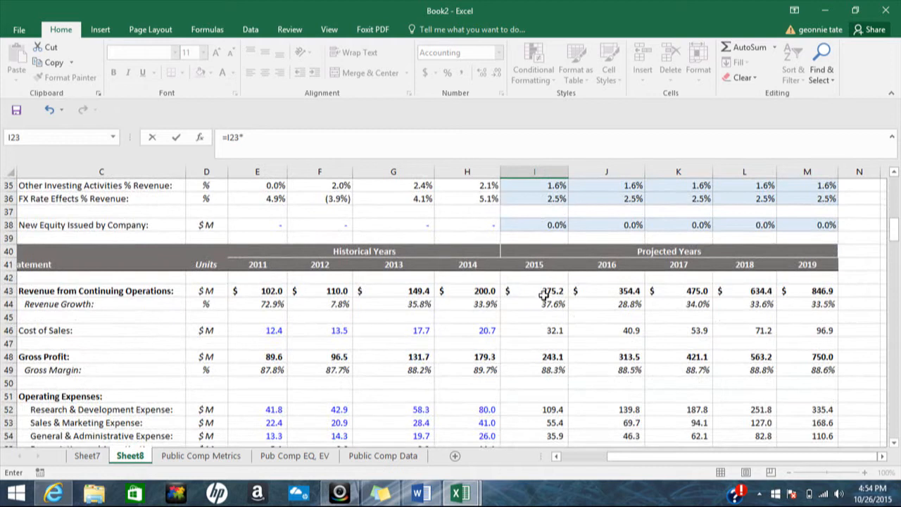
click(545, 293)
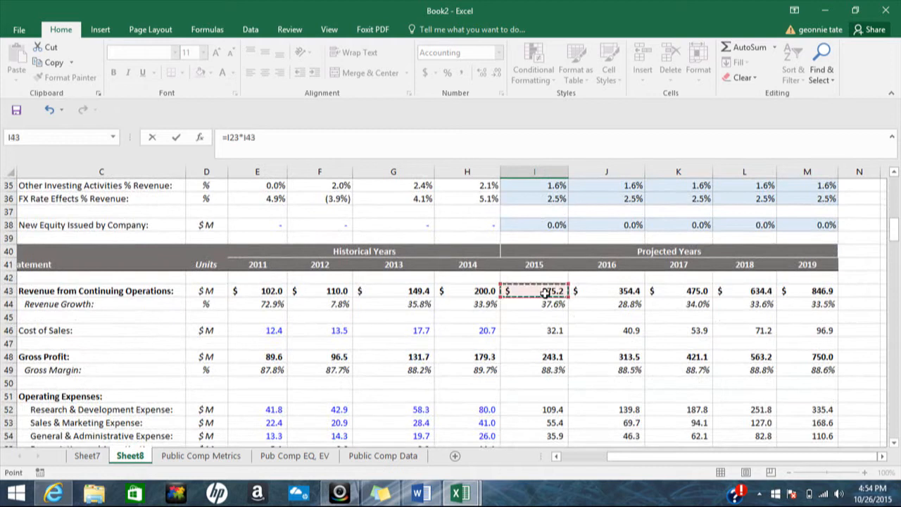
key(Return)
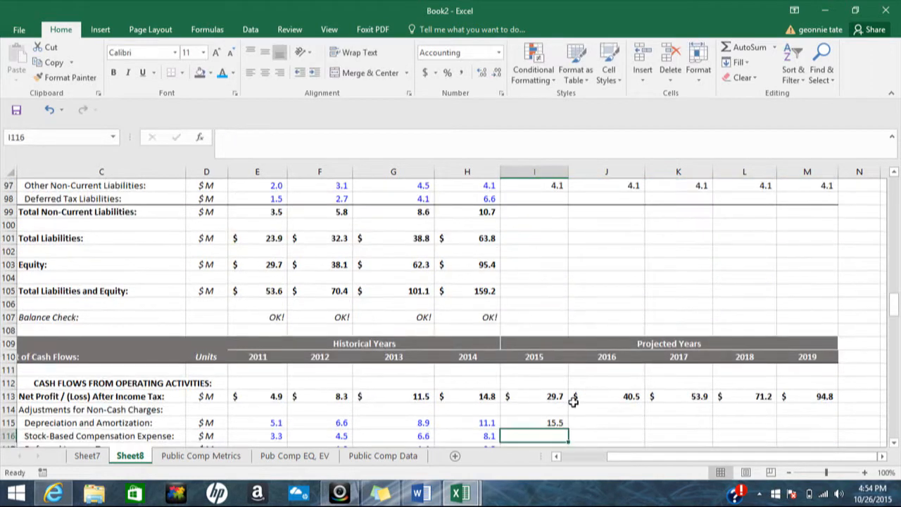
click(555, 420)
drag(568, 427, 811, 422)
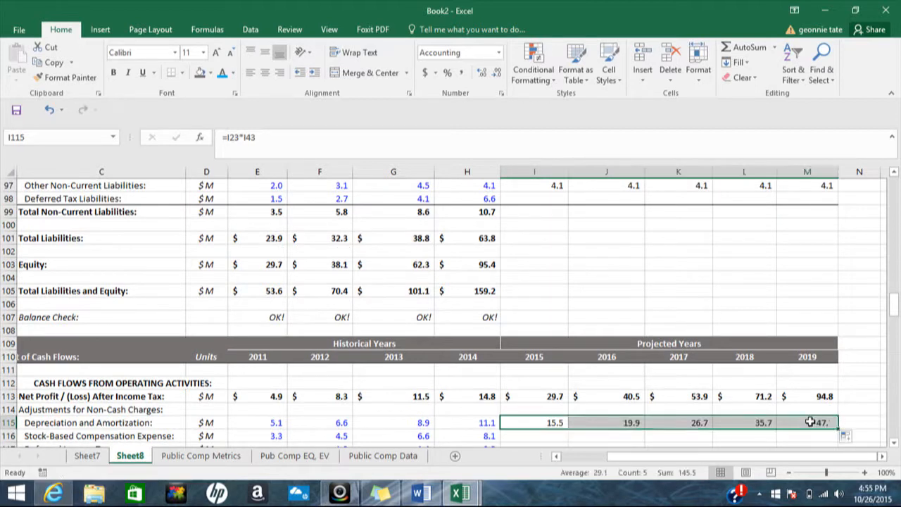
Step: Copy the projected Depreciation and Amortization from I115:M115 and paste it as values into the income statement's I55:M55
drag(895, 308, 664, 376)
click(585, 382)
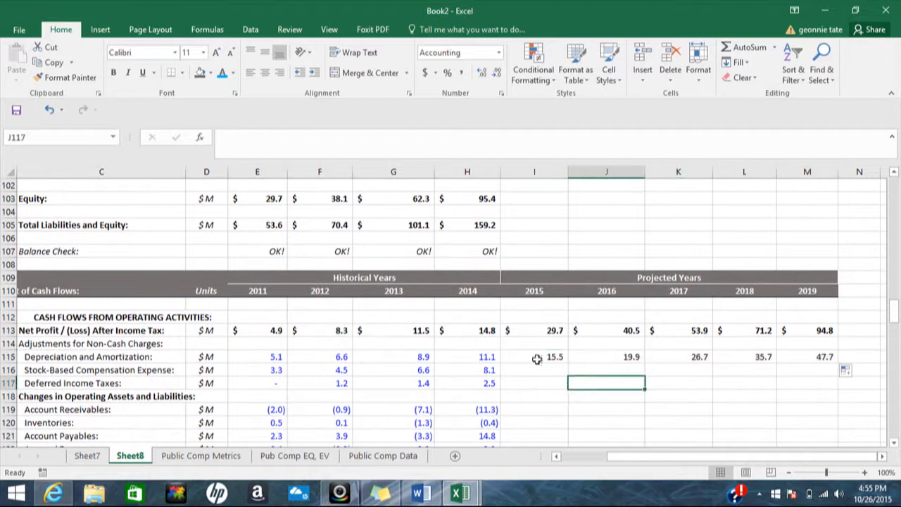
drag(535, 360, 820, 365)
click(698, 413)
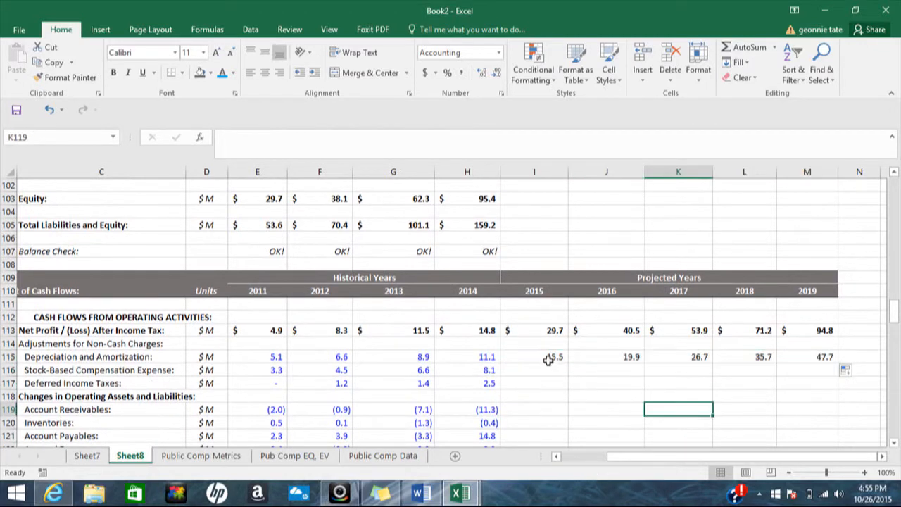
drag(548, 359, 799, 357)
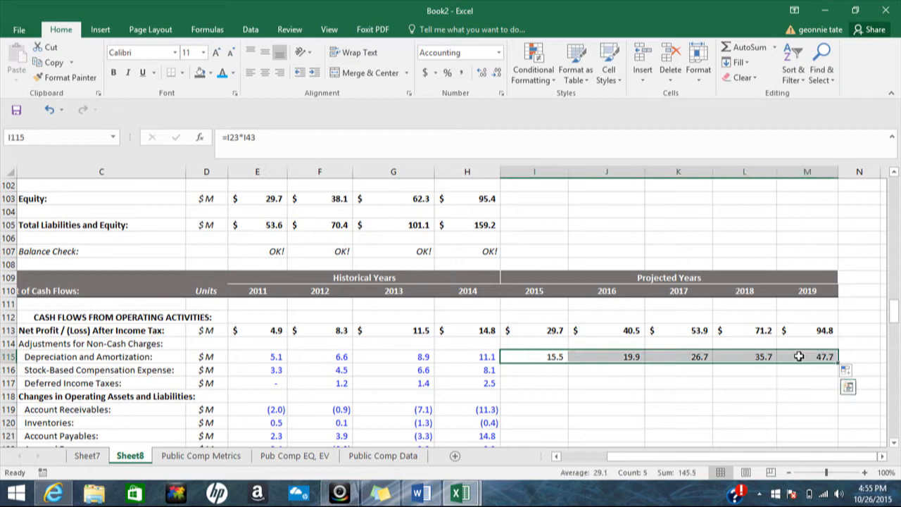
key(ctrl+c)
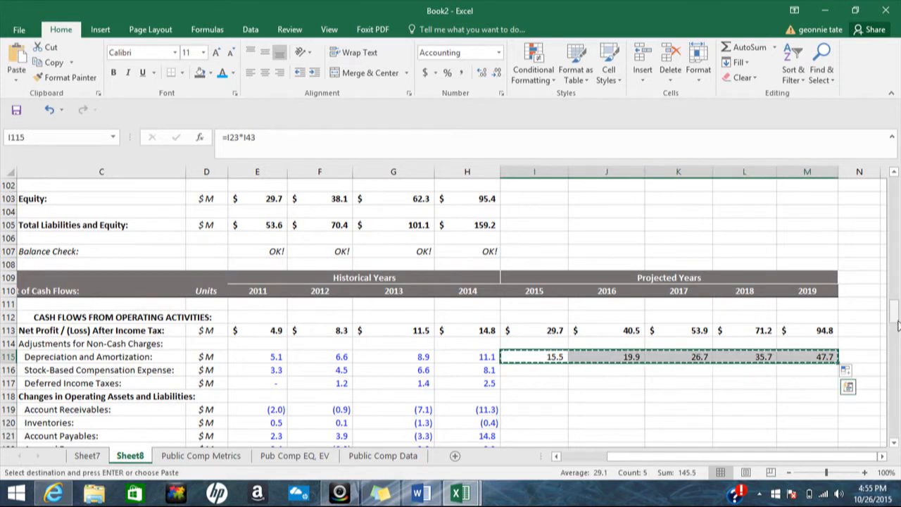
drag(896, 322, 899, 253)
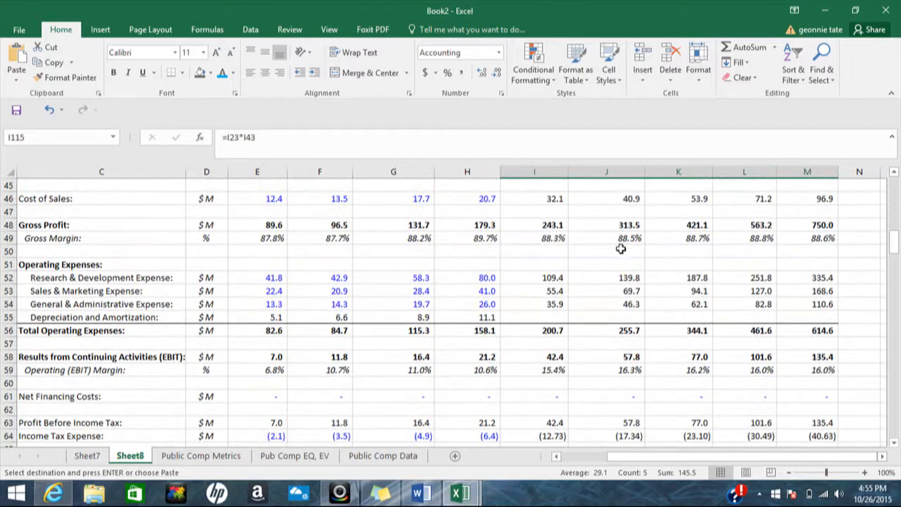
drag(552, 316, 792, 316)
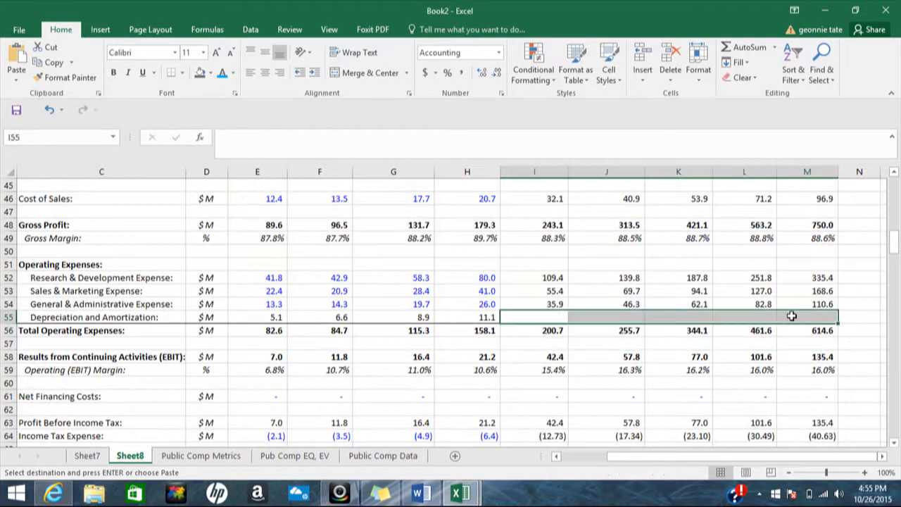
key(Return)
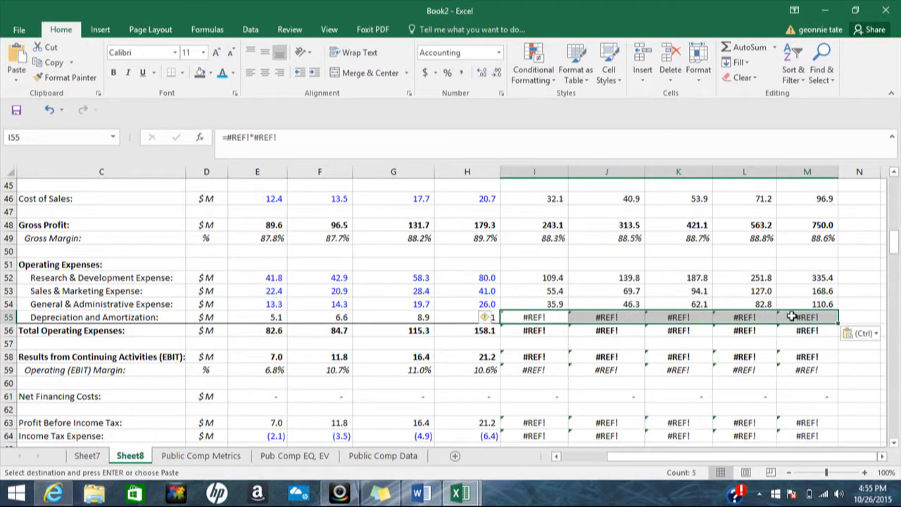
click(876, 333)
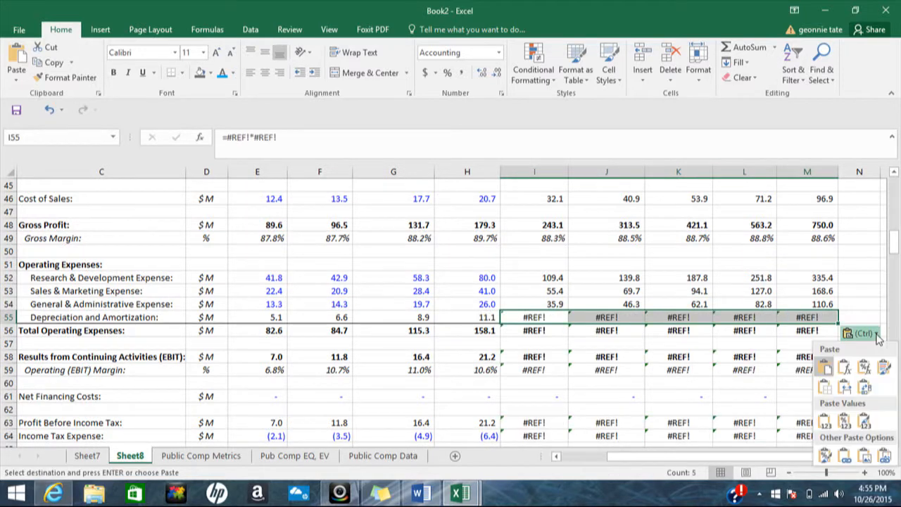
click(826, 419)
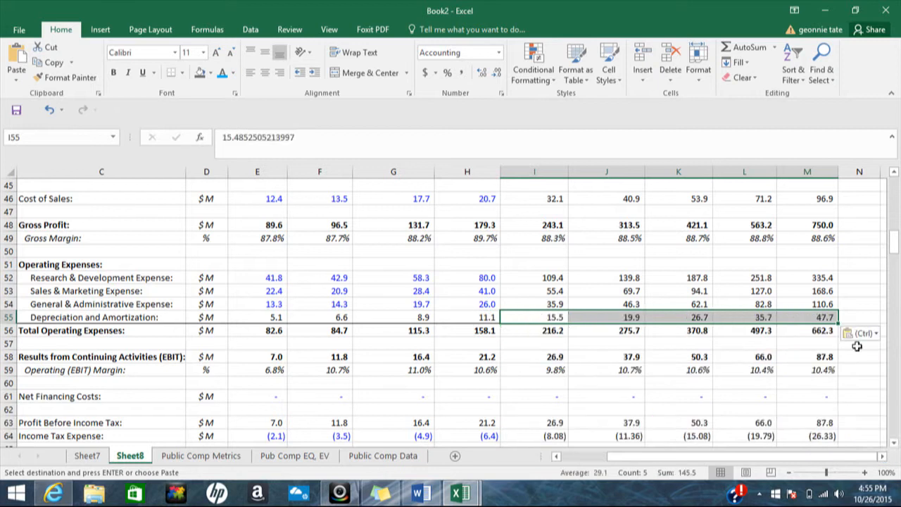
Step: Calculate 2015 Stock-Based Compensation Expense in I116 as its OpEx percentage times Total Operating Expenses, =I32*I56, and fill it across through 2019
drag(894, 252, 896, 264)
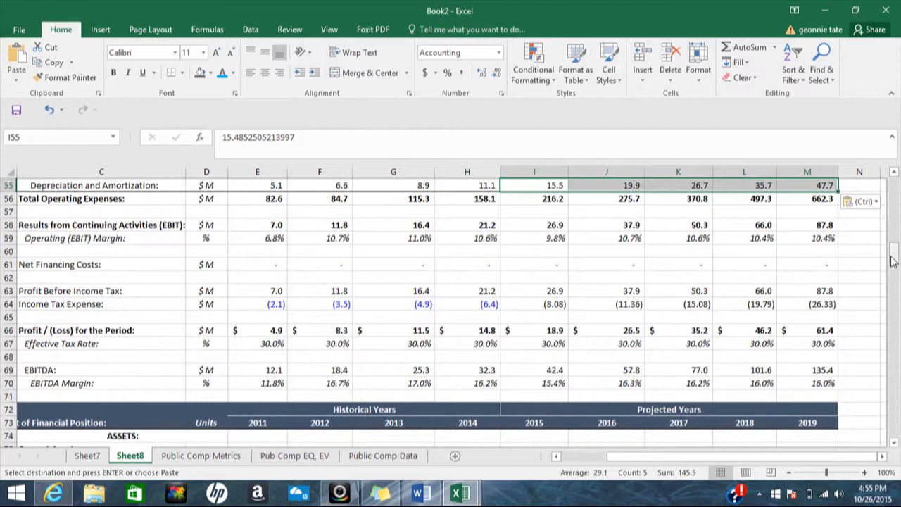
drag(892, 261, 895, 323)
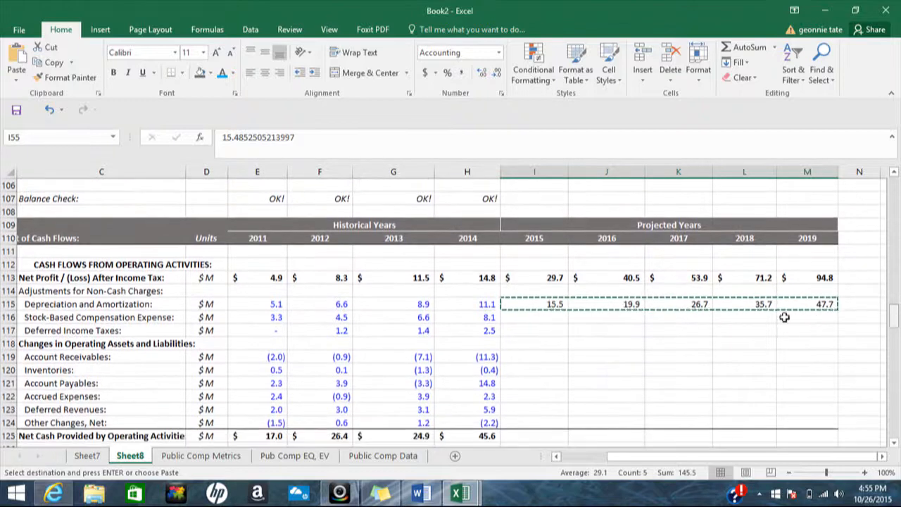
click(547, 316)
double_click(547, 315)
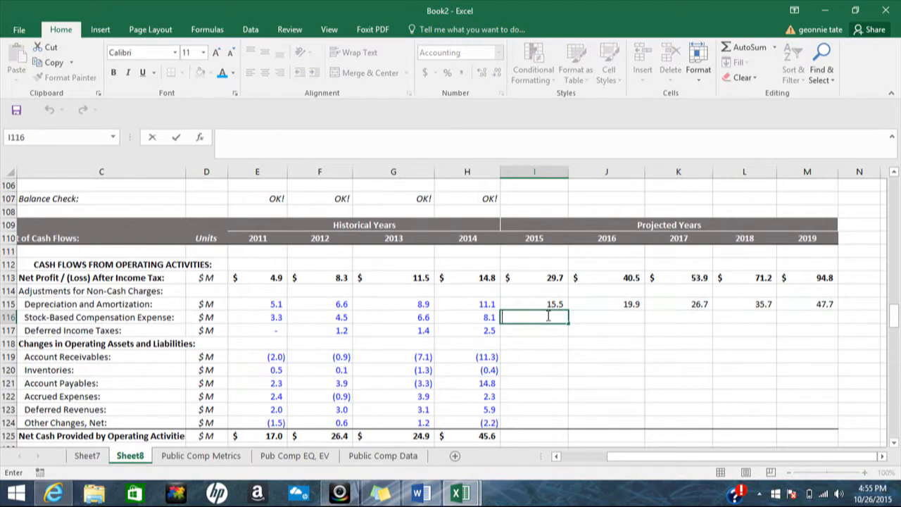
text(=)
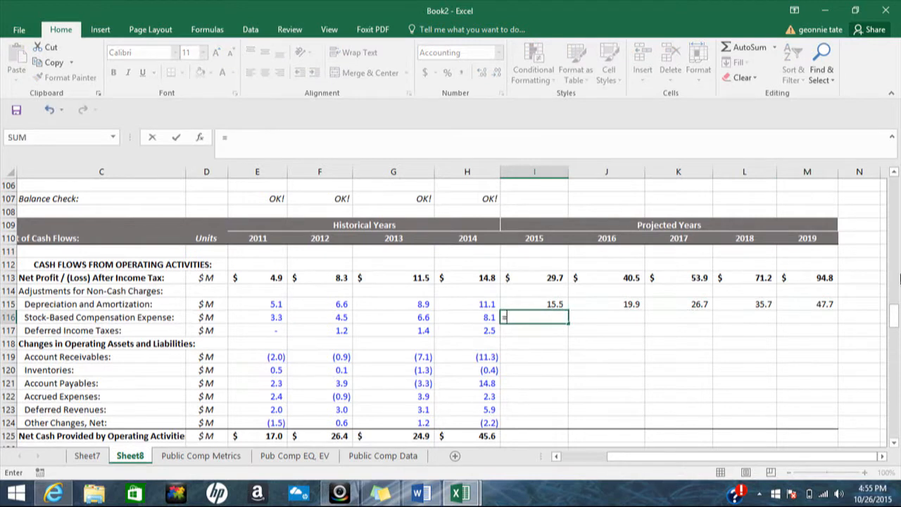
drag(897, 306, 893, 211)
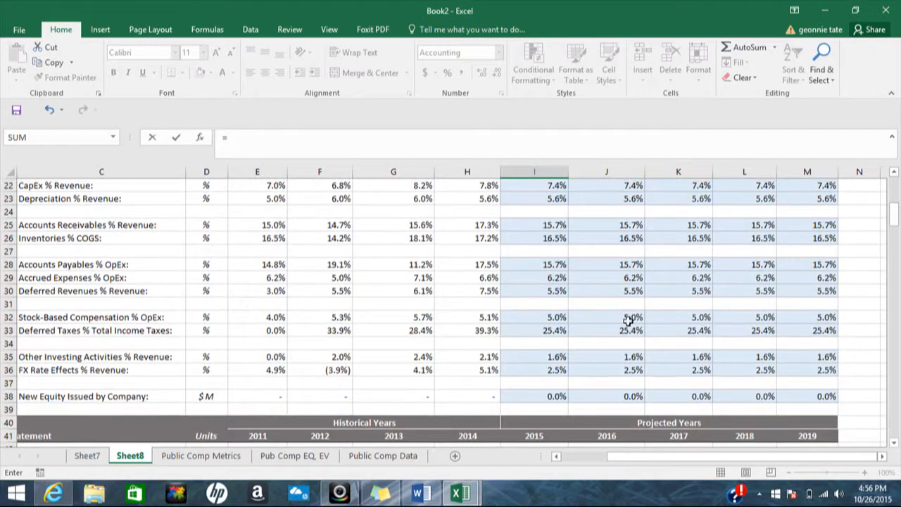
click(556, 317)
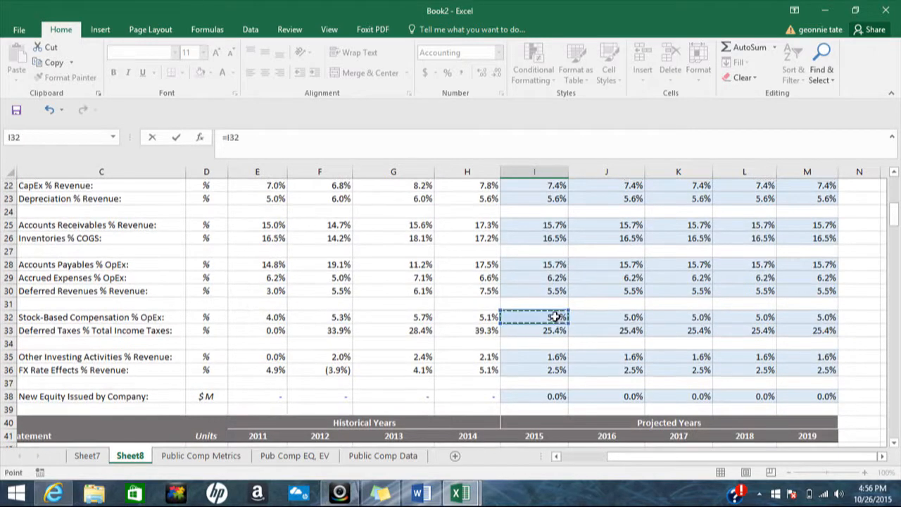
text(*)
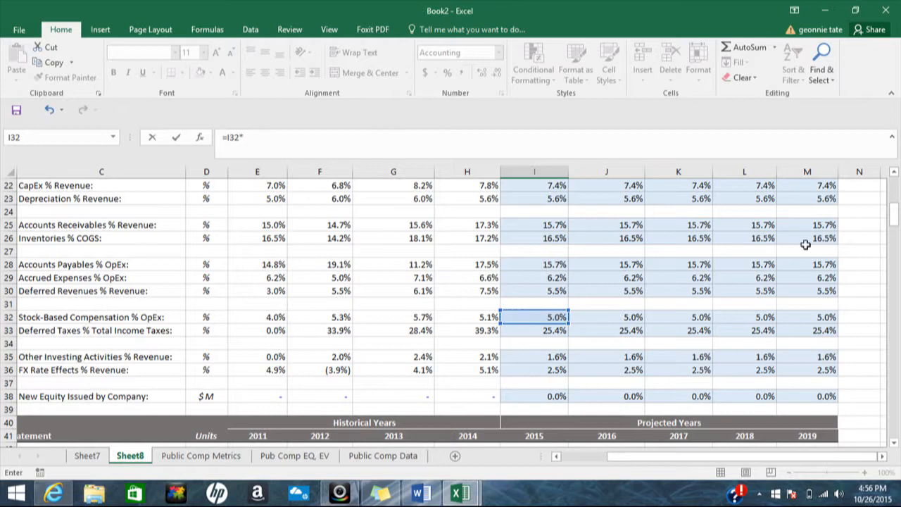
drag(897, 233, 896, 253)
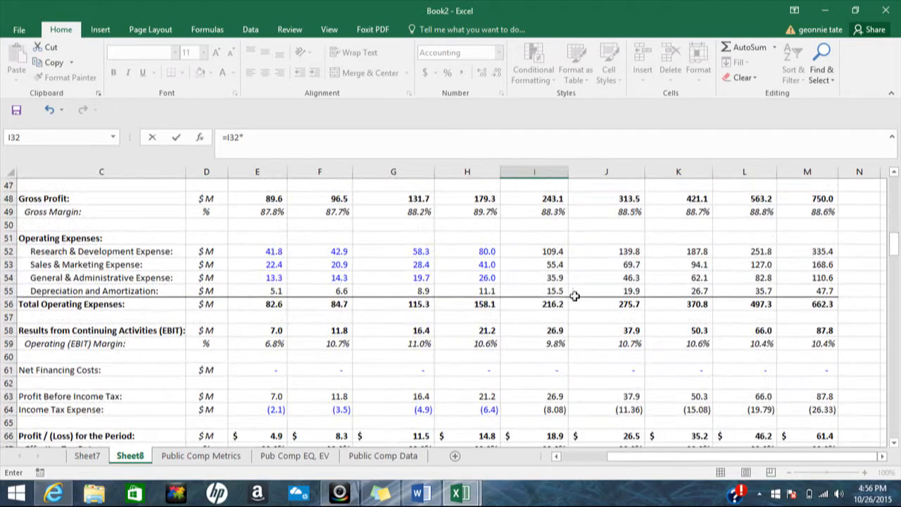
click(556, 304)
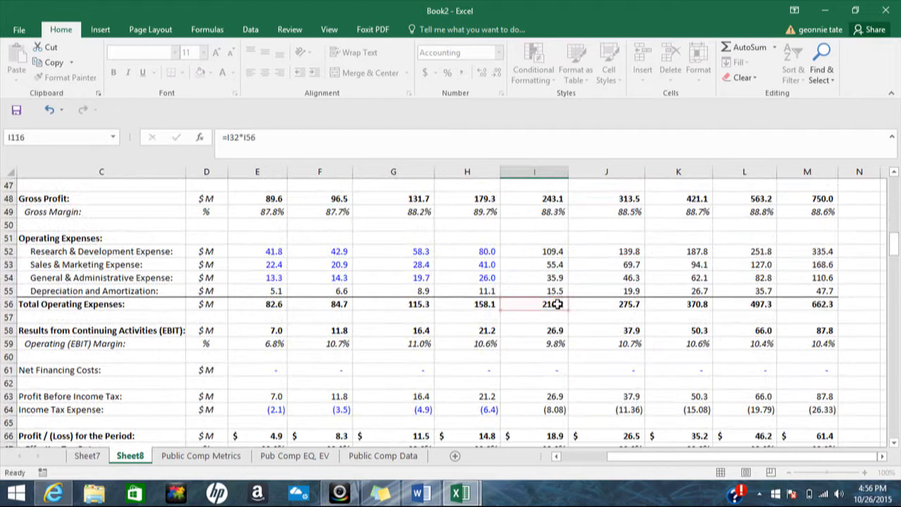
key(Return)
click(540, 422)
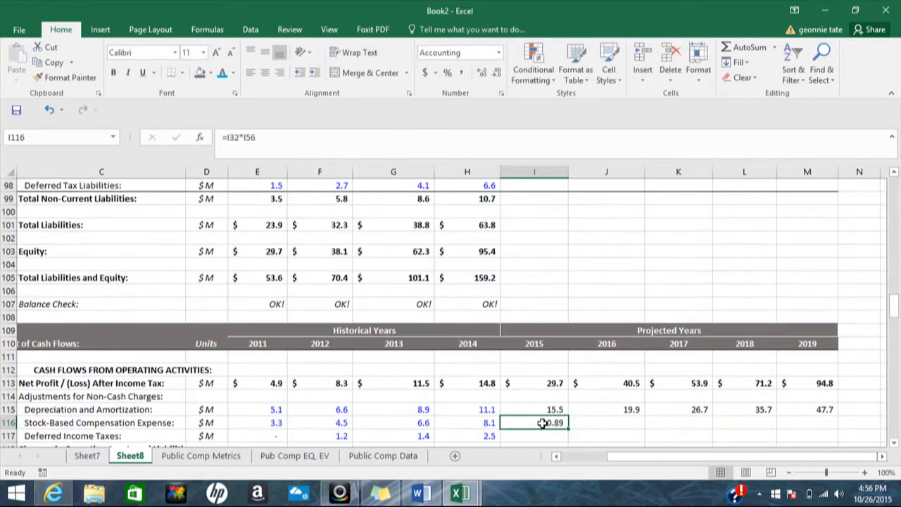
drag(567, 427, 824, 423)
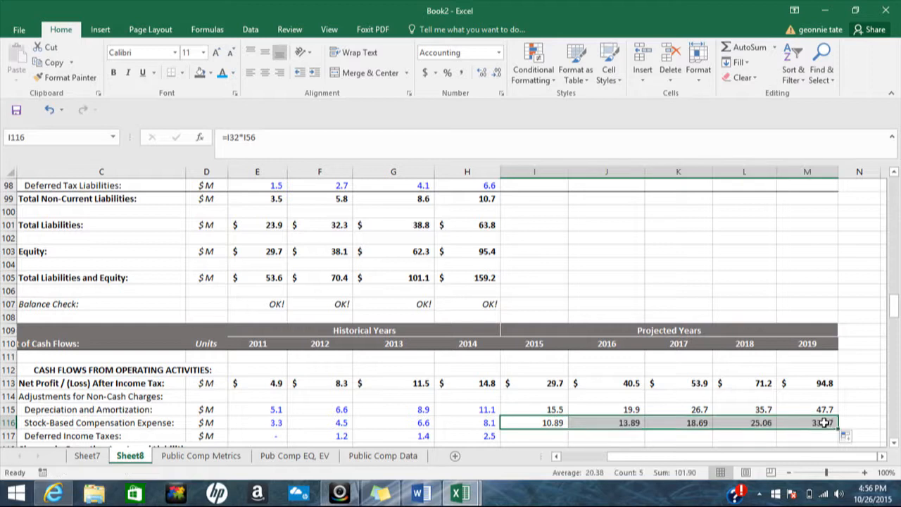
Step: Calculate 2015 Deferred Income Taxes in I117 as the deferred tax percentage times Income Tax Expense, =I33*I64
drag(895, 307, 896, 312)
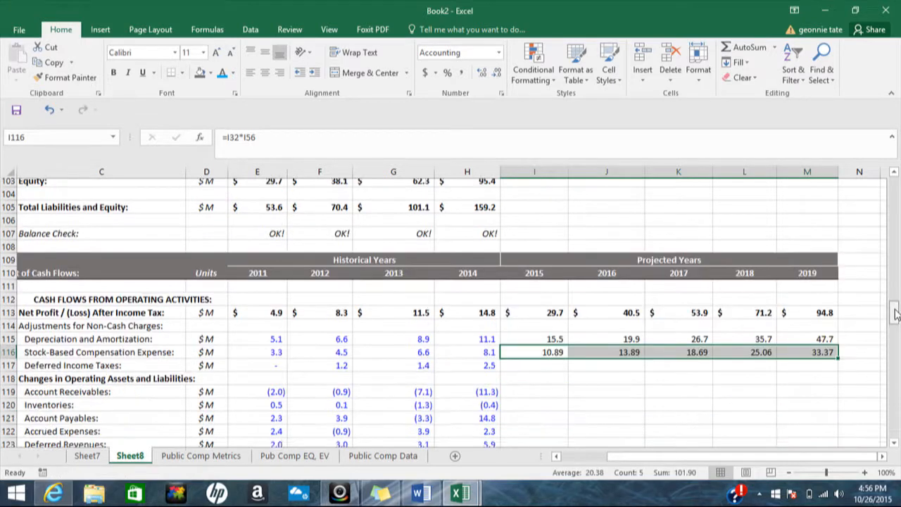
click(546, 369)
text(=)
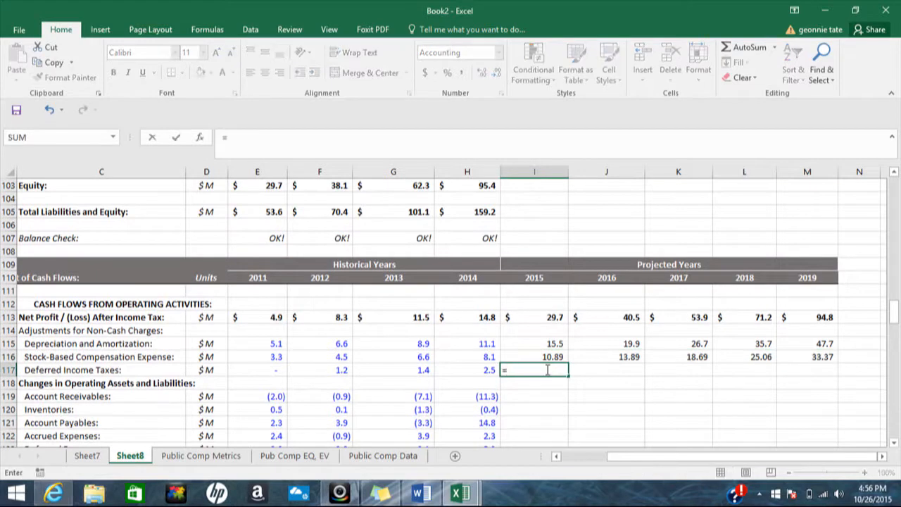
drag(894, 322, 894, 233)
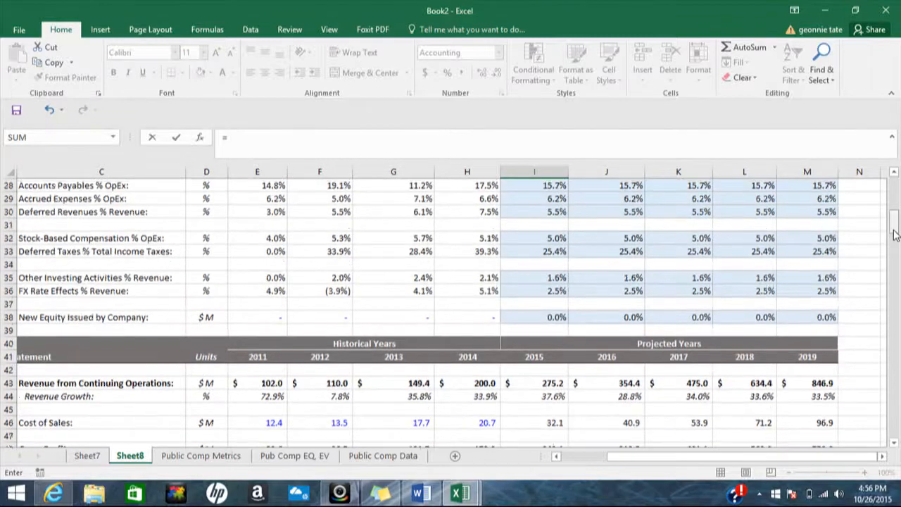
click(553, 252)
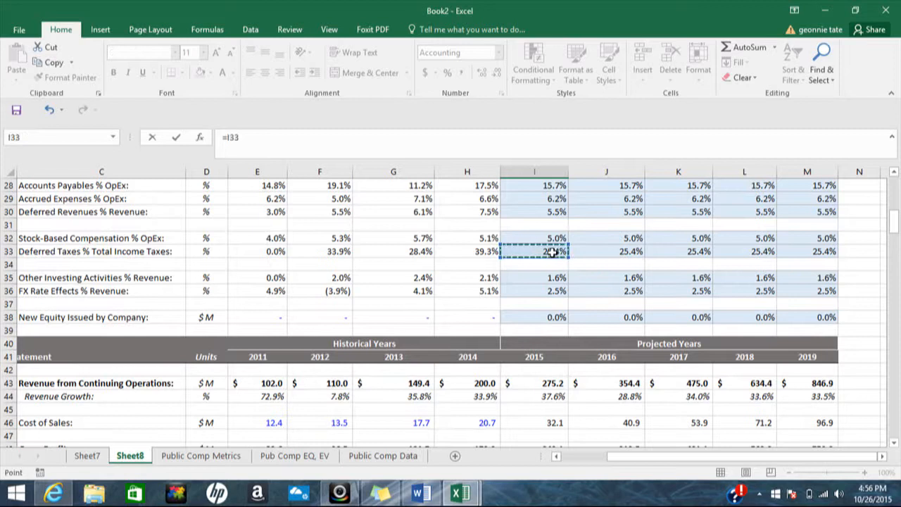
text(*)
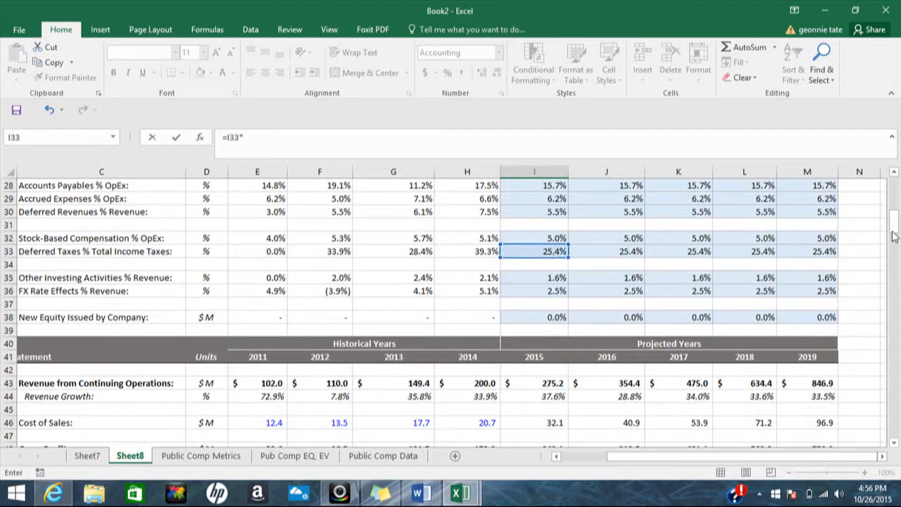
drag(894, 232, 897, 263)
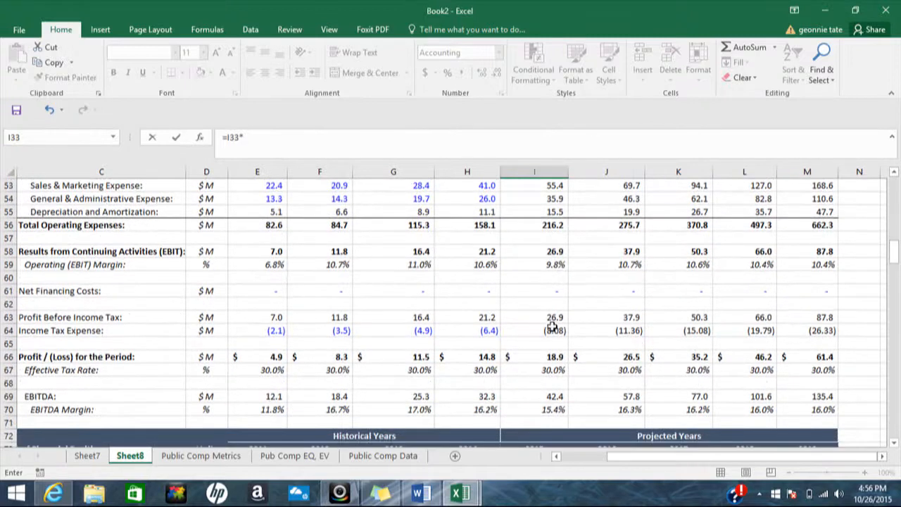
click(551, 329)
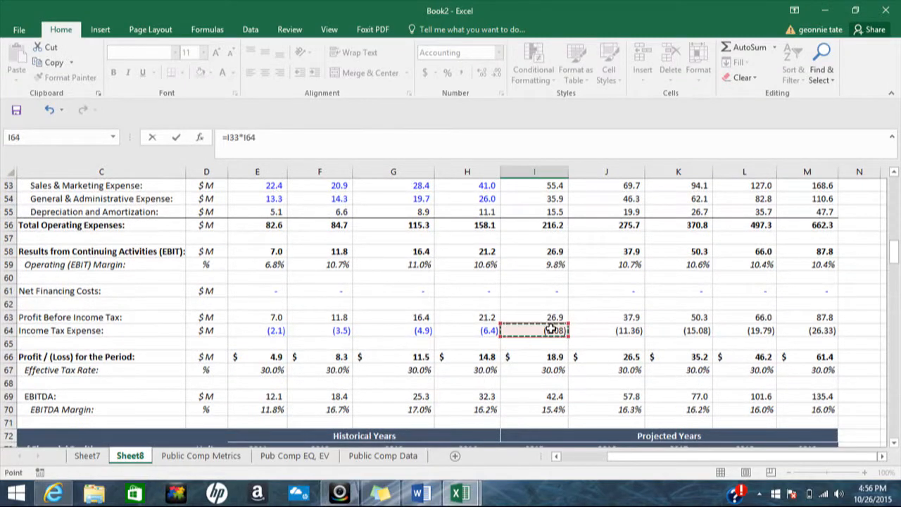
key(Return)
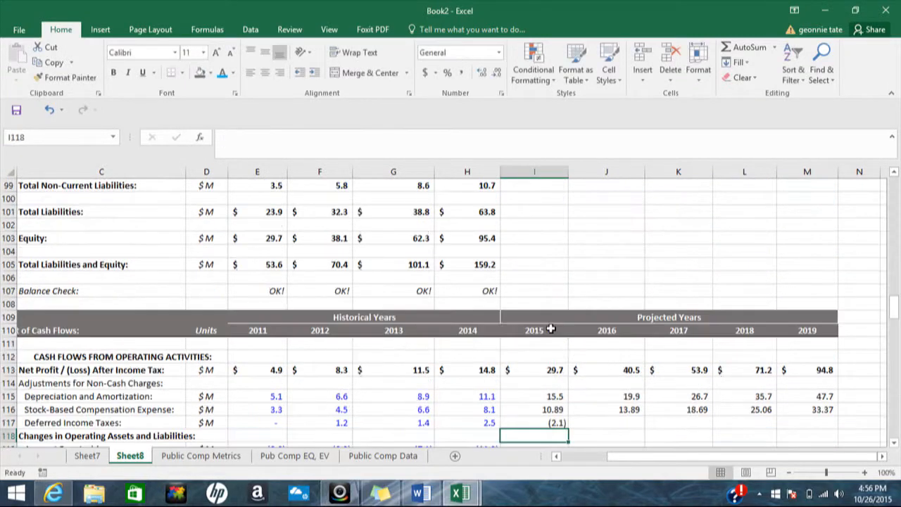
Step: Reverse the sign of the Deferred Income Taxes formula in I117 to =-I33*I64, and fill it across through 2019
double_click(552, 421)
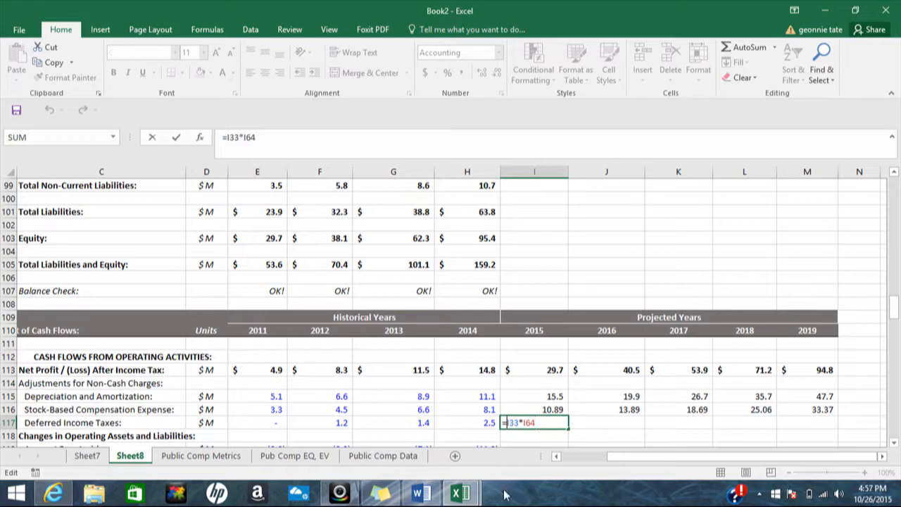
text(-)
key(Return)
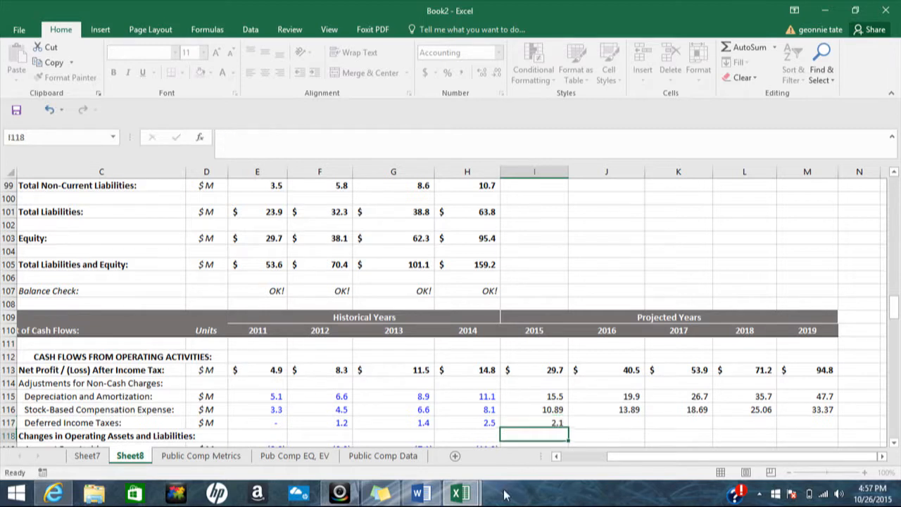
click(553, 422)
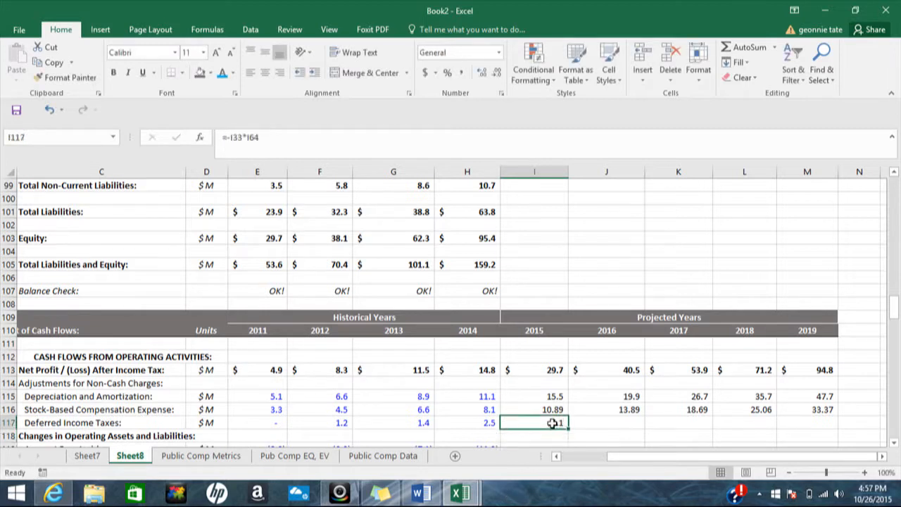
drag(569, 423, 811, 423)
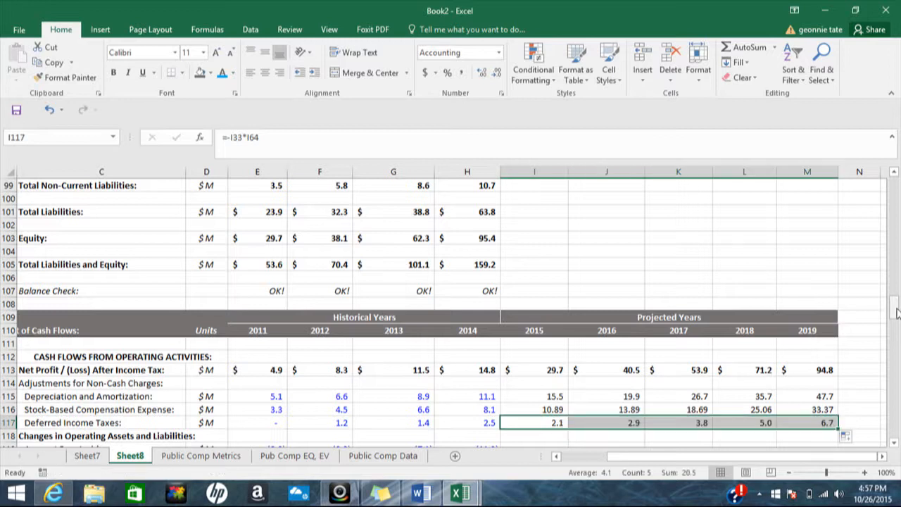
Step: Calculate 2015 Other Investing Activities in I129 as its revenue percentage times Revenue from Continuing Operations, =I35*I43
drag(896, 310, 896, 222)
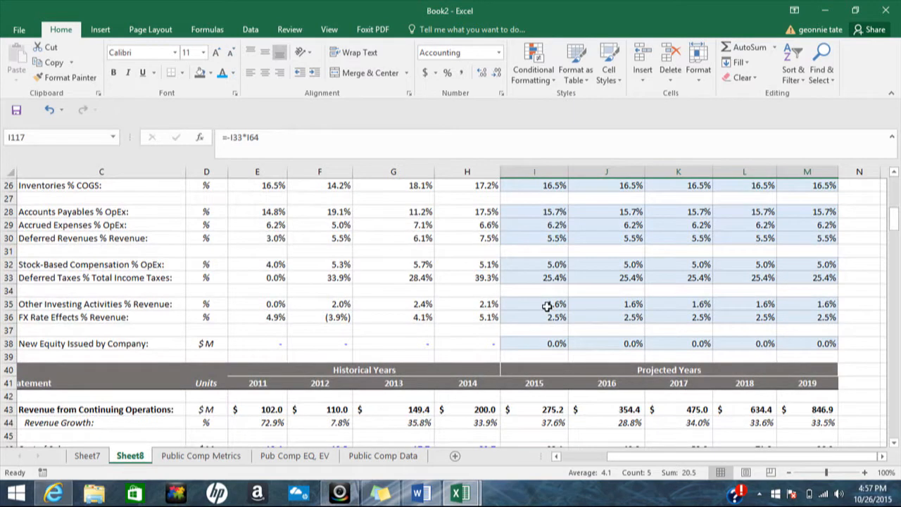
drag(896, 219, 896, 331)
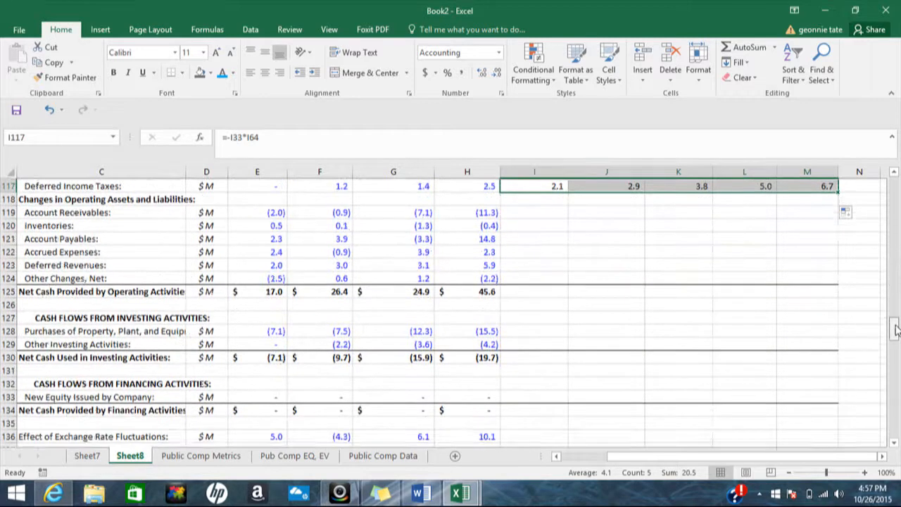
click(528, 343)
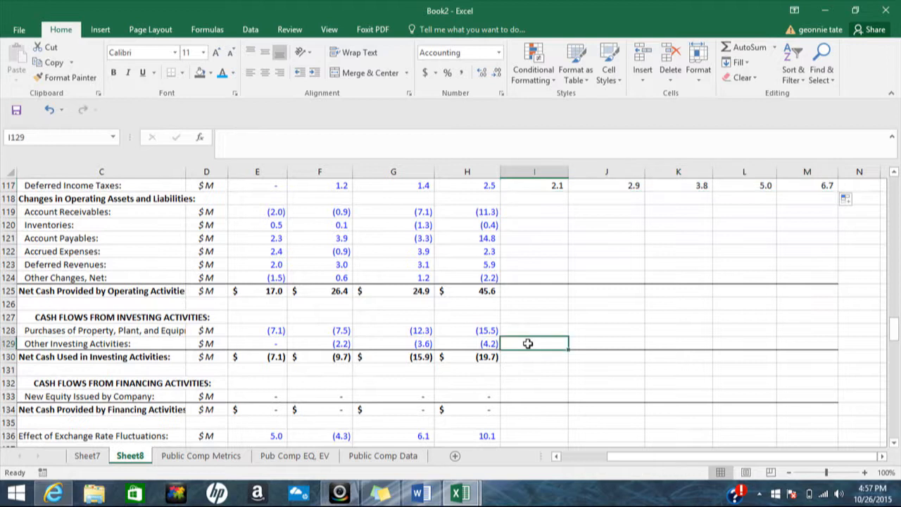
text(=)
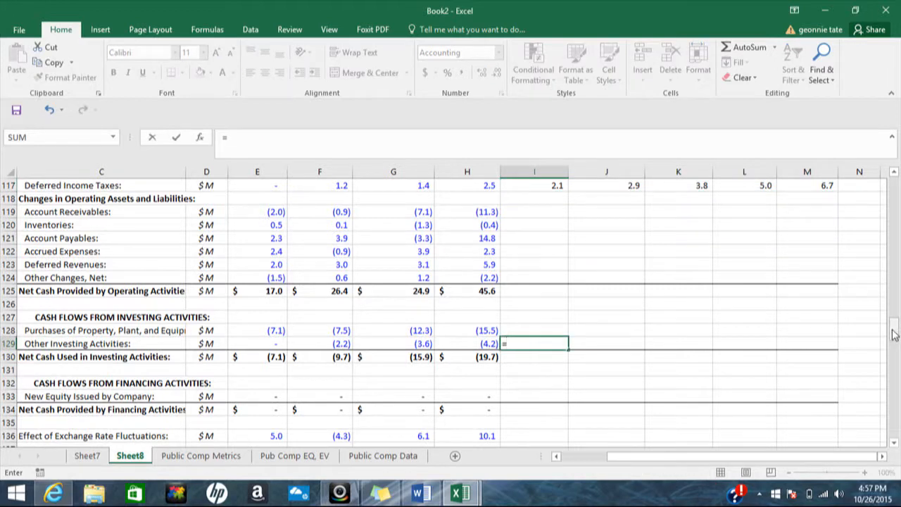
drag(892, 335, 894, 218)
click(554, 369)
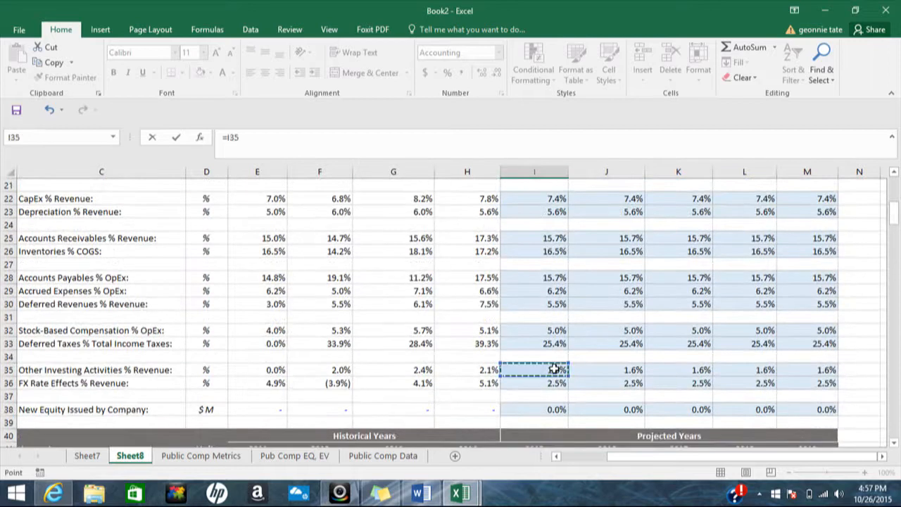
text(*)
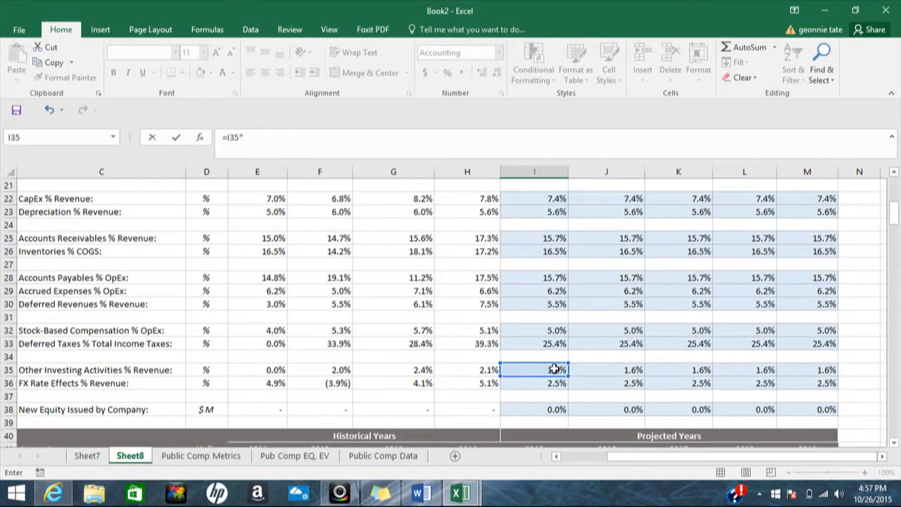
drag(897, 213, 898, 229)
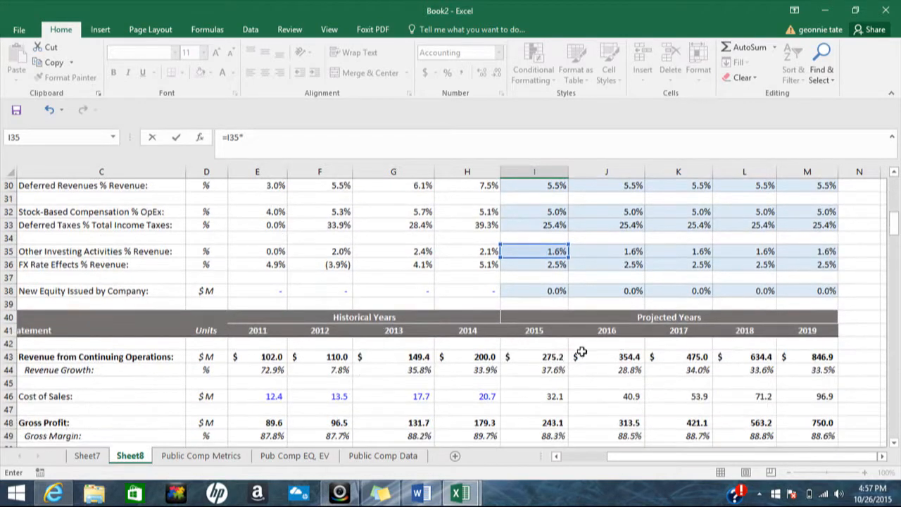
click(558, 359)
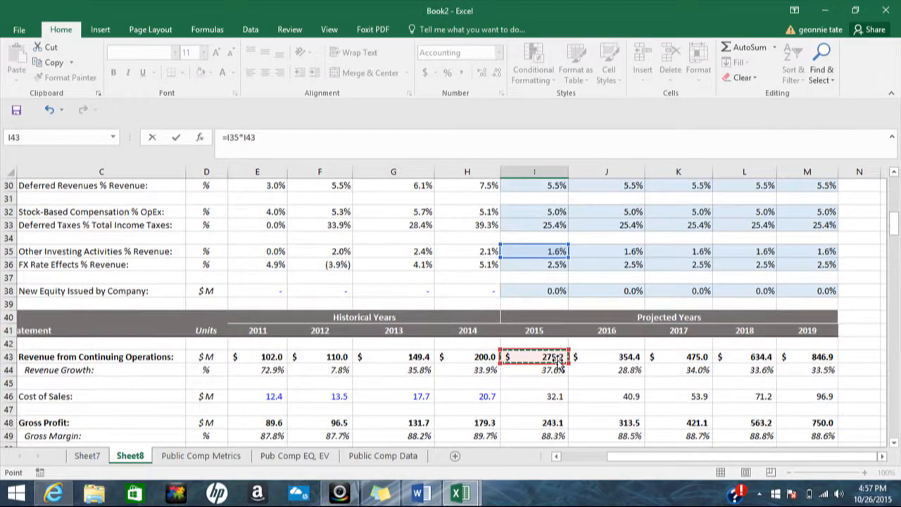
key(Return)
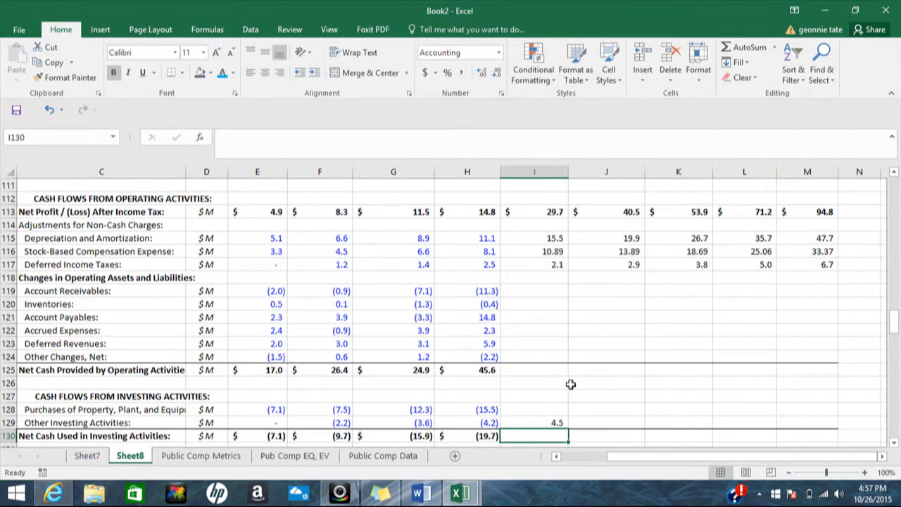
Step: Calculate the 2015 Effect of Exchange Rate Fluctuations in I136 as the FX rate percentage times revenue, =I36*I43
drag(894, 320, 897, 340)
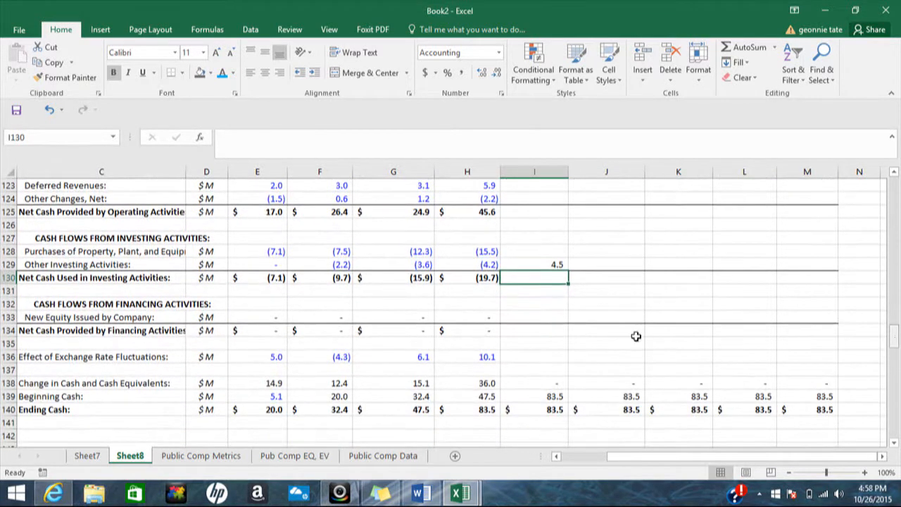
click(536, 356)
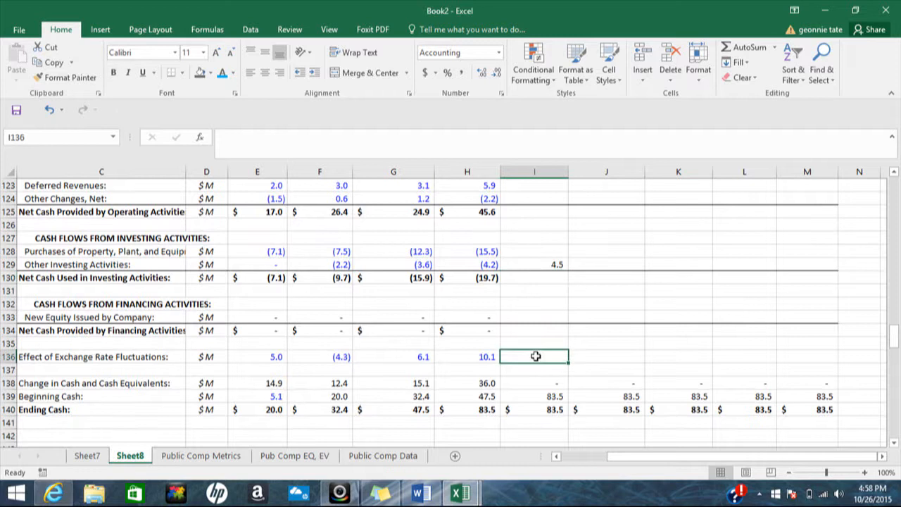
text(=)
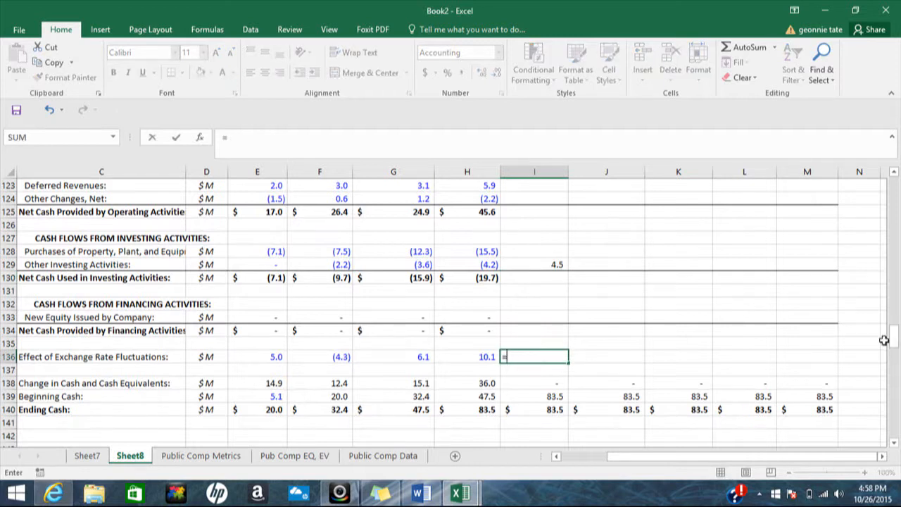
drag(897, 342, 896, 226)
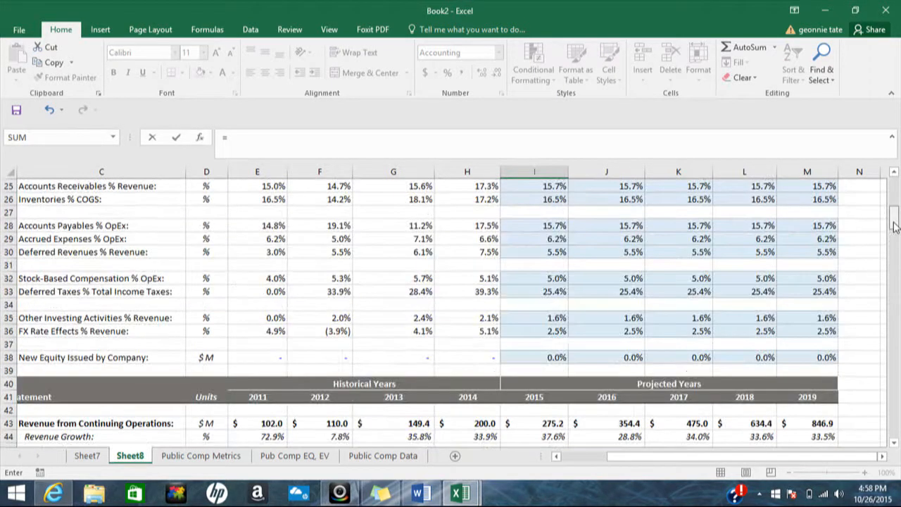
click(553, 331)
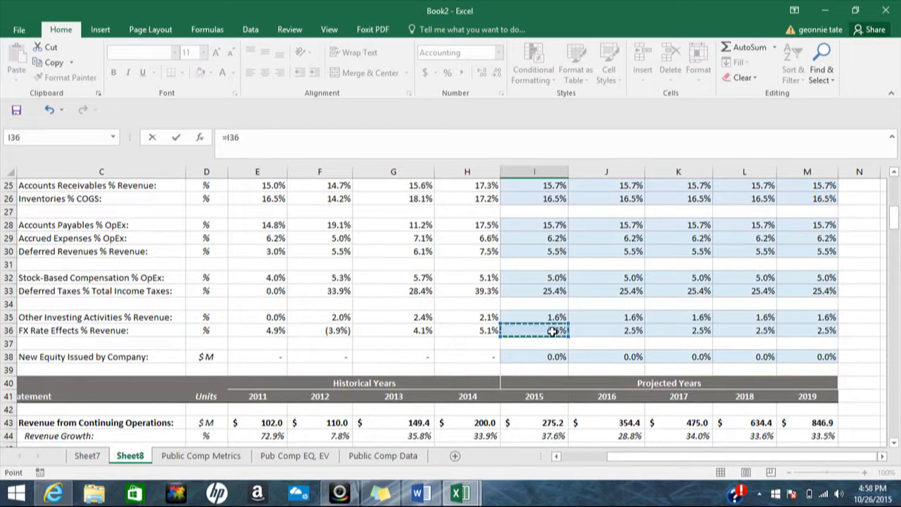
text(*)
drag(895, 222, 895, 236)
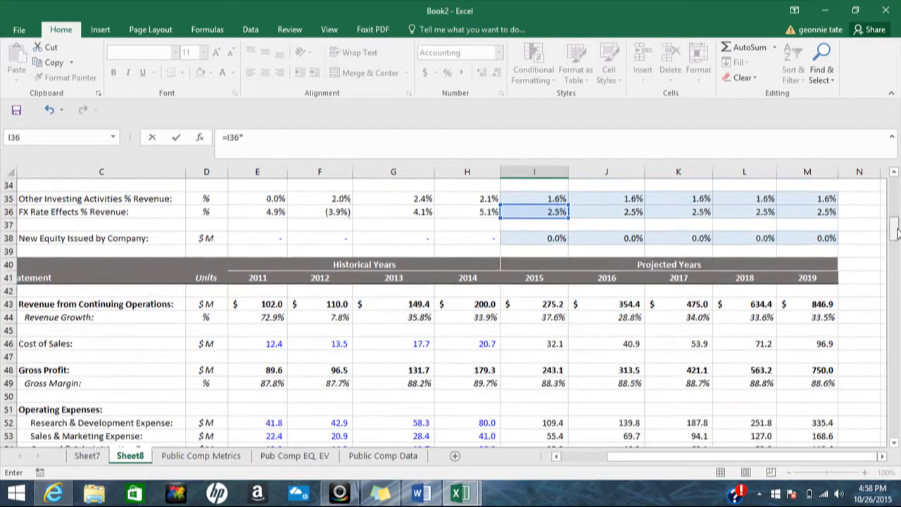
click(552, 307)
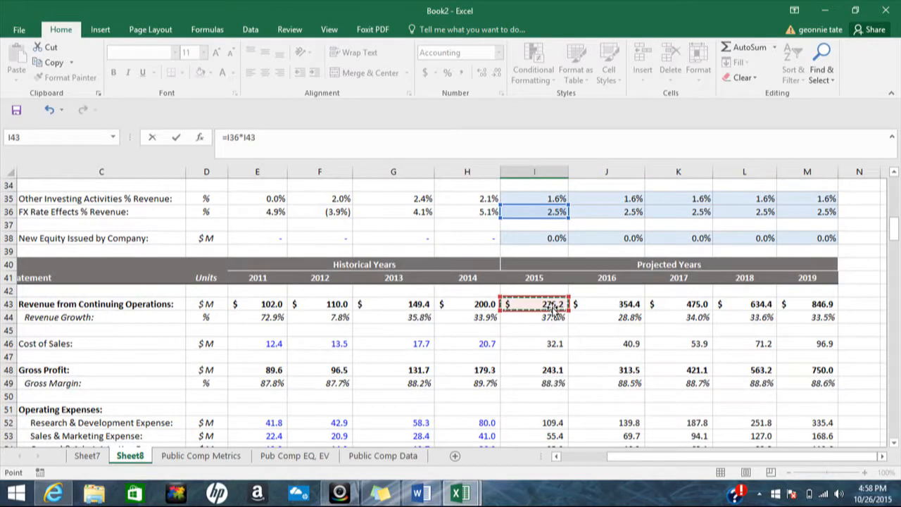
key(Return)
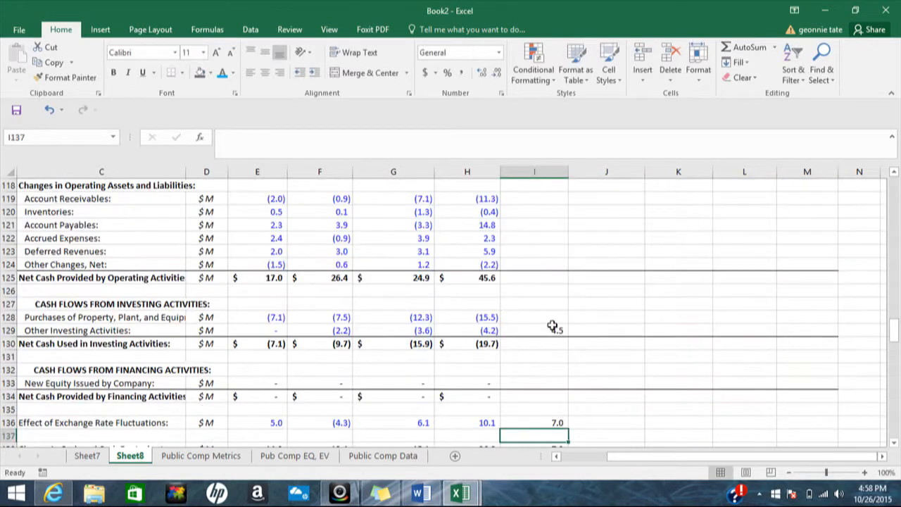
Step: Fill the Other Investing Activities formula in I129 and the Effect of Exchange Rate Fluctuations formula in I136 across through 2019
click(557, 331)
drag(568, 338, 839, 328)
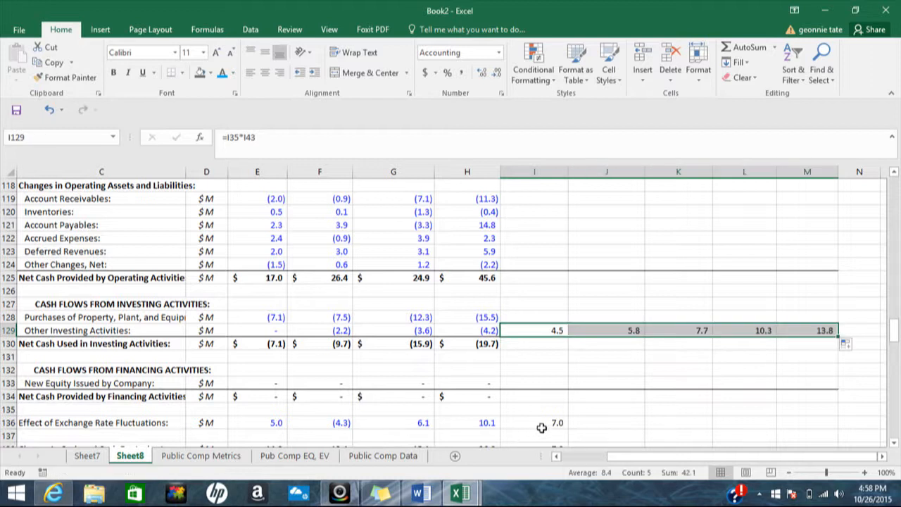
click(549, 425)
drag(568, 427, 815, 422)
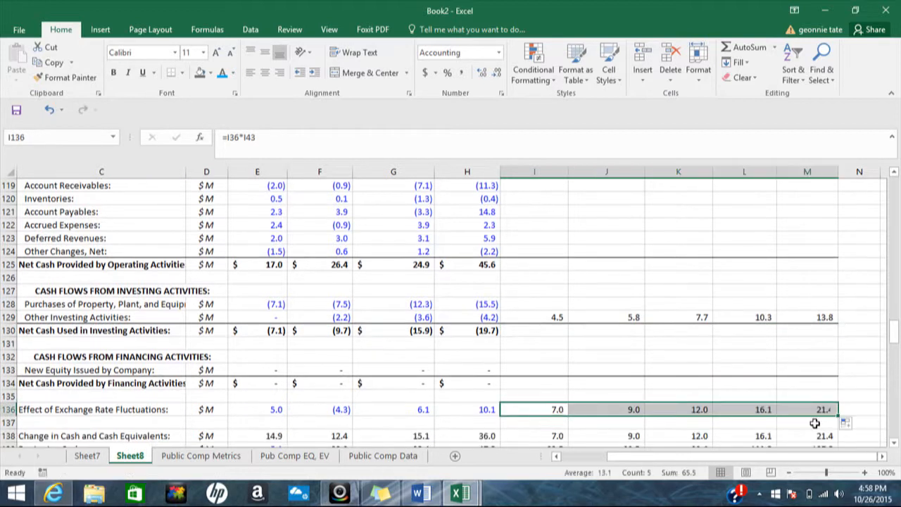
Step: Link 2015 New Equity Issued by Company in I133 to its driver in the assumptions, =I38
scroll(893, 349, down, 2)
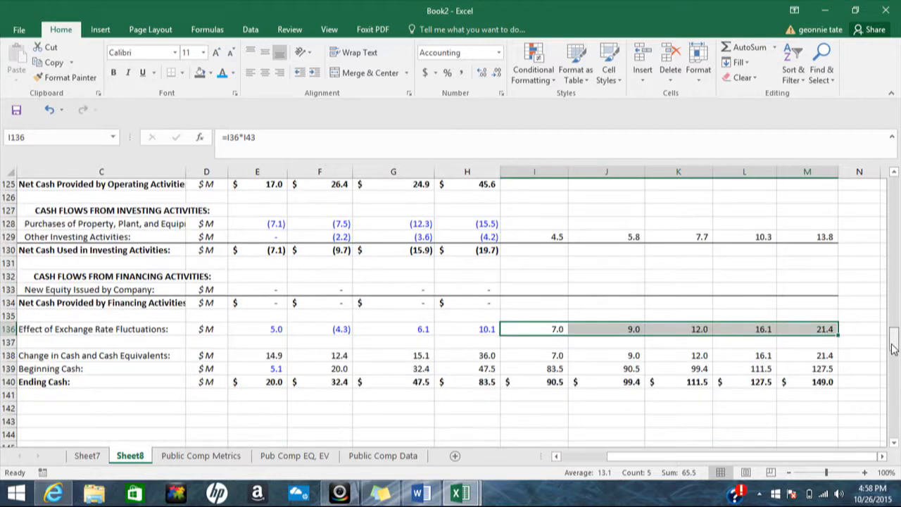
click(520, 290)
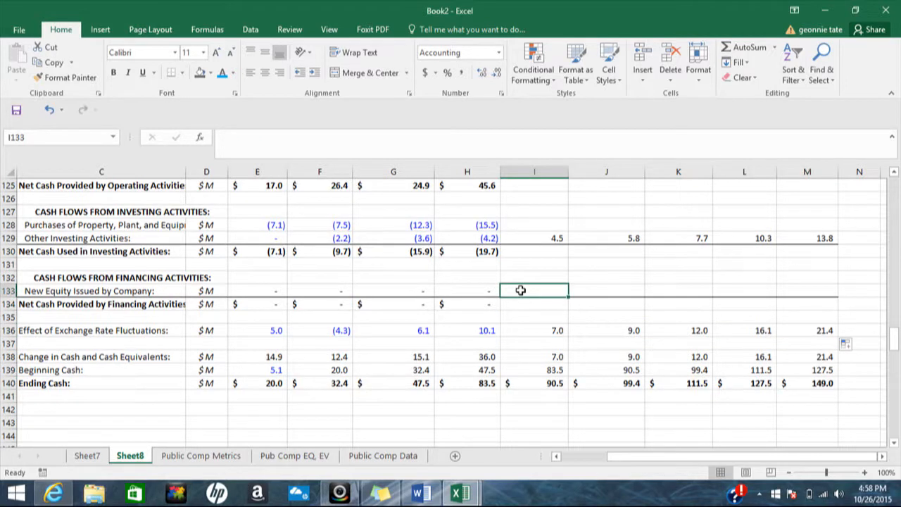
text(=)
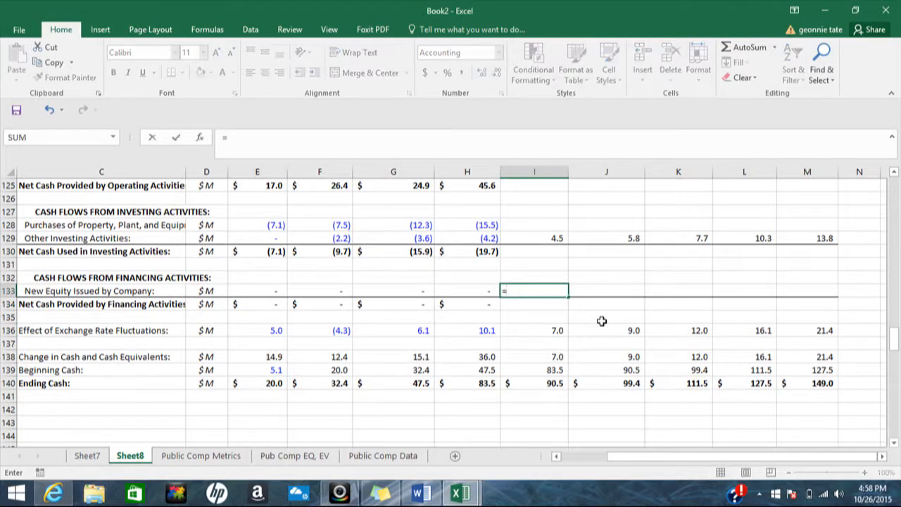
drag(896, 337, 896, 228)
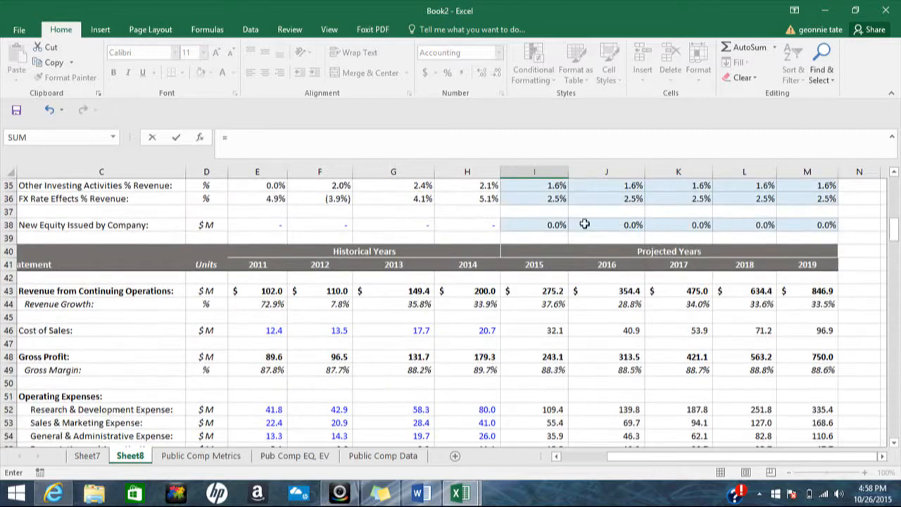
click(558, 222)
key(Return)
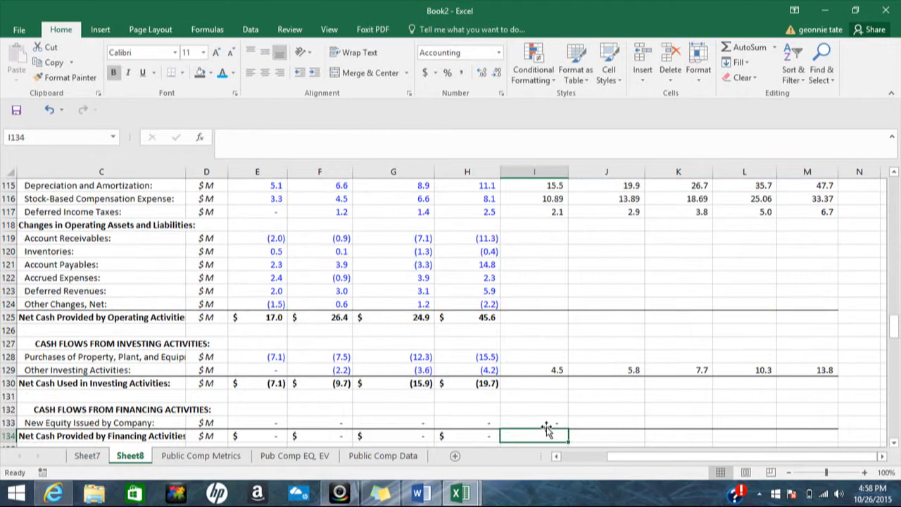
Step: Extend the Net Cash Provided by Financing Activities total from H134 and the New Equity Issued link in I133 across through 2019
click(479, 436)
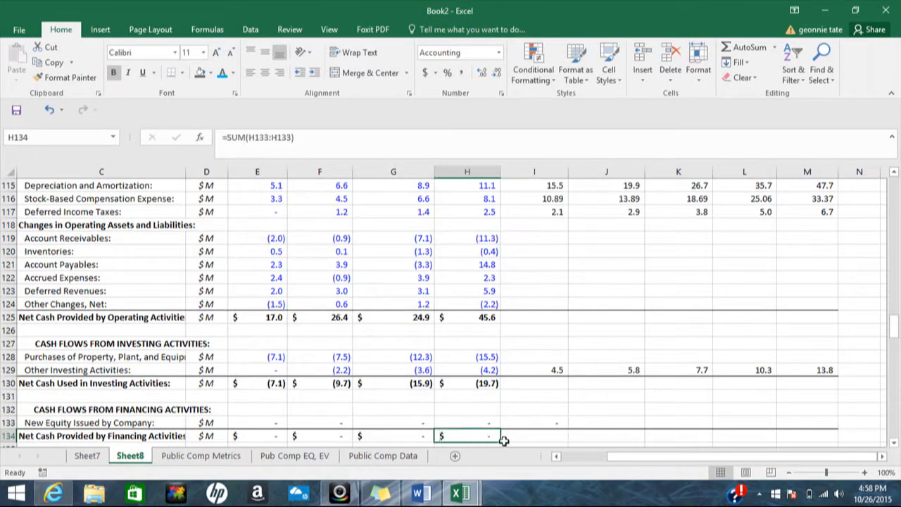
drag(499, 440, 824, 412)
click(555, 420)
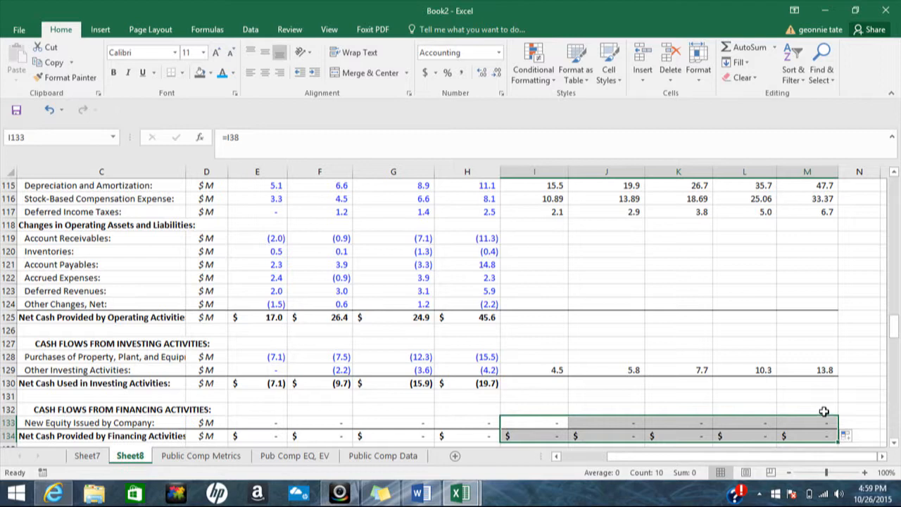
Step: Select the 2015 Account Receivables cell, I119, under Changes in Operating Assets and Liabilities
mouse_move(893, 332)
mouse_down()
mouse_move(892, 279)
mouse_move(896, 323)
mouse_up()
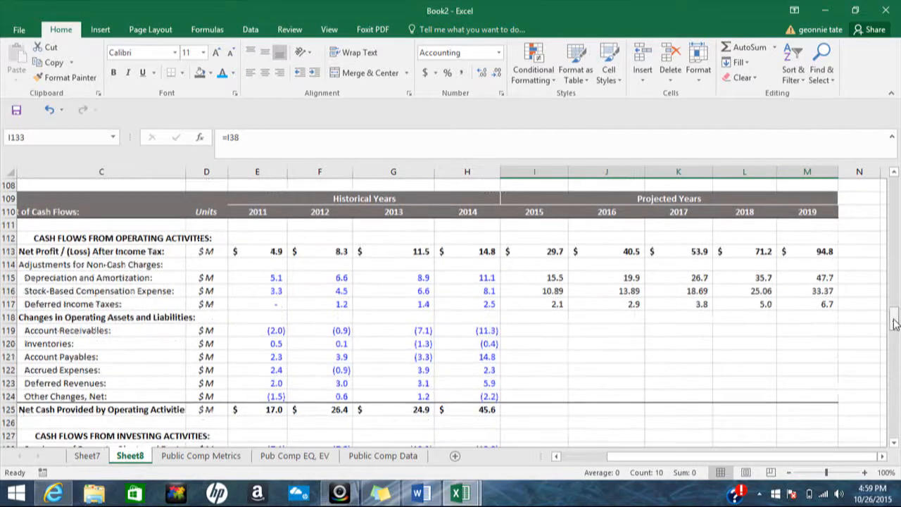
click(544, 330)
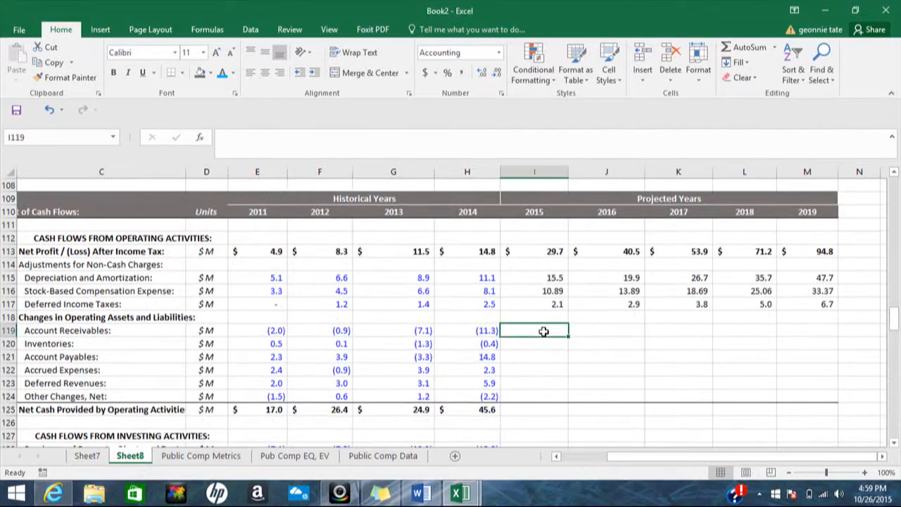
Step: Calculate the 2015 change in Account Receivables in I119 with the formula =H77-I77
drag(653, 456, 632, 458)
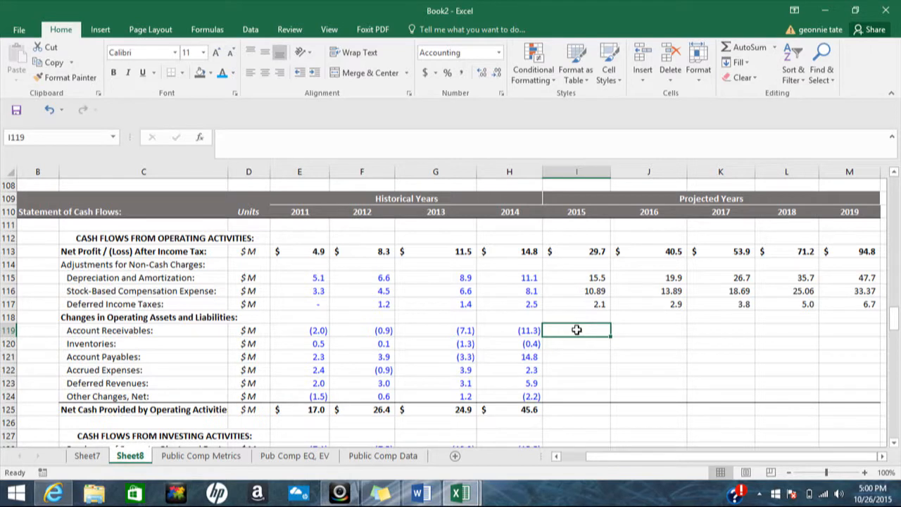
text(=)
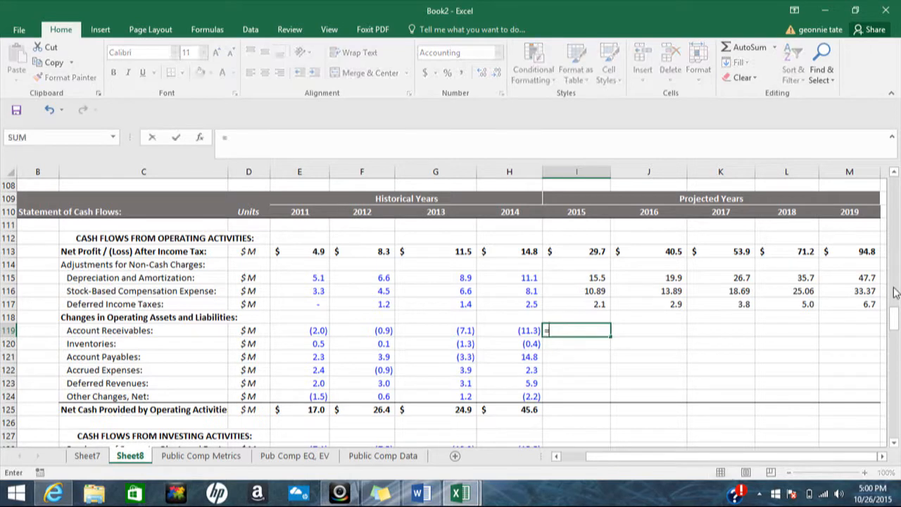
drag(897, 317, 894, 273)
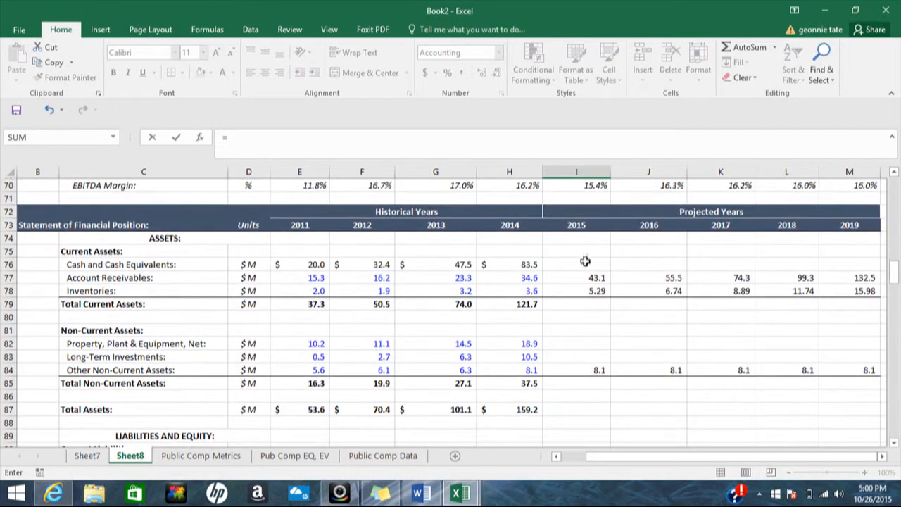
click(517, 277)
text(-)
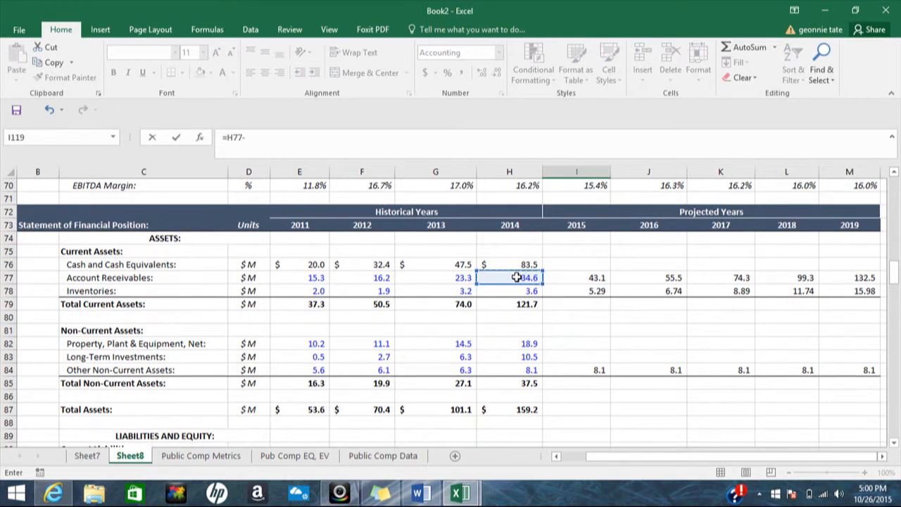
click(572, 280)
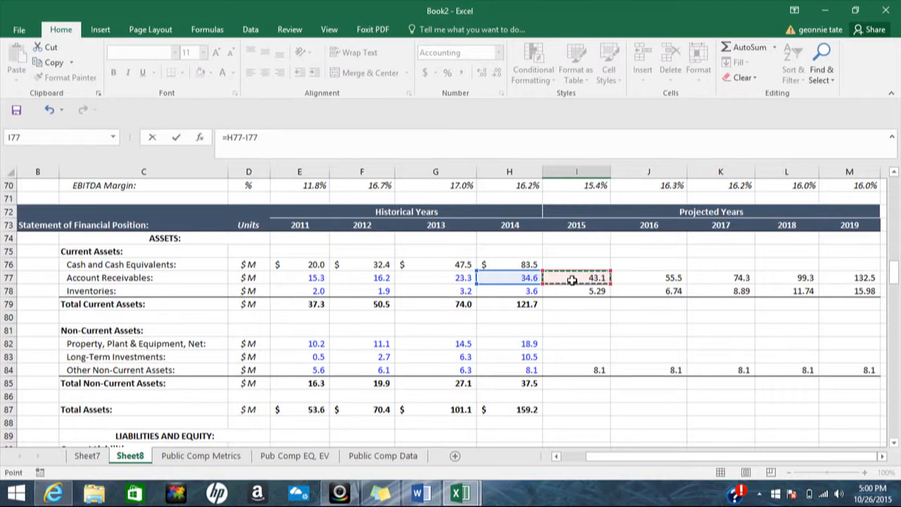
key(Return)
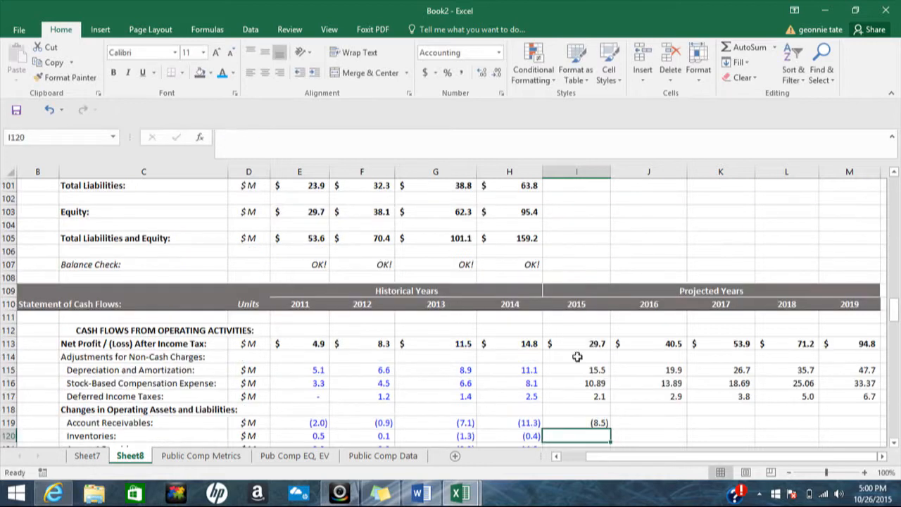
Step: Calculate the 2015 change in Inventories in I120 with the formula =H78-I78
text(=)
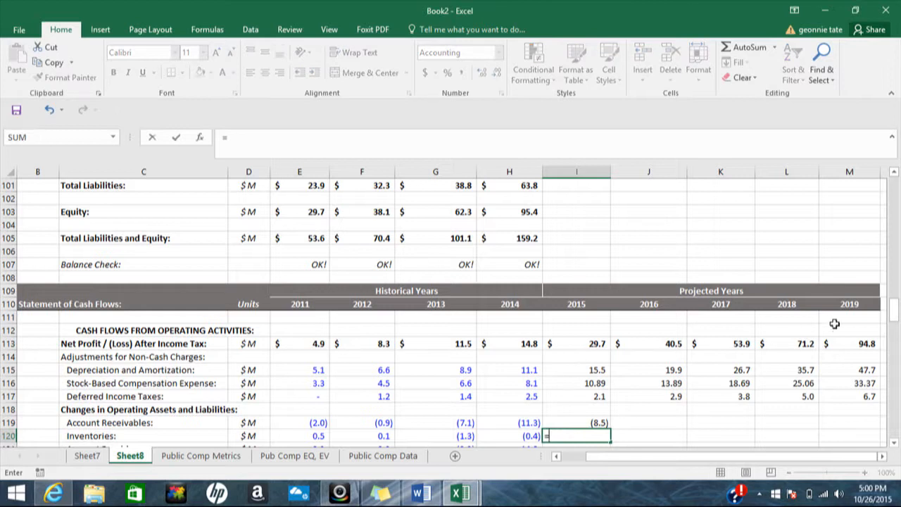
drag(894, 317, 893, 282)
click(535, 239)
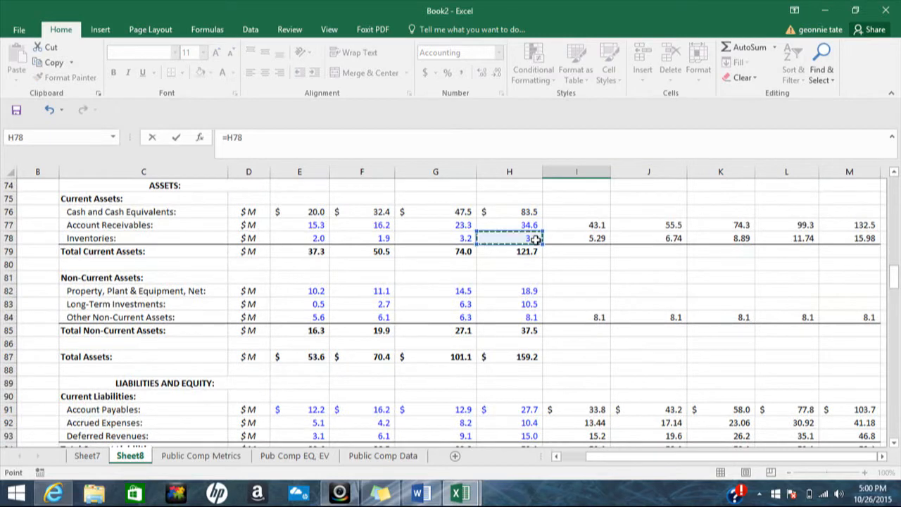
text(-)
click(568, 238)
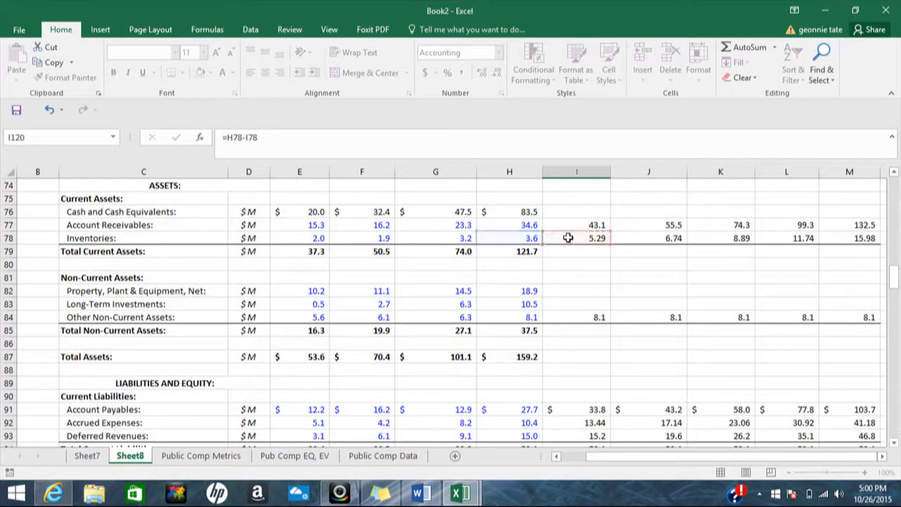
key(Return)
Step: Set the font of I119 to black and fill the 2015 Account Receivables and Inventories changes in I119 and I120 with yellow
key(Up)
key(Up)
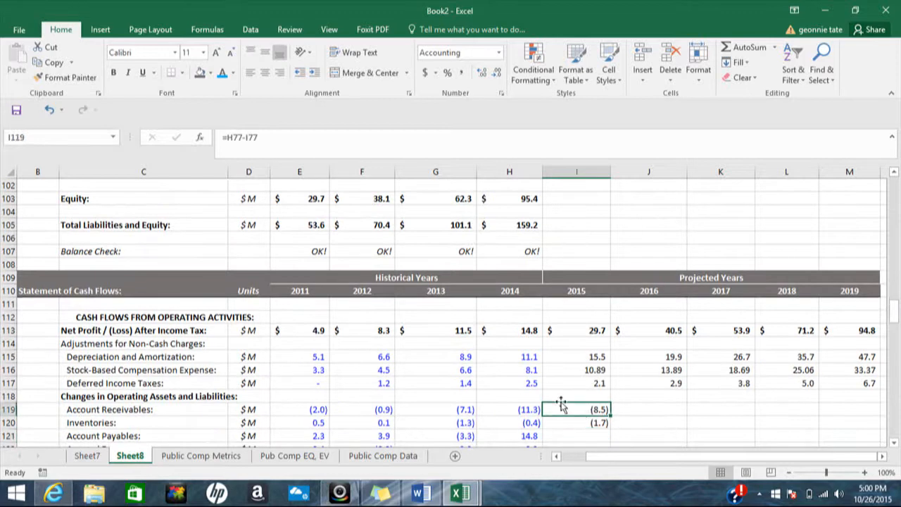
click(222, 77)
click(233, 75)
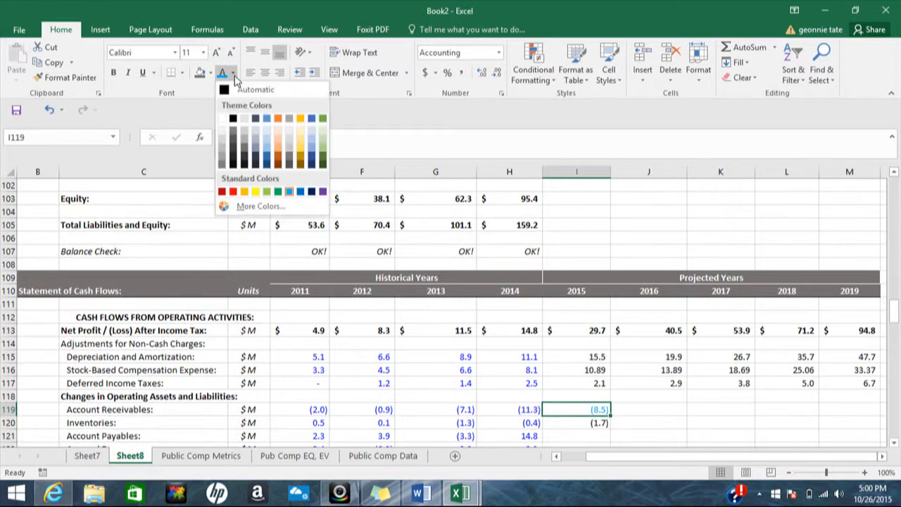
click(233, 134)
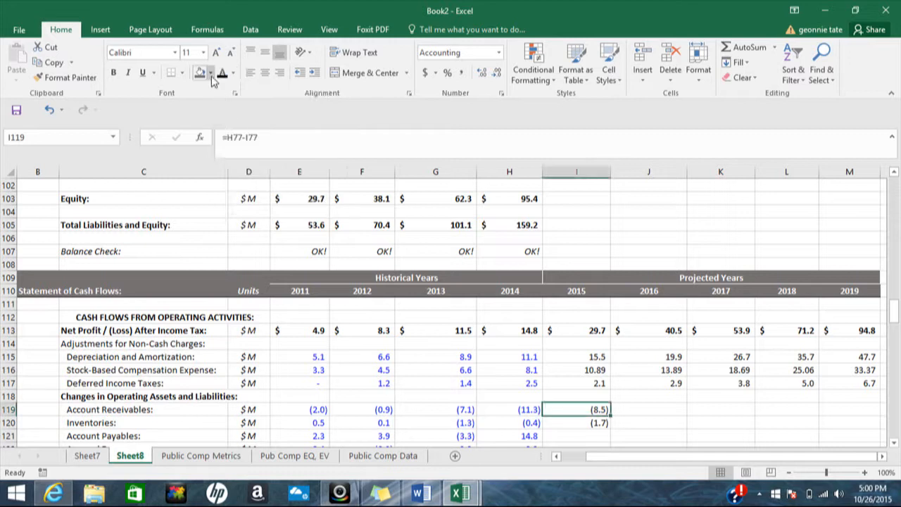
click(210, 74)
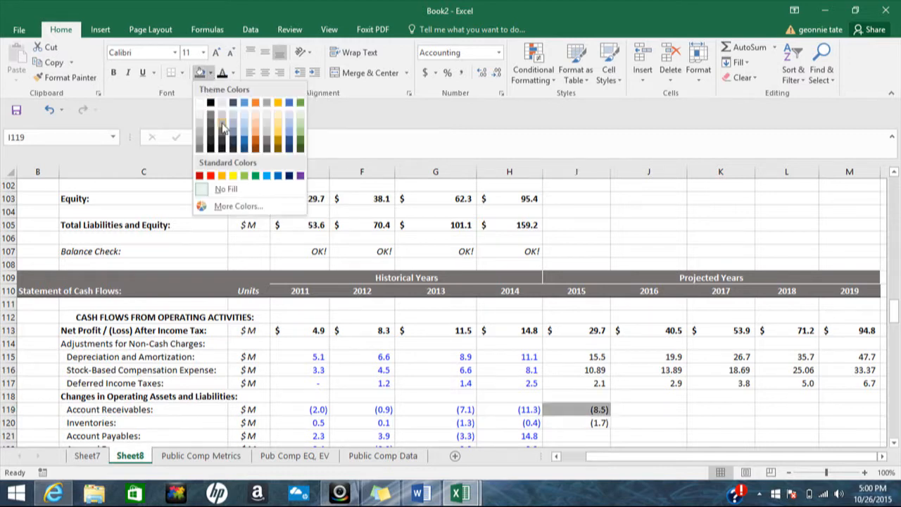
click(233, 176)
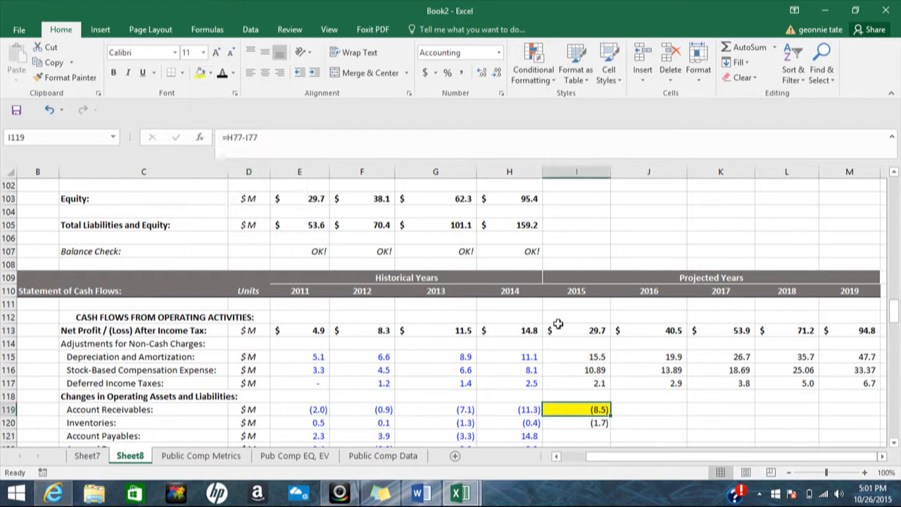
click(564, 420)
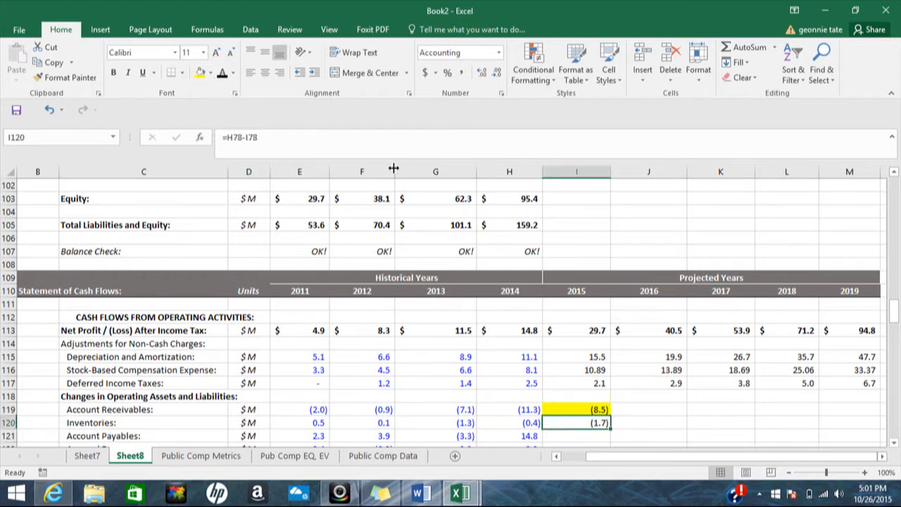
click(200, 72)
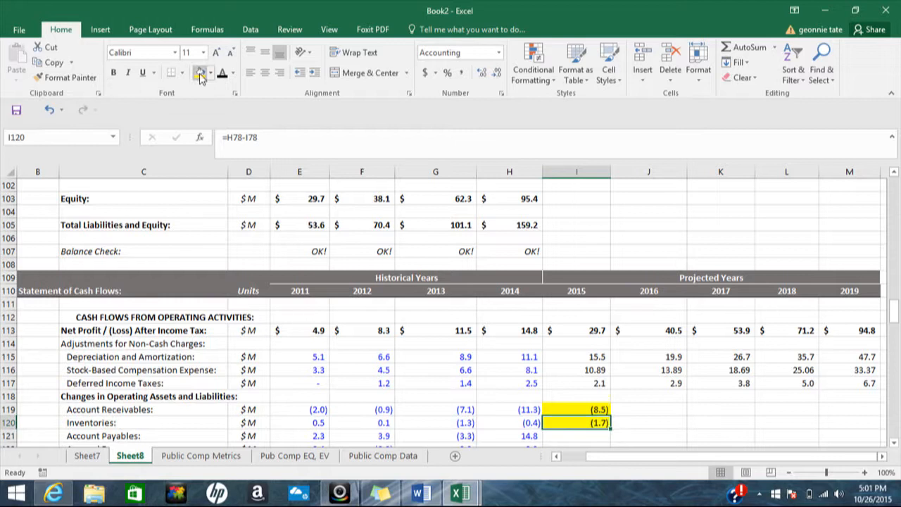
Step: Fill the 2015 Account Receivables and Inventories balances in I77 and I78 of the Statement of Financial Position with yellow
drag(894, 308, 894, 270)
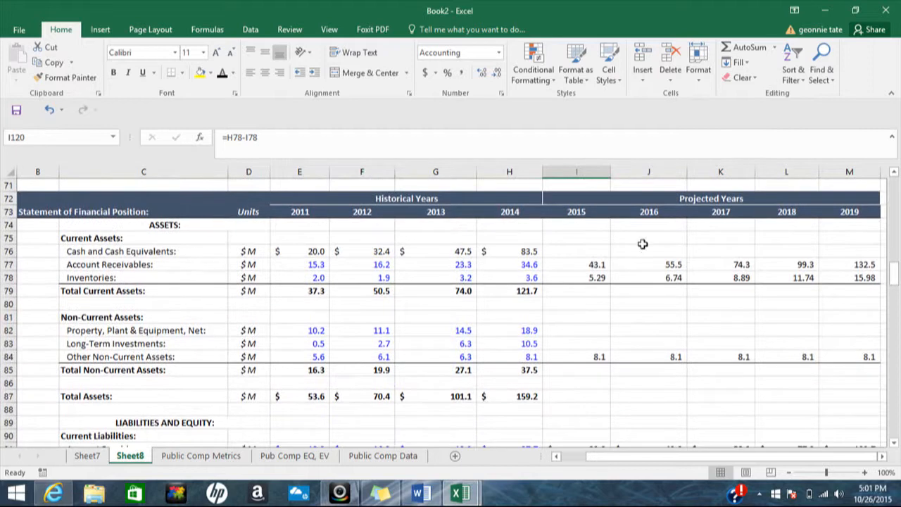
click(584, 264)
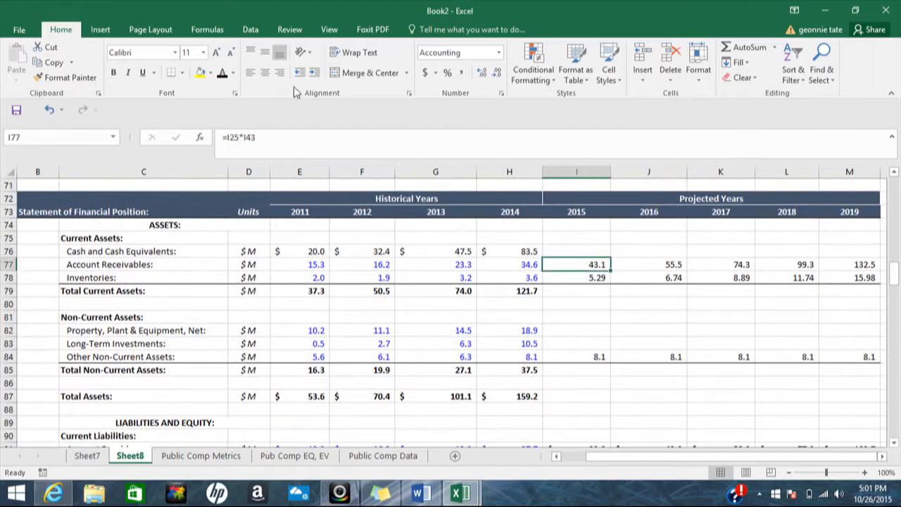
click(200, 72)
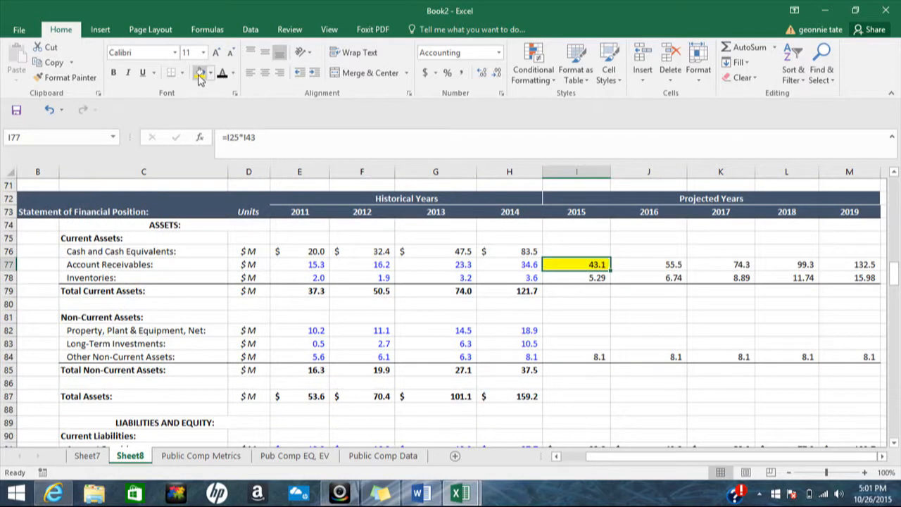
click(571, 280)
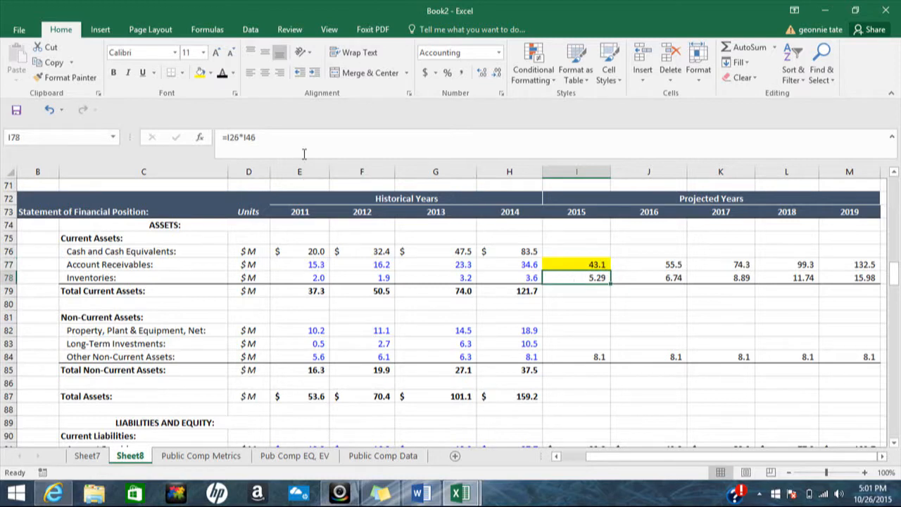
click(200, 72)
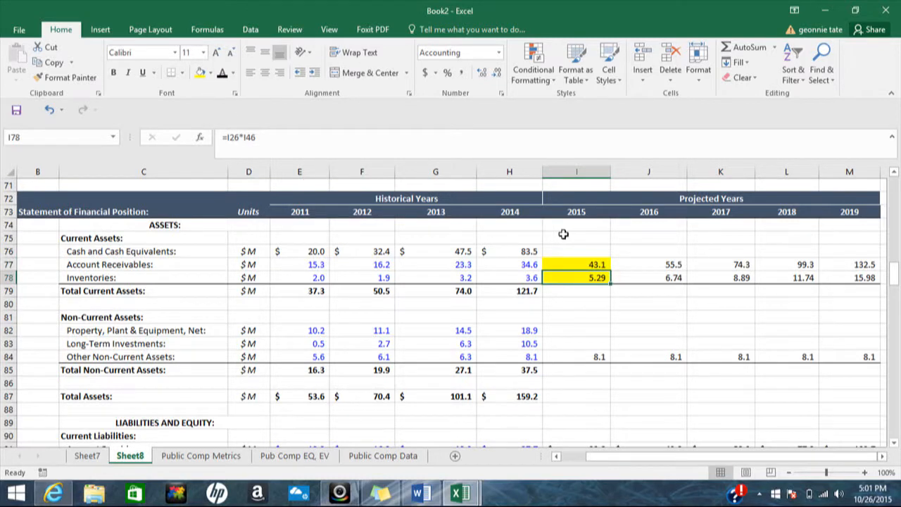
Step: Calculate the 2015 change in Account Payables in I121 with the formula =I91-H91
drag(896, 285, 895, 332)
click(577, 369)
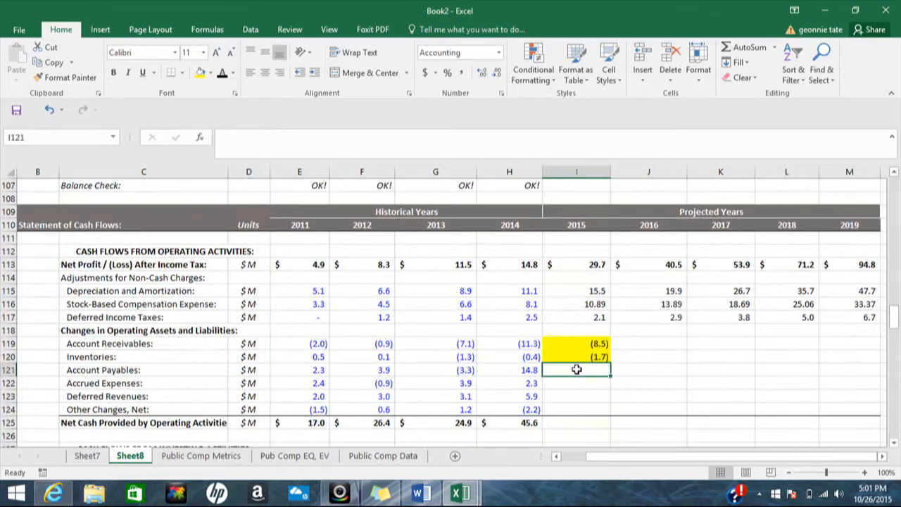
text(=)
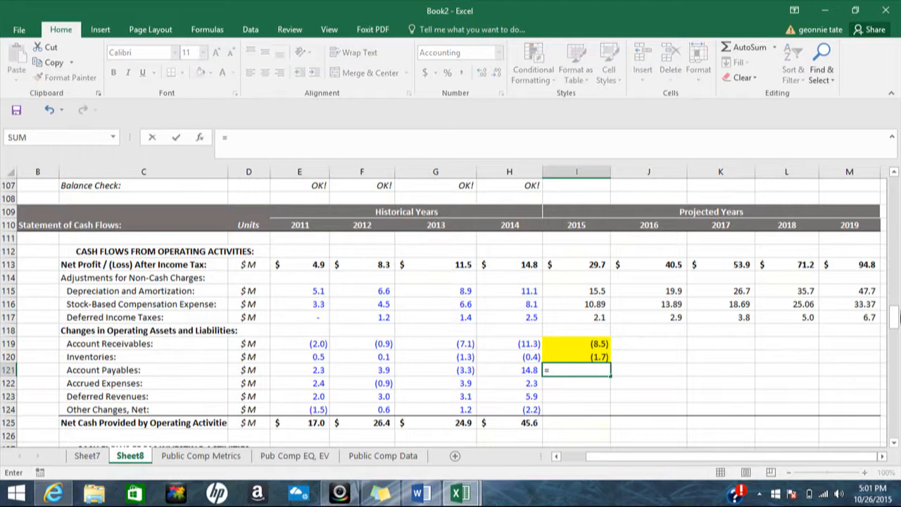
drag(897, 320, 894, 288)
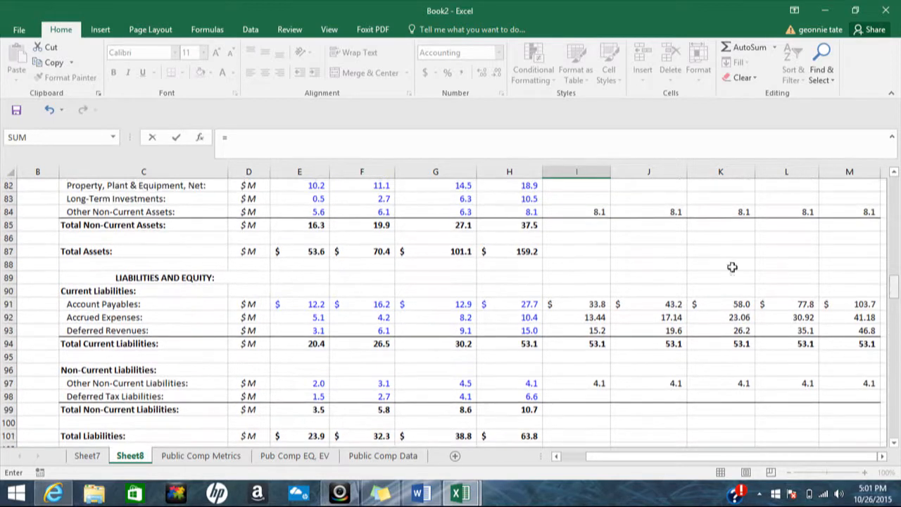
click(588, 303)
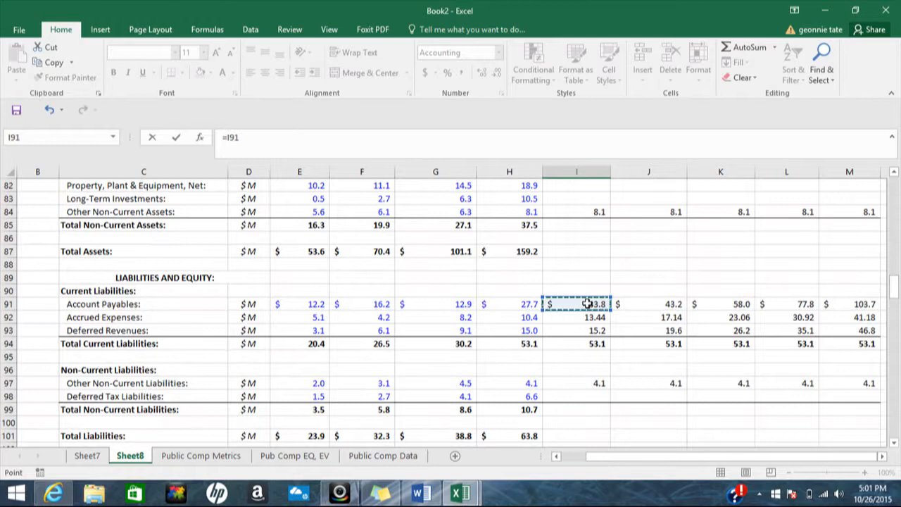
text(-)
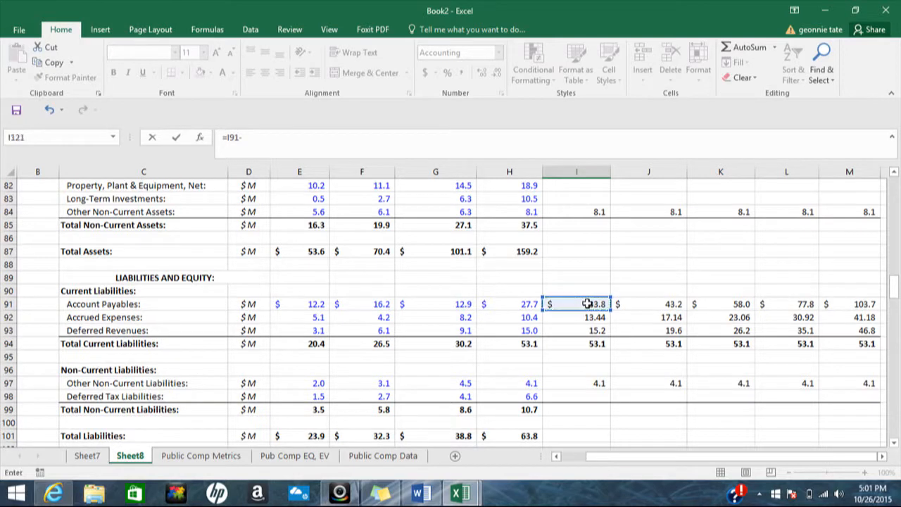
click(534, 304)
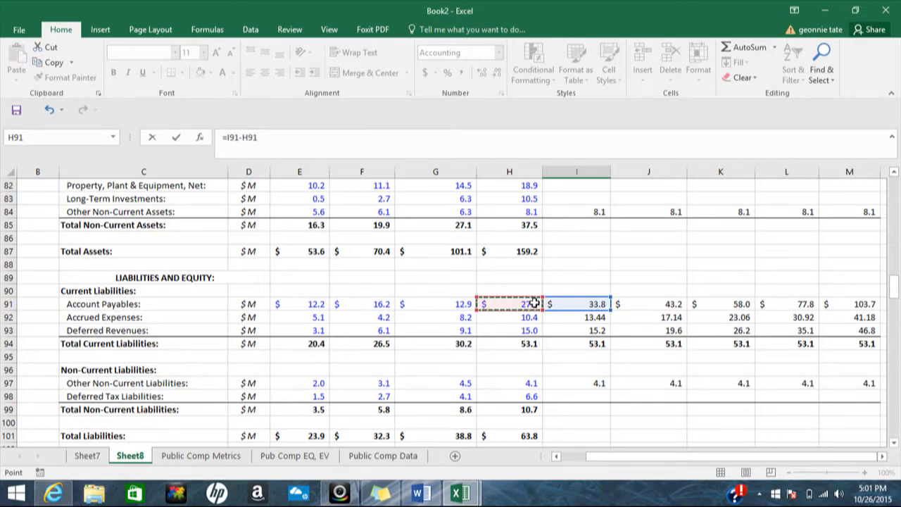
key(Return)
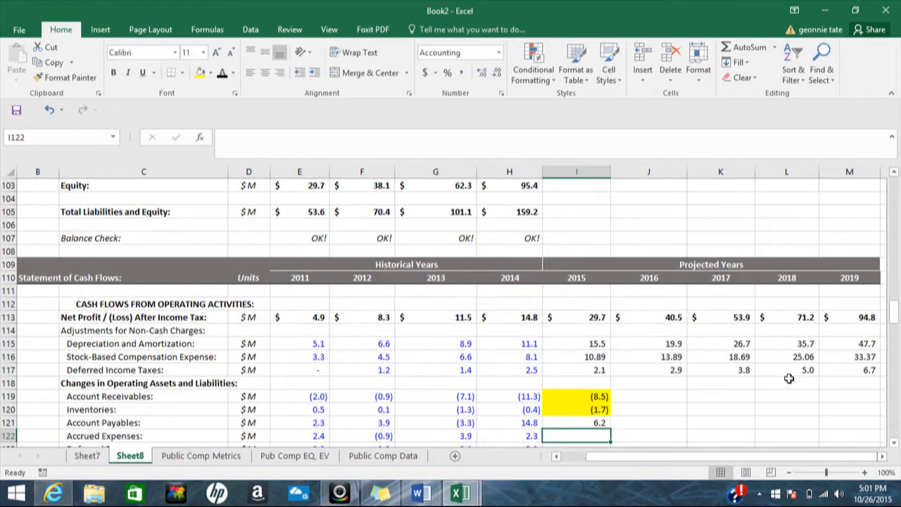
Step: Copy the Account Payables formula in I121 down to Accrued Expenses and Deferred Revenues for 2015, through I123
click(597, 423)
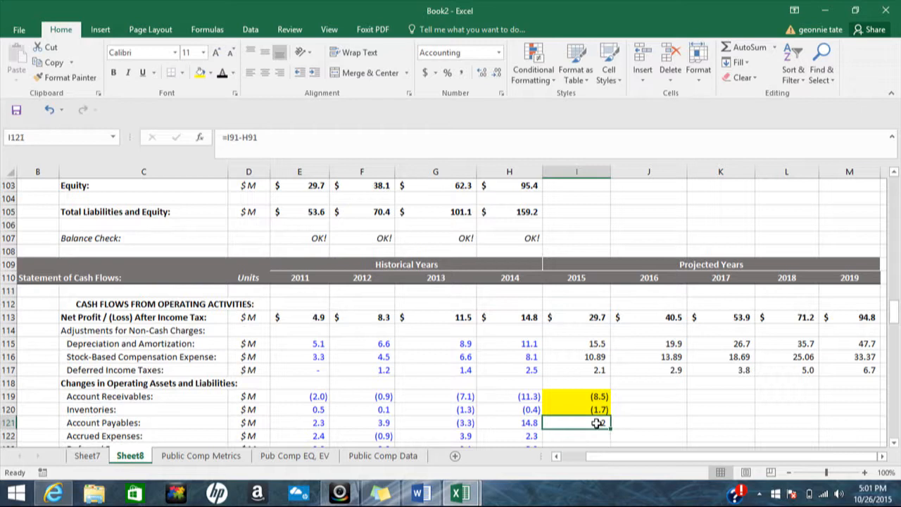
scroll(774, 327, down, 3)
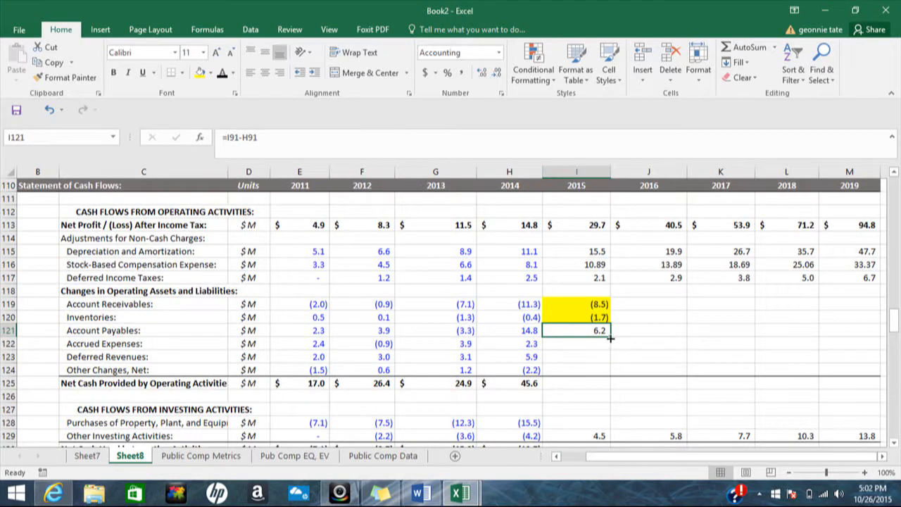
drag(611, 339, 607, 358)
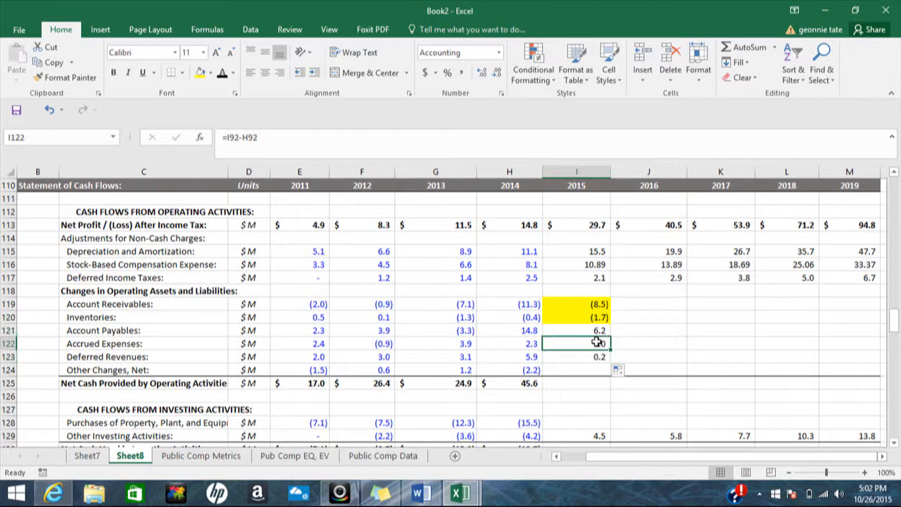
Step: Check the cell references in the copied 2015 formulas for Accrued Expenses in I122 and Deferred Revenues in I123
double_click(597, 342)
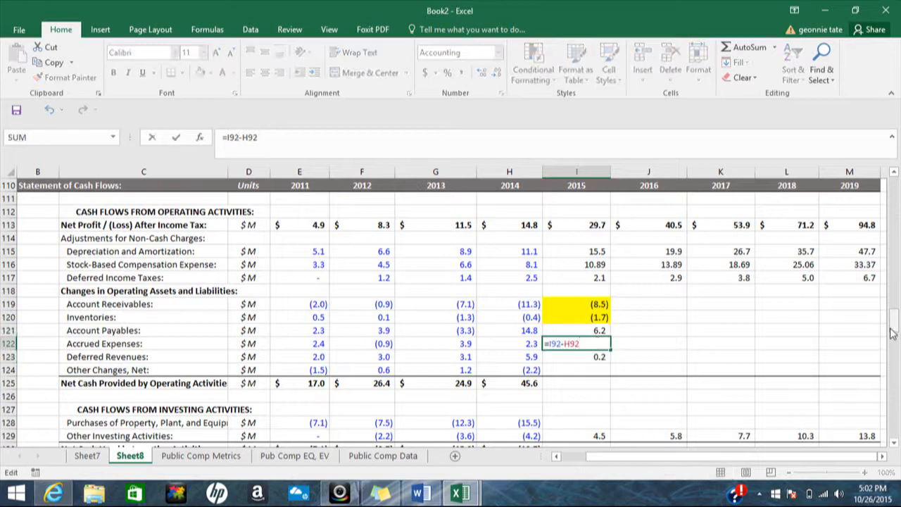
mouse_move(893, 331)
mouse_down()
mouse_move(893, 304)
mouse_move(897, 329)
mouse_up()
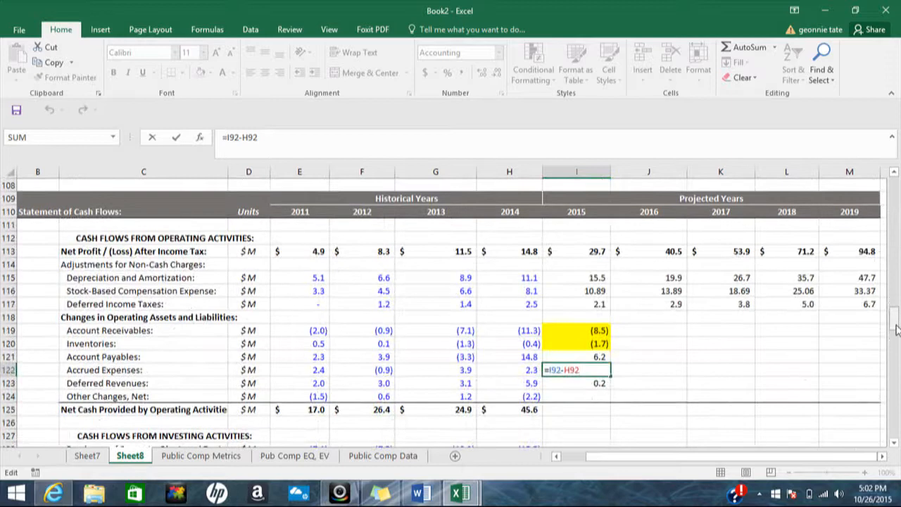
key(Return)
double_click(597, 383)
mouse_move(895, 323)
mouse_down()
mouse_move(894, 295)
mouse_move(895, 327)
mouse_up()
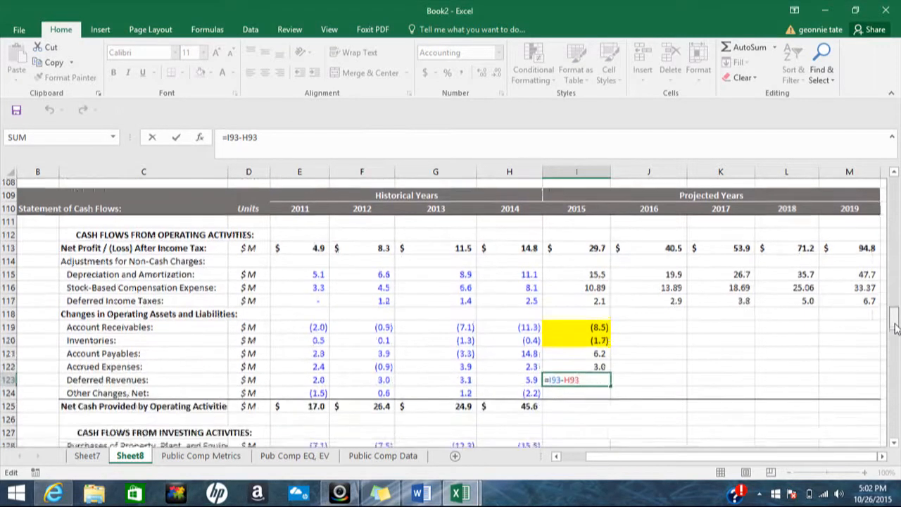
key(Return)
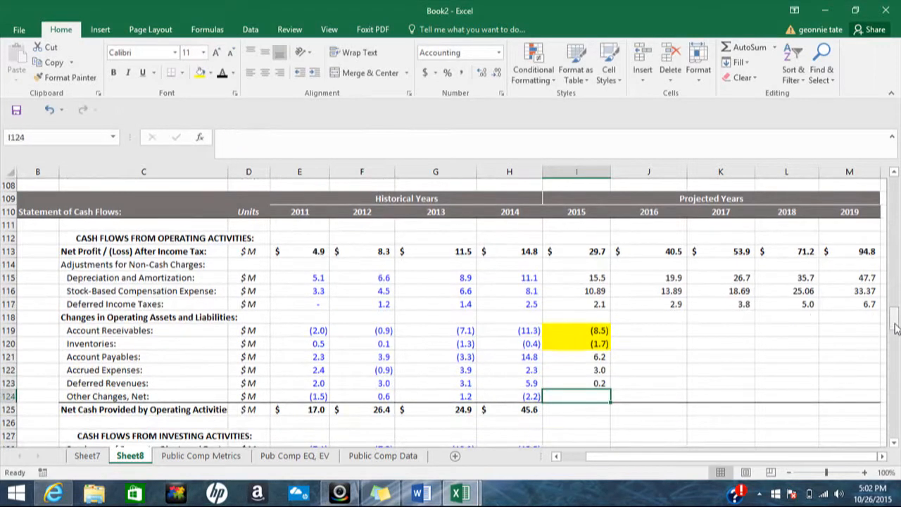
Step: Fill the 2015 Account Payables, Accrued Expenses and Deferred Revenues cells with yellow in both I121:I123 and I91:I93
drag(595, 358, 597, 374)
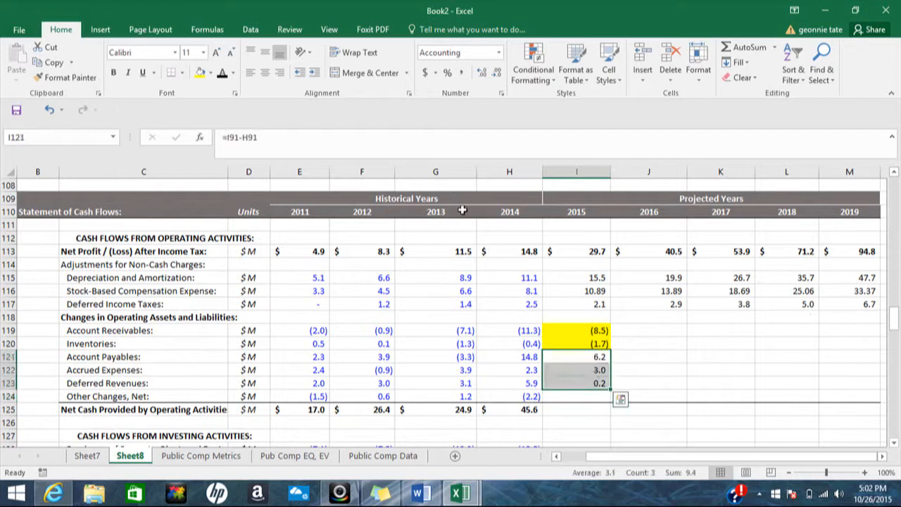
click(200, 73)
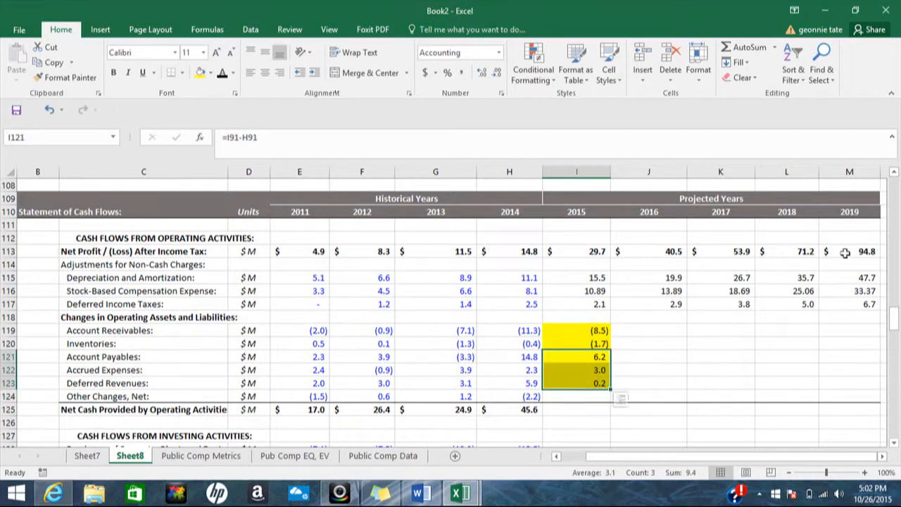
drag(897, 321, 896, 282)
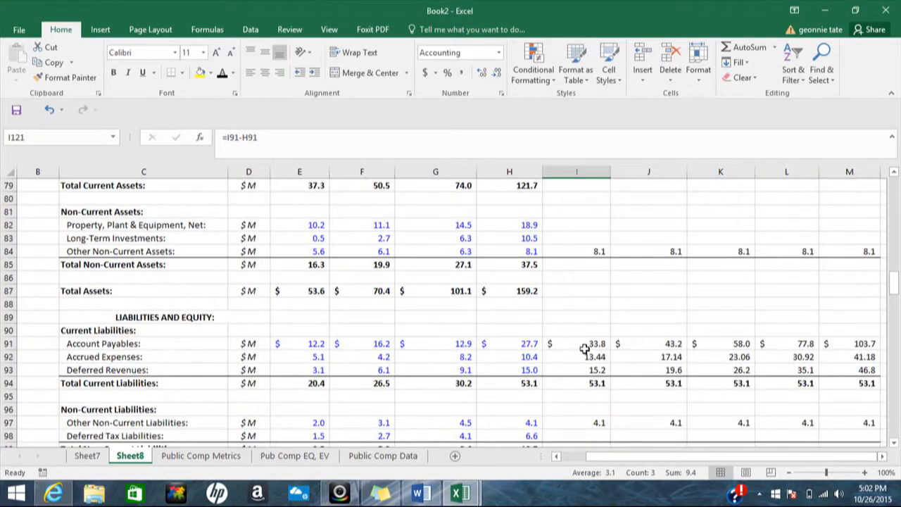
drag(594, 342, 594, 366)
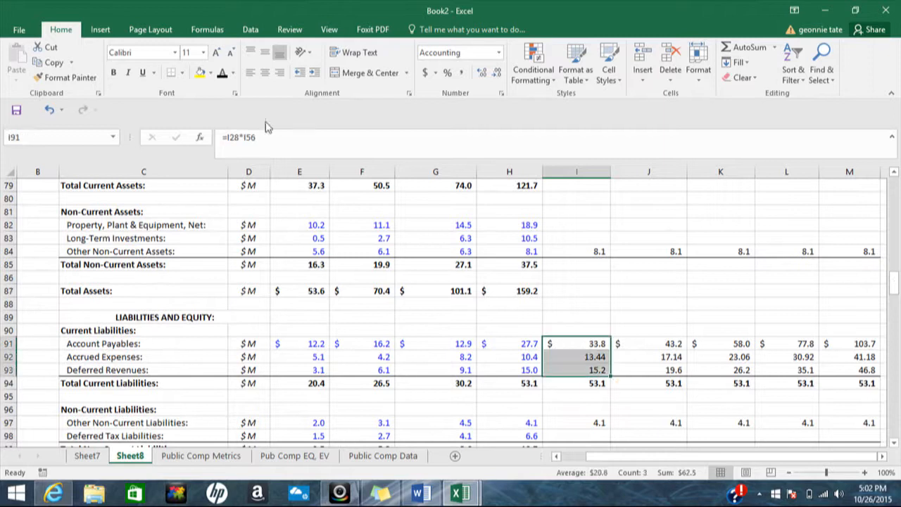
click(200, 73)
Step: Calculate the 2015 Other Changes, Net in I124 with the formula =H84-I84+I97-H97
drag(894, 281, 897, 330)
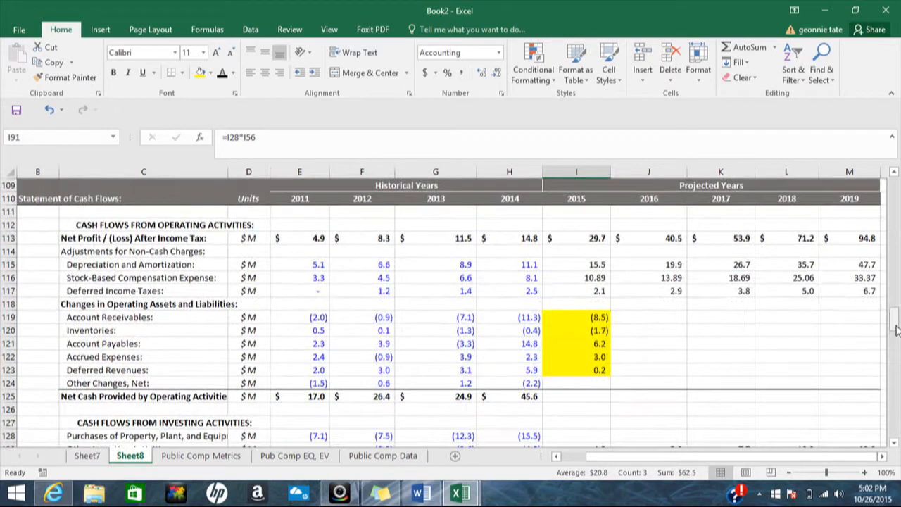
click(582, 383)
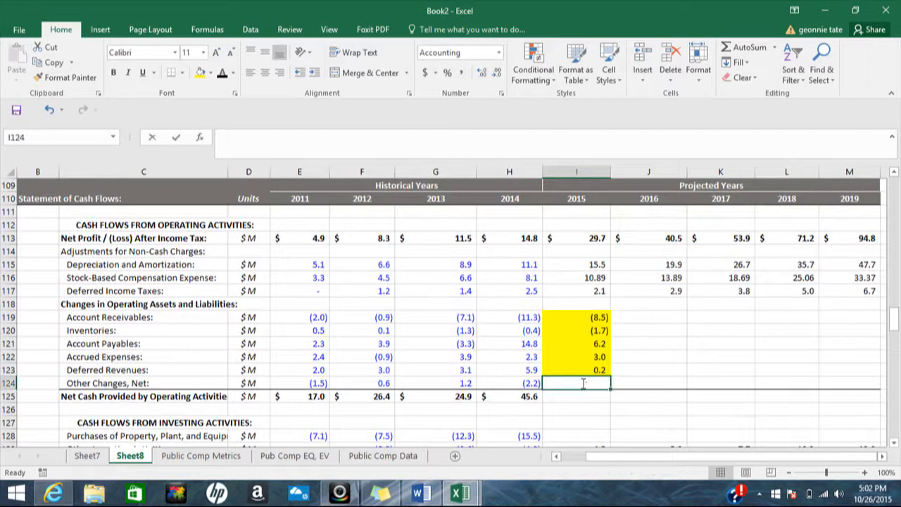
text(=)
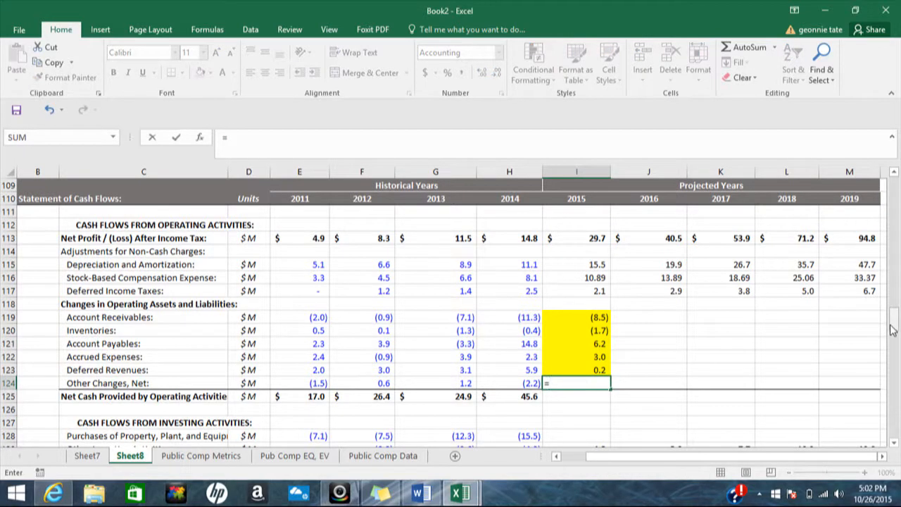
drag(892, 330, 893, 292)
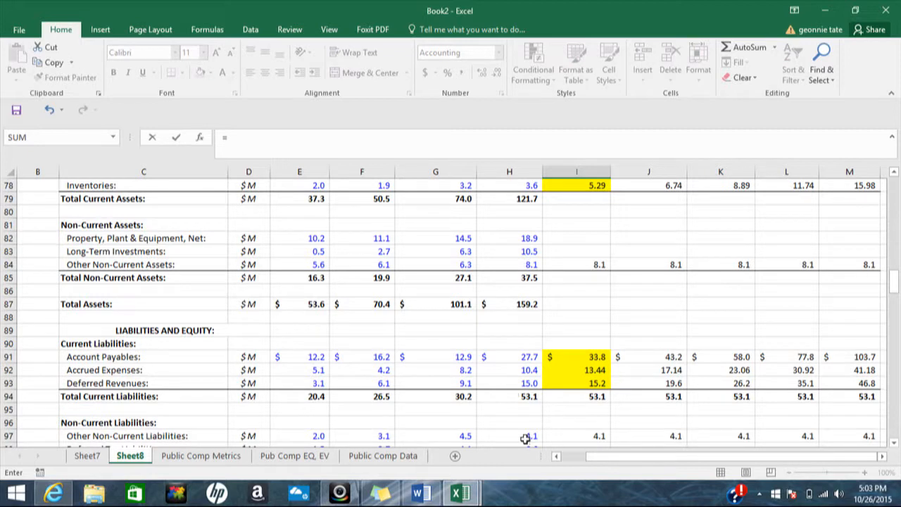
click(522, 265)
text(-)
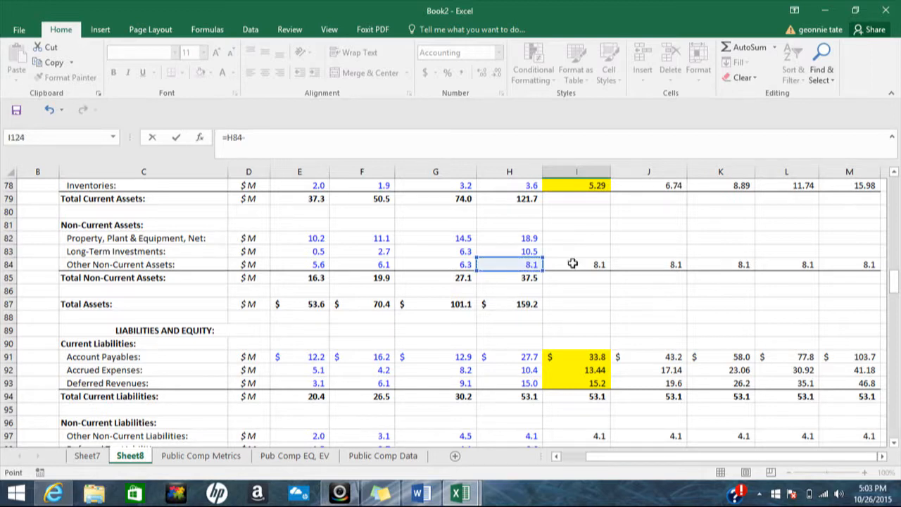
click(573, 263)
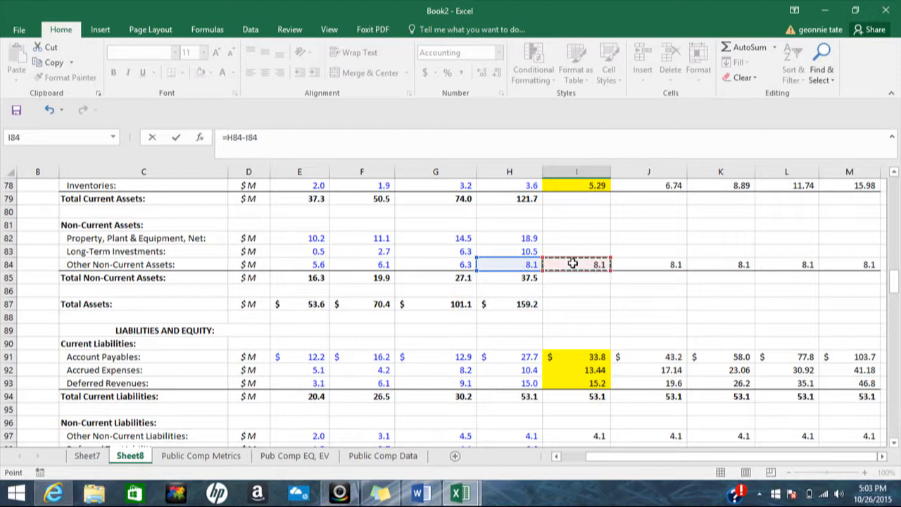
text(+)
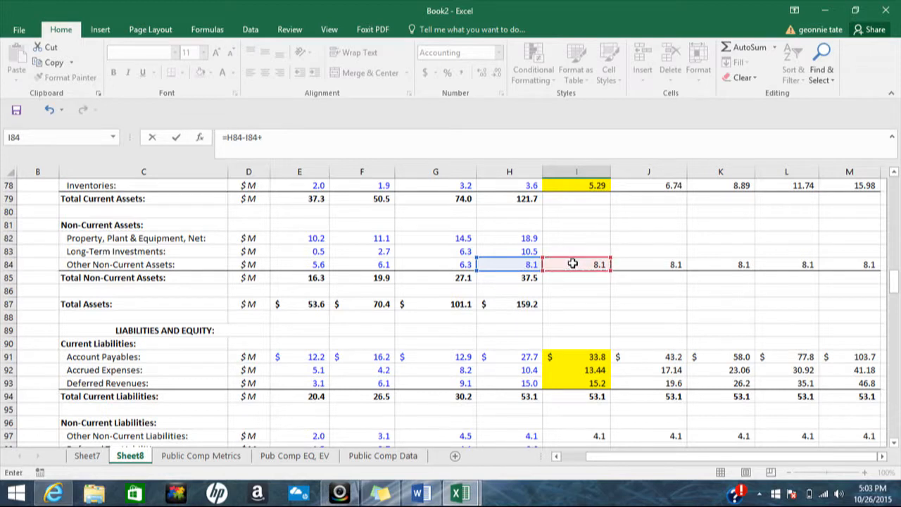
click(587, 436)
text(-)
click(529, 436)
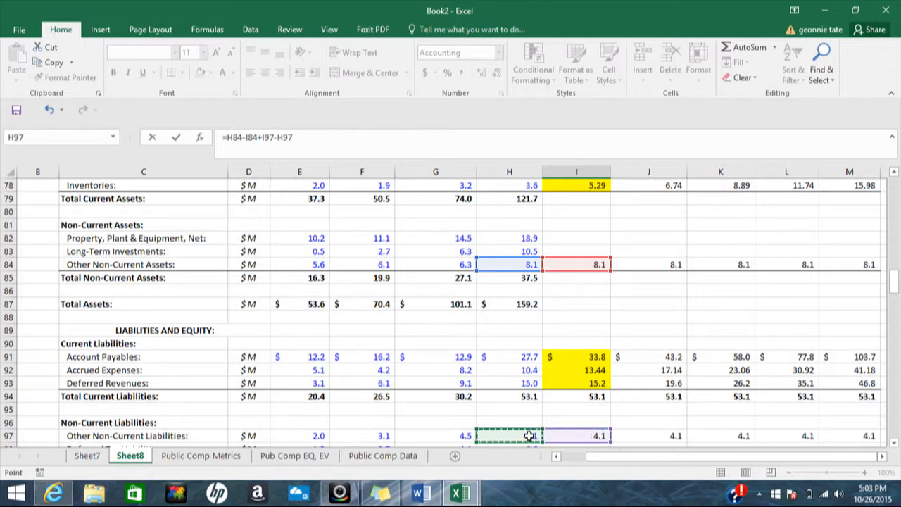
key(Return)
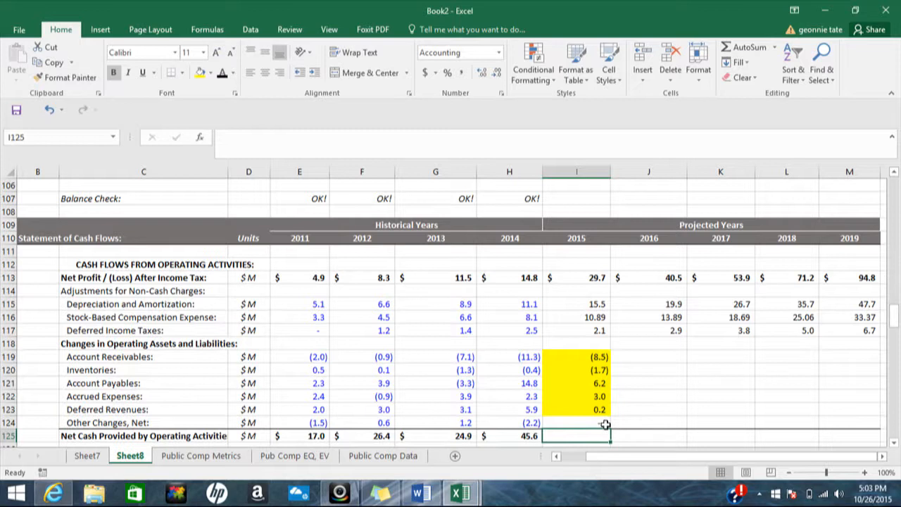
Step: Copy the 2015 changes in I119:I124 across to 2019 and extend the Net Cash Provided by Operating Activities total from H125 through M125
drag(596, 357, 564, 395)
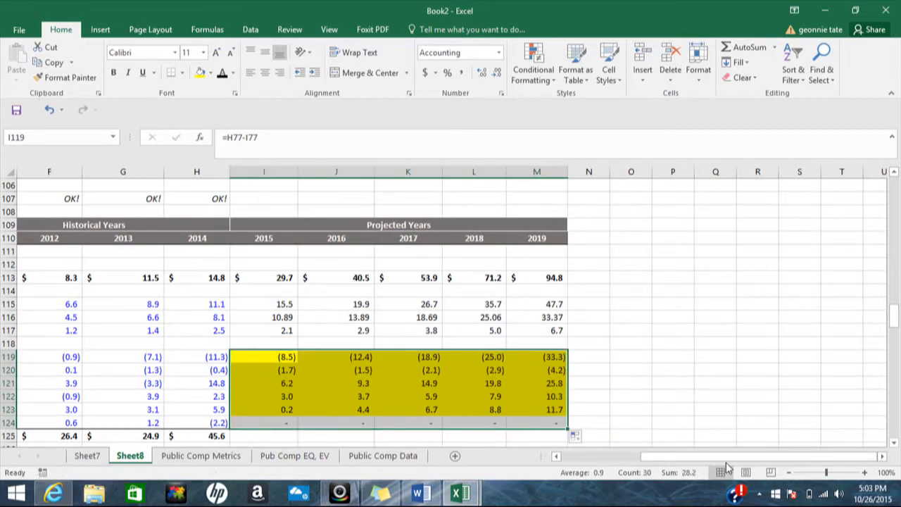
drag(719, 457, 629, 438)
click(495, 437)
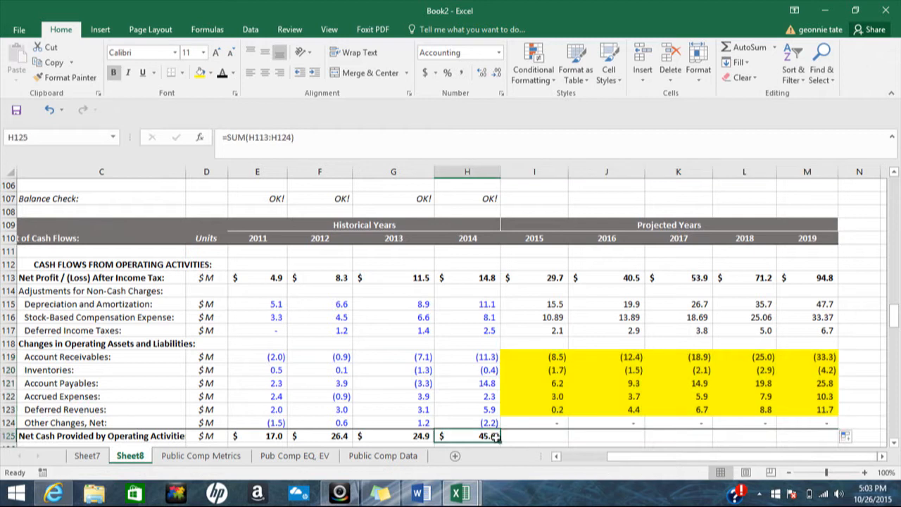
drag(501, 438, 828, 407)
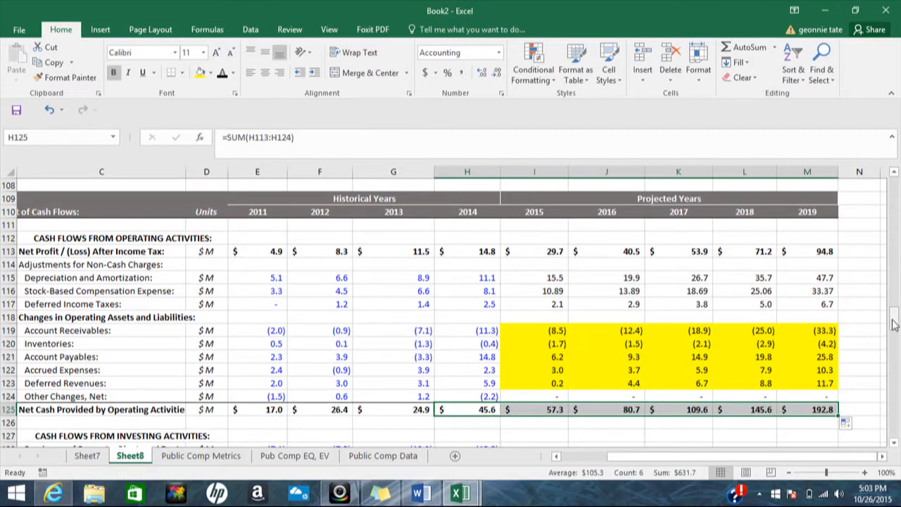
Step: Fill the 2015 Other Non-Current Liabilities in I97 and Other Non-Current Assets in I84 with yellow
drag(895, 323, 894, 294)
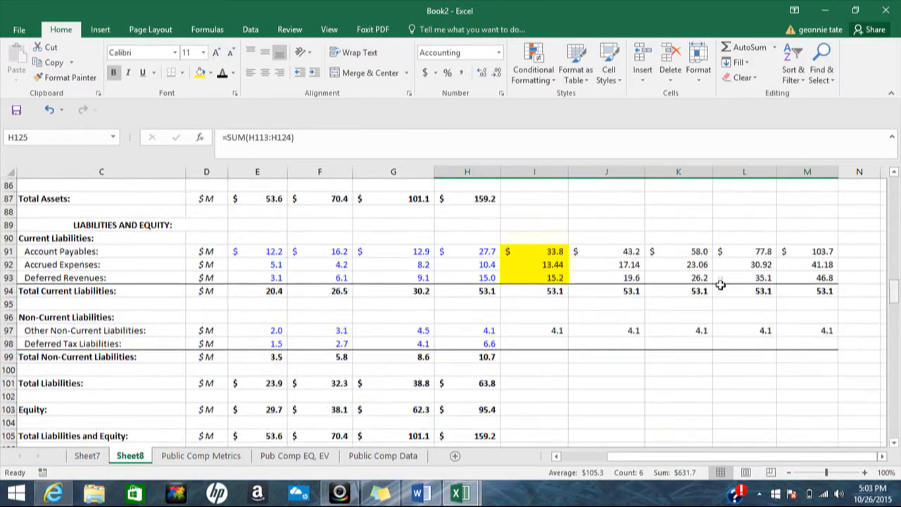
click(547, 330)
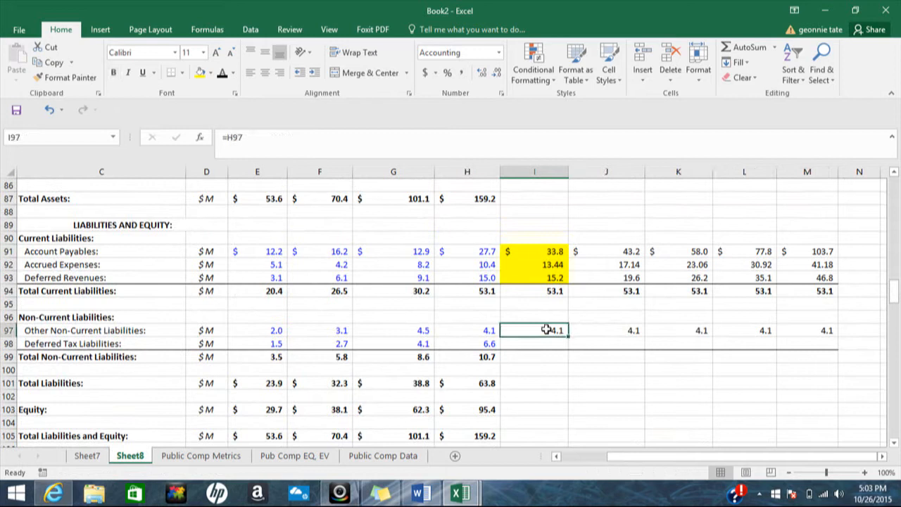
click(201, 72)
drag(894, 291, 893, 283)
click(542, 275)
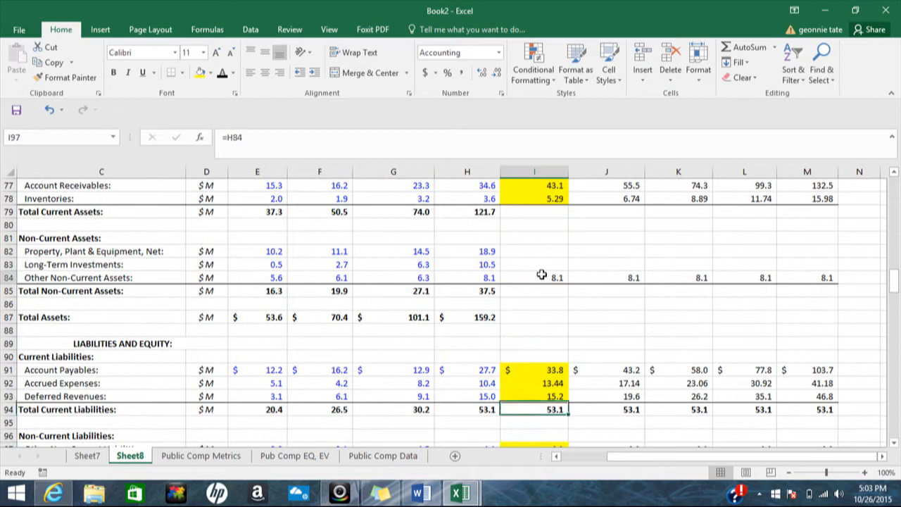
click(201, 74)
Step: Review the projected Statement of Cash Flows, checking the 2015 Net Profit cell I113 and the investing and financing lines
drag(895, 282, 895, 323)
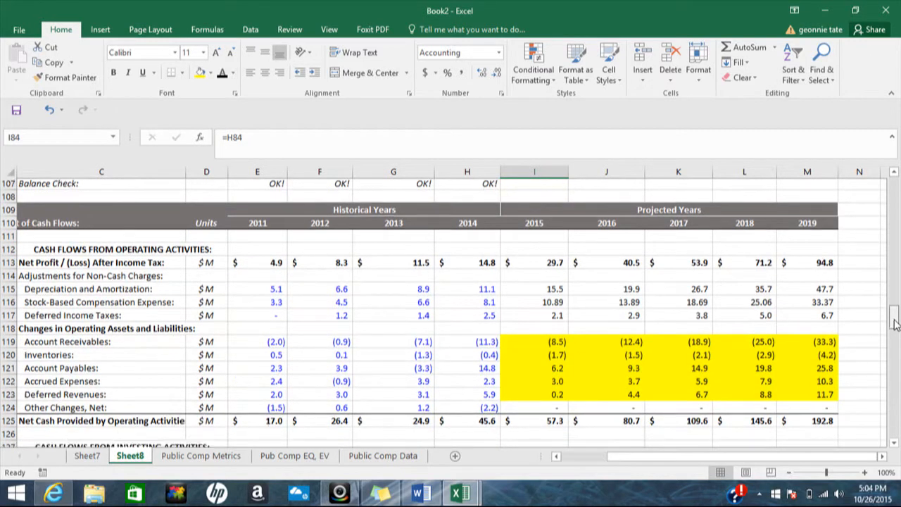
drag(896, 322, 894, 325)
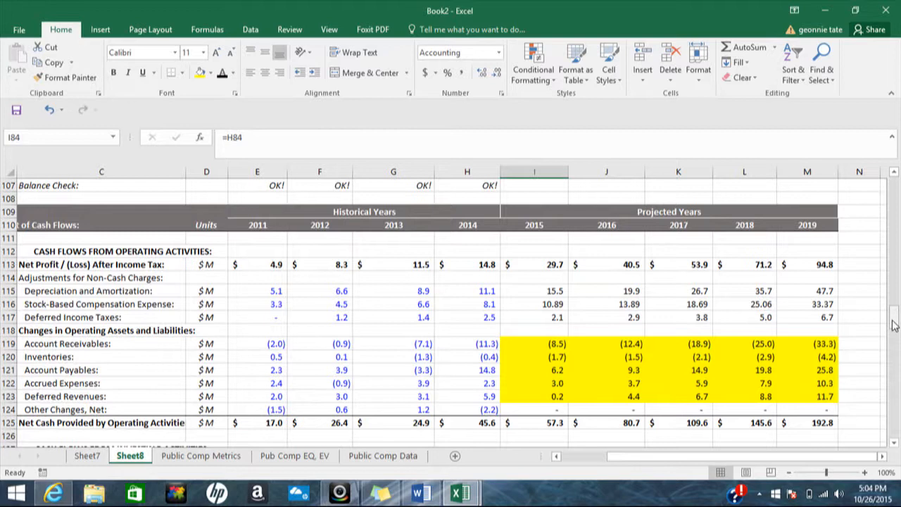
drag(894, 325, 894, 319)
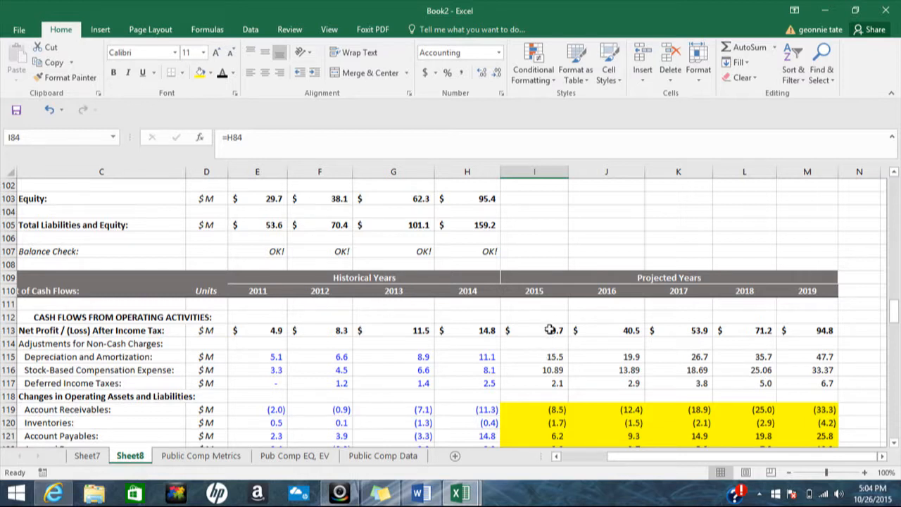
click(551, 330)
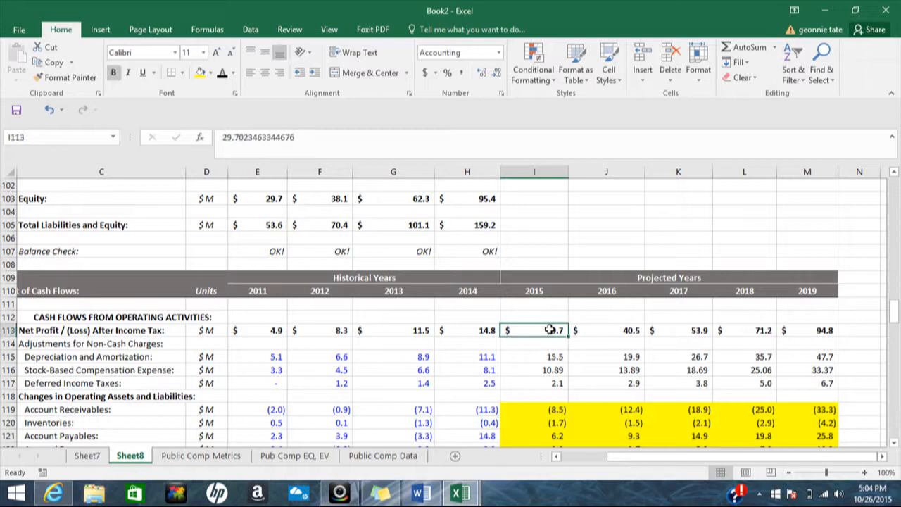
drag(897, 319, 897, 314)
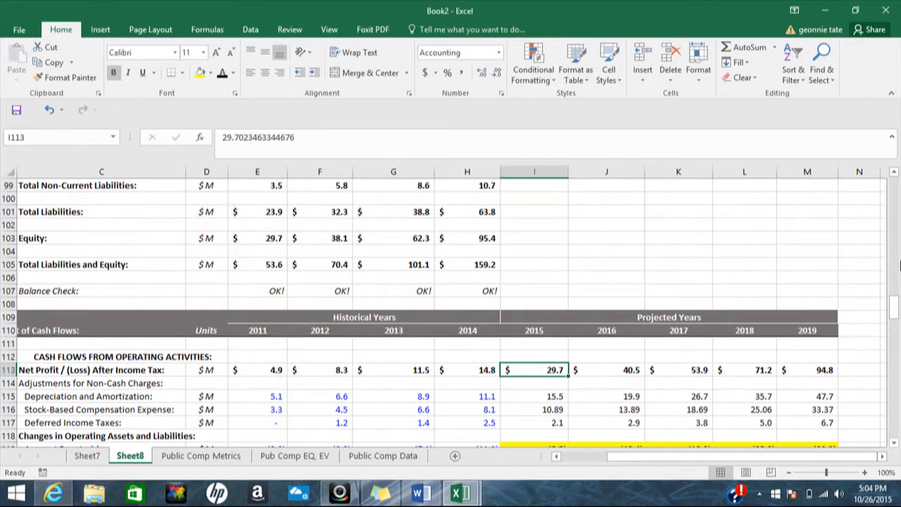
drag(894, 291, 895, 347)
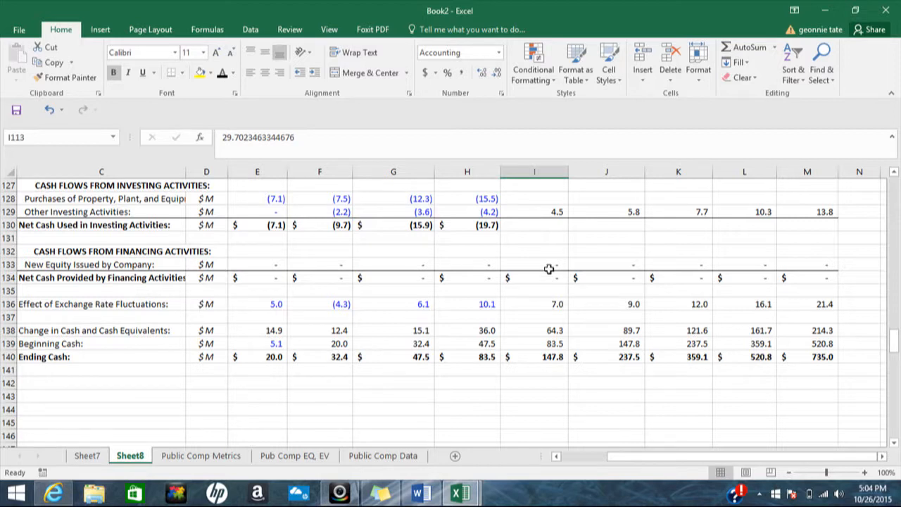
Step: Calculate 2015 Equity in I103 with the formula =+H103+I113 and fill the 2015 Net Profit cell I113 with yellow
drag(897, 345, 893, 308)
click(526, 276)
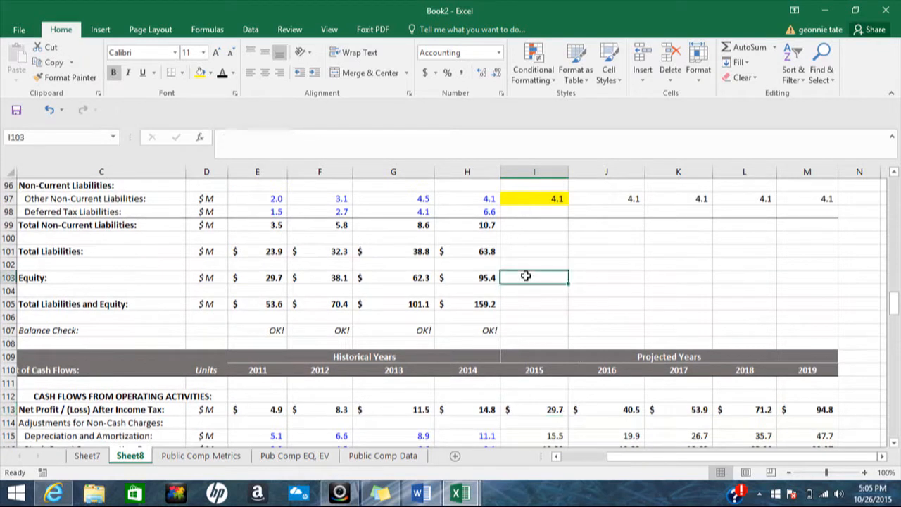
text(=)
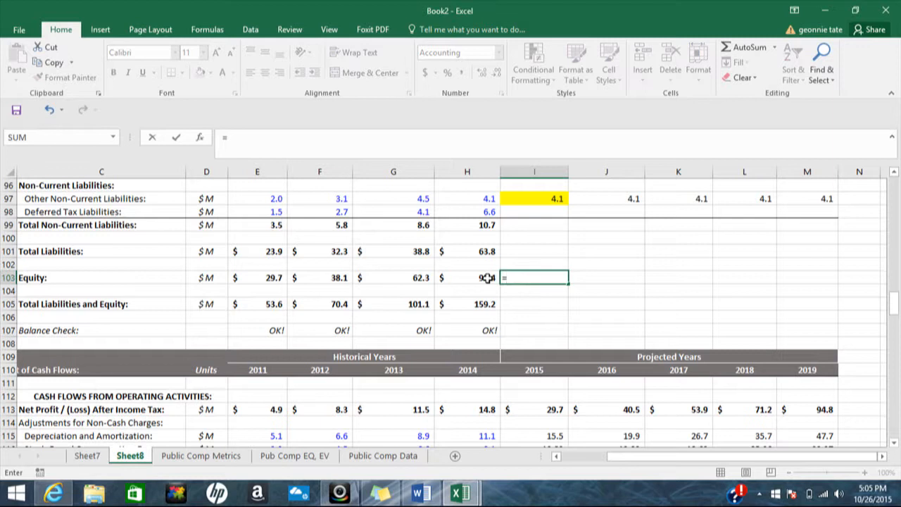
text(+)
click(487, 278)
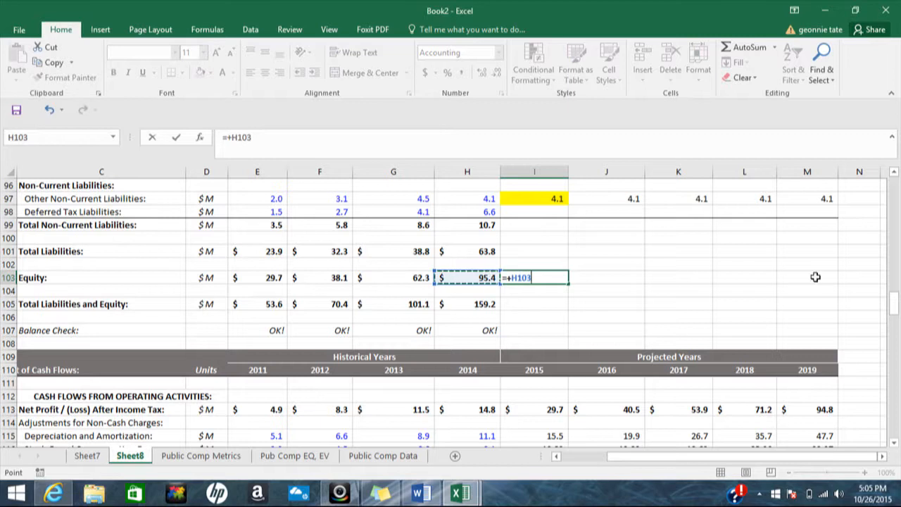
drag(895, 301, 896, 314)
text(+)
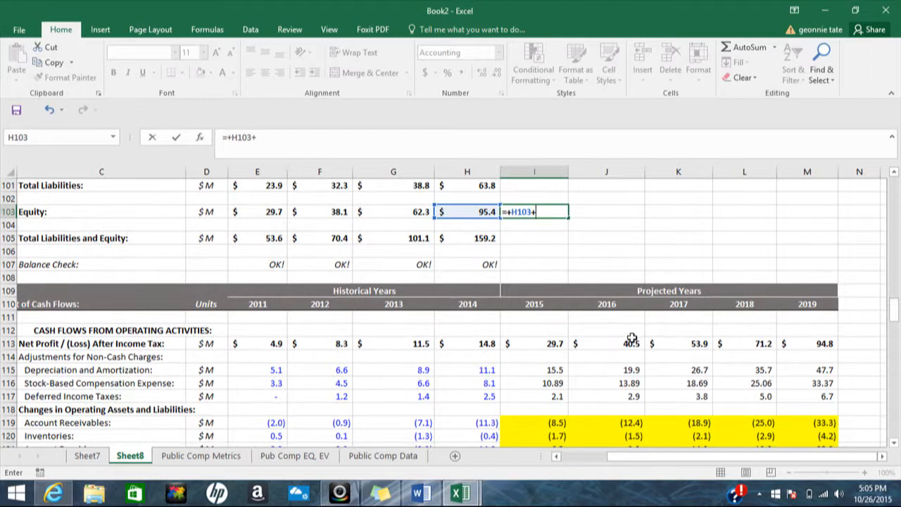
click(559, 343)
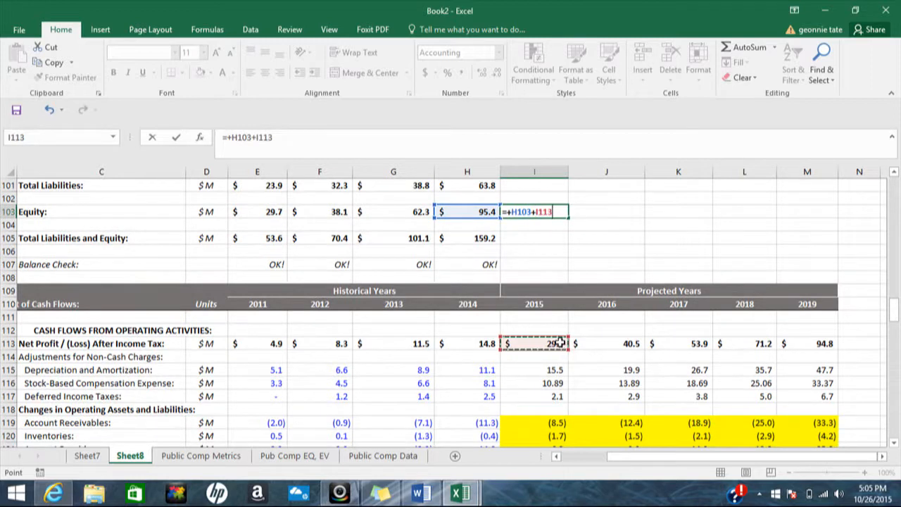
key(Return)
click(556, 343)
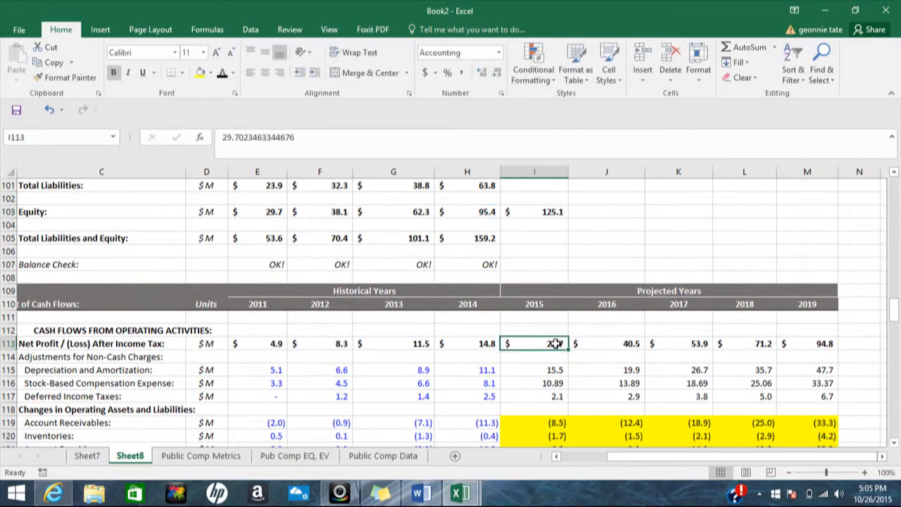
click(200, 74)
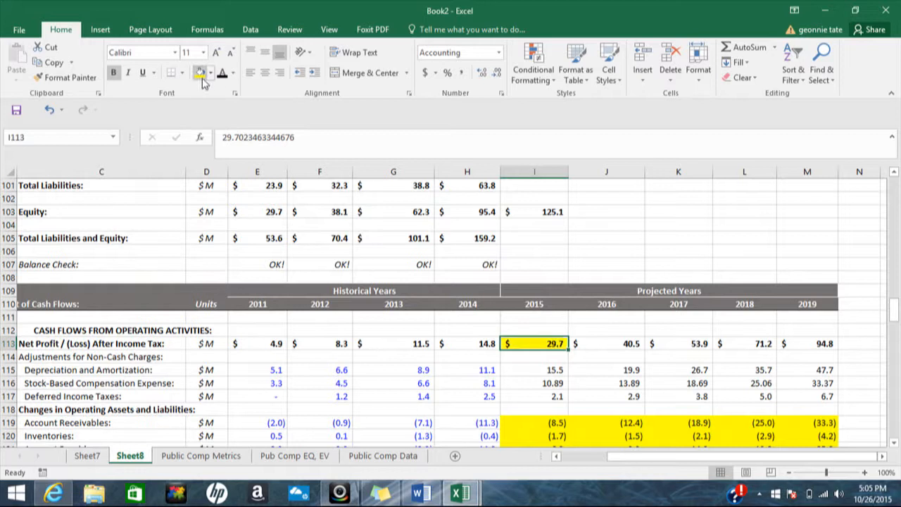
Step: Calculate 2015 Property, Plant & Equipment, Net in I82 with the formula =H82-I115
click(554, 370)
drag(894, 311, 893, 299)
scroll(844, 299, up, 3)
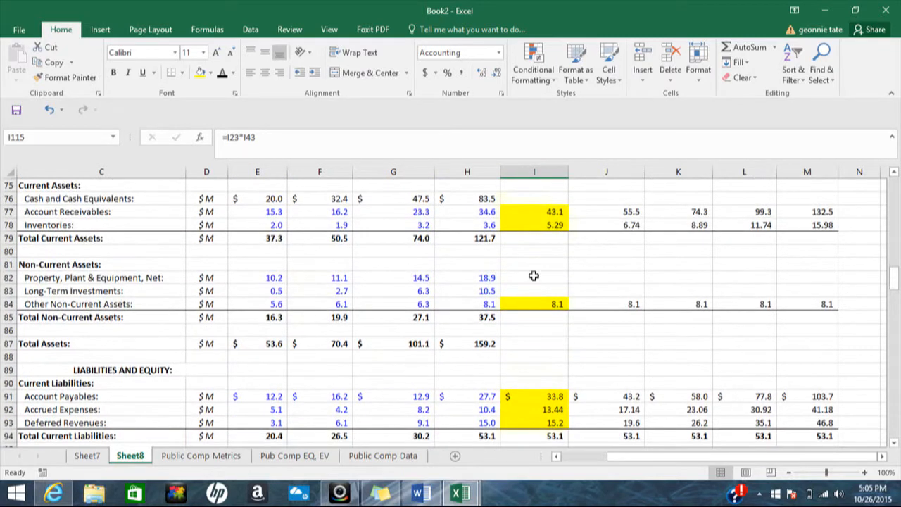
click(534, 276)
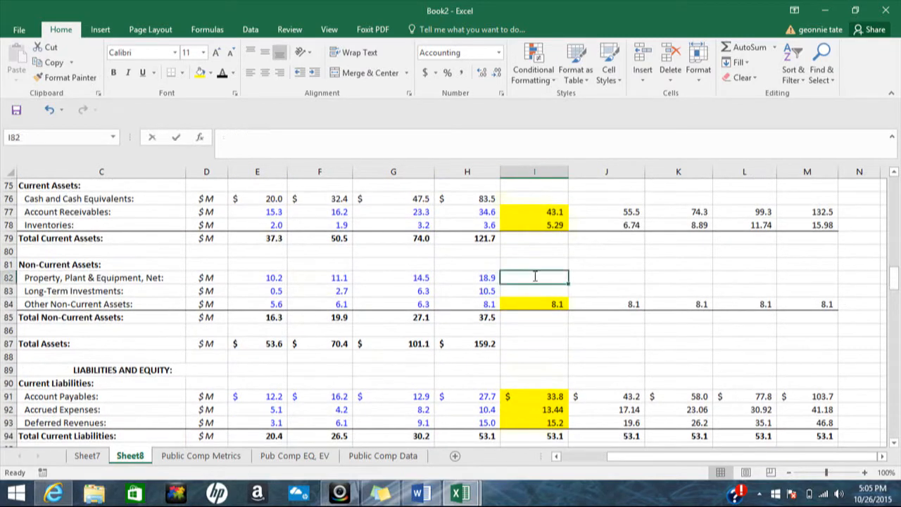
text(=)
click(482, 277)
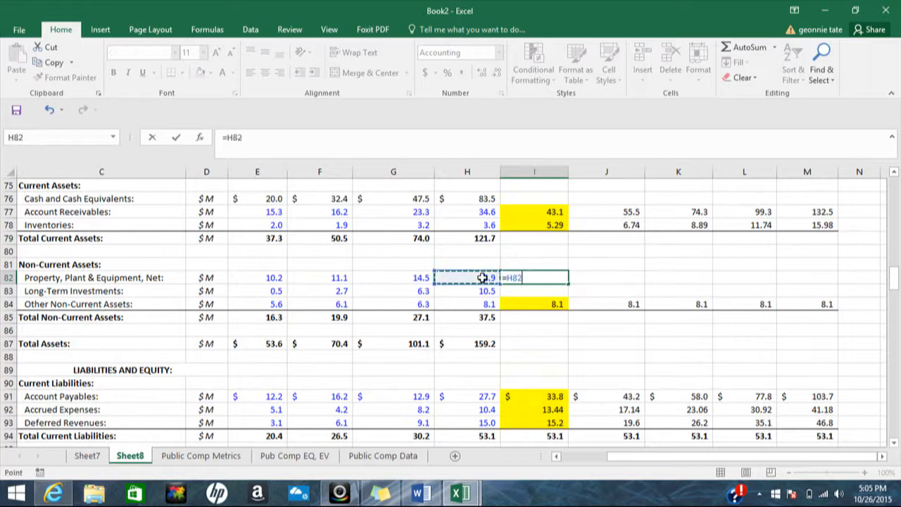
text(-)
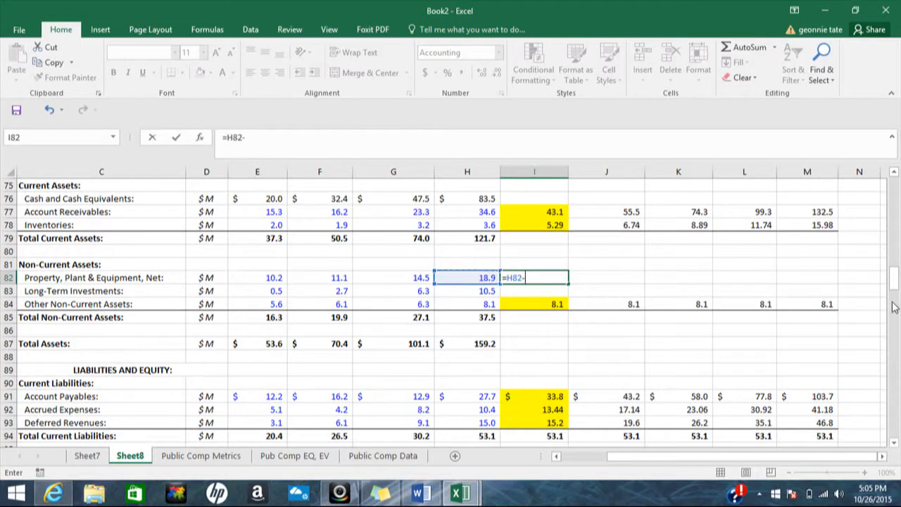
drag(894, 285, 894, 312)
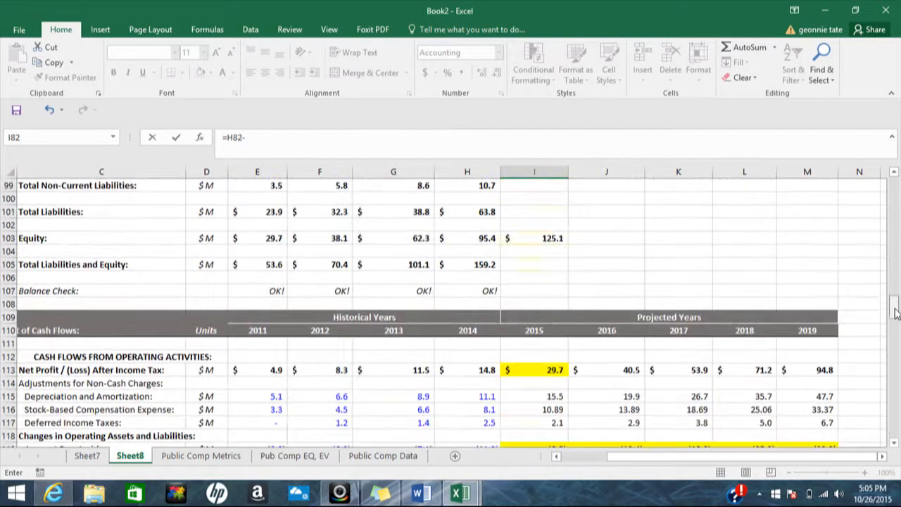
click(533, 395)
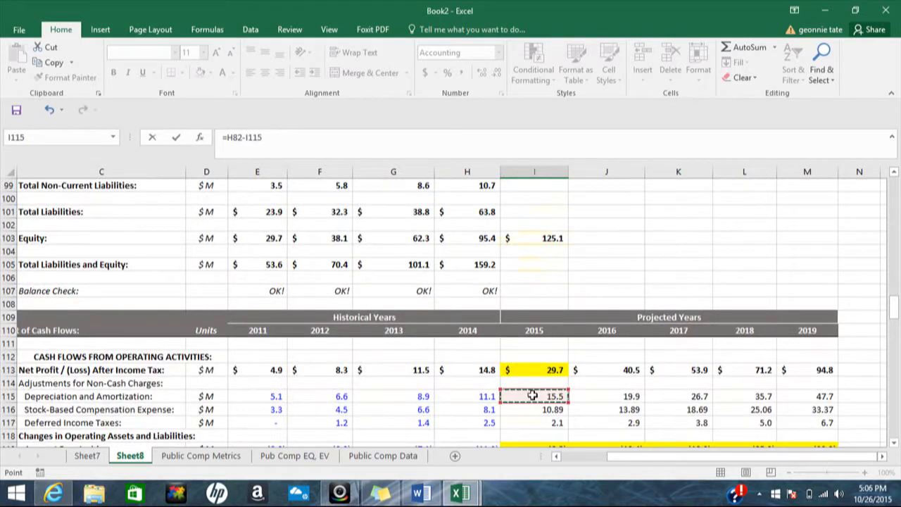
key(Return)
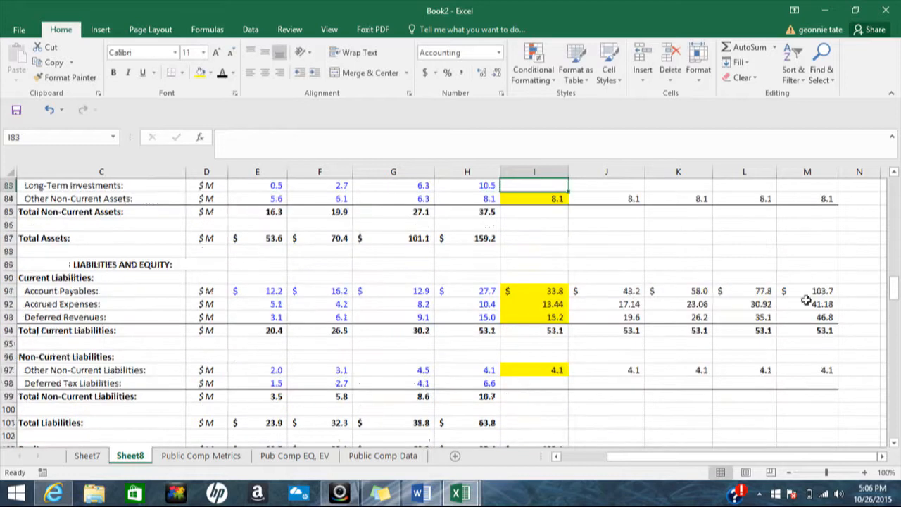
Step: Fill the 2015 Depreciation and Amortization cell I115 on the Statement of Cash Flows with yellow
drag(893, 285, 896, 310)
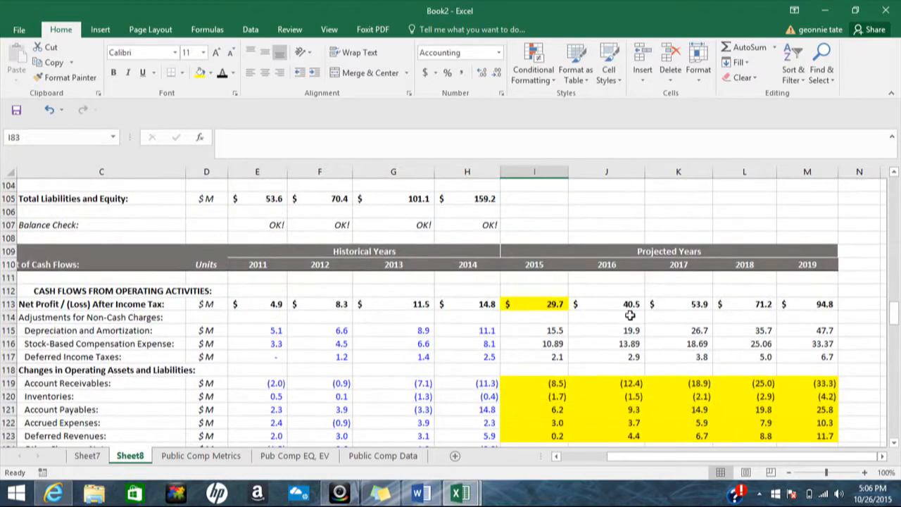
click(560, 329)
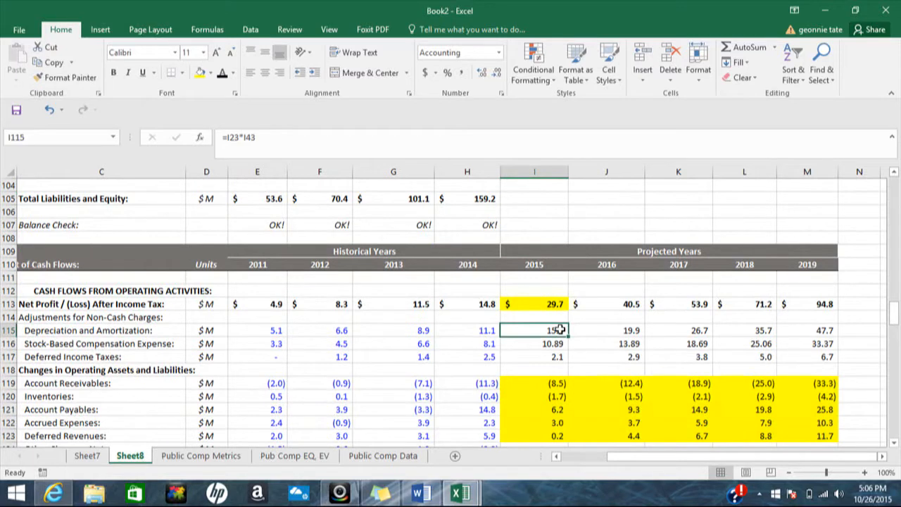
click(200, 74)
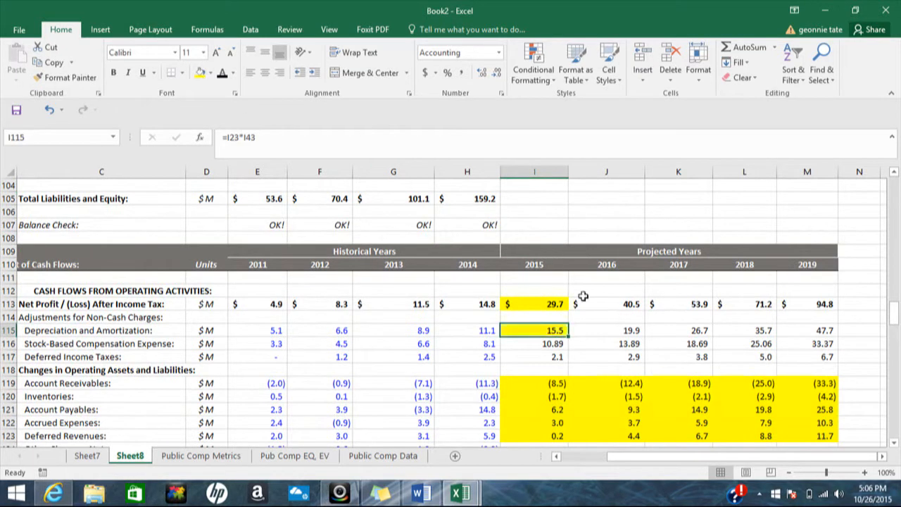
Step: Add stock-based compensation to 2015 Equity in I103 with the formula =+H103+I113+I116 and fill I116 with yellow
click(546, 343)
click(546, 343)
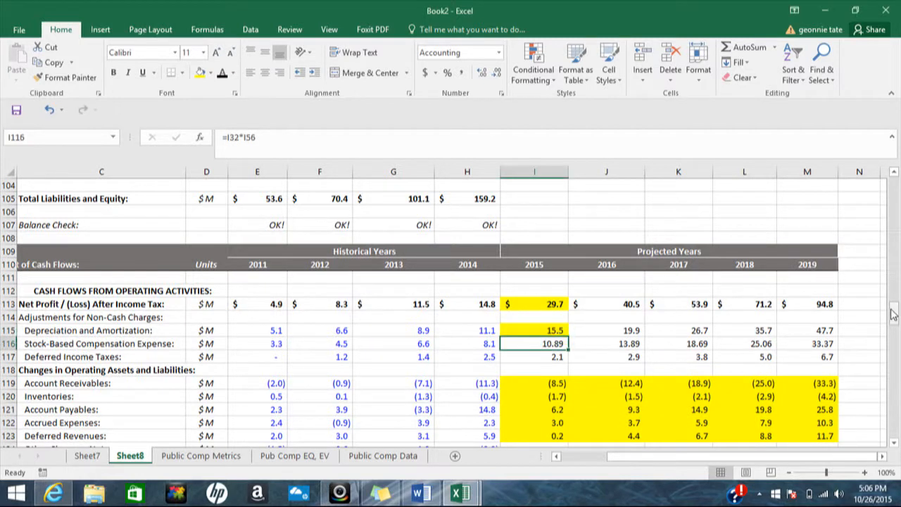
scroll(893, 315, up, 2)
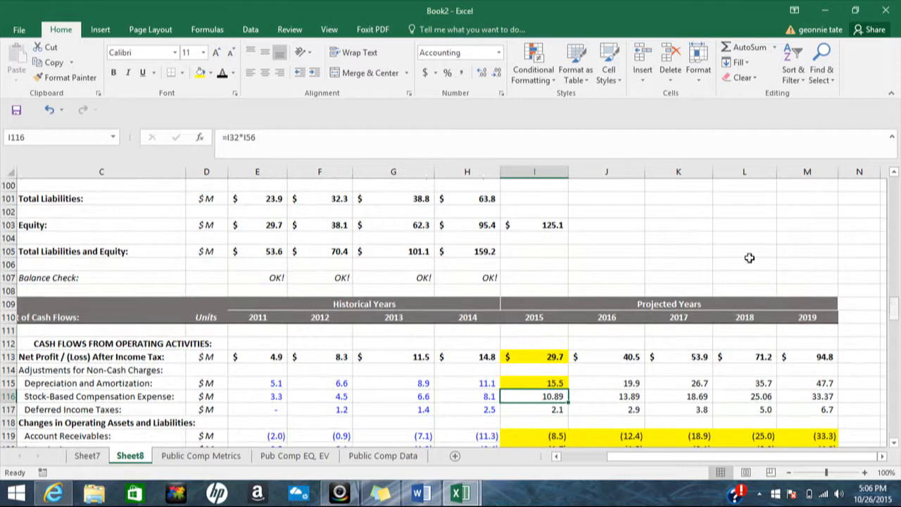
double_click(544, 224)
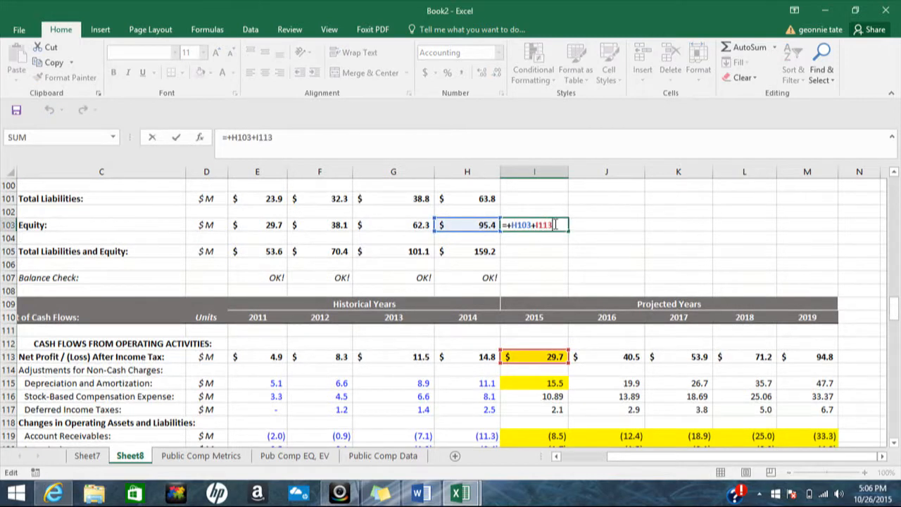
text(+)
click(538, 397)
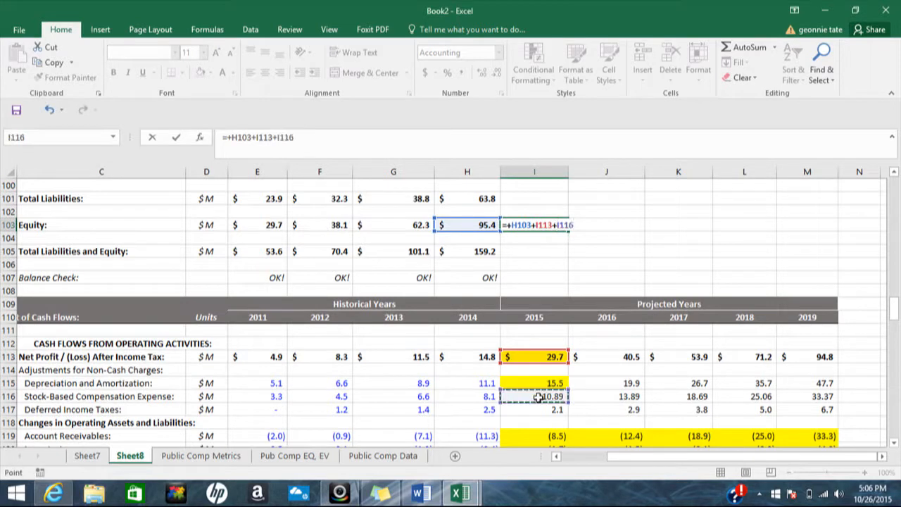
key(Return)
click(538, 397)
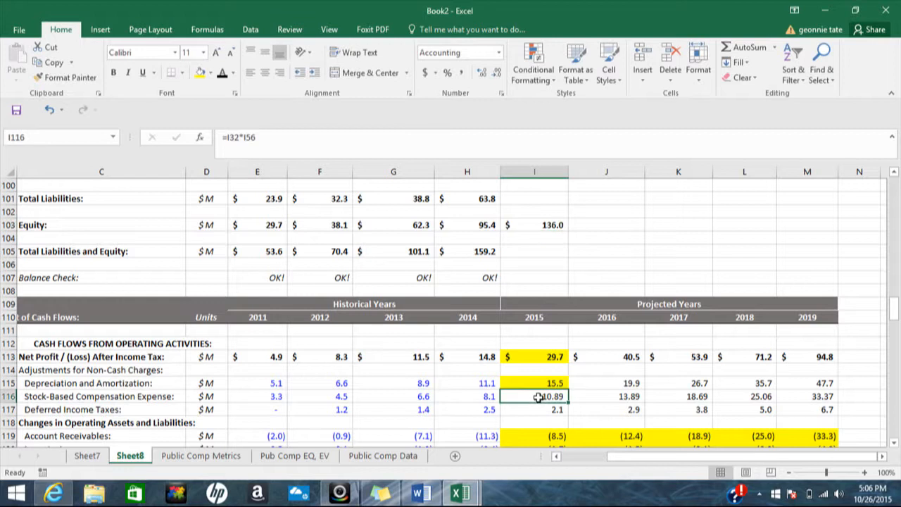
click(202, 79)
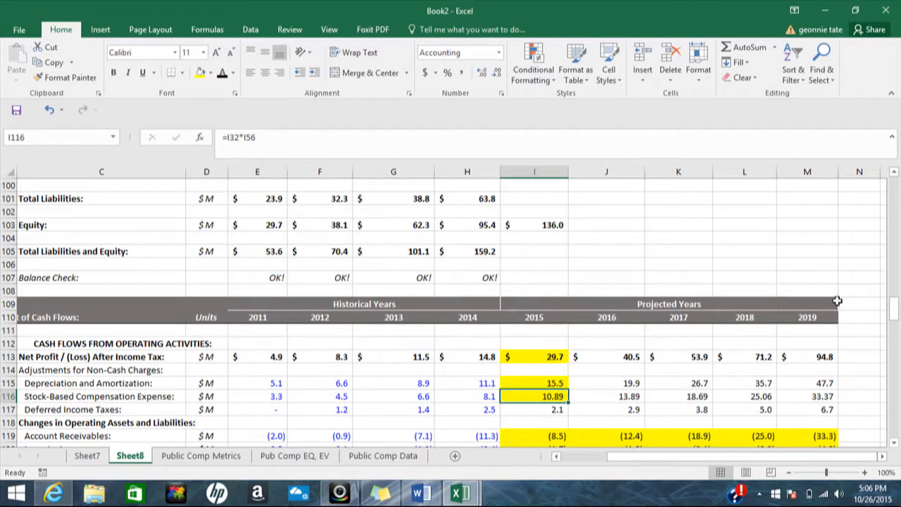
Step: Calculate 2015 Deferred Tax Liabilities in I98 with the formula =H98+I117
drag(896, 310, 896, 287)
click(532, 394)
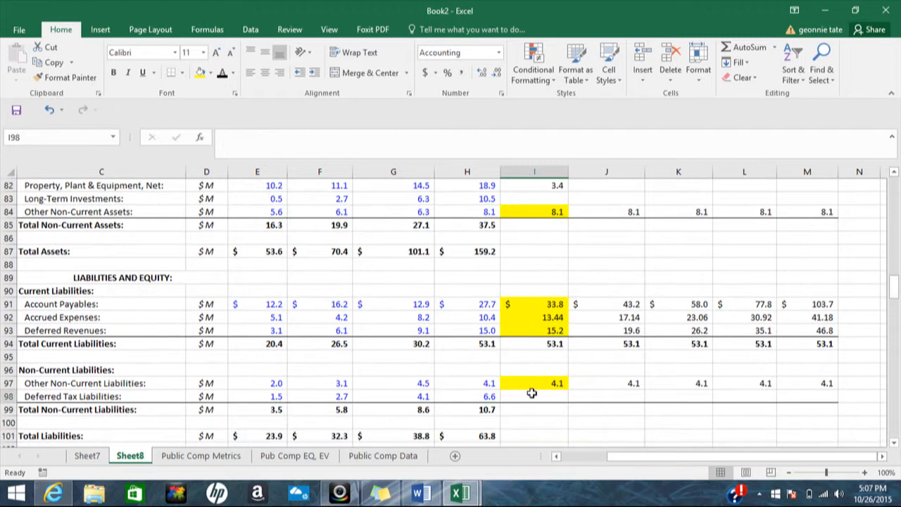
text(=)
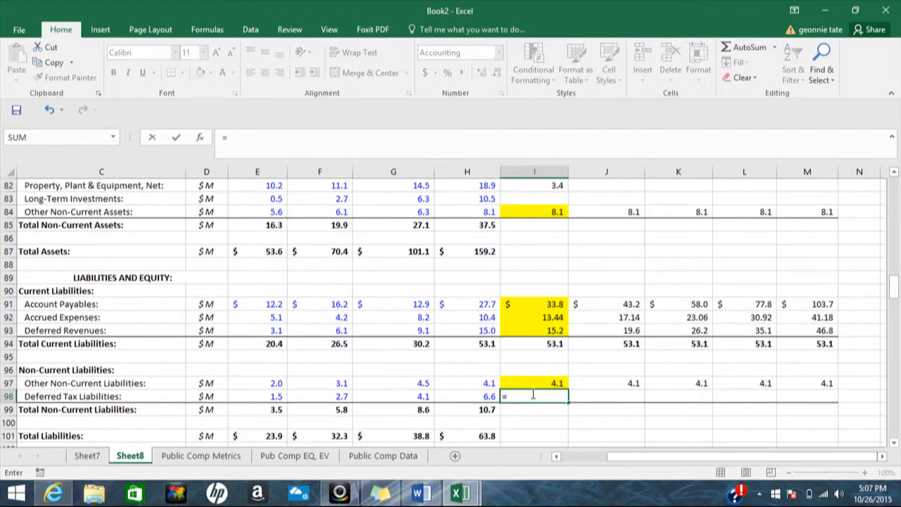
click(485, 396)
text(+)
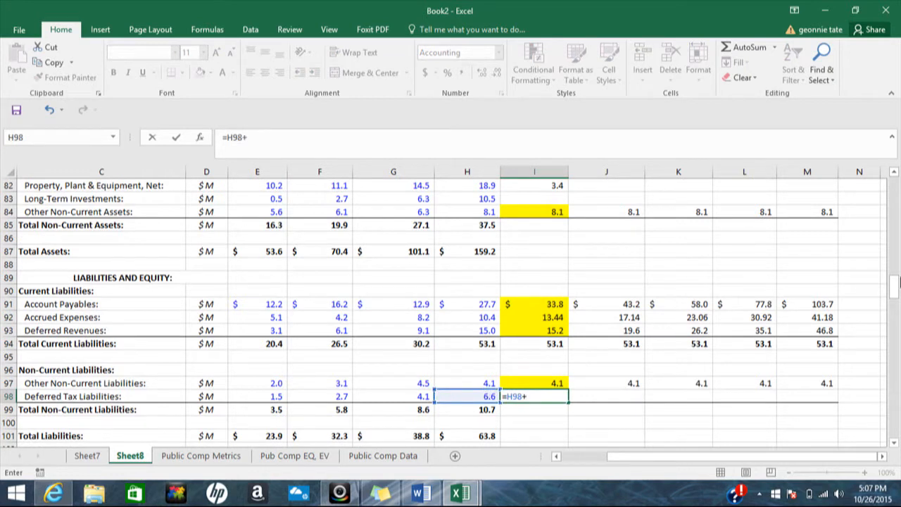
drag(897, 289, 895, 317)
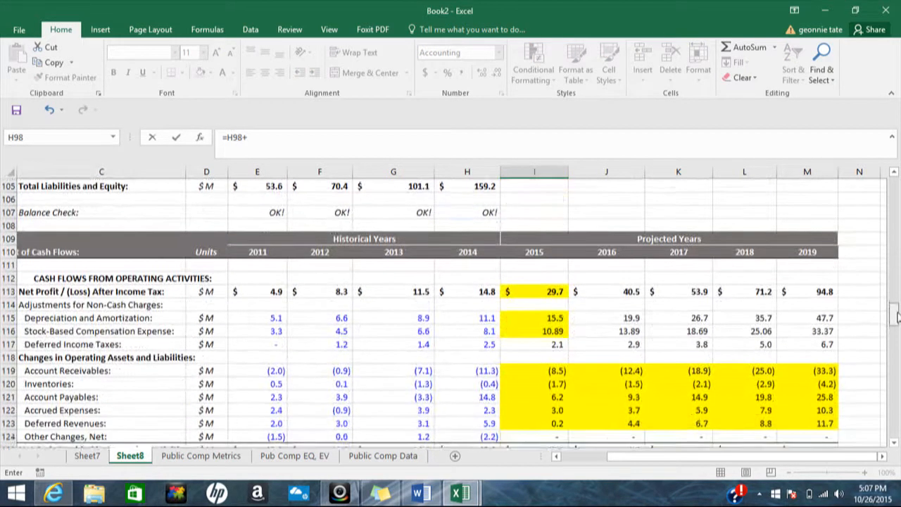
click(555, 344)
key(Return)
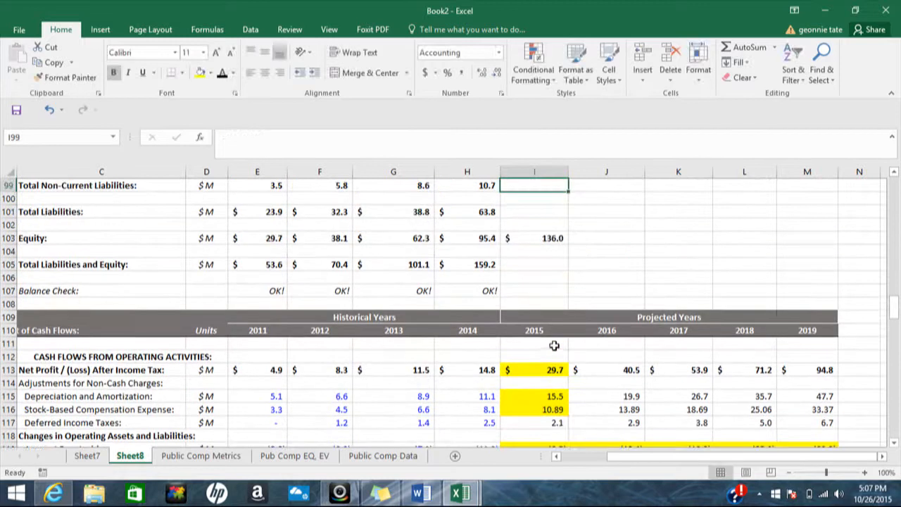
Step: Fill the 2015 Deferred Income Taxes in I117 and Deferred Tax Liabilities in I98 with yellow
click(543, 426)
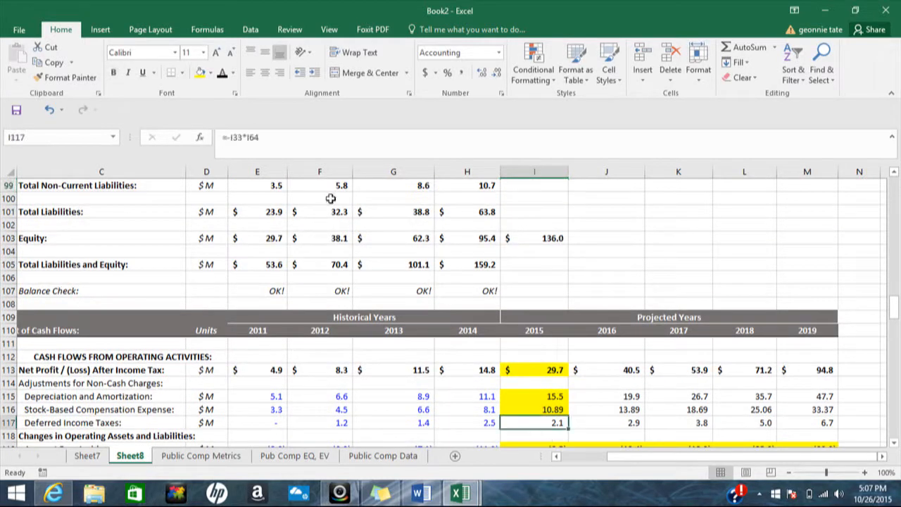
click(200, 74)
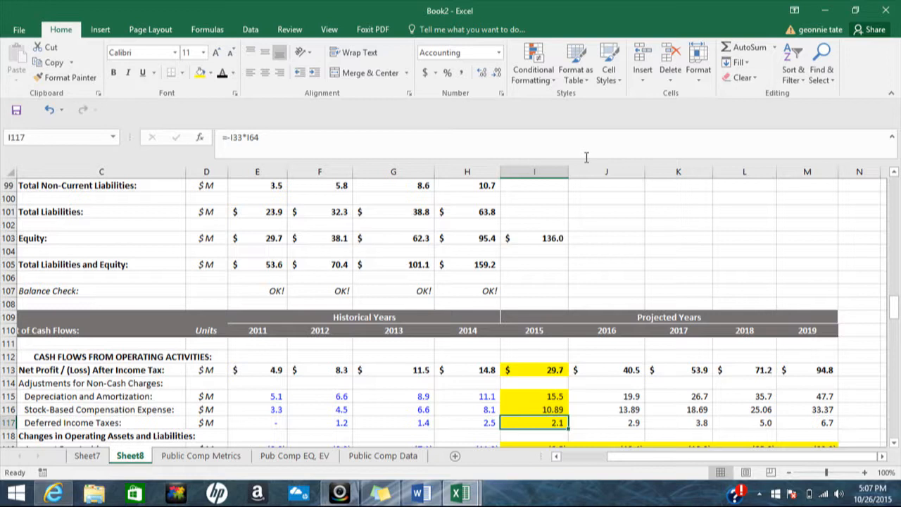
drag(895, 313, 894, 299)
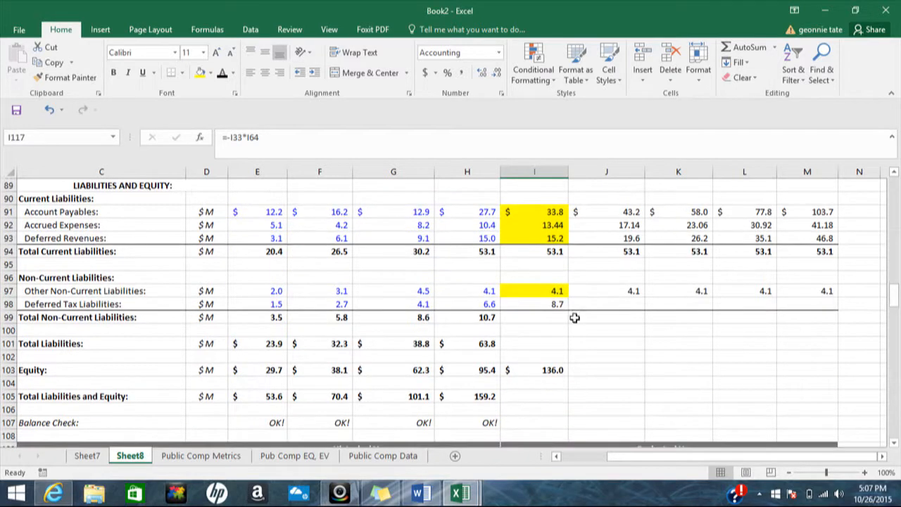
click(557, 306)
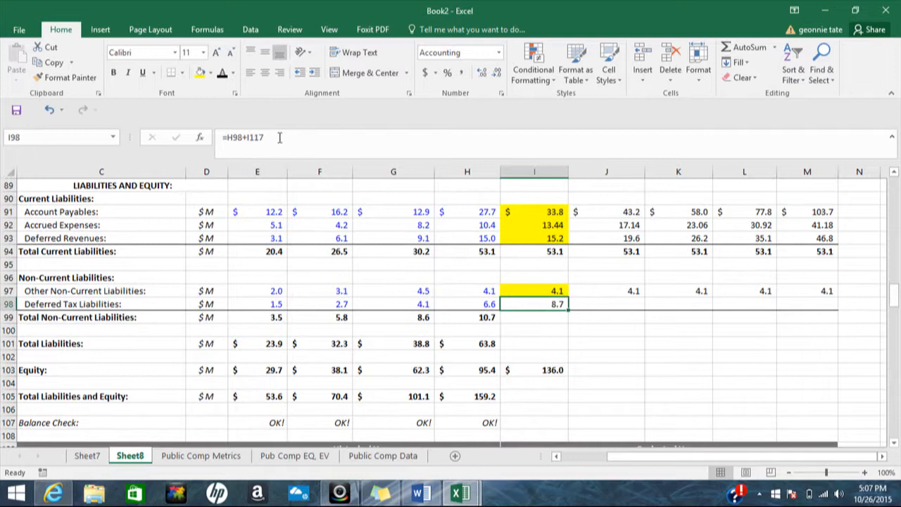
click(201, 76)
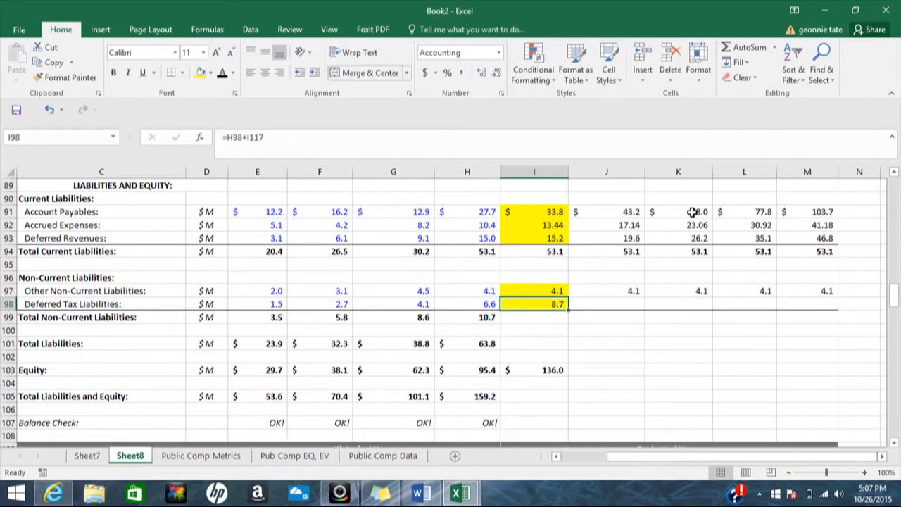
Step: Copy the 2015 Property, Plant & Equipment, Net formula in I82 across to 2019 in M82
drag(896, 298, 895, 324)
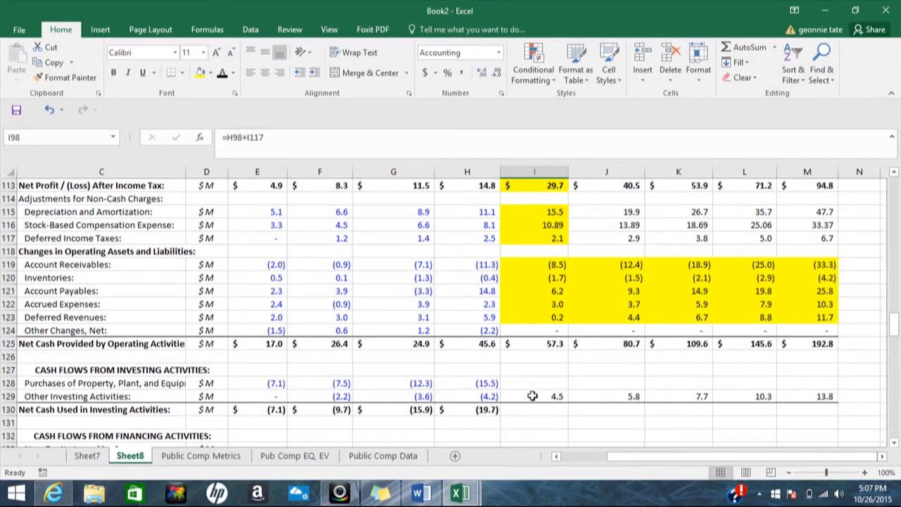
drag(895, 326, 894, 290)
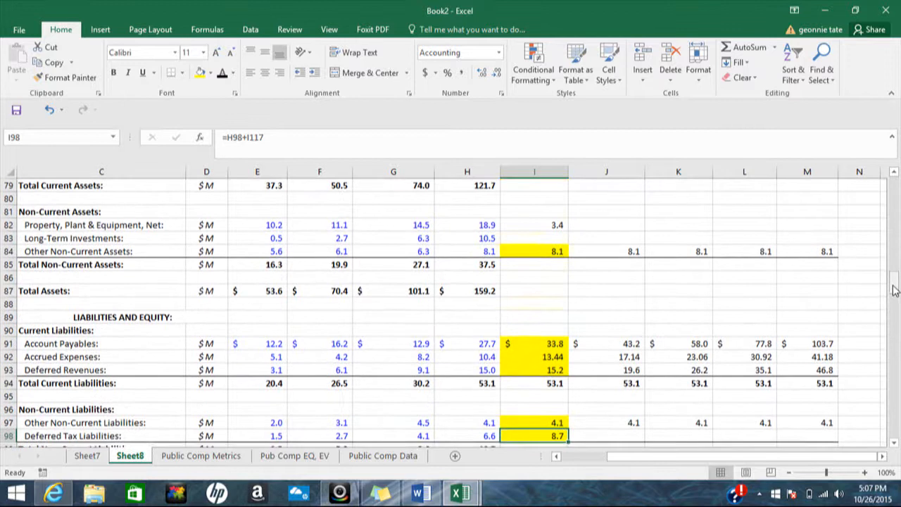
click(549, 226)
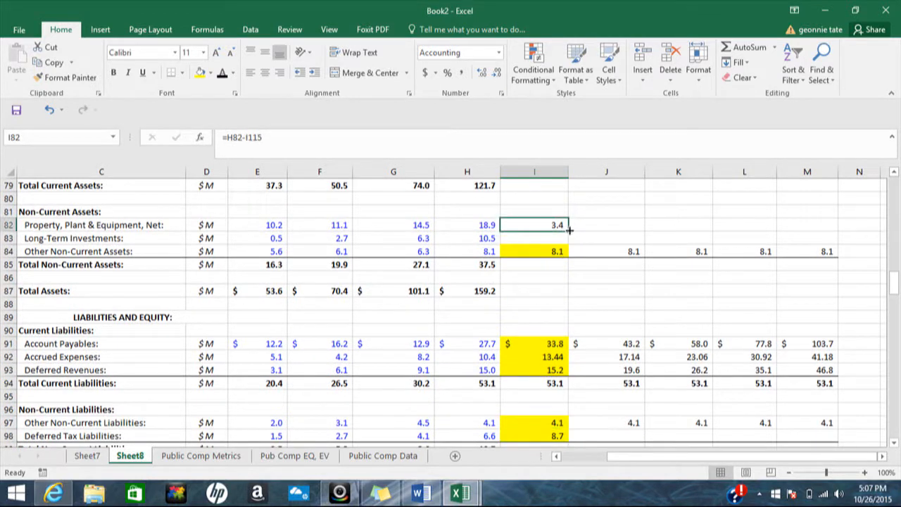
drag(570, 229, 811, 226)
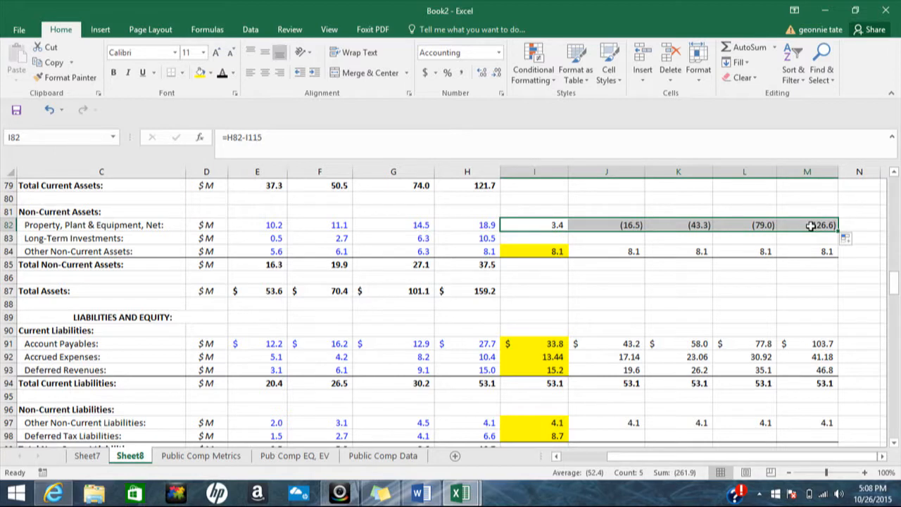
Step: Calculate 2015 Purchases of Property, Plant, and Equipment in I128 as CapEx % Revenue times revenue with the formula =I22*I43
drag(894, 283, 893, 214)
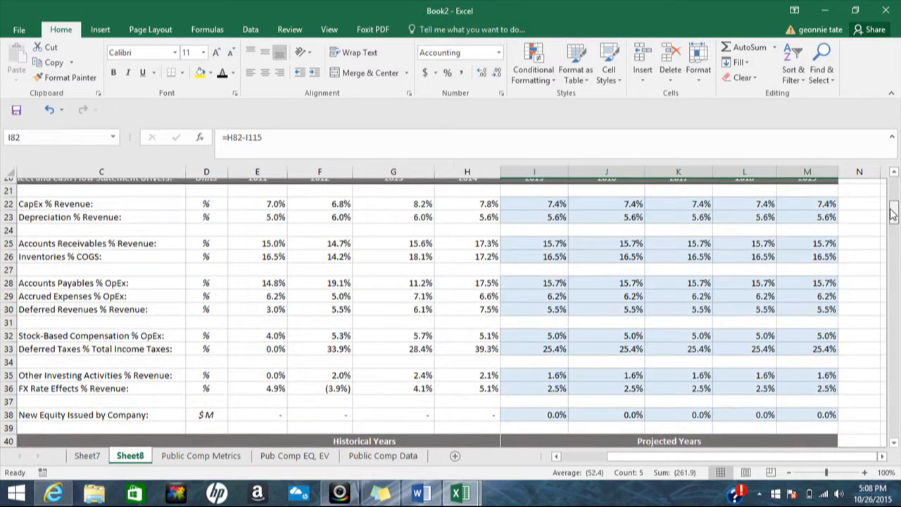
drag(893, 214, 893, 214)
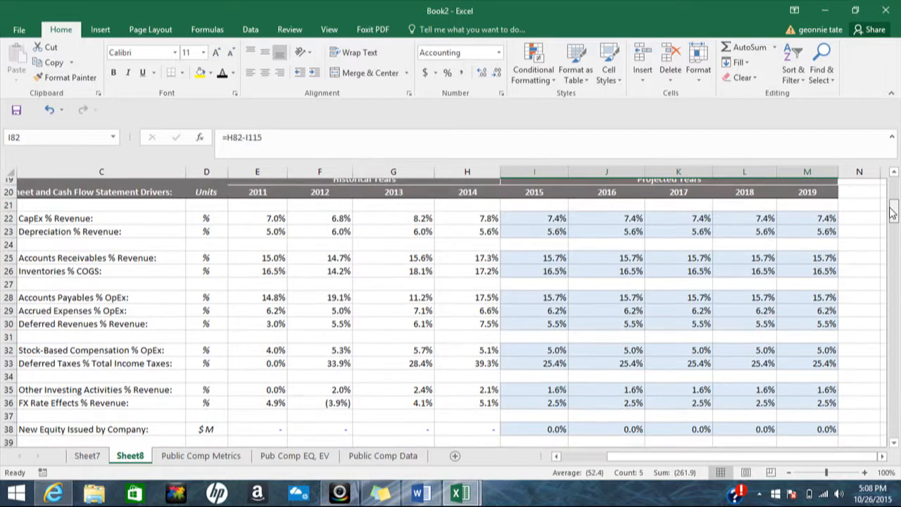
drag(893, 213, 895, 335)
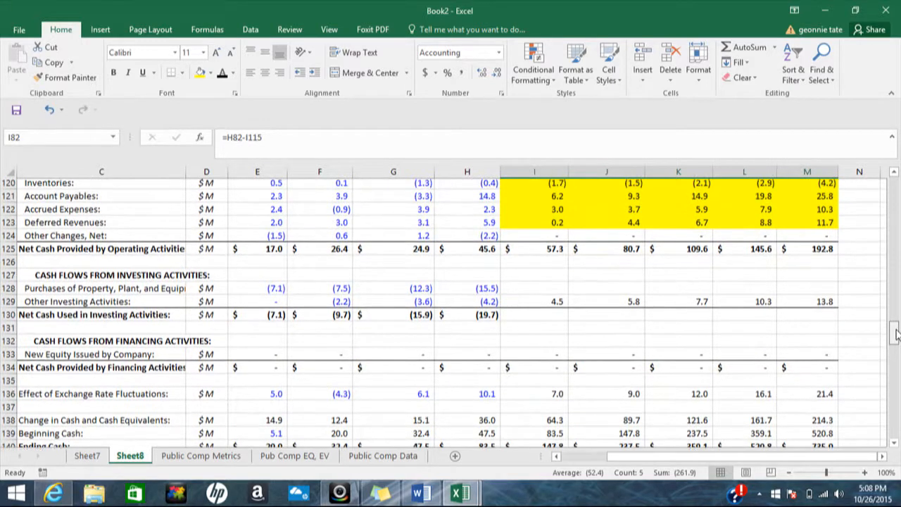
drag(896, 334, 896, 330)
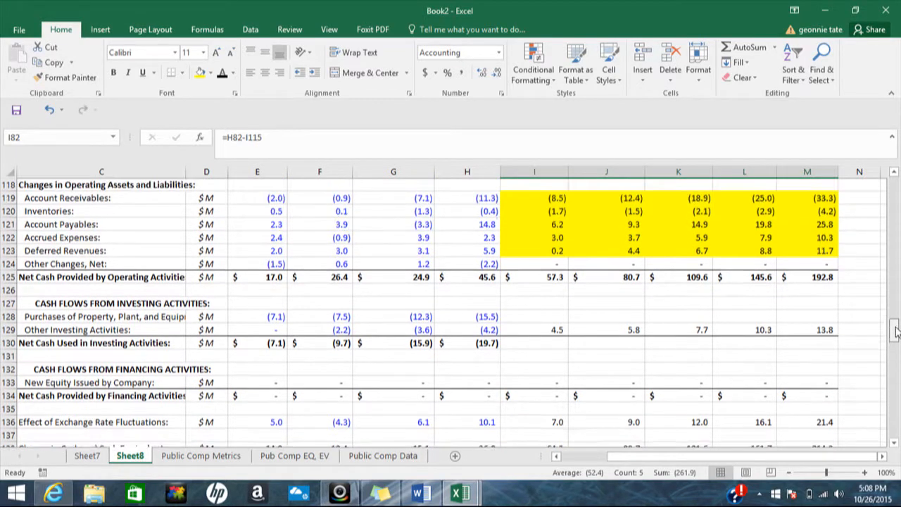
click(496, 317)
click(528, 315)
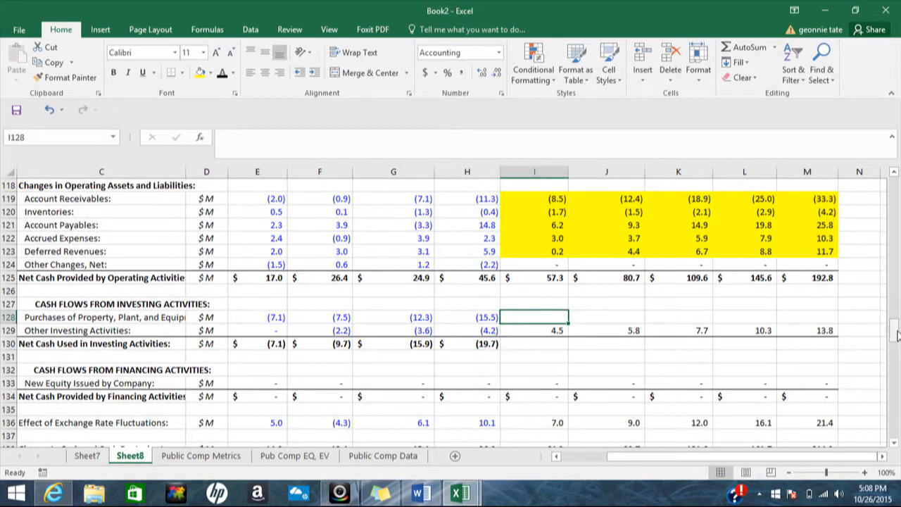
drag(896, 335, 892, 354)
scroll(891, 338, up, 2)
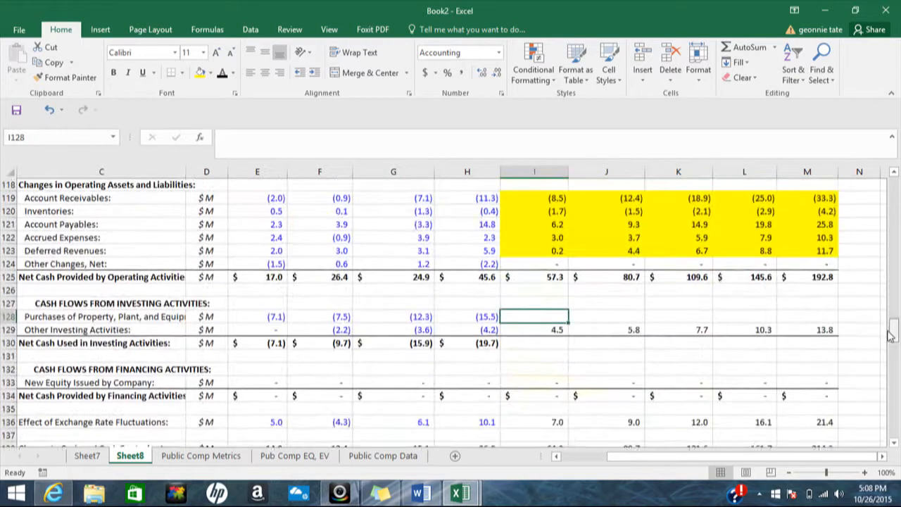
text(=)
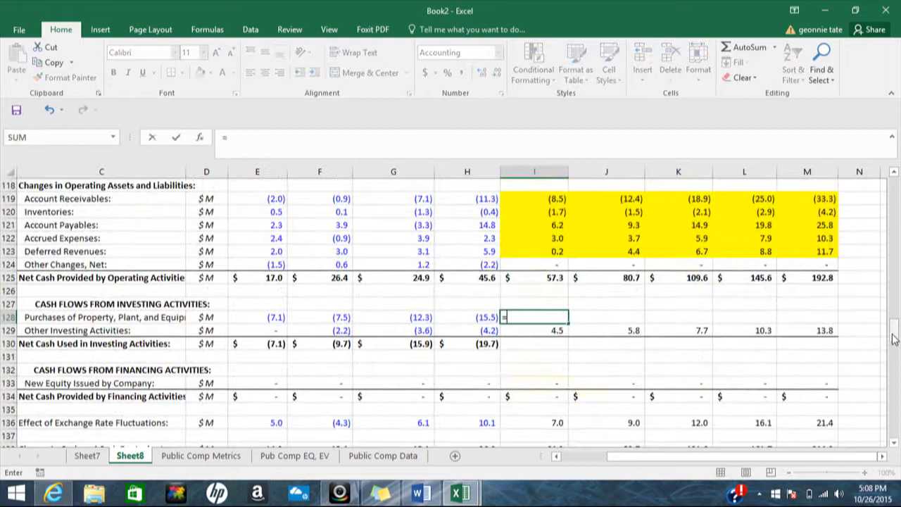
drag(894, 338, 897, 214)
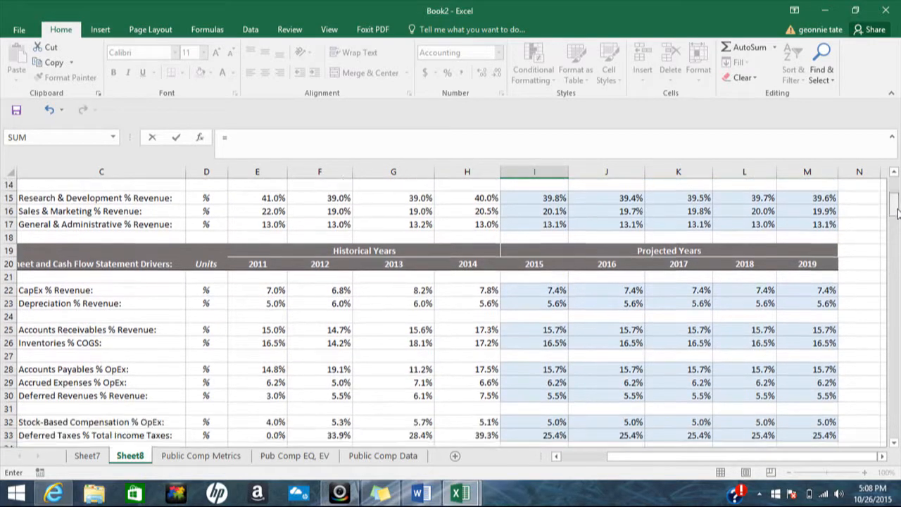
click(540, 291)
text(*)
drag(893, 216, 894, 242)
click(556, 301)
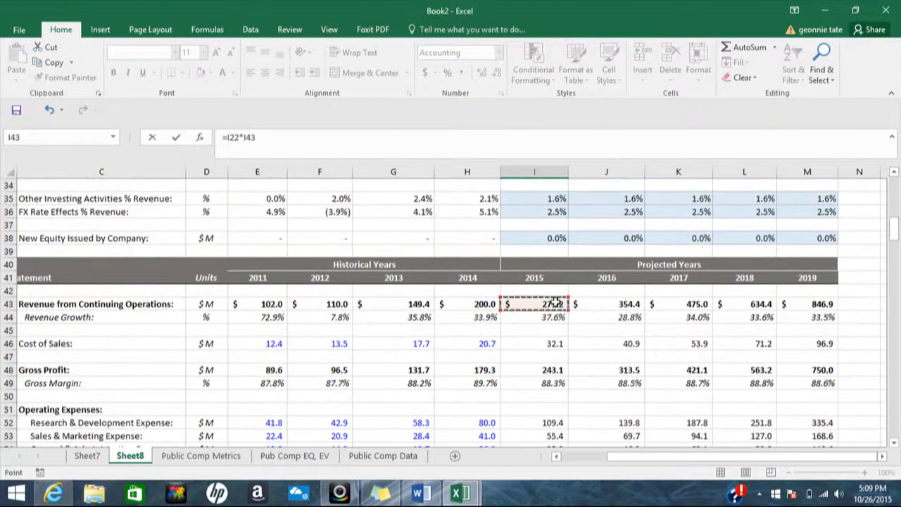
key(Return)
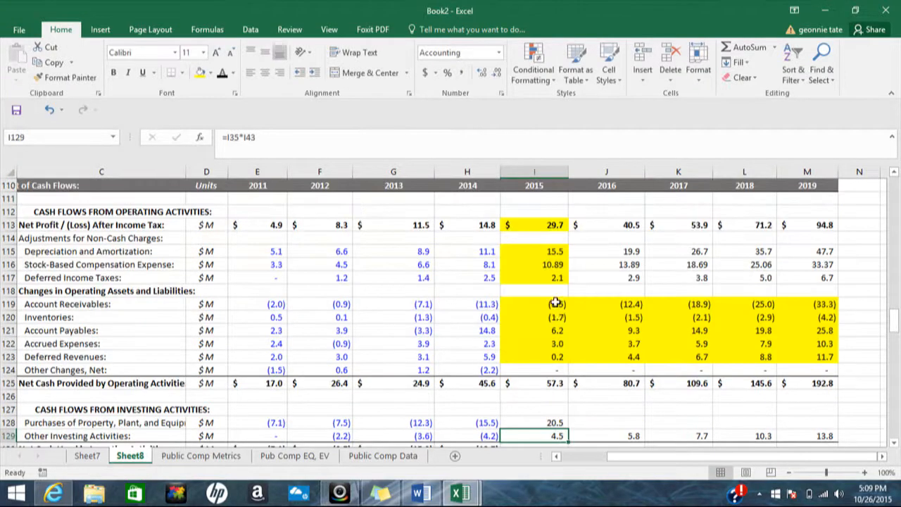
Step: Make the 2015 Purchases of Property, Plant, and Equipment formula in I128 negative, as =-I22*I43
double_click(549, 423)
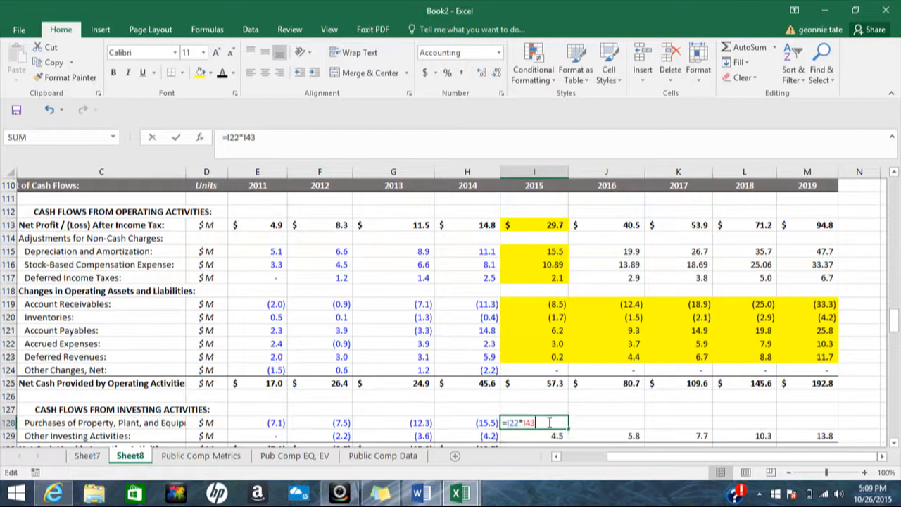
click(513, 422)
click(507, 422)
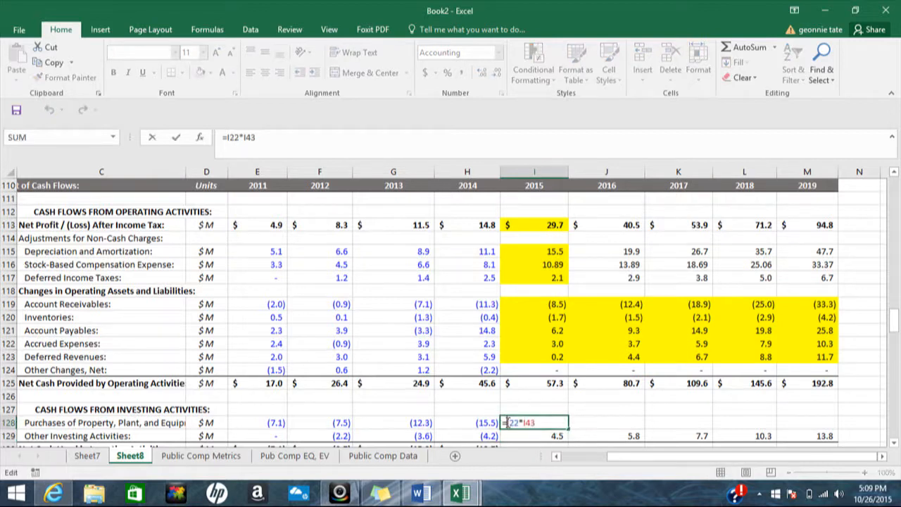
text(-)
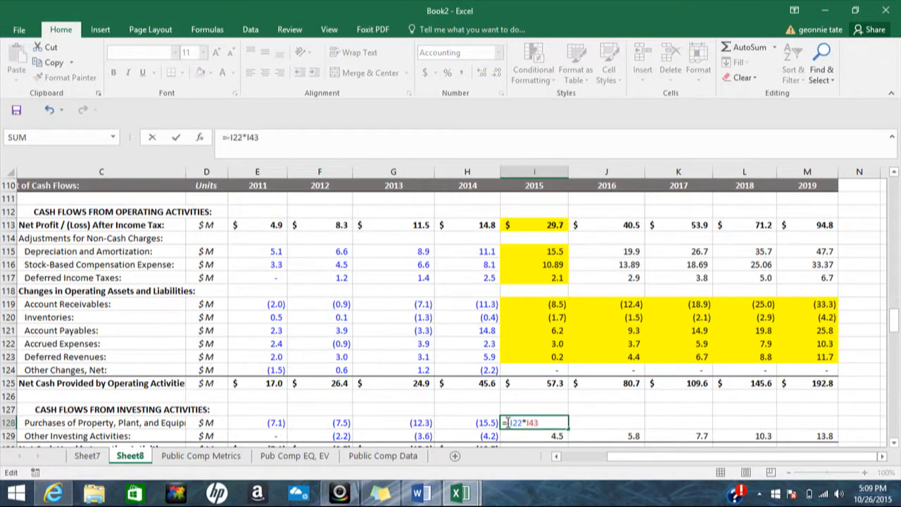
key(Return)
Step: Copy the 2015 Purchases of Property, Plant, and Equipment formula in I128 across to 2019 in M128
click(553, 424)
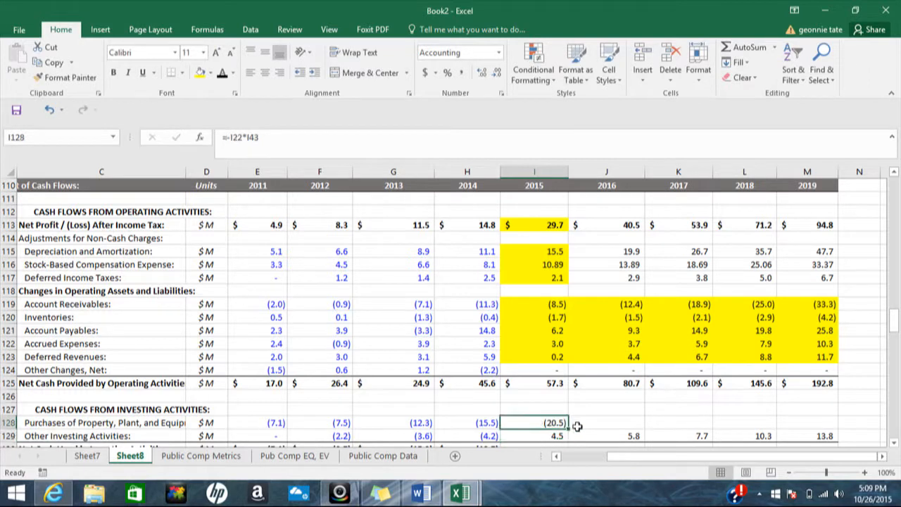
drag(570, 428, 822, 429)
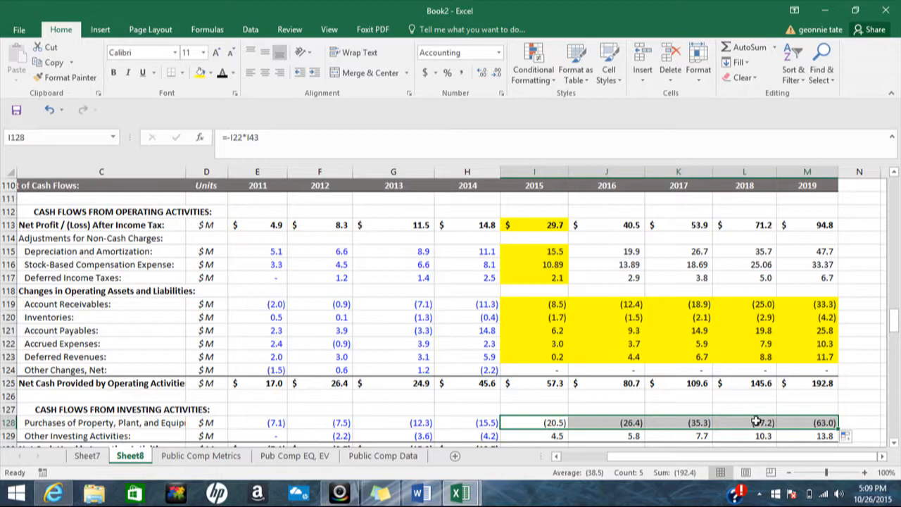
click(562, 406)
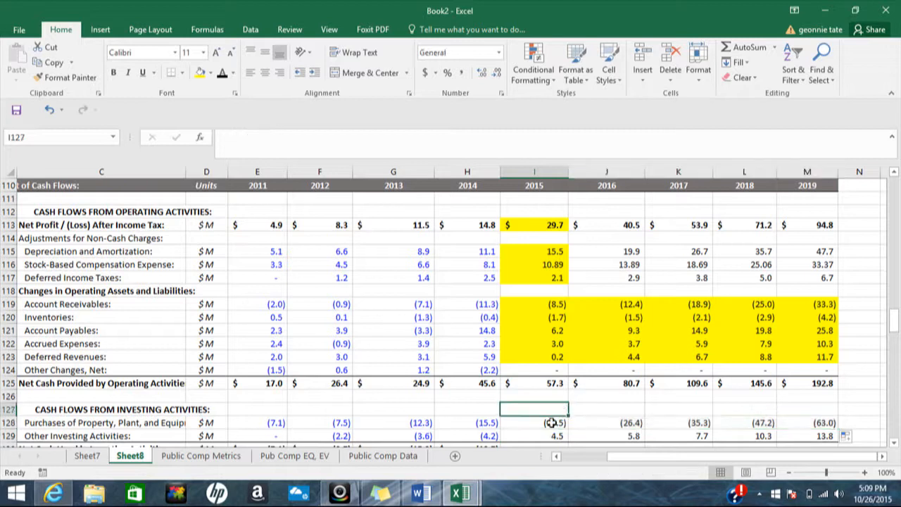
Step: Clear the 2015 Property, Plant & Equipment, Net formula from I82 on the balance sheet
click(553, 422)
scroll(894, 310, up, 2)
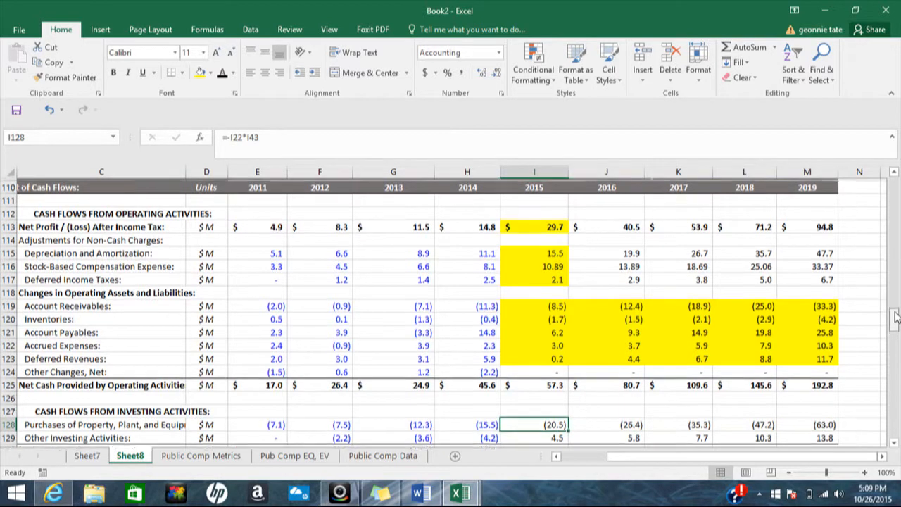
drag(895, 308, 891, 282)
click(563, 212)
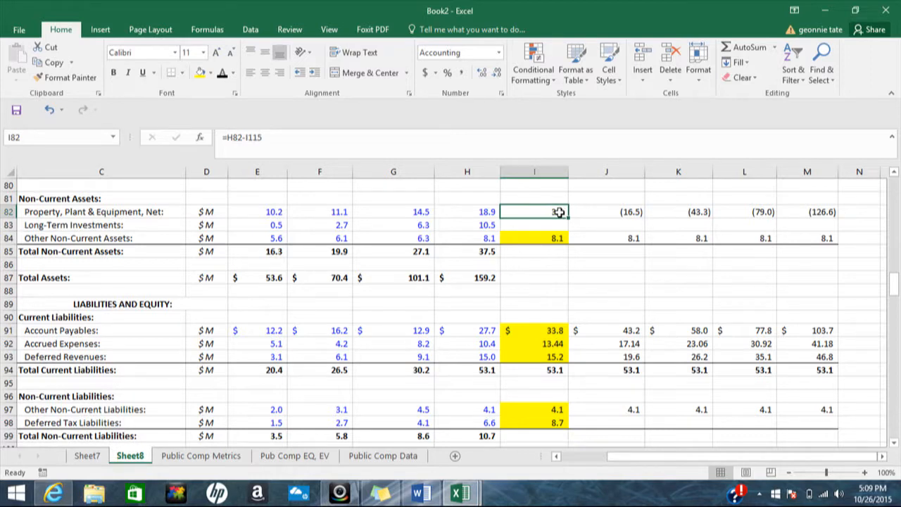
key(BackSpace)
click(538, 226)
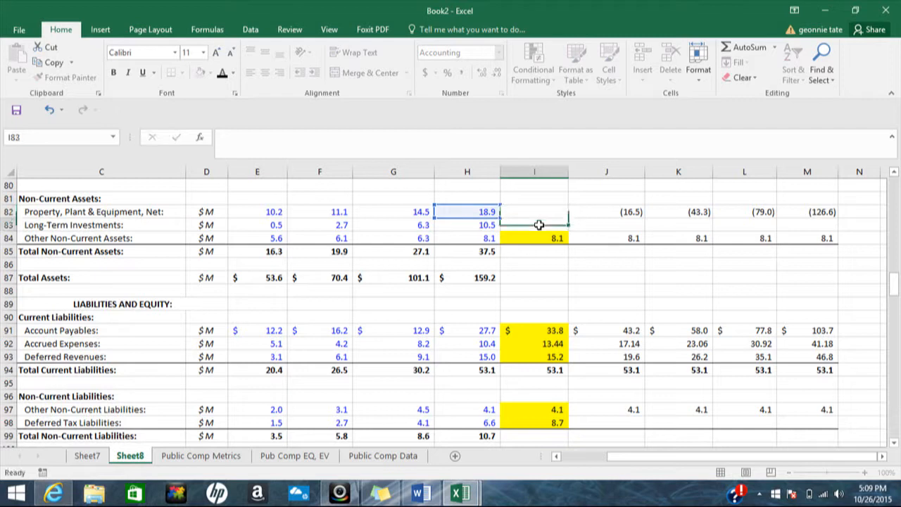
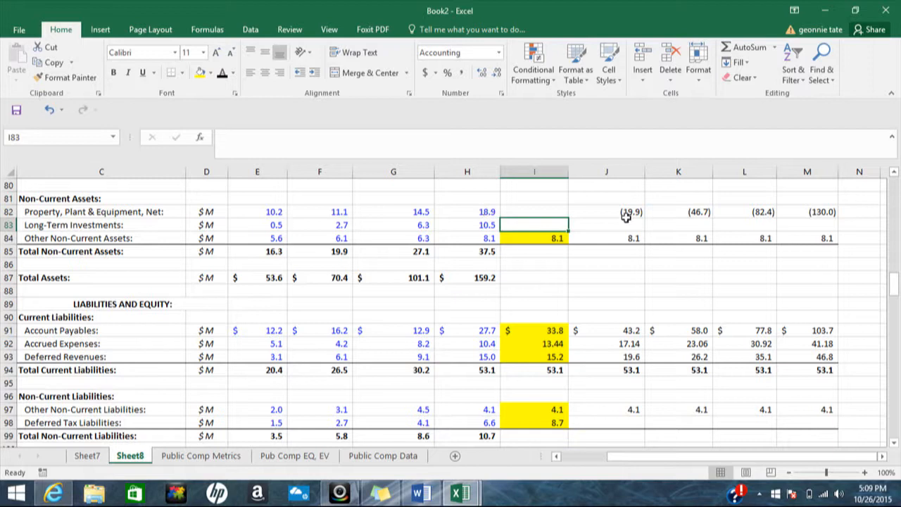
click(683, 212)
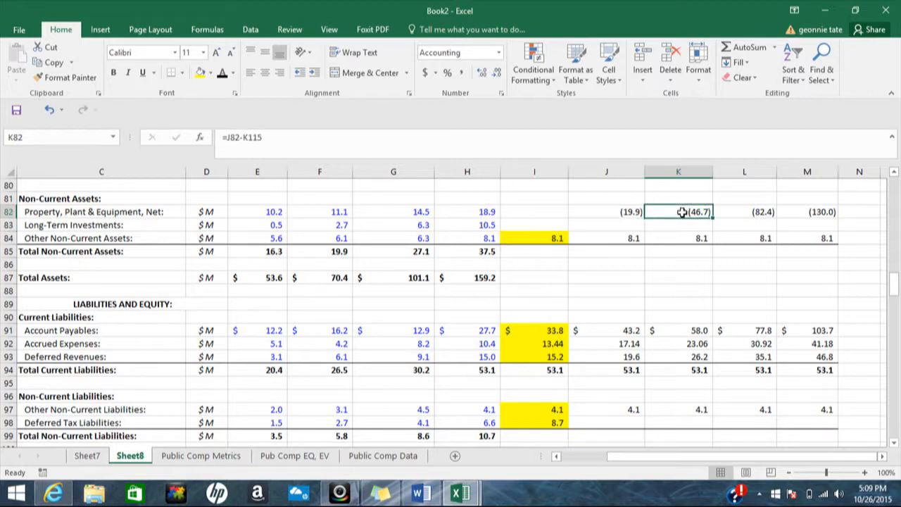
Step: Calculate 2015 Property, Plant & Equipment, Net in I82 with the formula =H82-I128-I116
click(531, 211)
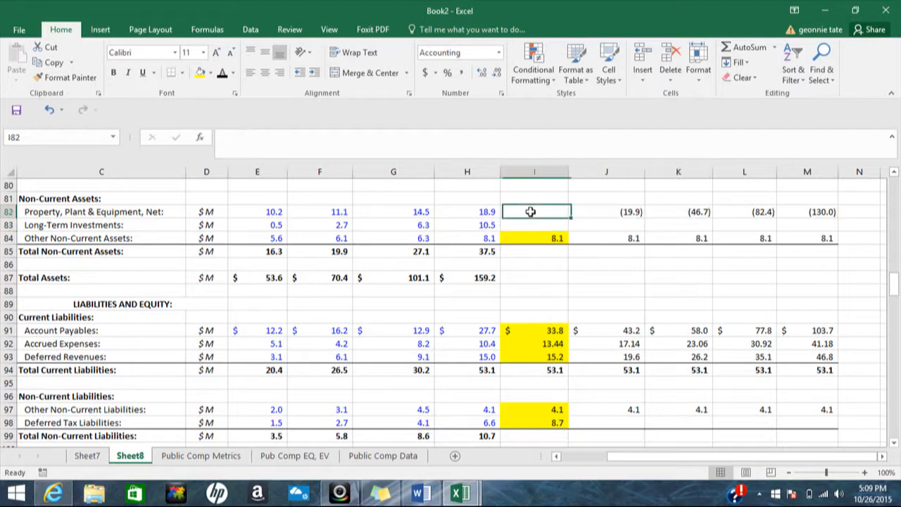
text(=)
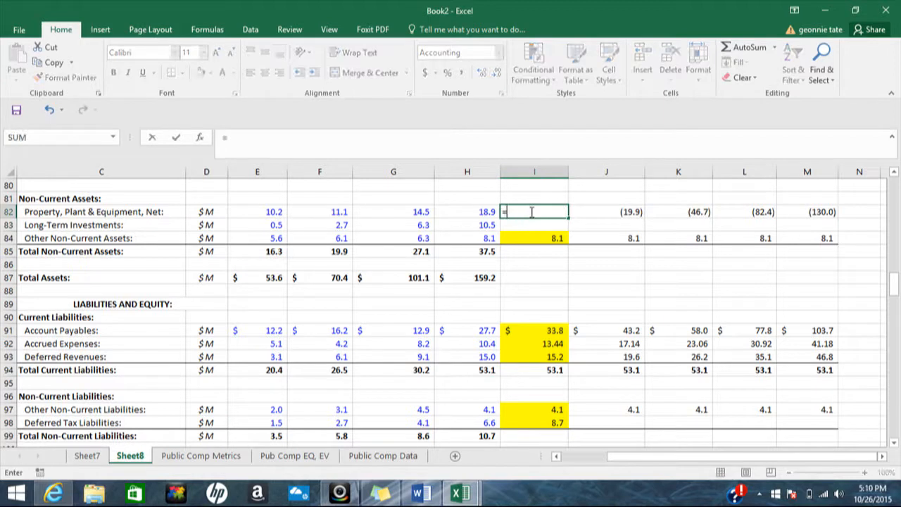
click(485, 213)
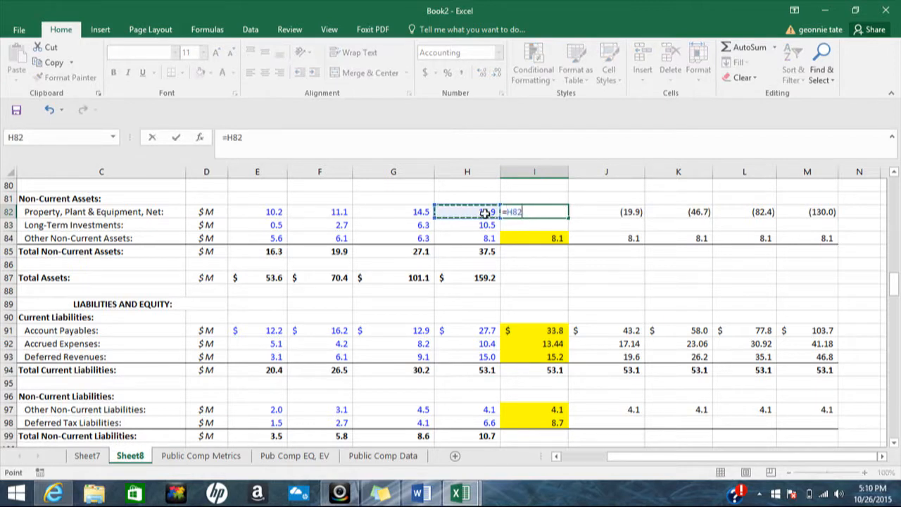
text(-)
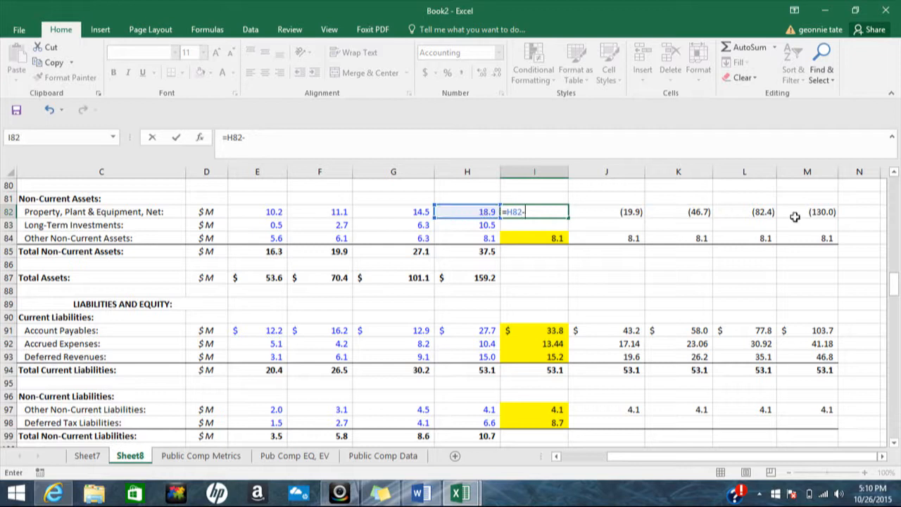
drag(896, 284, 894, 321)
click(557, 410)
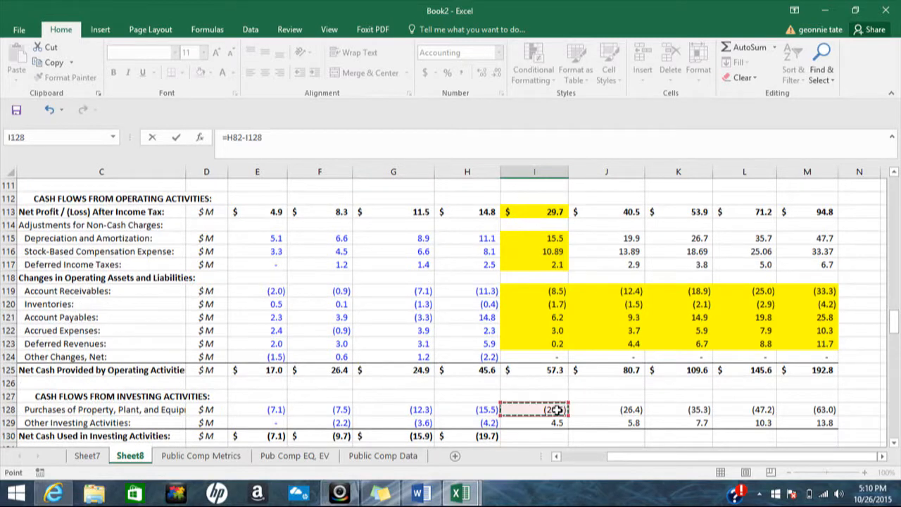
text(-)
click(546, 252)
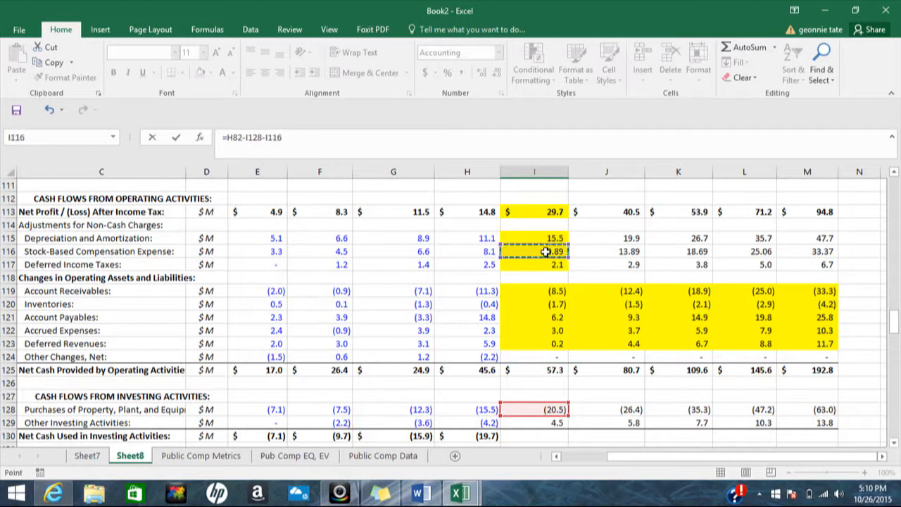
key(Escape)
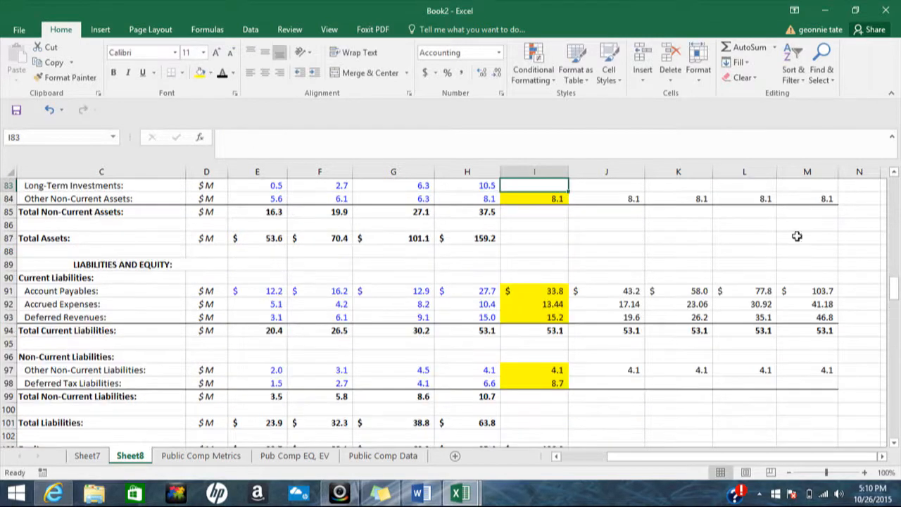
scroll(895, 295, up, 2)
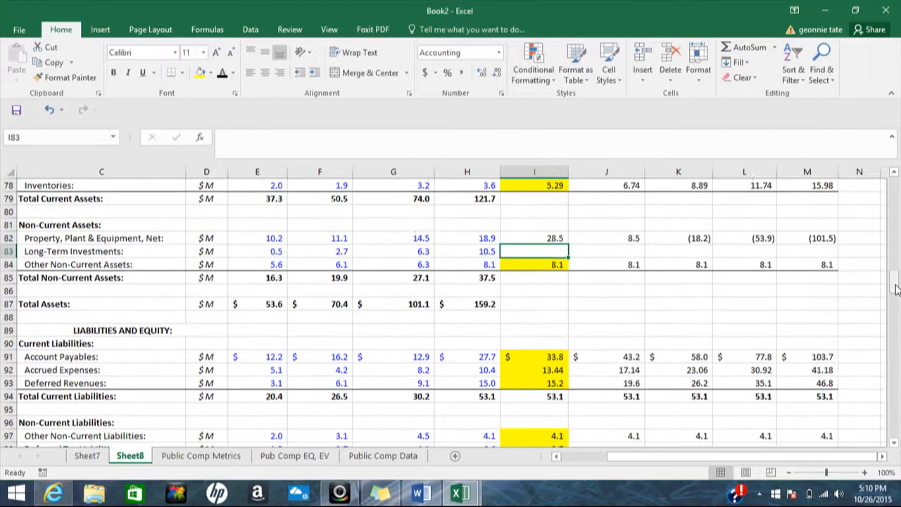
Step: Copy the I82 Property, Plant & Equipment formula across to 2019 in M82 and fill I82 with yellow
click(544, 238)
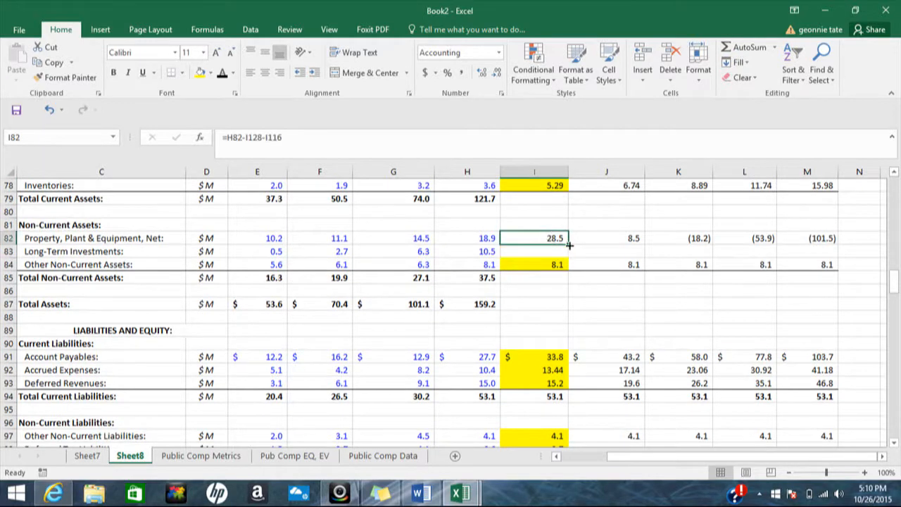
drag(569, 243, 821, 240)
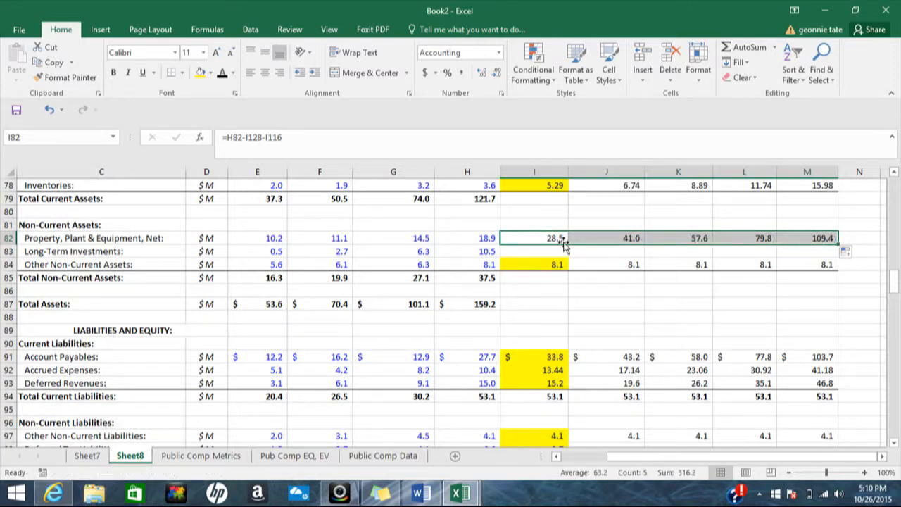
click(513, 238)
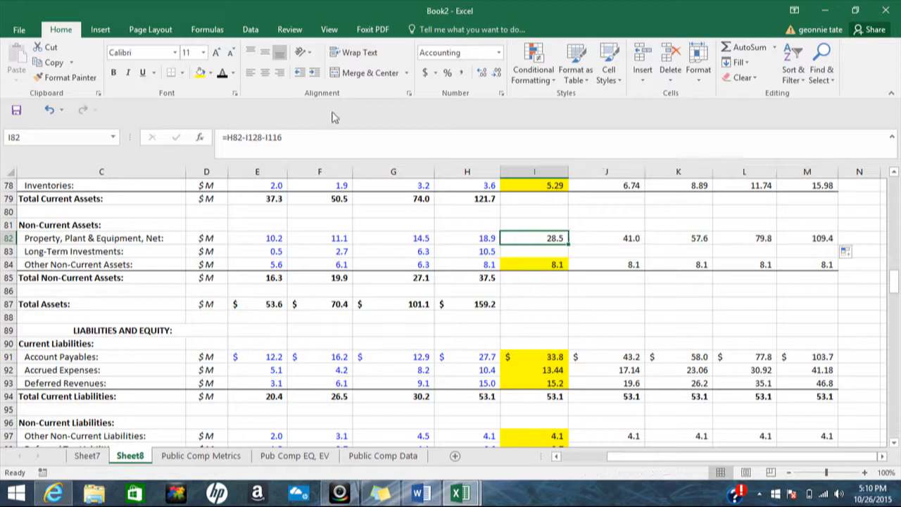
click(200, 75)
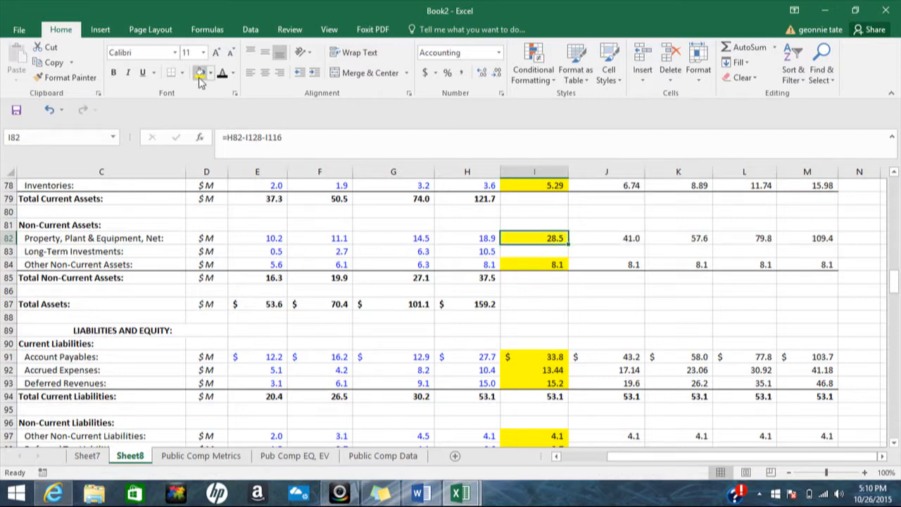
Step: Trace the precedents of 2015 Stock-Based Compensation Expense in I116 up to the assumptions and operating expenses, and clear the arrows
drag(896, 289, 896, 322)
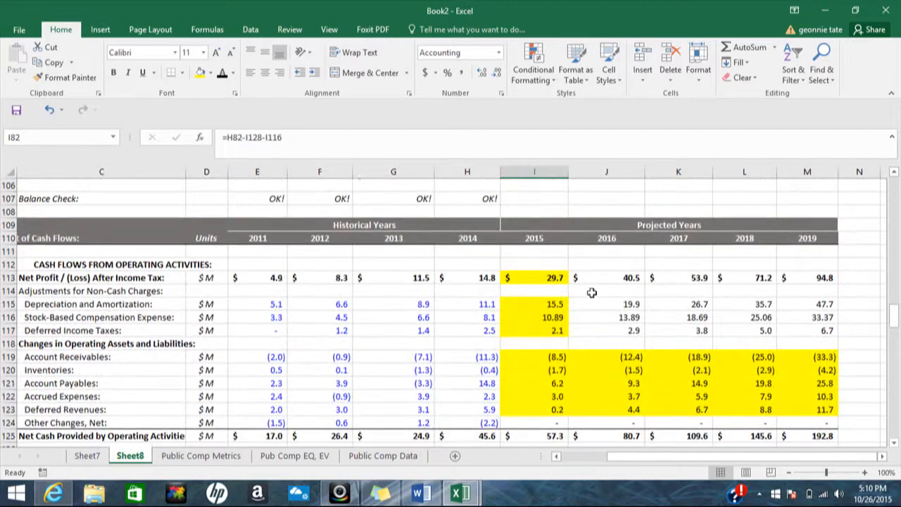
click(556, 318)
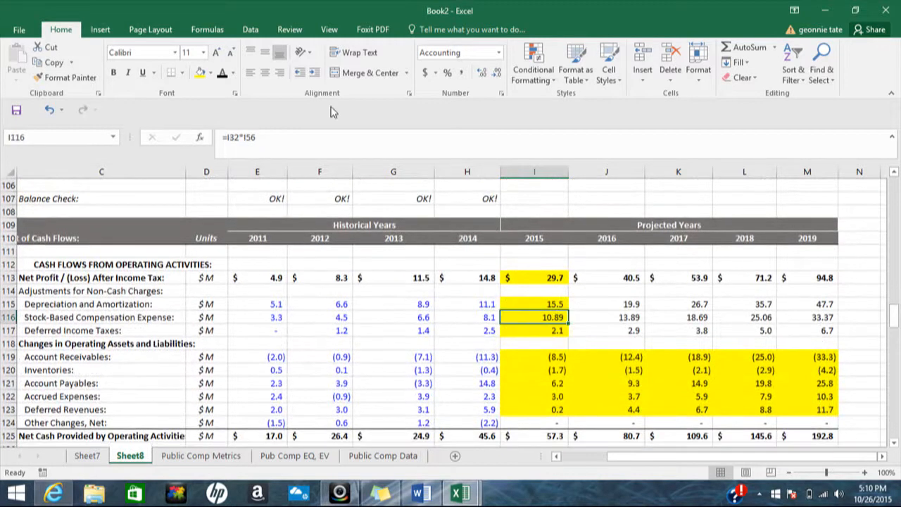
click(206, 30)
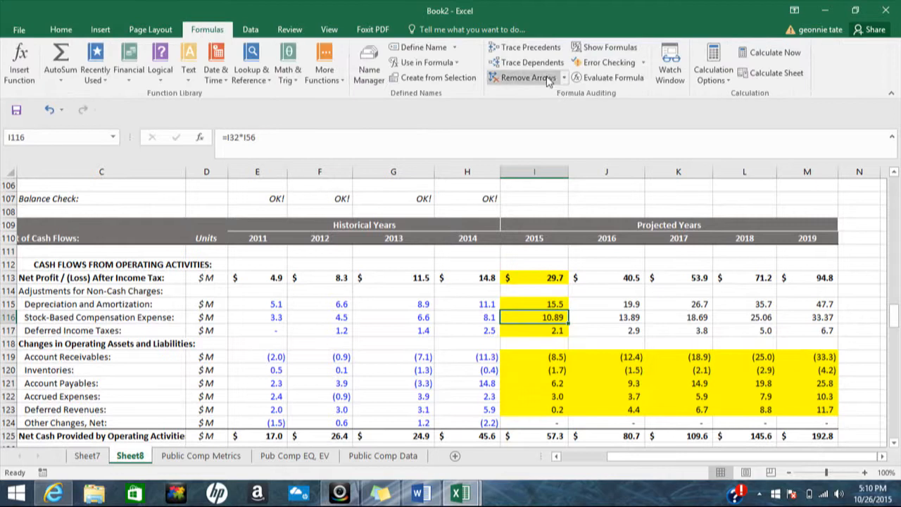
click(530, 47)
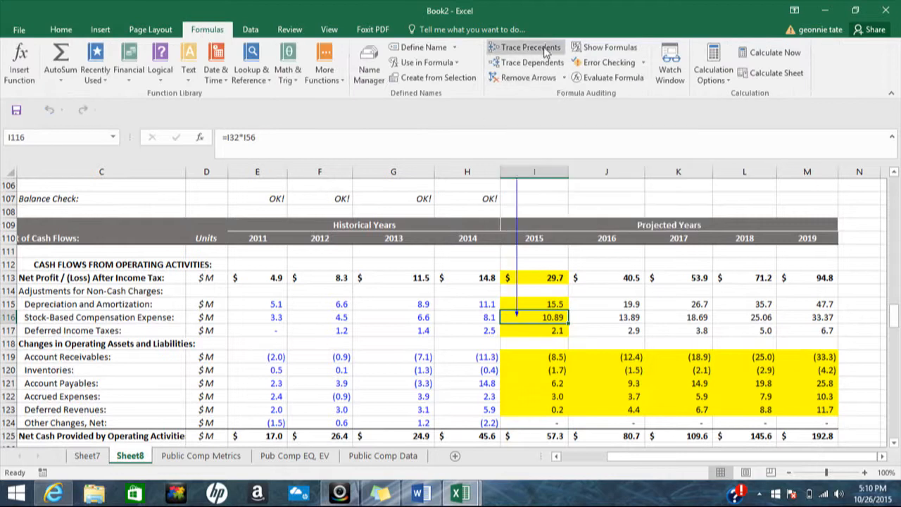
drag(894, 315, 897, 220)
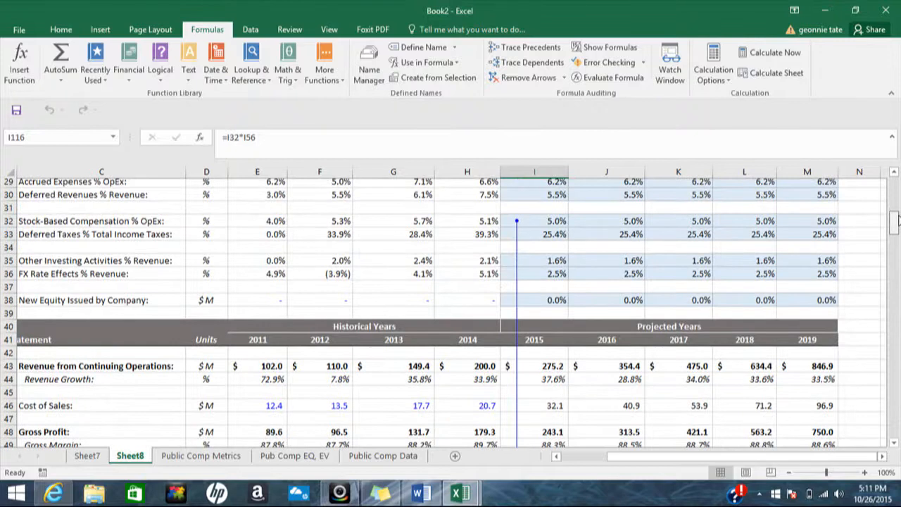
drag(897, 220, 897, 315)
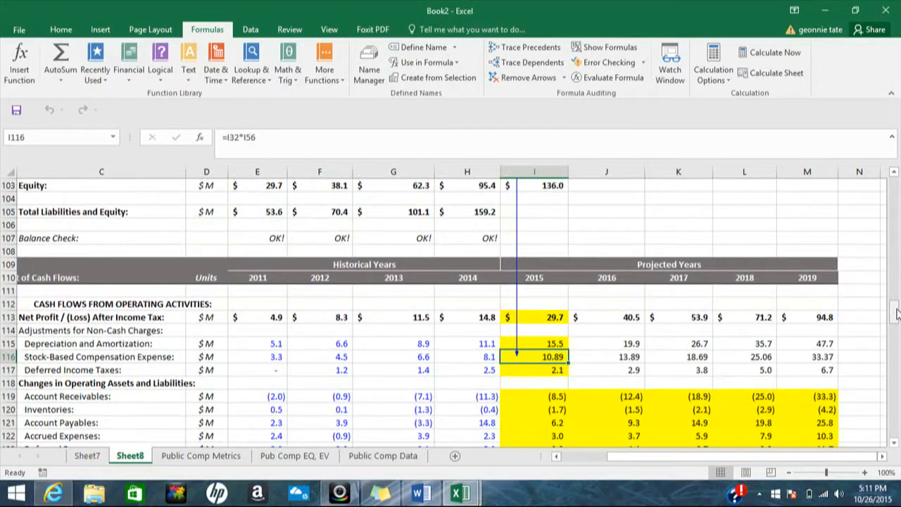
key(Down)
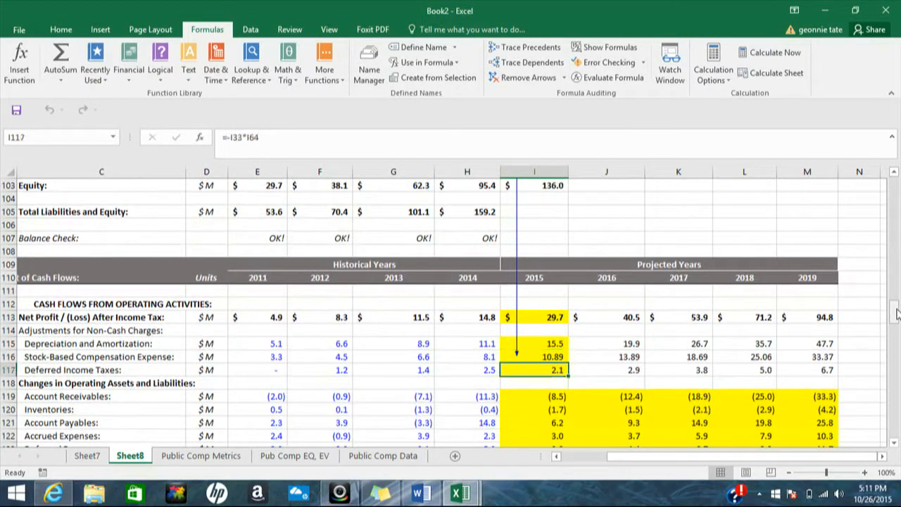
click(517, 78)
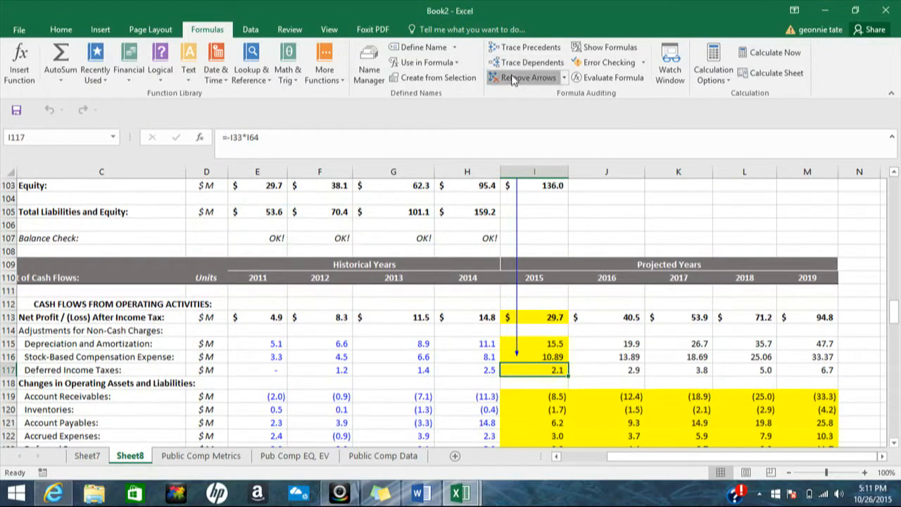
Step: Trace the precedents of 2015 Depreciation and Amortization in I115 up to the revenue and assumption rows, and clear the arrows
click(525, 346)
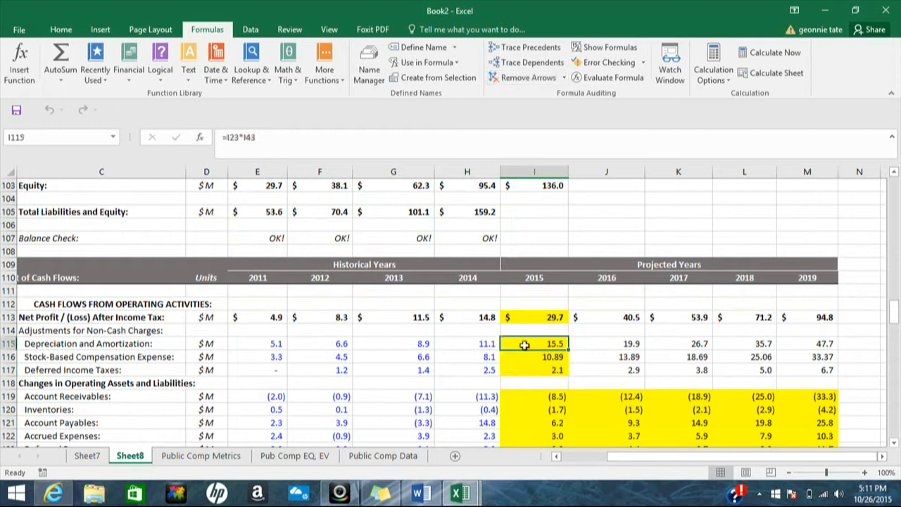
click(524, 62)
drag(894, 309, 893, 229)
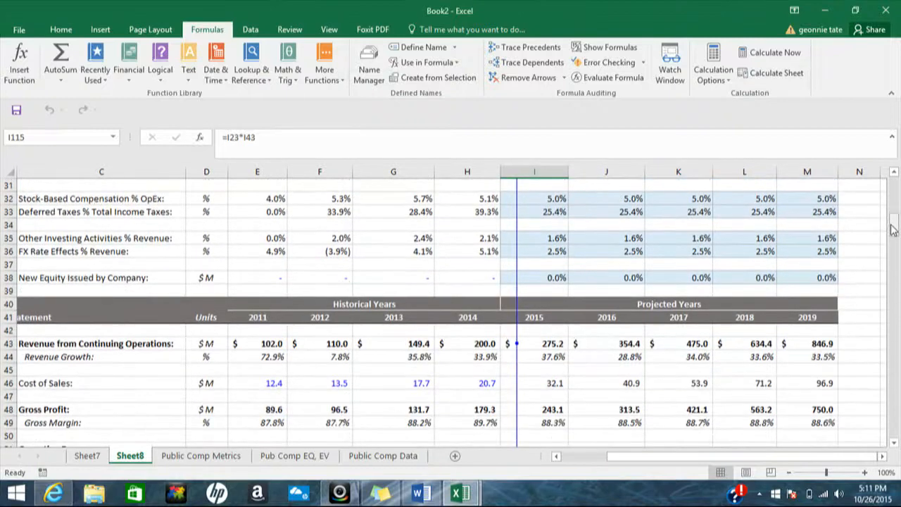
click(525, 78)
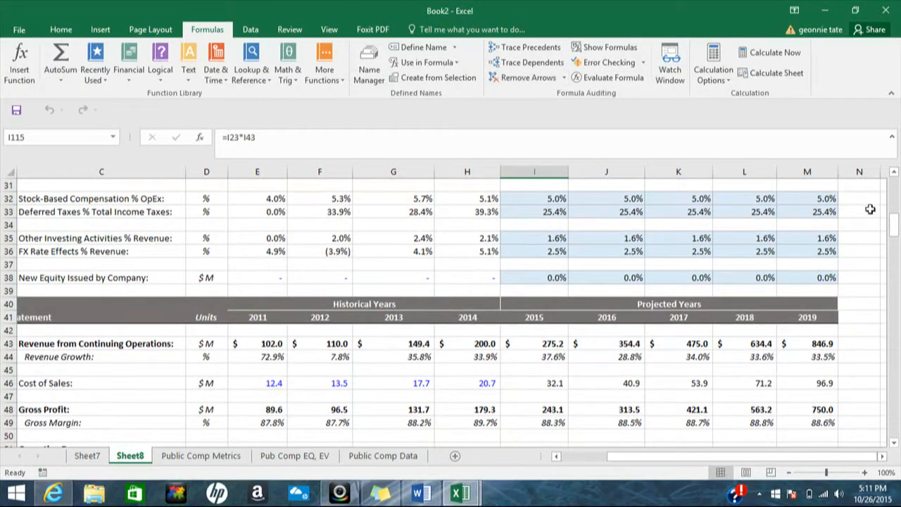
Step: Trace the dependents of 2015 Depreciation and Amortization in I115 up to the income statement, and clear the arrows
drag(892, 228, 893, 277)
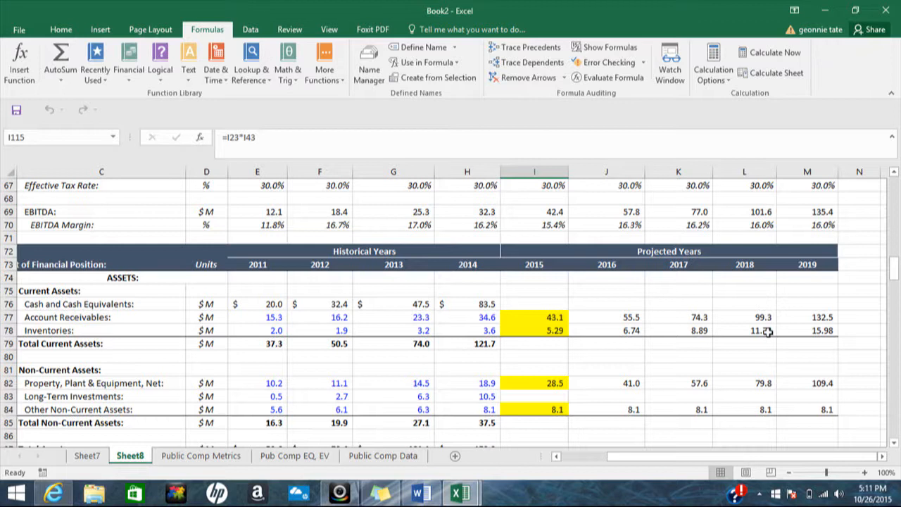
drag(897, 281, 897, 322)
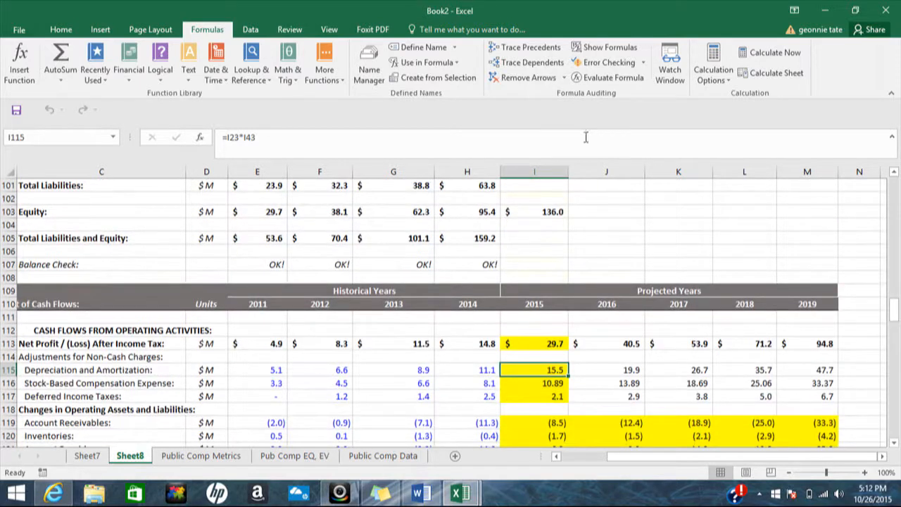
click(547, 63)
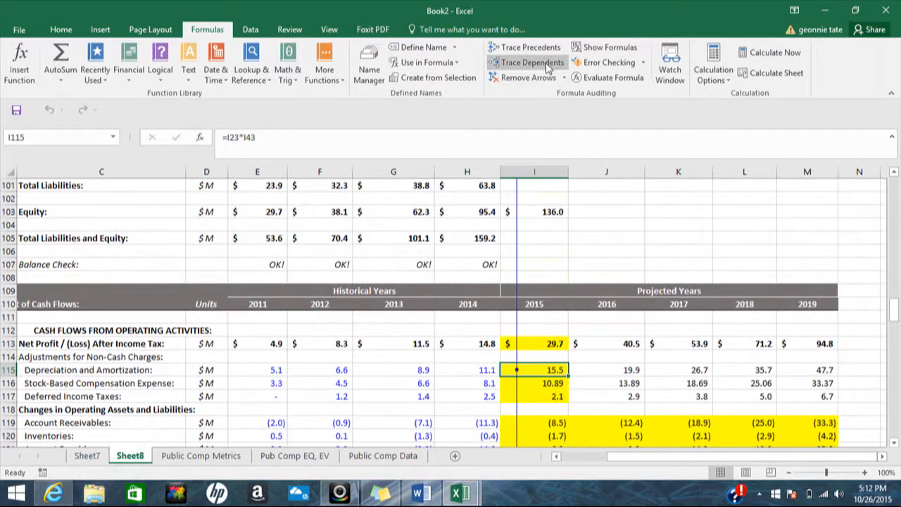
drag(894, 314, 894, 266)
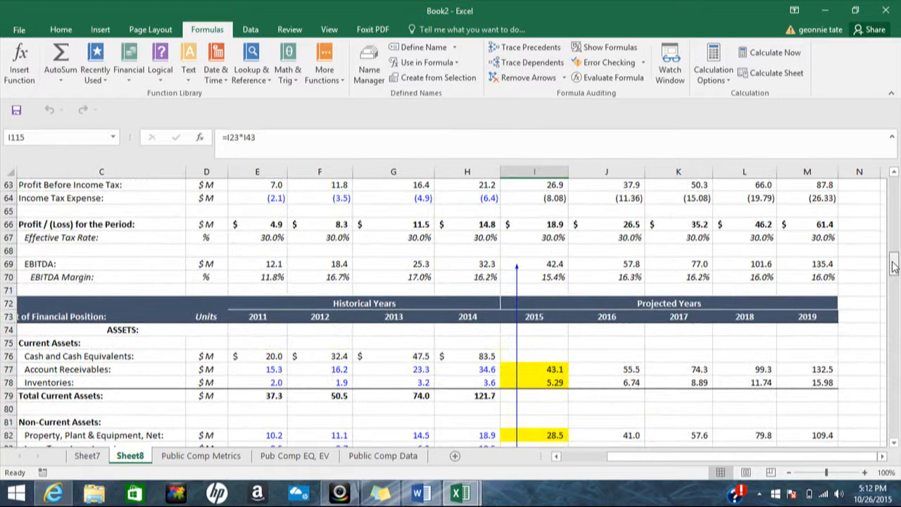
drag(895, 266, 897, 311)
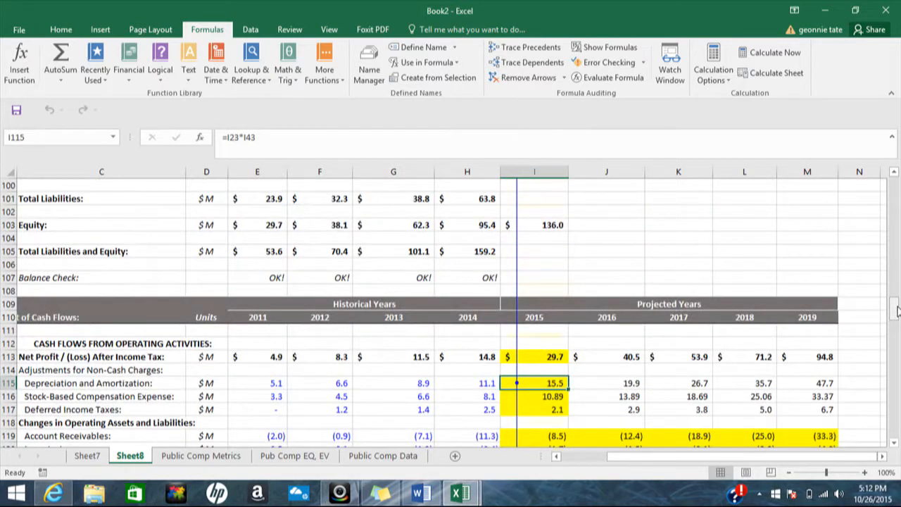
click(524, 78)
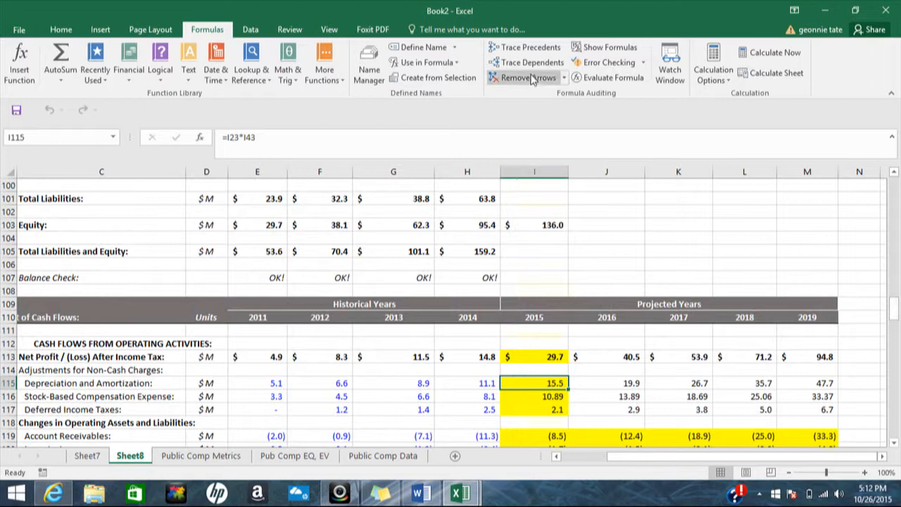
Step: Check the 2015 Other Changes, Net formula in I124 against the other non-current asset and liability rows, and fill I124 with yellow
drag(895, 293, 895, 324)
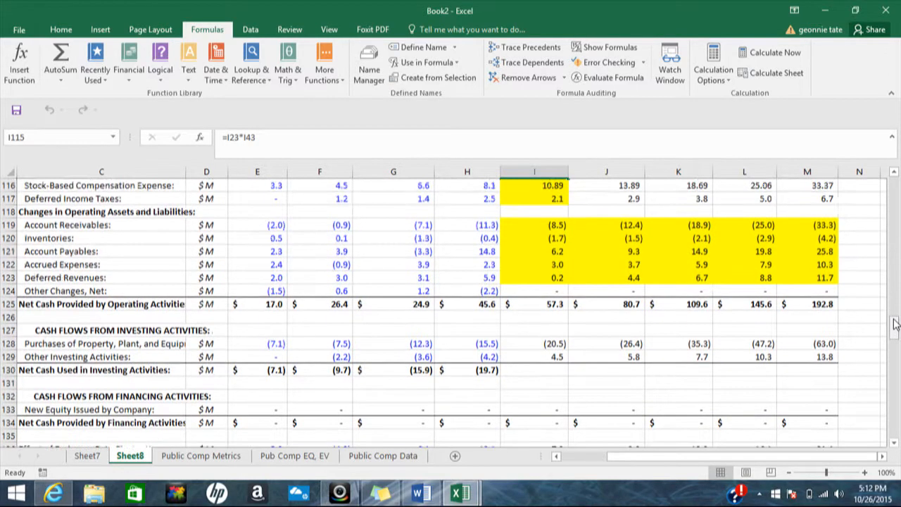
click(554, 291)
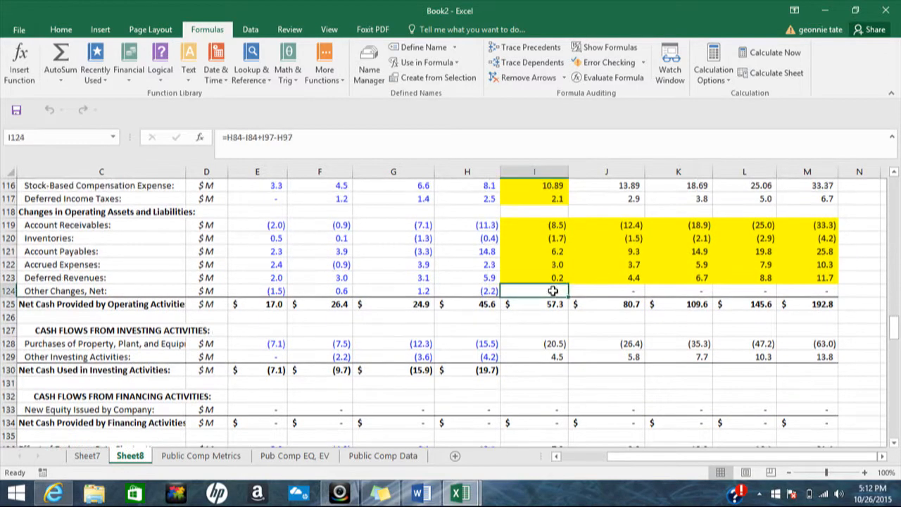
drag(897, 325, 897, 285)
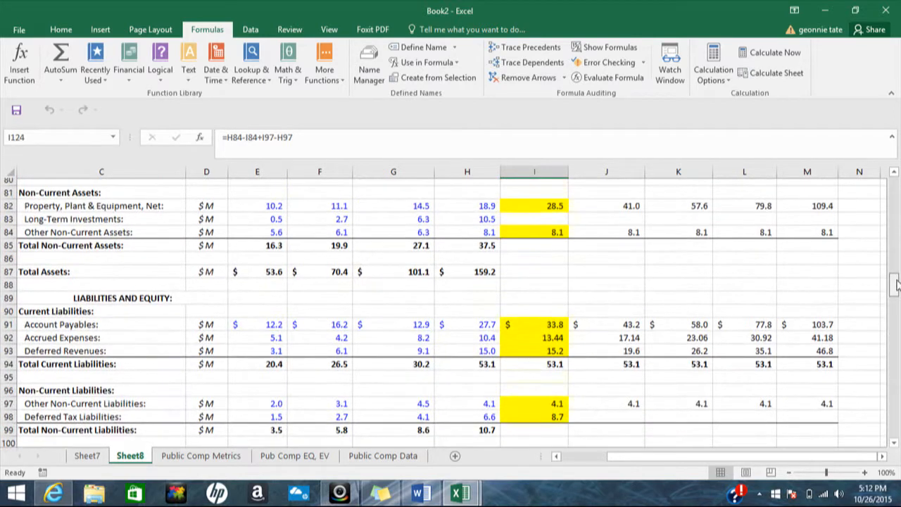
mouse_move(897, 285)
mouse_down()
mouse_move(897, 315)
mouse_move(897, 284)
mouse_up()
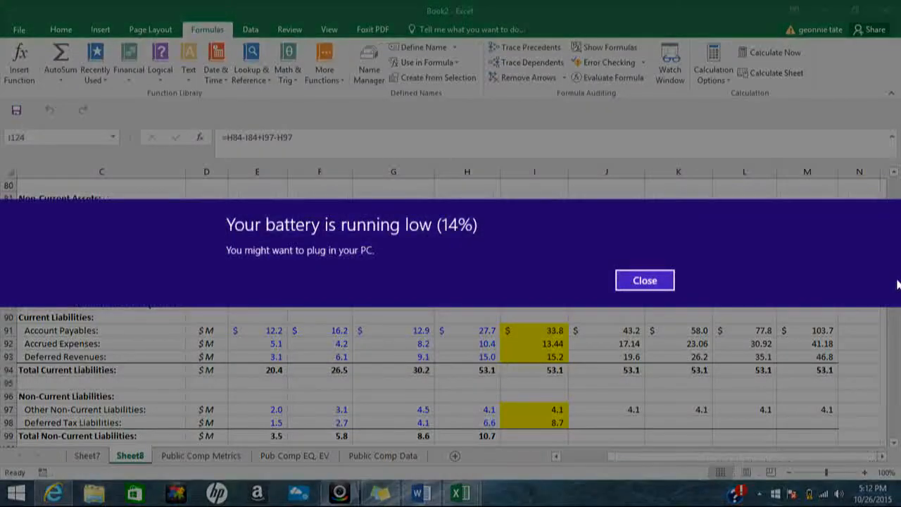
click(645, 280)
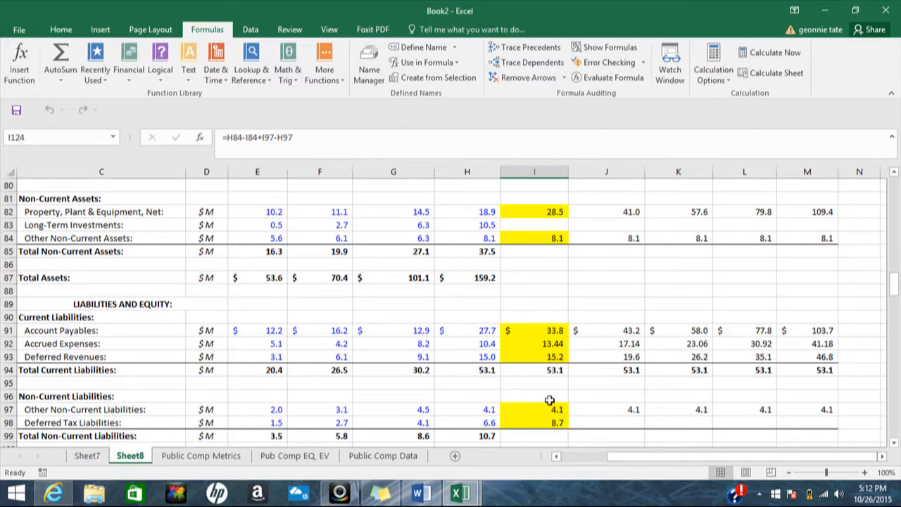
scroll(894, 315, down, 3)
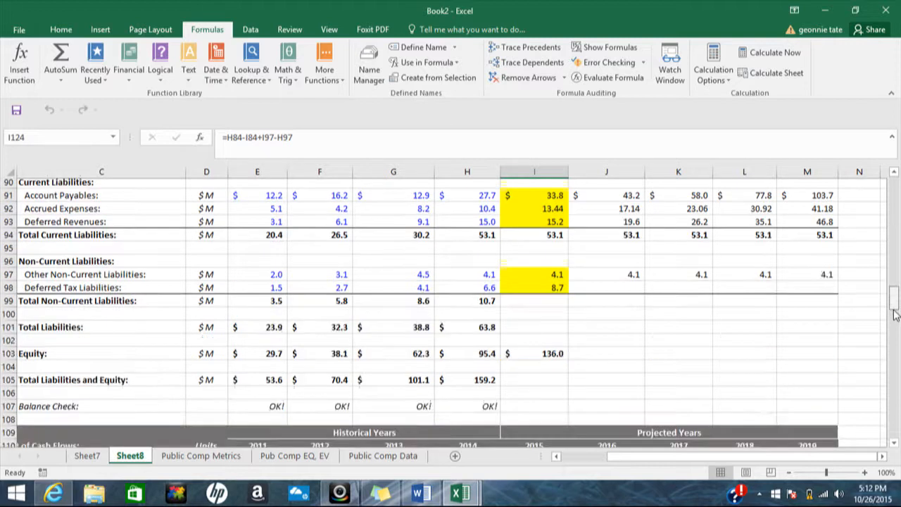
scroll(894, 315, down, 6)
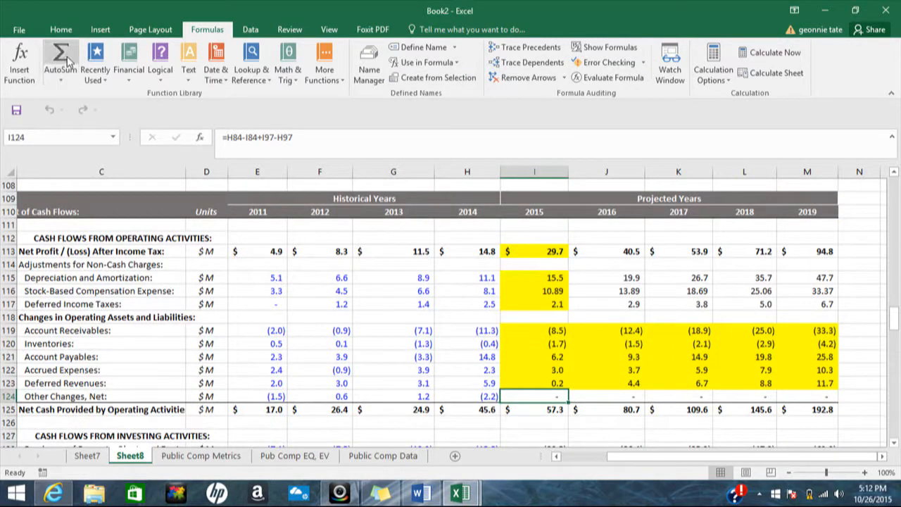
click(61, 30)
click(199, 75)
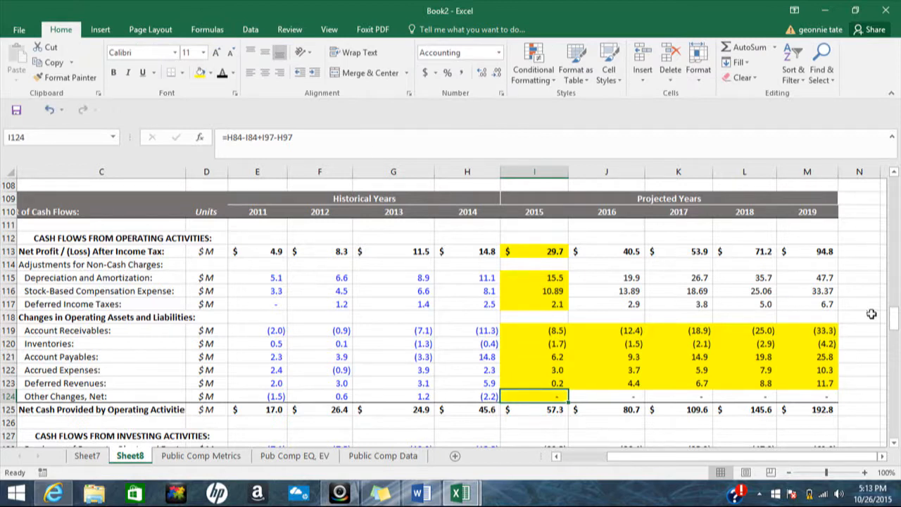
Step: Trace the dependents of 2015 Purchases of Property, Plant, and Equipment in I128
drag(894, 320, 895, 338)
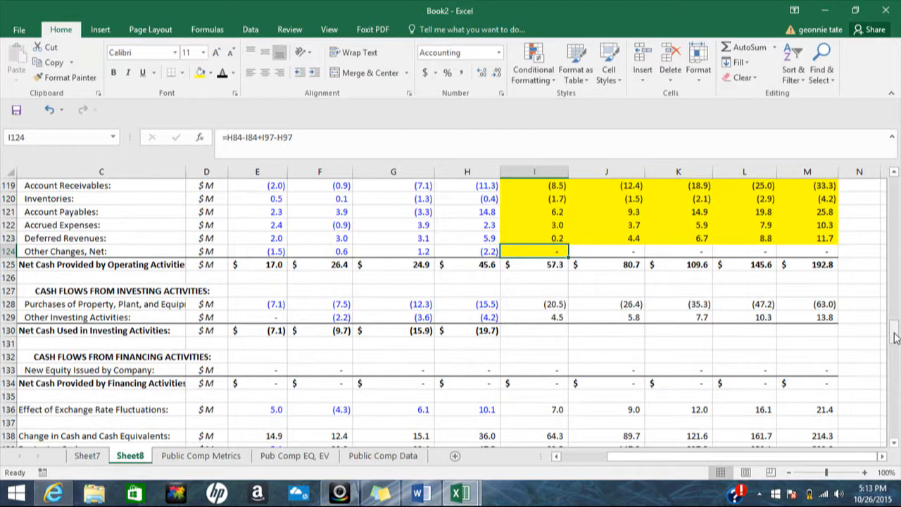
click(555, 305)
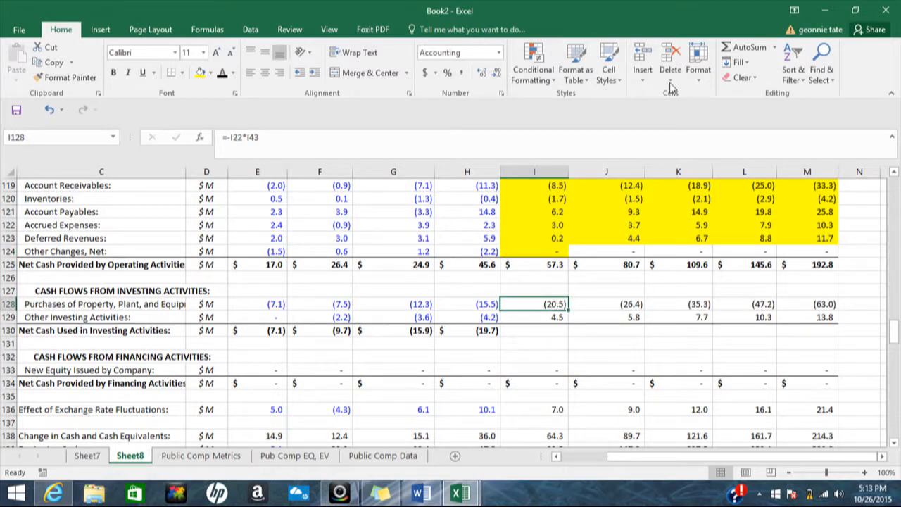
click(215, 32)
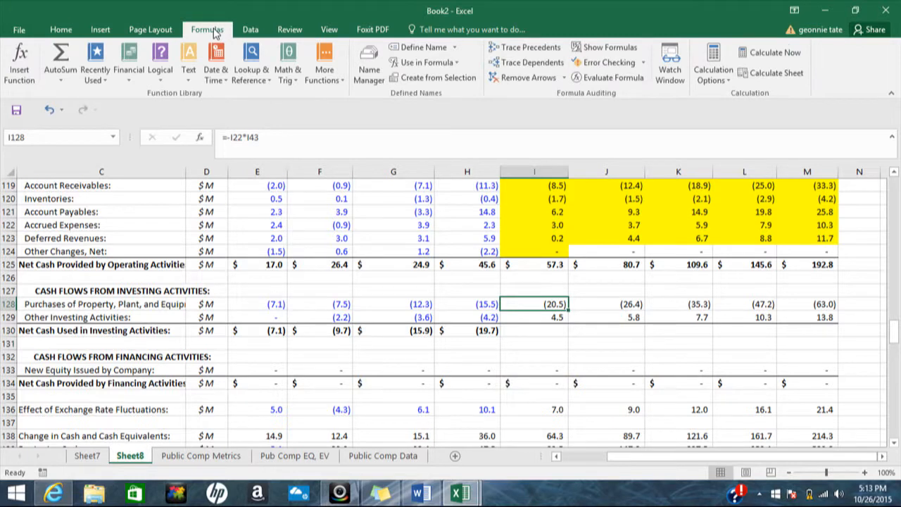
click(62, 31)
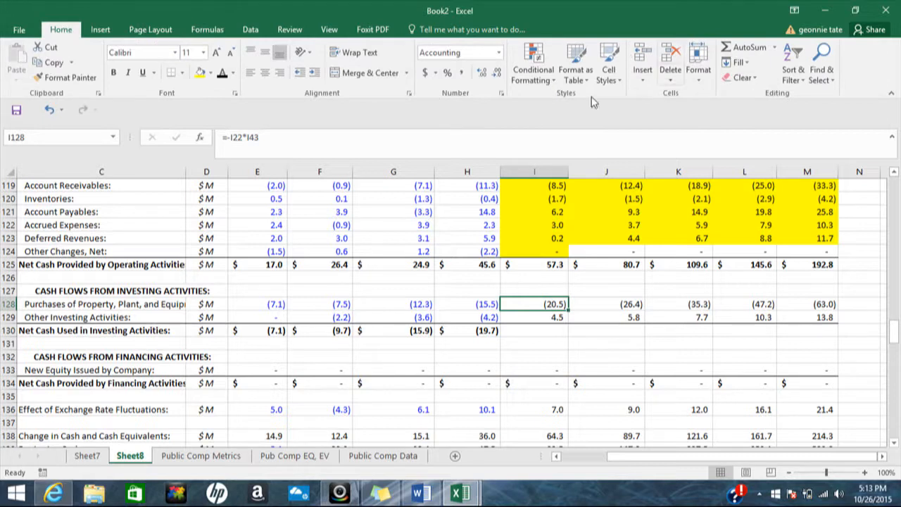
click(209, 31)
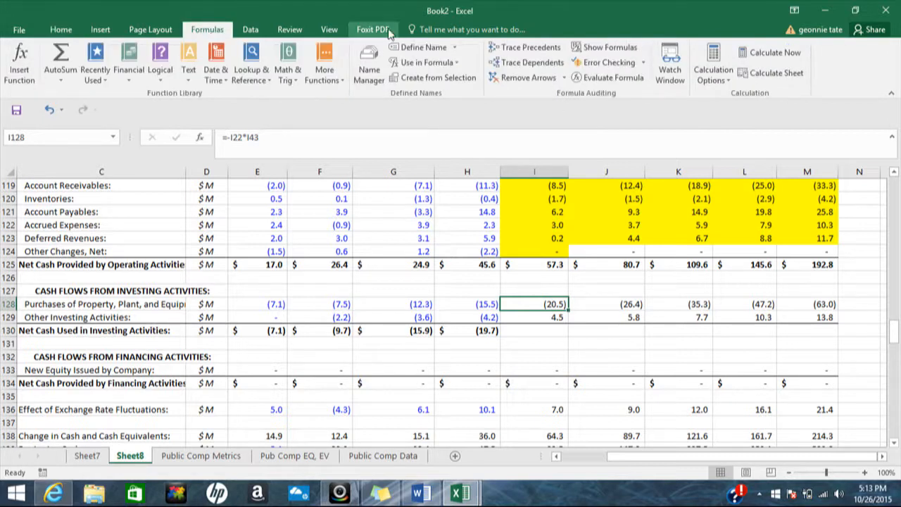
click(532, 62)
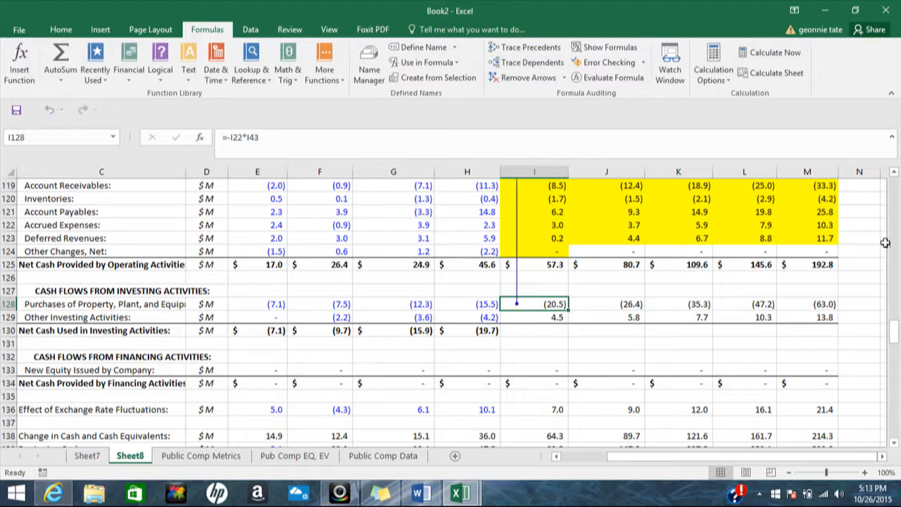
mouse_move(892, 331)
mouse_down()
mouse_move(884, 272)
mouse_move(894, 276)
mouse_move(894, 332)
mouse_up()
Step: Fill the 2015 Purchases of Property, Plant, and Equipment cell I128 with yellow and clear the tracer arrows
click(61, 29)
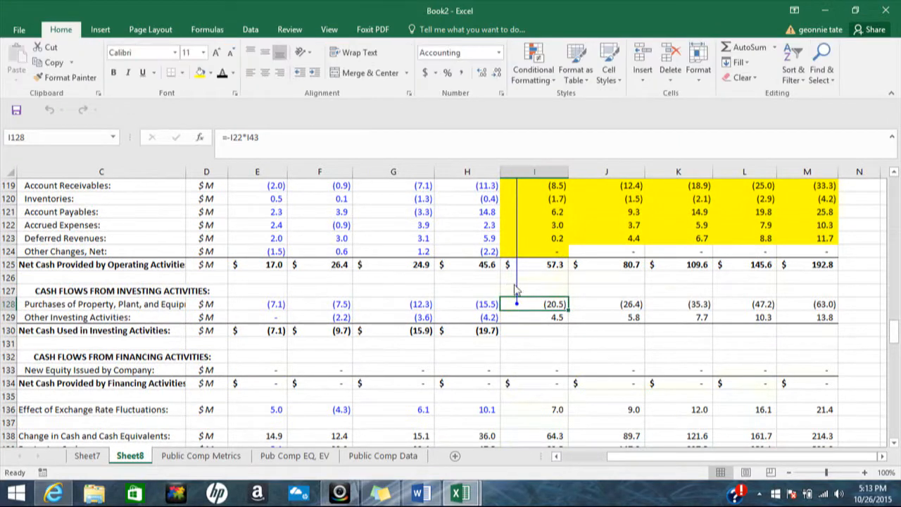
click(200, 72)
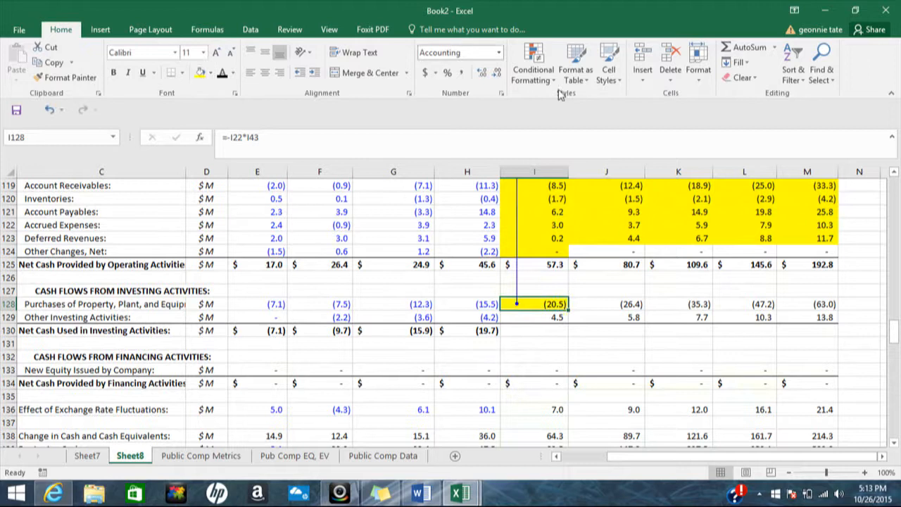
click(202, 30)
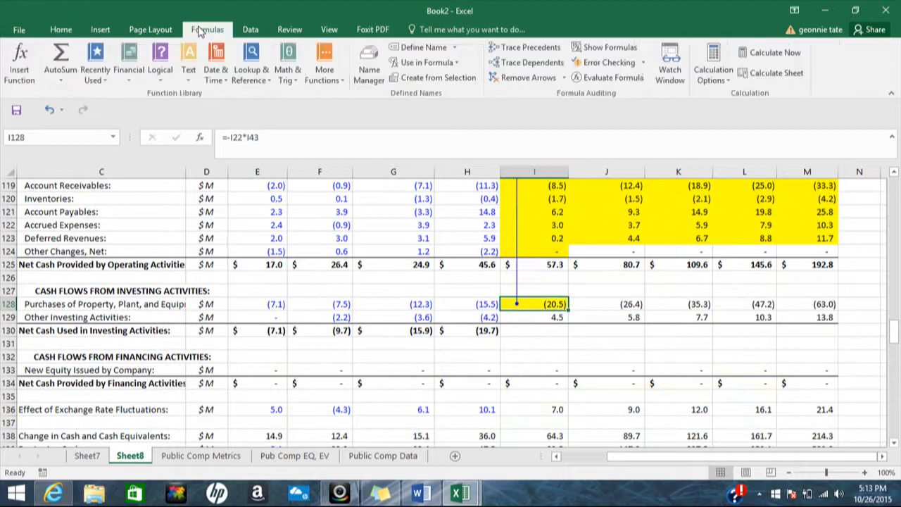
click(524, 77)
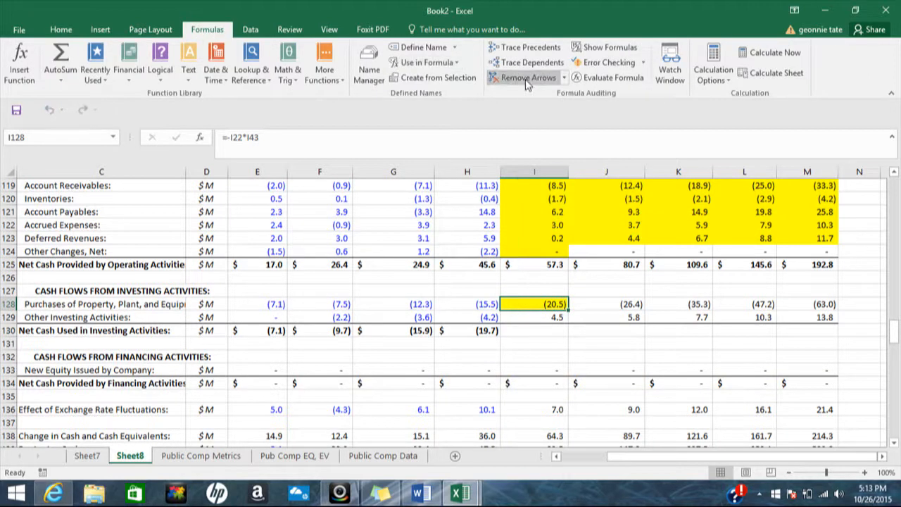
Step: Trace the dependents of 2015 Other Investing Activities in I129 and dismiss the message
click(61, 33)
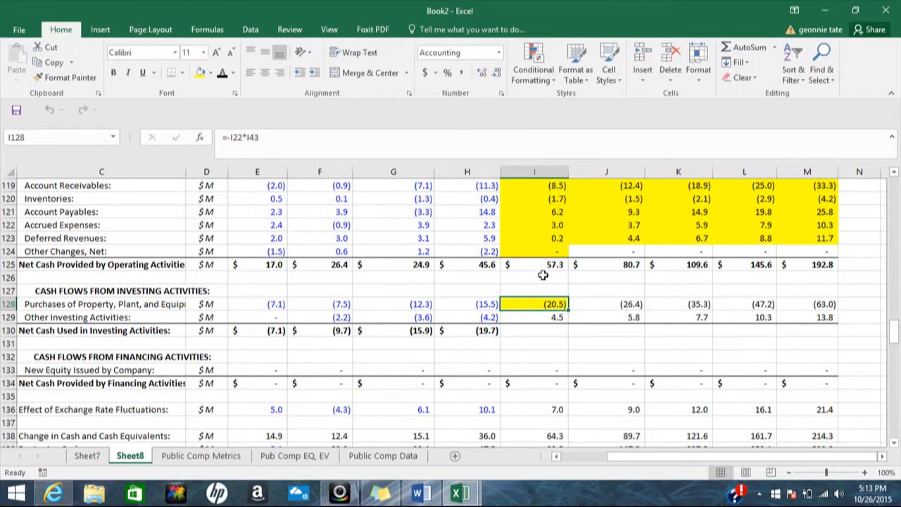
click(546, 315)
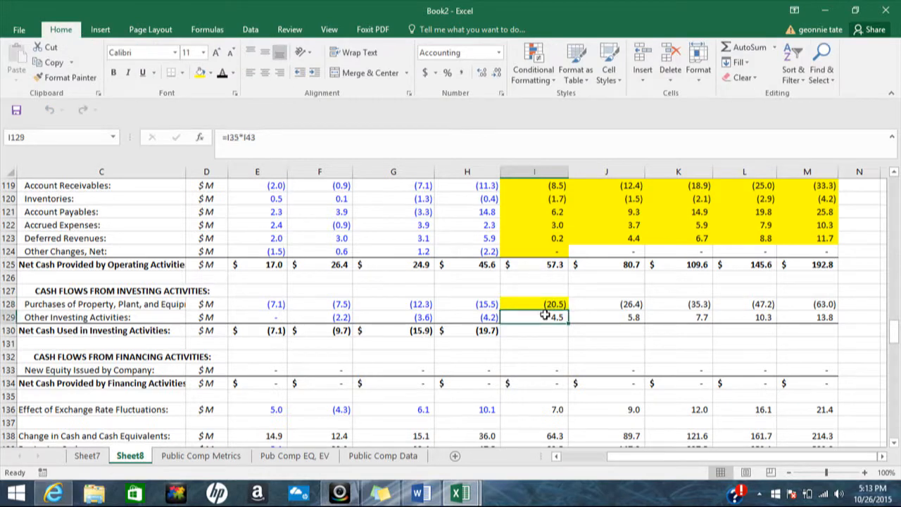
click(211, 35)
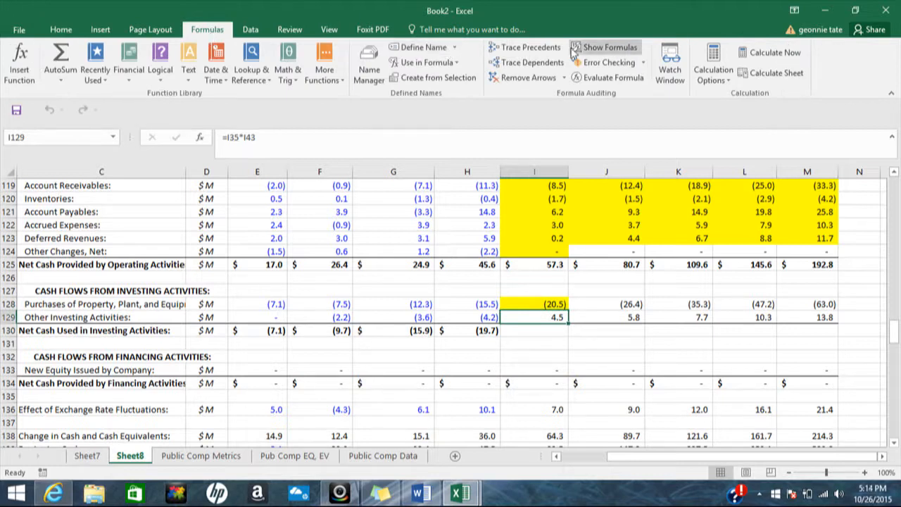
click(532, 62)
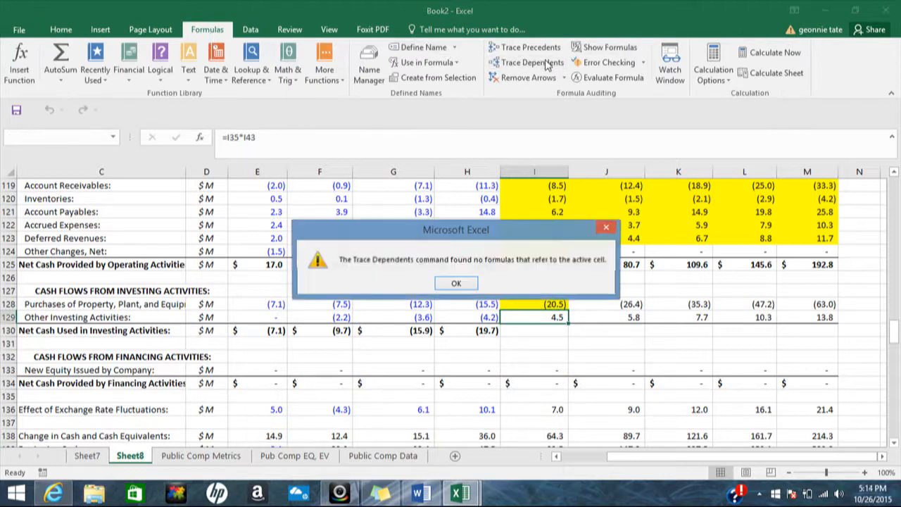
click(455, 283)
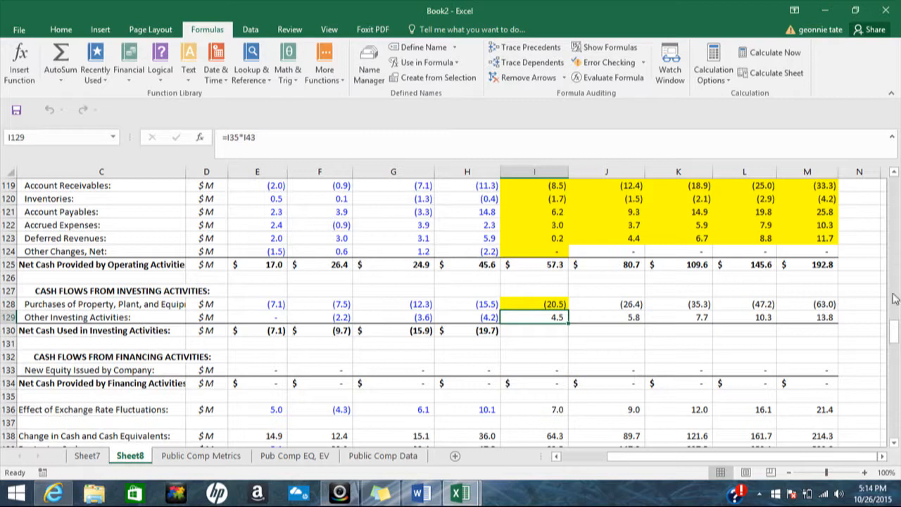
Step: Link 2015 Long-Term Investments in I83 to the prior year less Other Investing Activities with the formula =H83-I129
drag(896, 339, 895, 290)
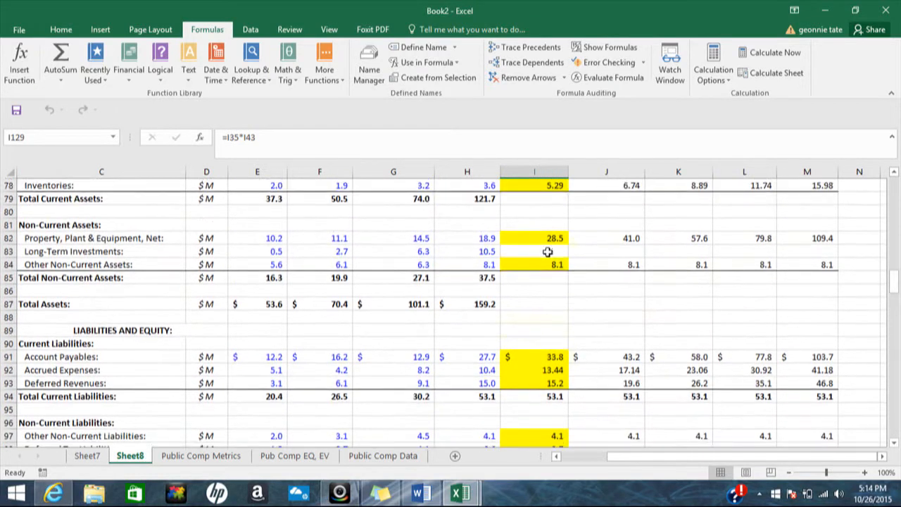
click(536, 252)
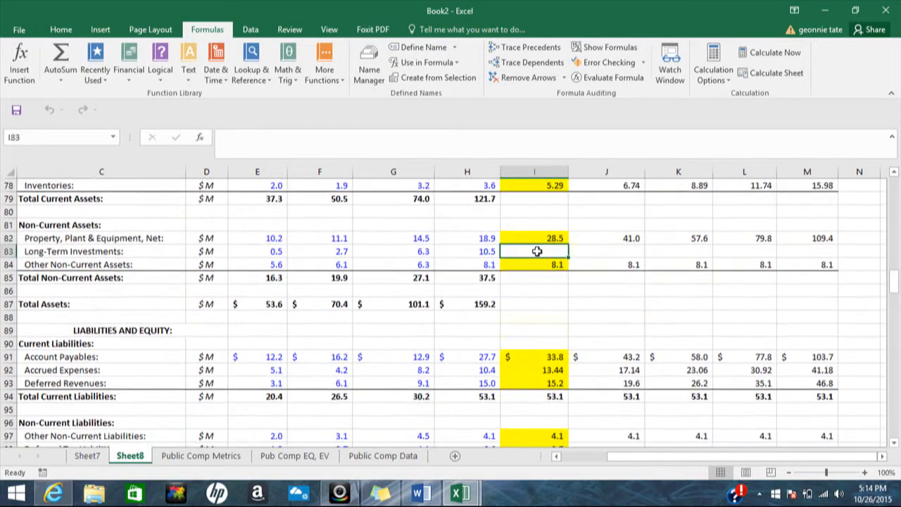
text(=)
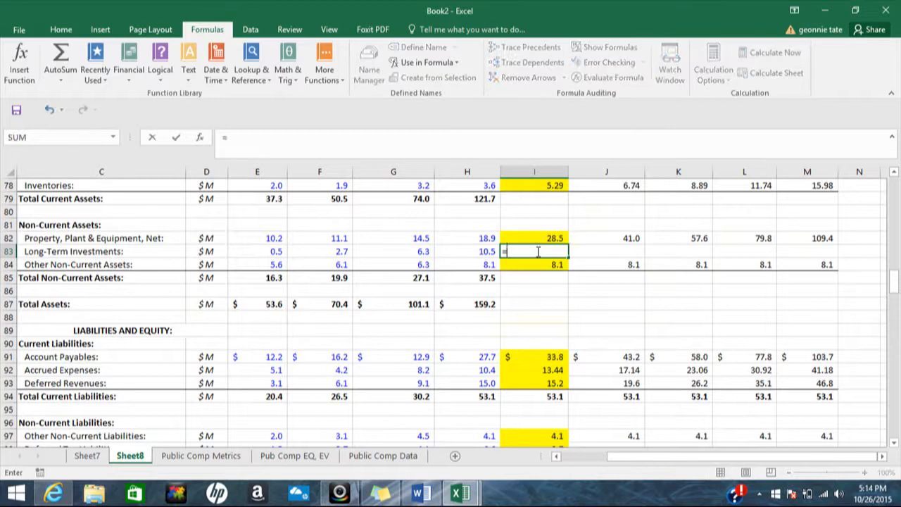
click(489, 251)
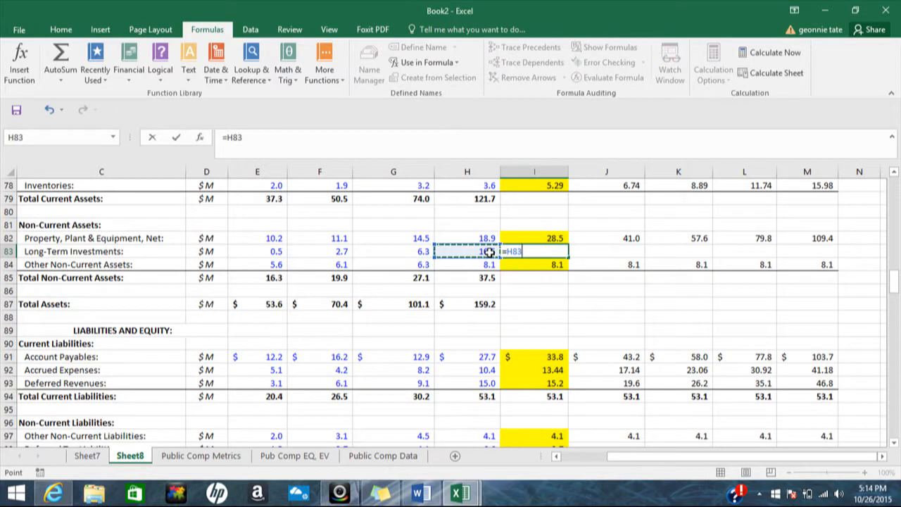
text(-)
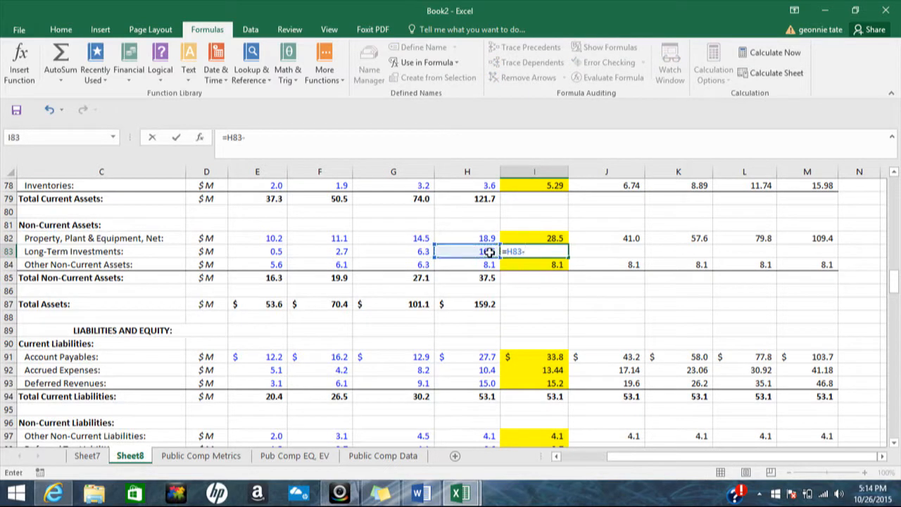
drag(895, 281, 896, 322)
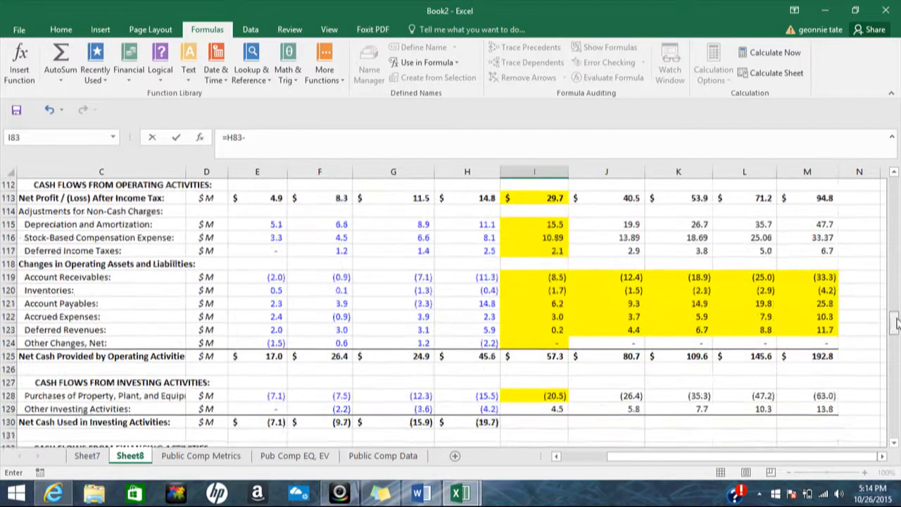
click(561, 412)
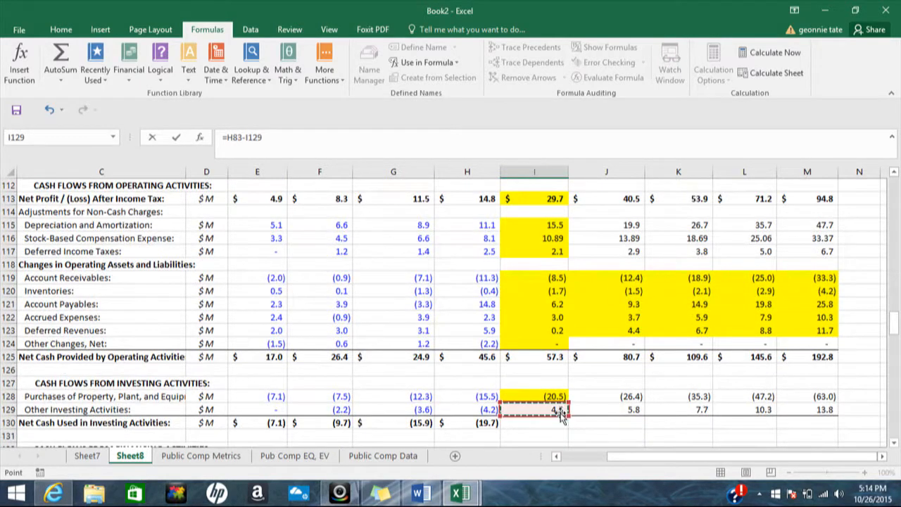
key(Escape)
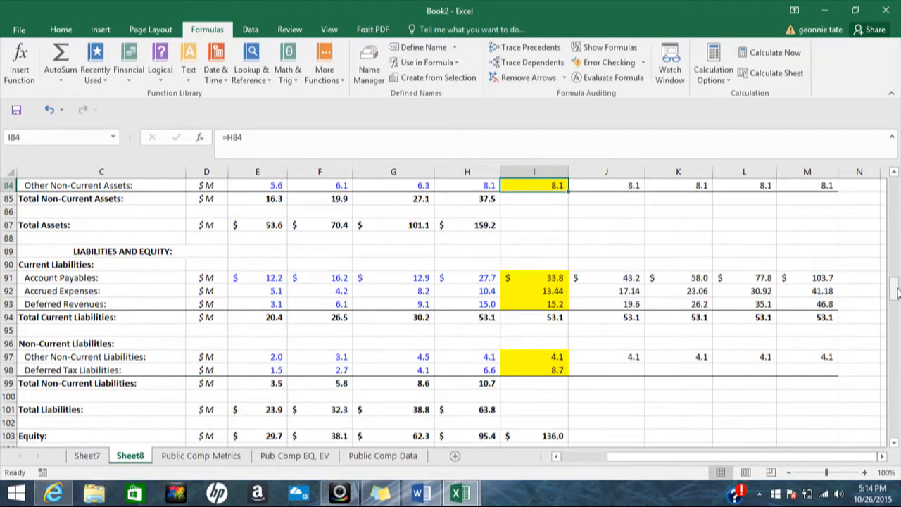
Step: Fill the 2015 Long-Term Investments cell I83 with yellow
scroll(896, 292, up, 2)
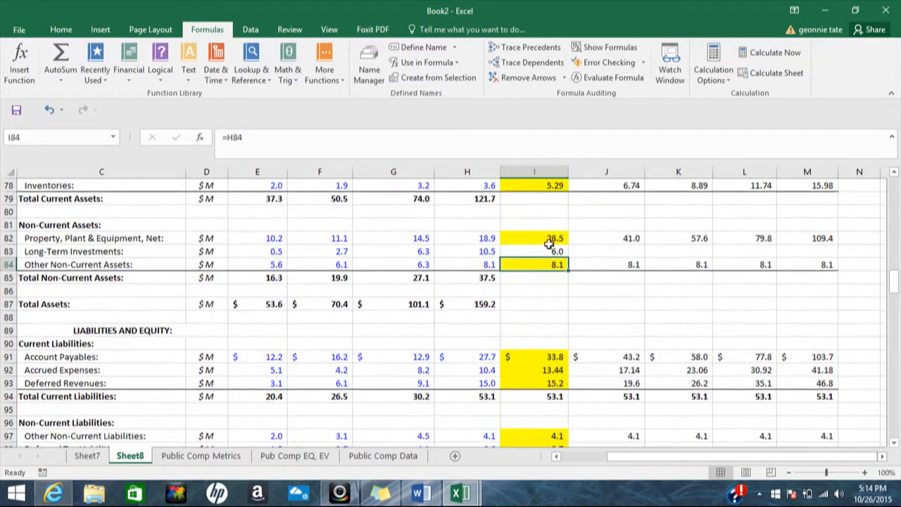
click(550, 252)
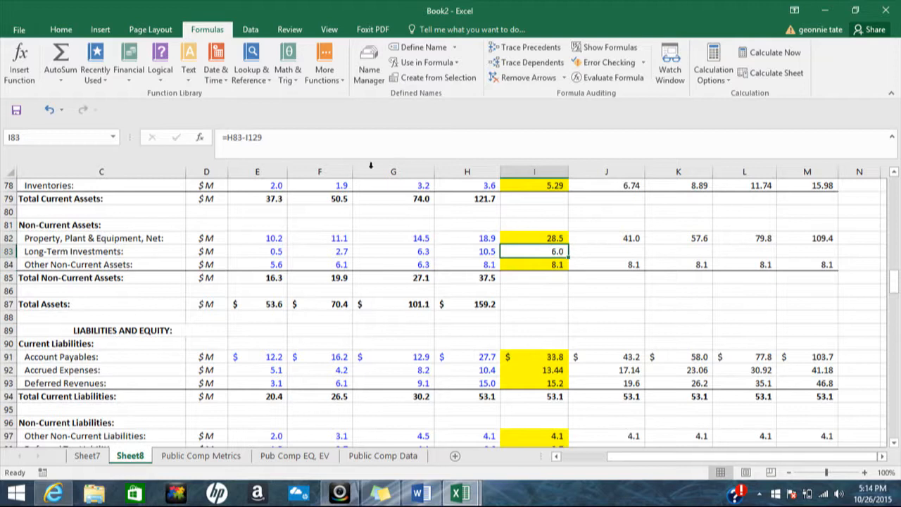
click(62, 29)
click(202, 73)
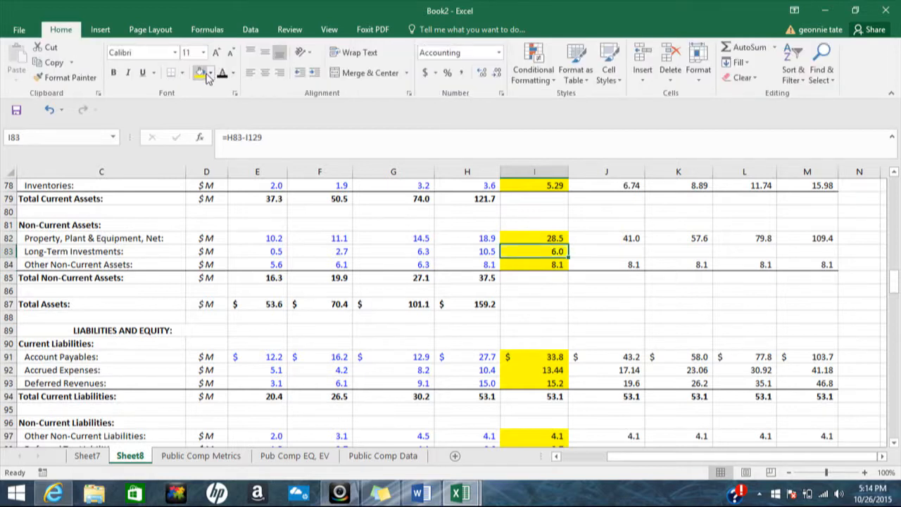
Step: Fill Other Investing Activities cell I129 with yellow, and copy the Net Cash Used in Investing Activities sum from H130 across to M130
scroll(896, 284, down, 12)
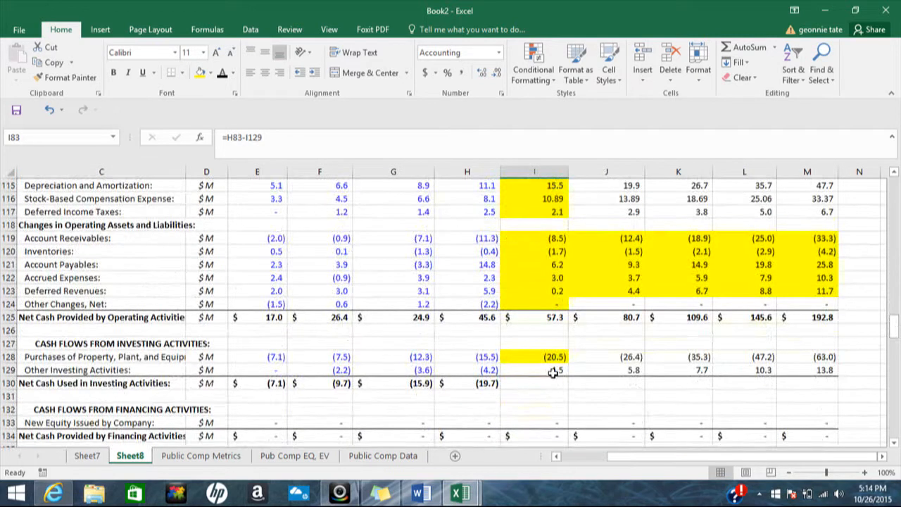
click(551, 372)
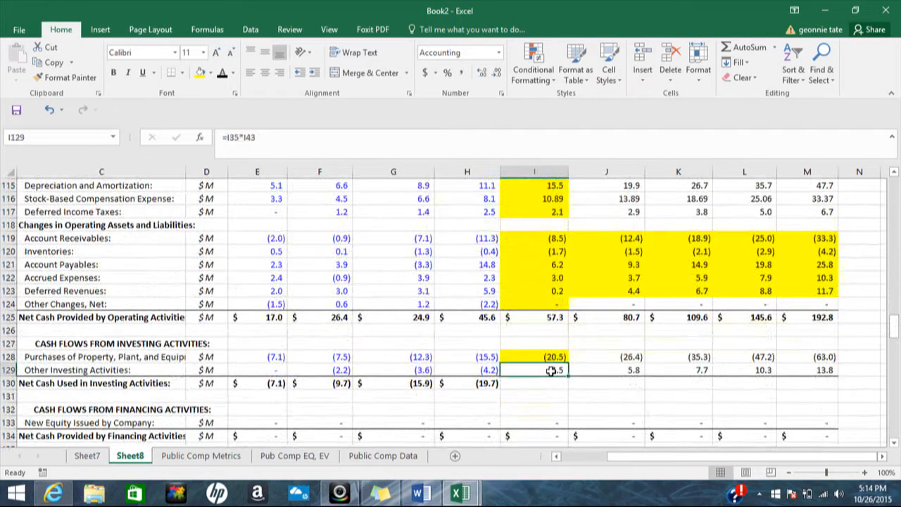
click(201, 74)
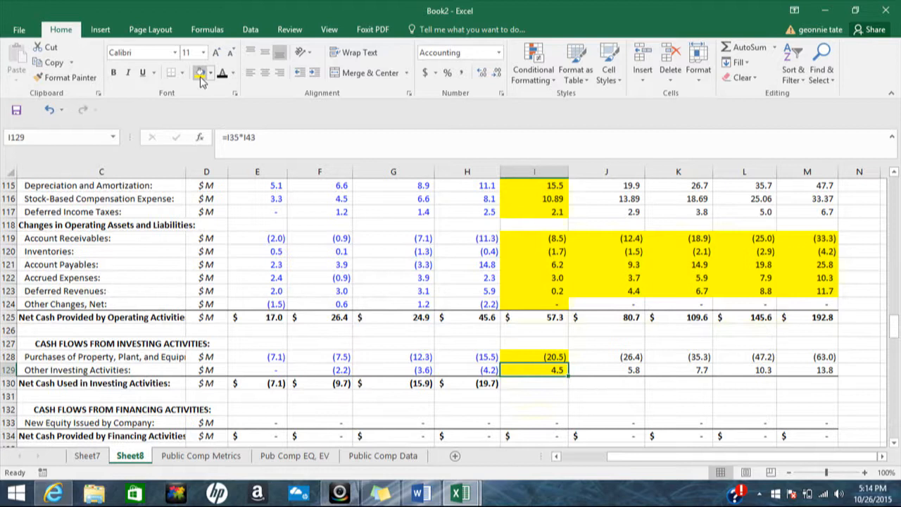
click(493, 386)
drag(502, 388, 841, 388)
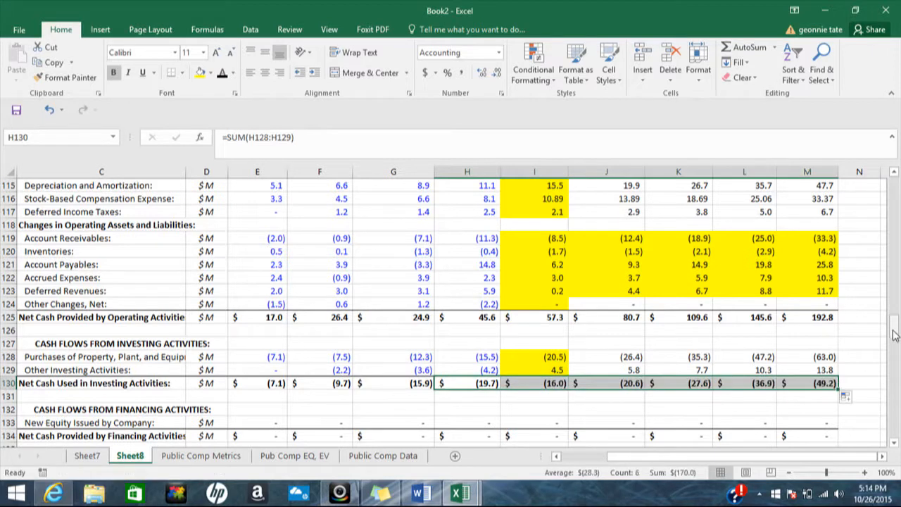
Step: Trace the dependents and precedents of 2015 New Equity Issued by Company in I133, and clear the tracer arrows
drag(896, 333, 896, 344)
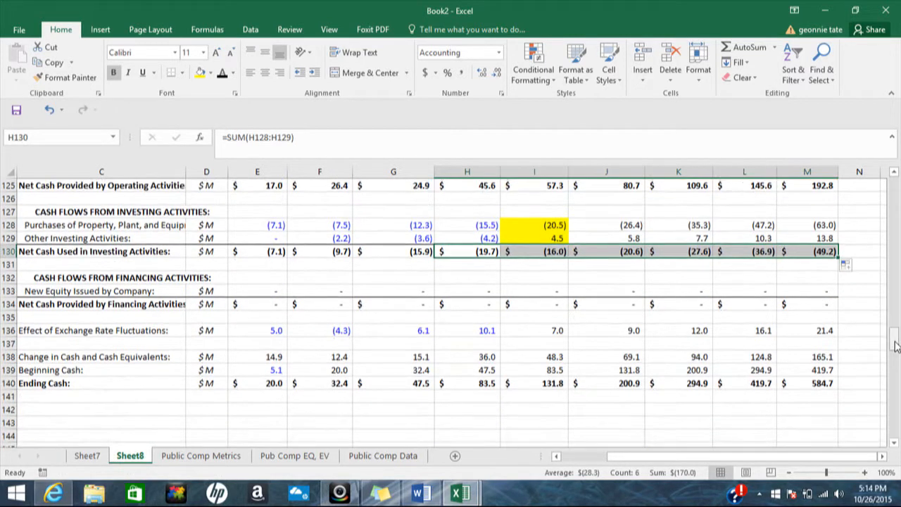
click(541, 292)
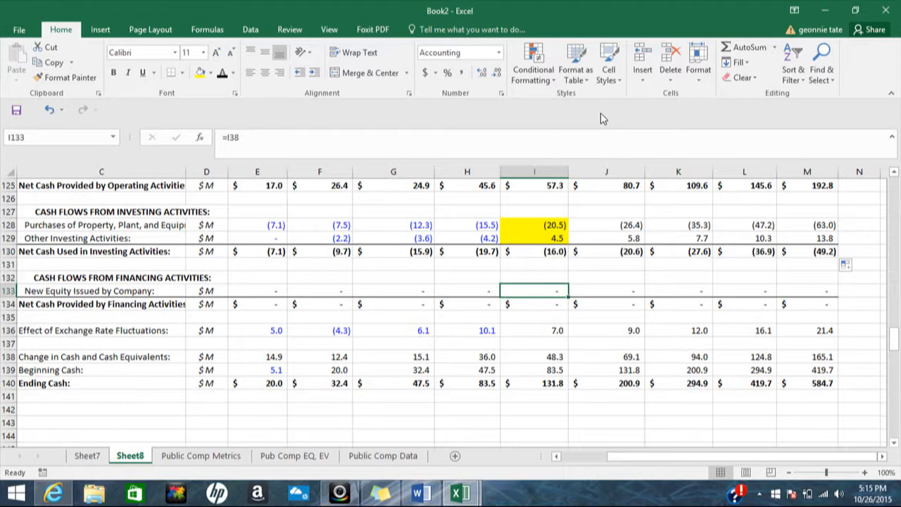
click(209, 29)
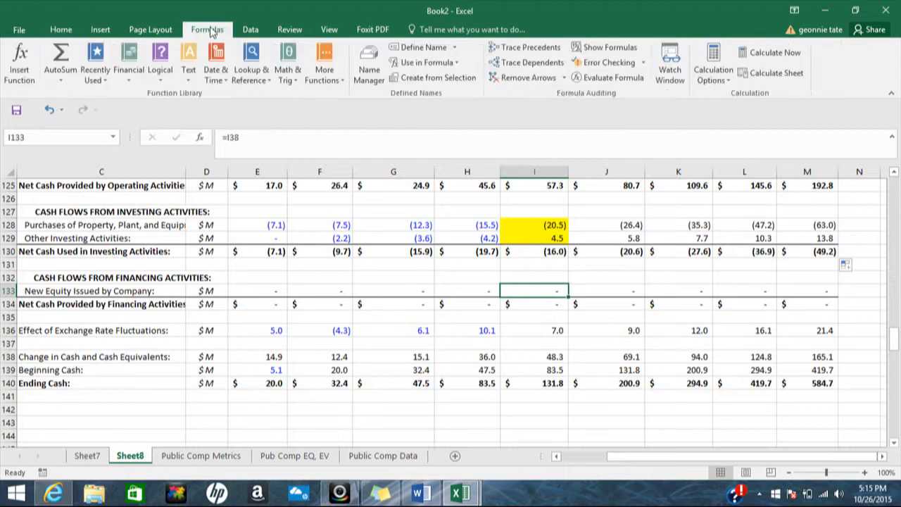
click(519, 62)
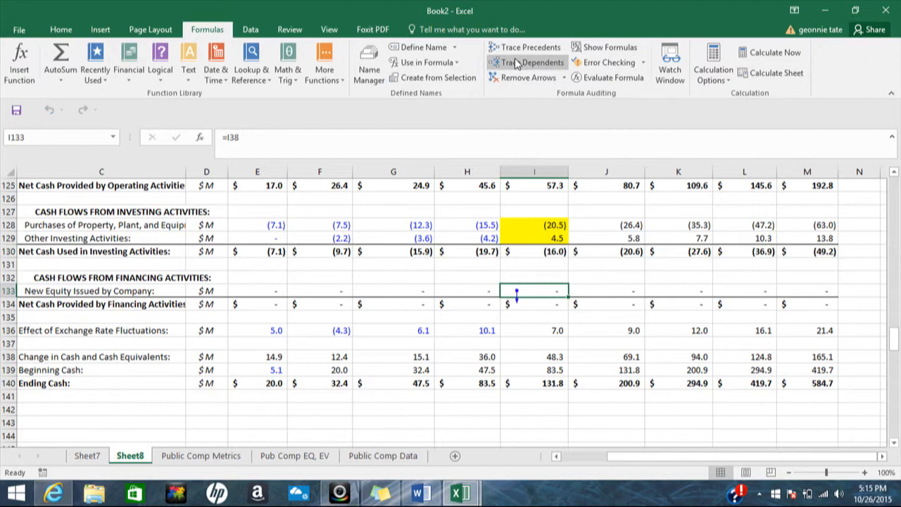
click(524, 48)
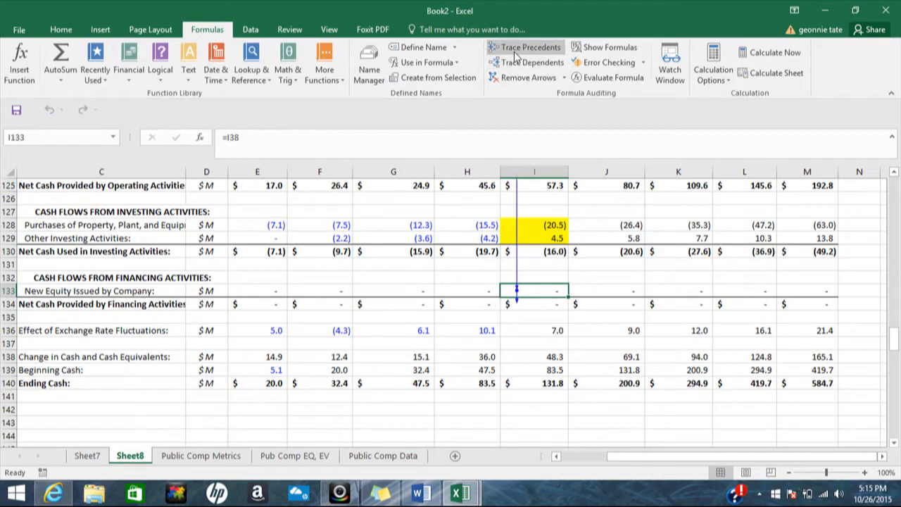
mouse_move(894, 337)
mouse_down()
mouse_move(893, 219)
mouse_move(896, 331)
mouse_up()
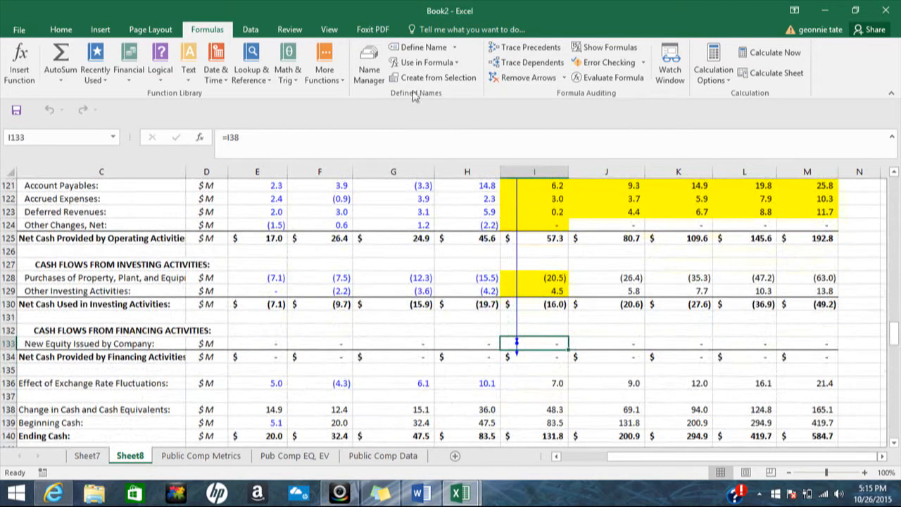
click(60, 29)
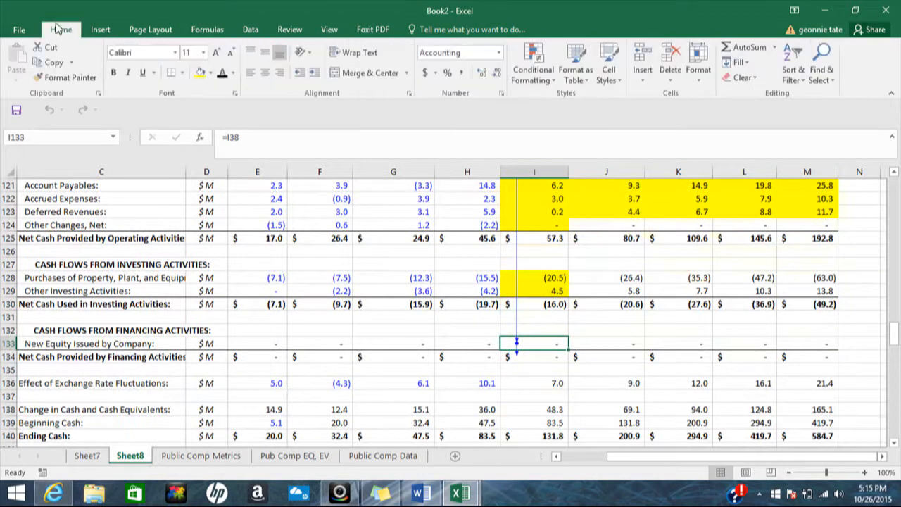
click(202, 32)
click(523, 76)
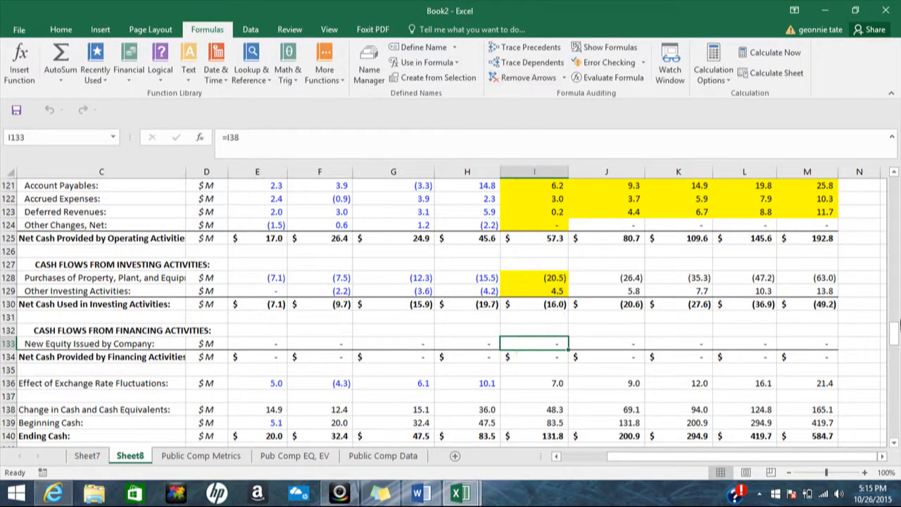
Step: Add new equity issued and the exchange rate effect to 2015 Equity in I103, making the formula =+H103+I113+I116+I133+I136
drag(894, 336, 893, 305)
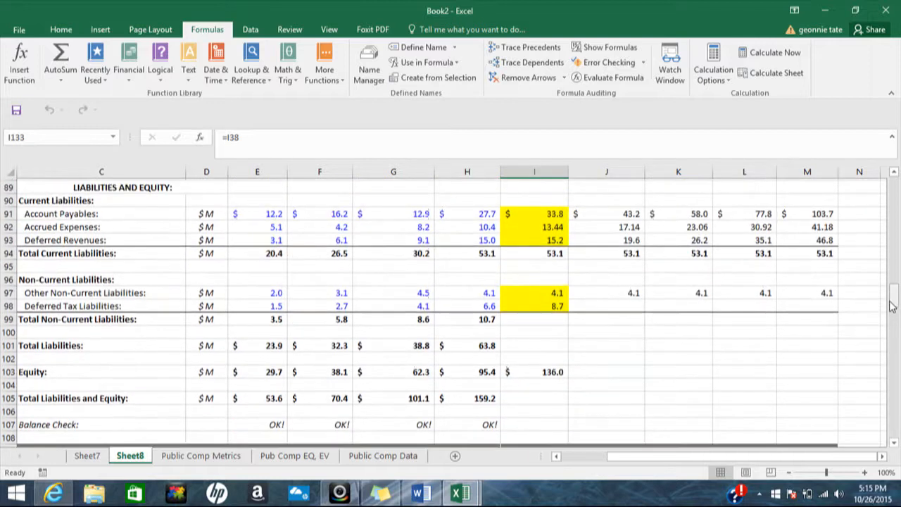
double_click(554, 369)
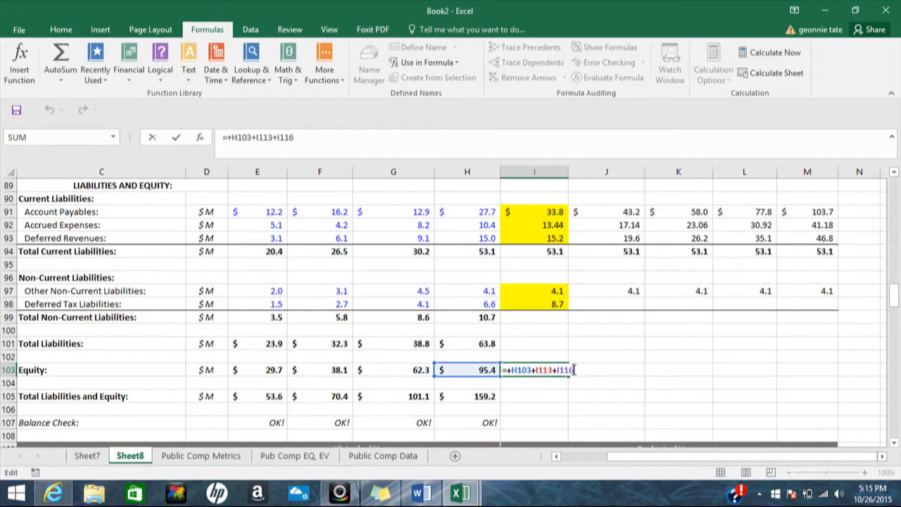
drag(895, 302, 894, 340)
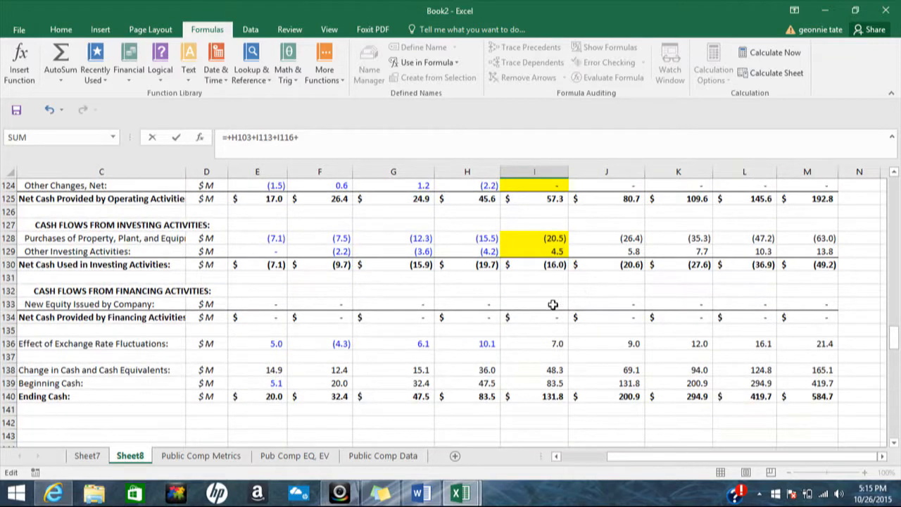
click(552, 304)
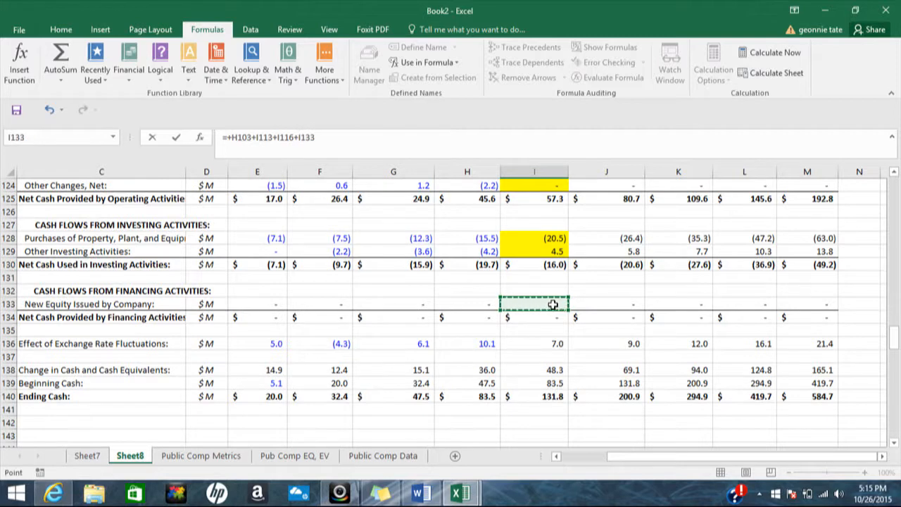
text(+)
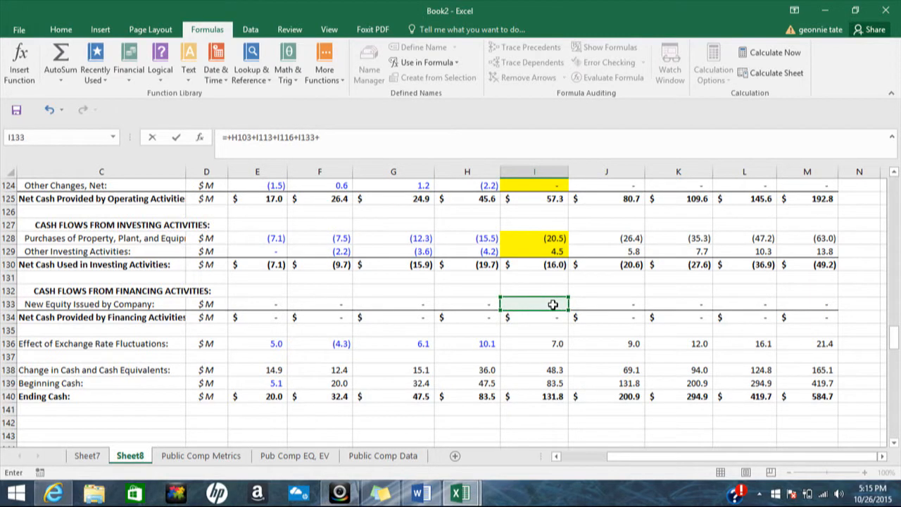
click(548, 345)
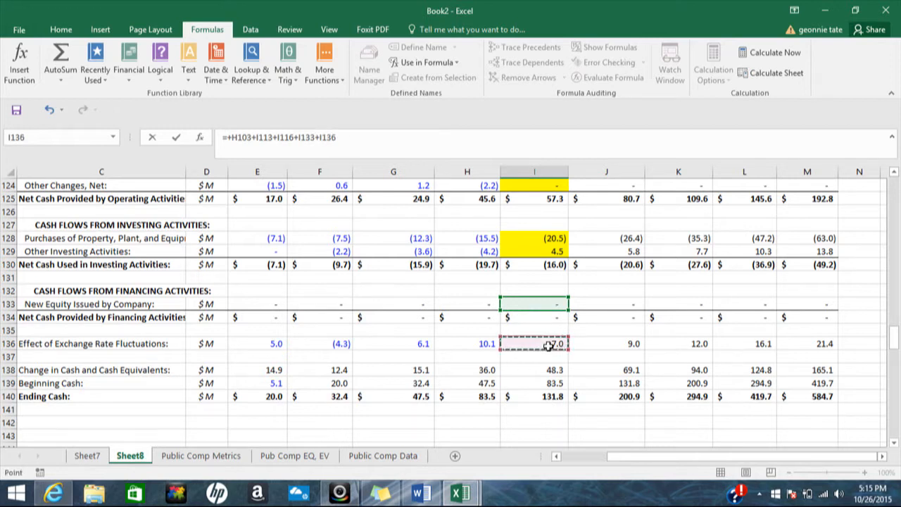
key(Return)
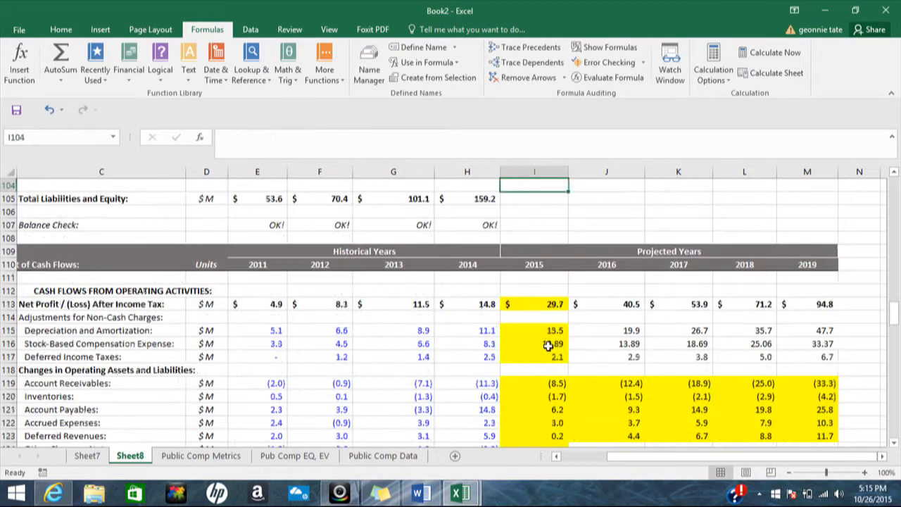
Step: Fill the 2015 Equity cell I103 with yellow
drag(896, 315, 895, 303)
click(551, 264)
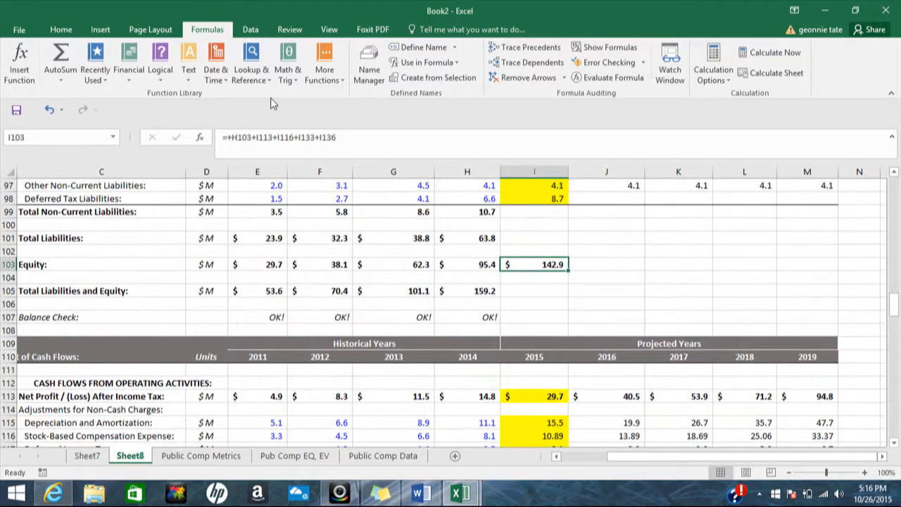
click(61, 28)
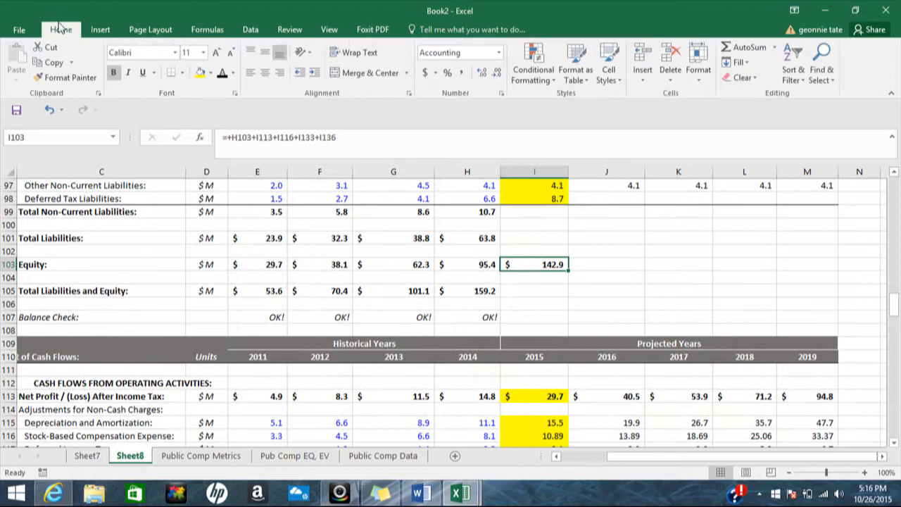
click(201, 73)
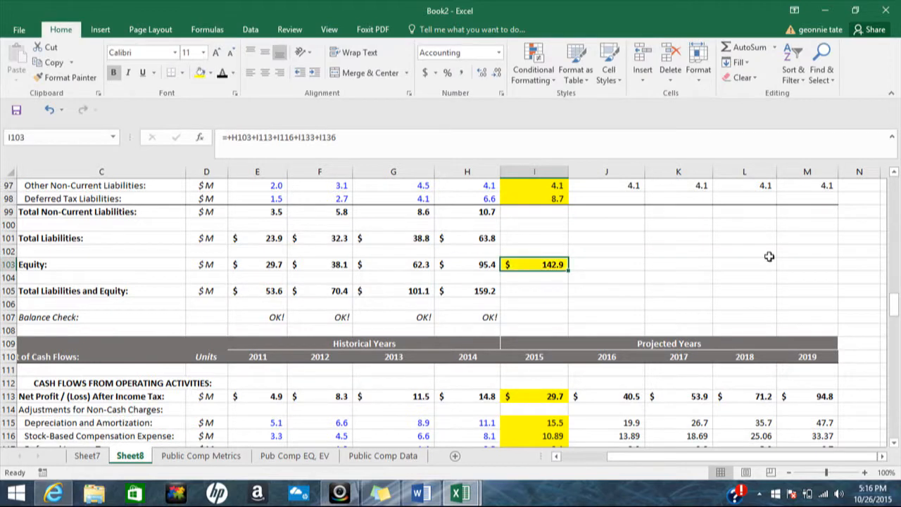
Step: Fill the 2015 New Equity Issued by Company cell I133 and Effect of Exchange Rate Fluctuations cell I136 with yellow
drag(896, 317, 888, 352)
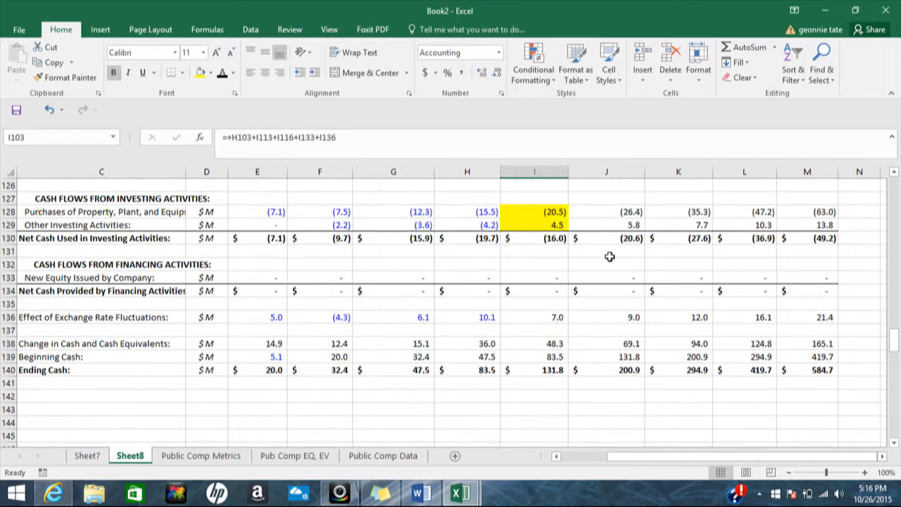
click(547, 281)
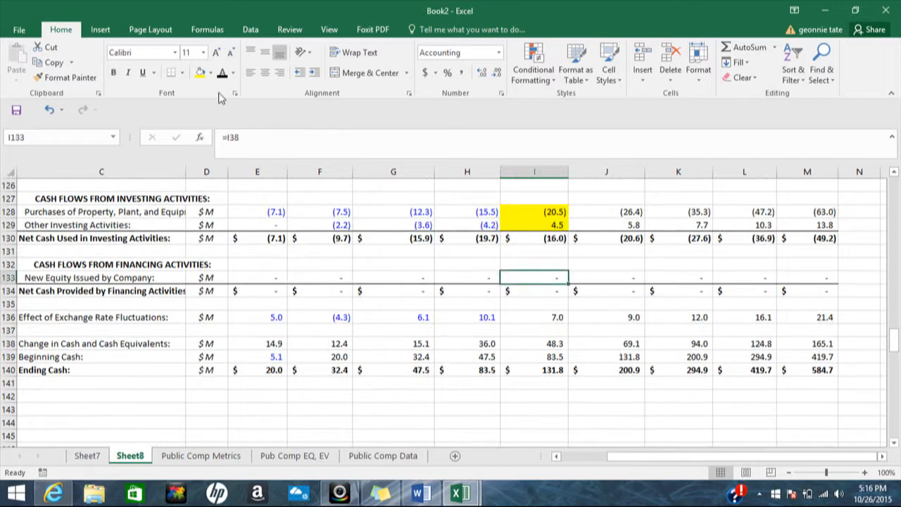
click(200, 74)
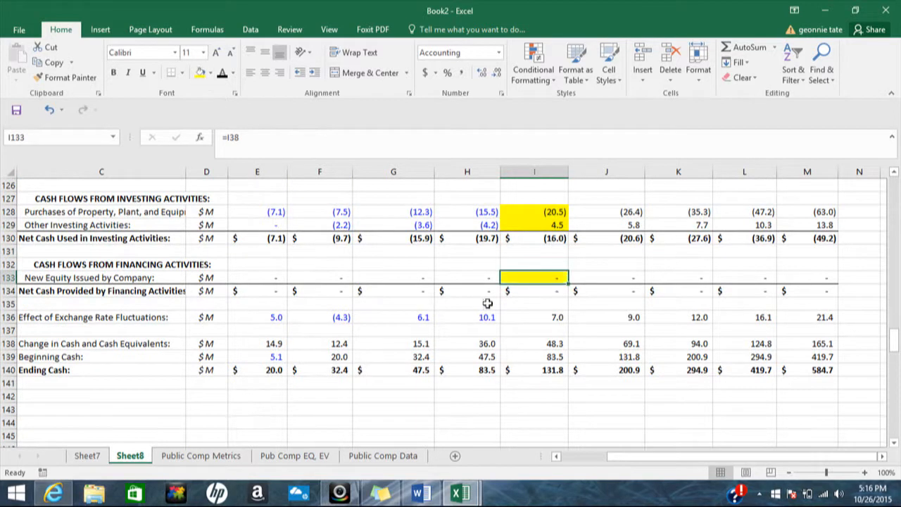
click(547, 319)
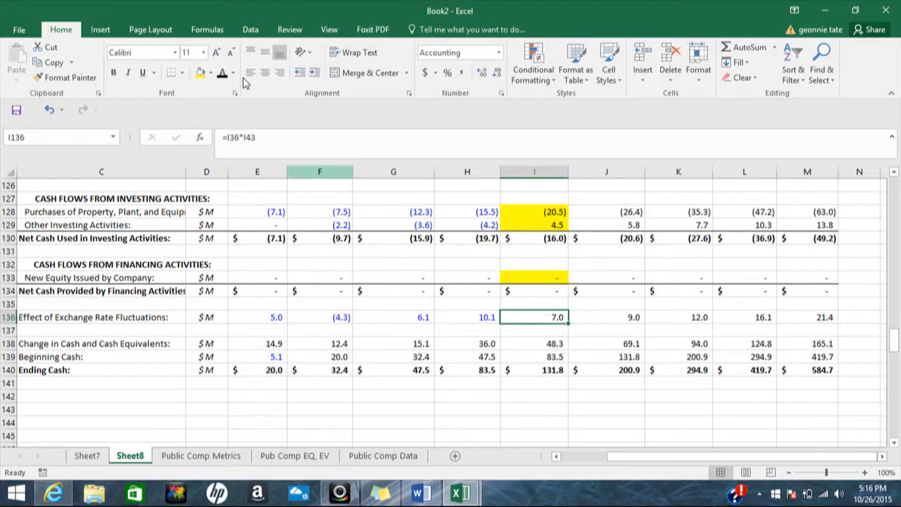
click(200, 74)
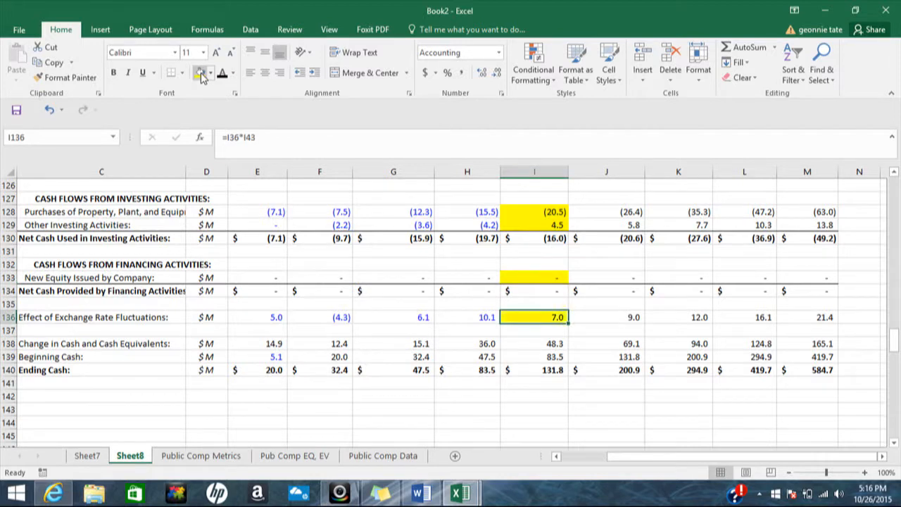
Step: Check the formulas for 2015 Beginning Cash in I139, 2014 Ending Cash in H140 and 2015 Change in Cash in I138
click(555, 358)
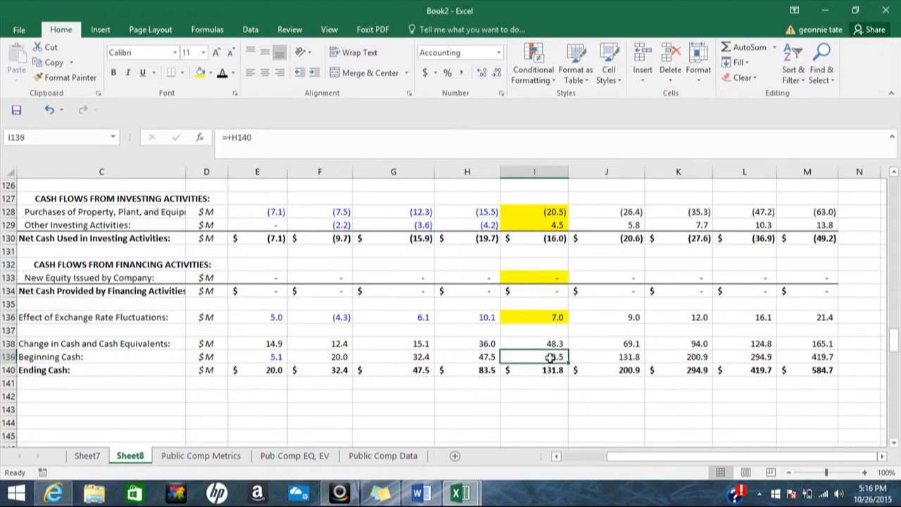
click(484, 373)
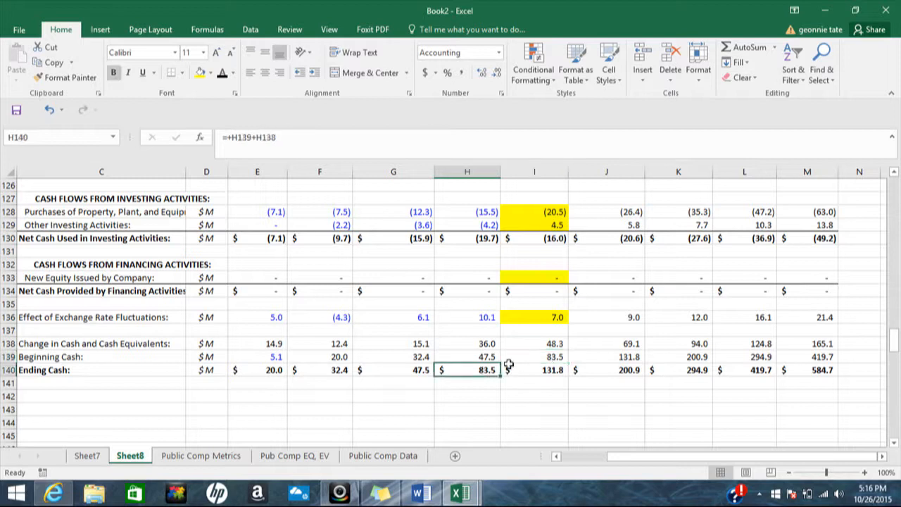
click(542, 357)
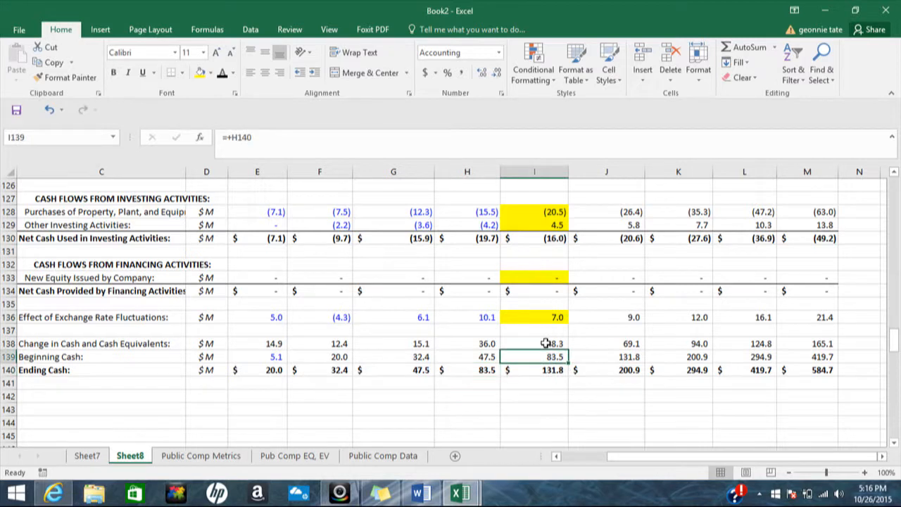
double_click(546, 343)
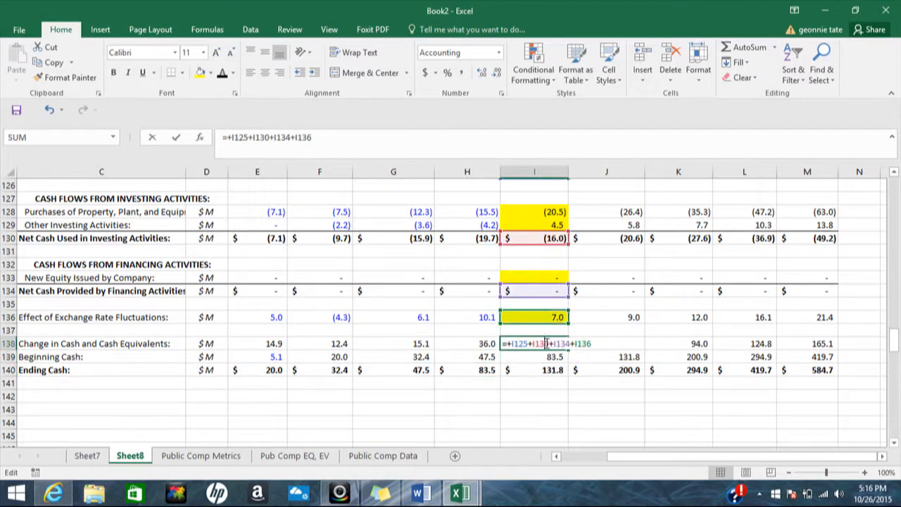
mouse_move(892, 352)
mouse_down()
mouse_move(893, 322)
mouse_move(893, 354)
mouse_up()
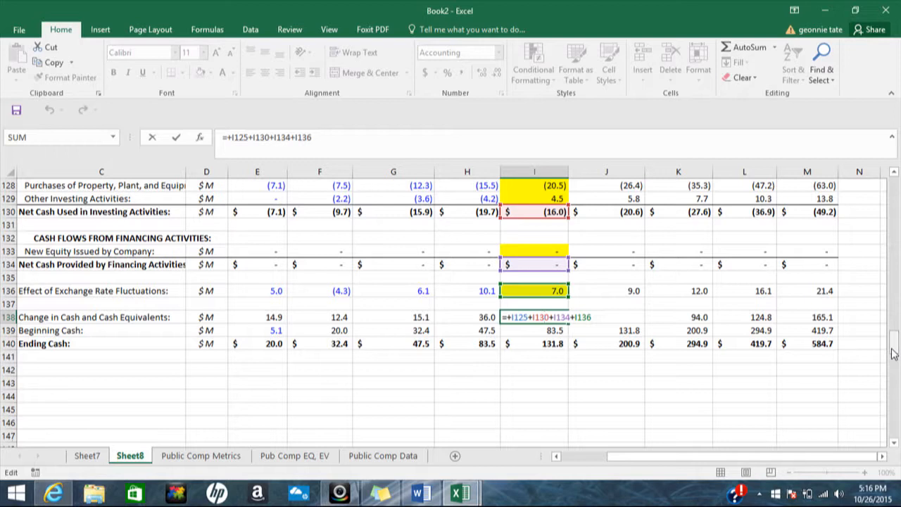
key(Return)
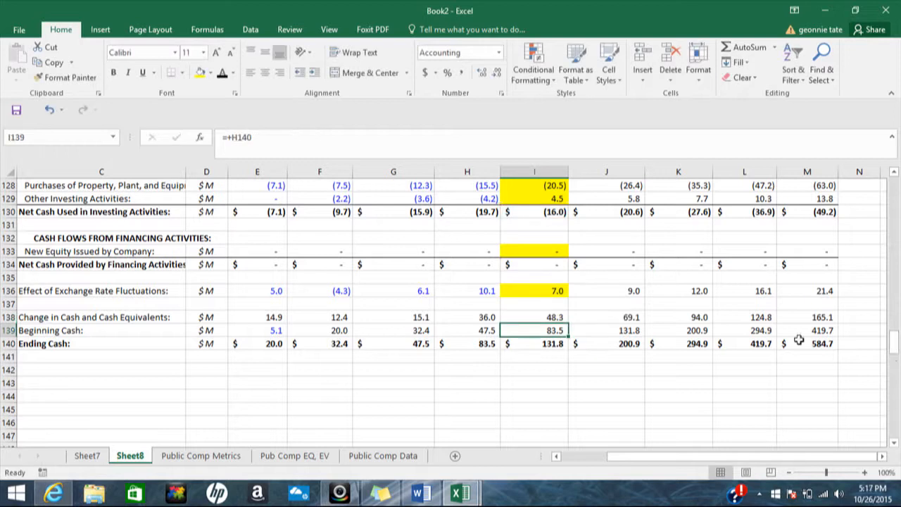
Step: Copy the projected Ending Cash in I140:M140 and paste it as values into Cash and Cash Equivalents I76:M76
drag(548, 345, 831, 354)
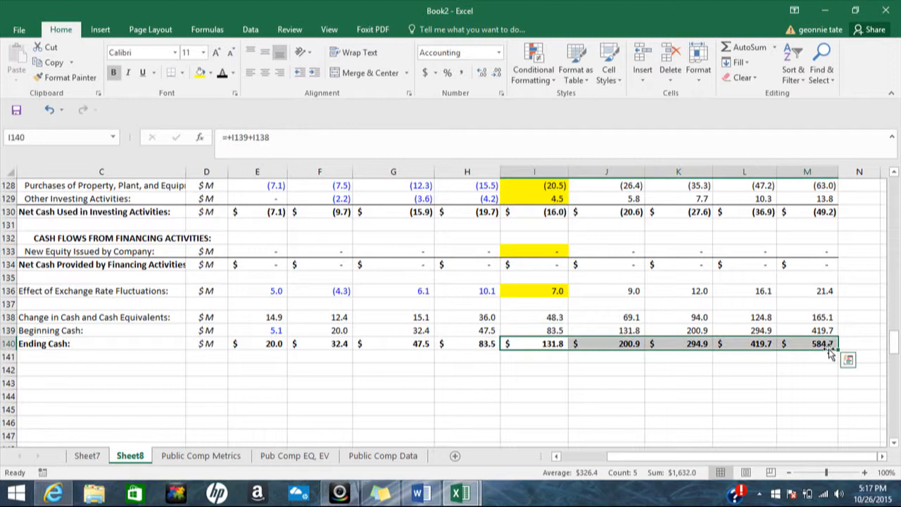
key(ctrl+c)
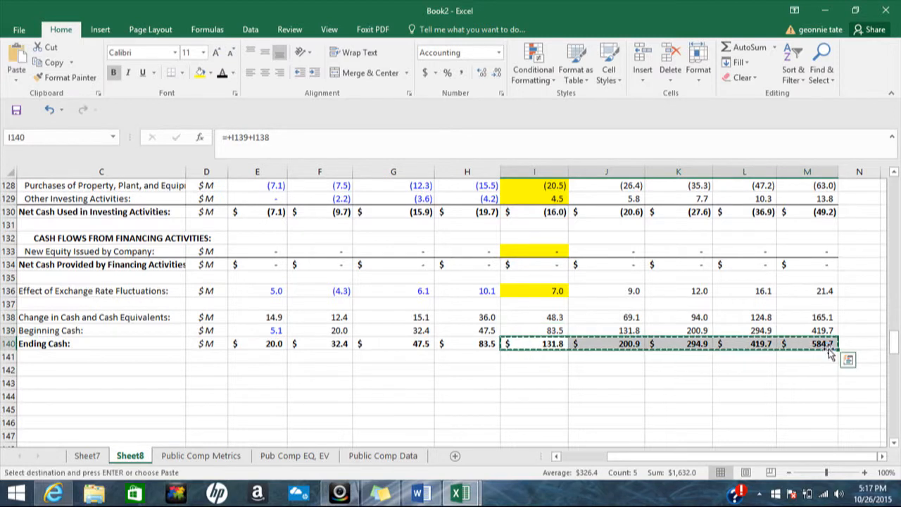
drag(893, 345, 893, 268)
drag(541, 290, 792, 293)
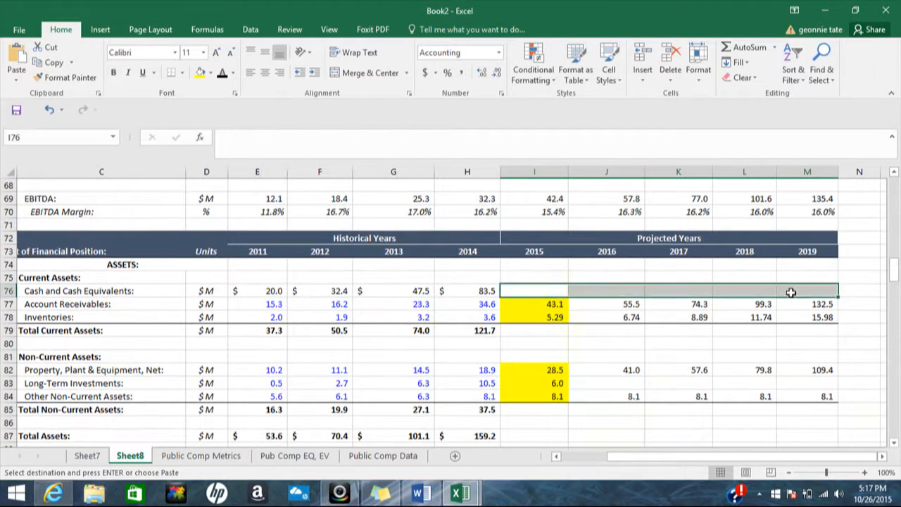
key(ctrl+v)
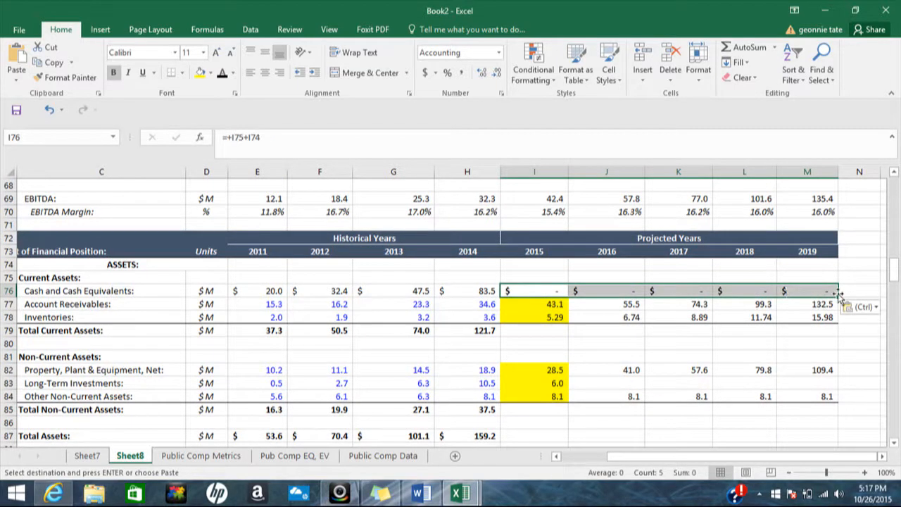
click(880, 310)
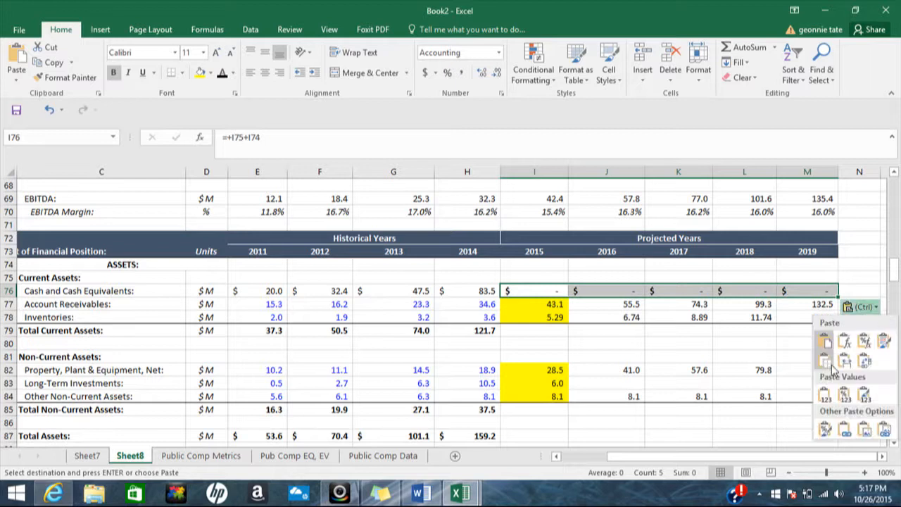
key(Escape)
key(ctrl+v)
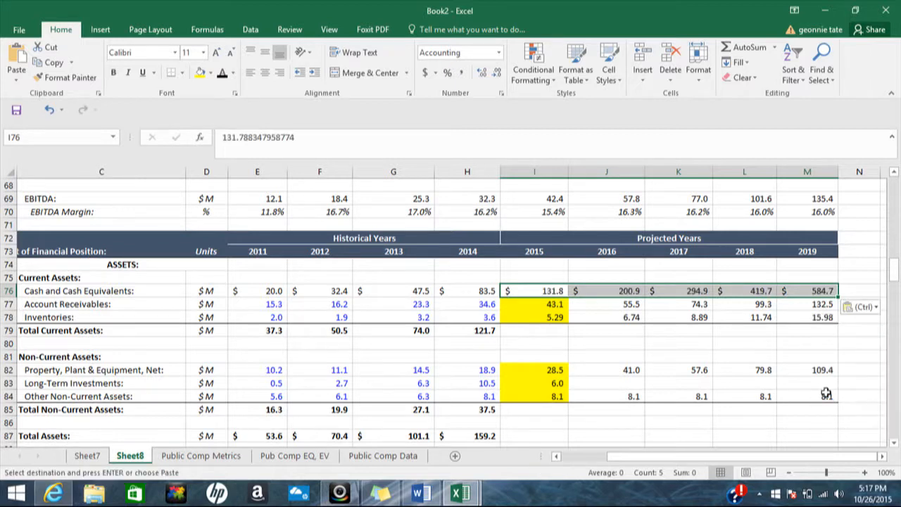
Step: Copy the Total Current Assets sum from H79 across the projected years to M79
click(526, 330)
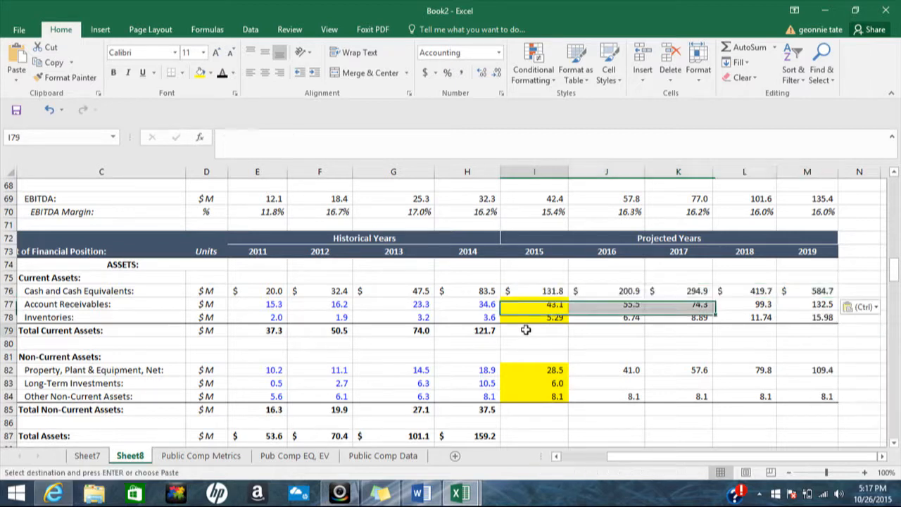
click(484, 334)
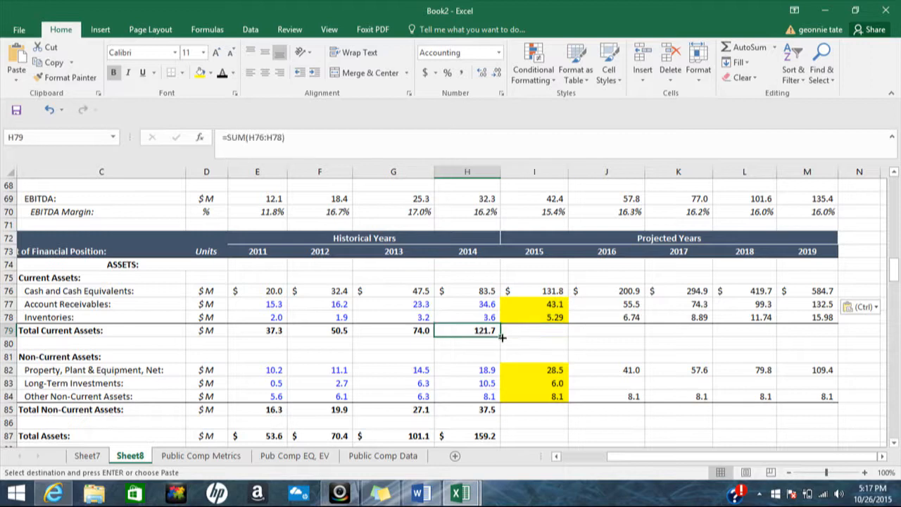
drag(500, 337, 828, 332)
Step: Copy the Total Non-Current Assets sum from H85 across to M85 and the Total Assets formula from H87 across to M87
drag(897, 269, 897, 282)
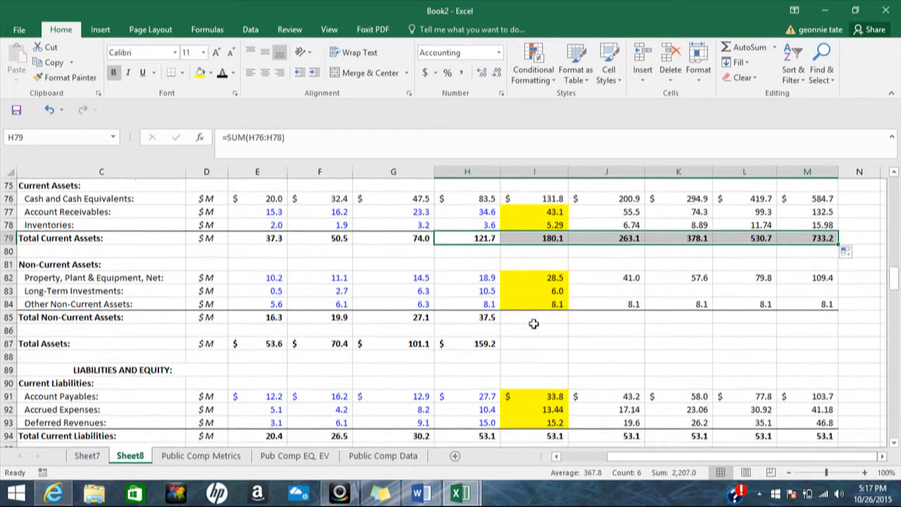
click(491, 317)
drag(501, 322, 815, 324)
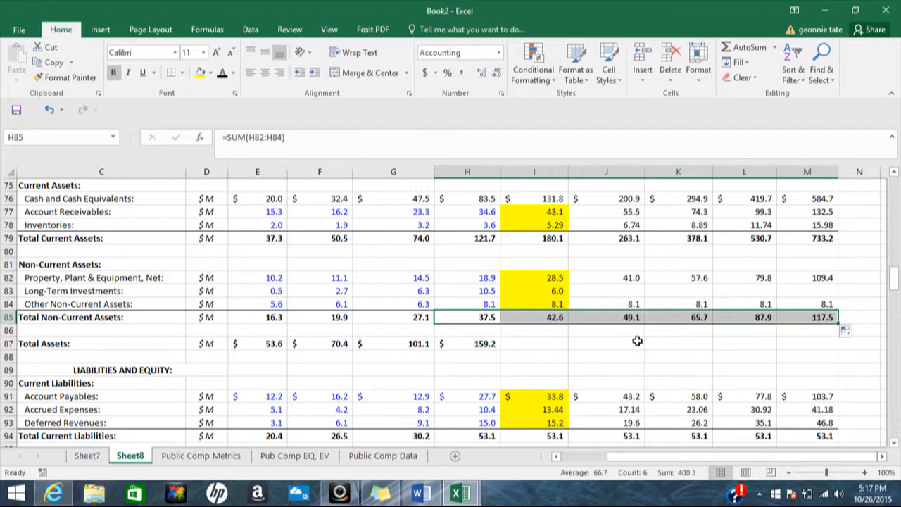
click(496, 344)
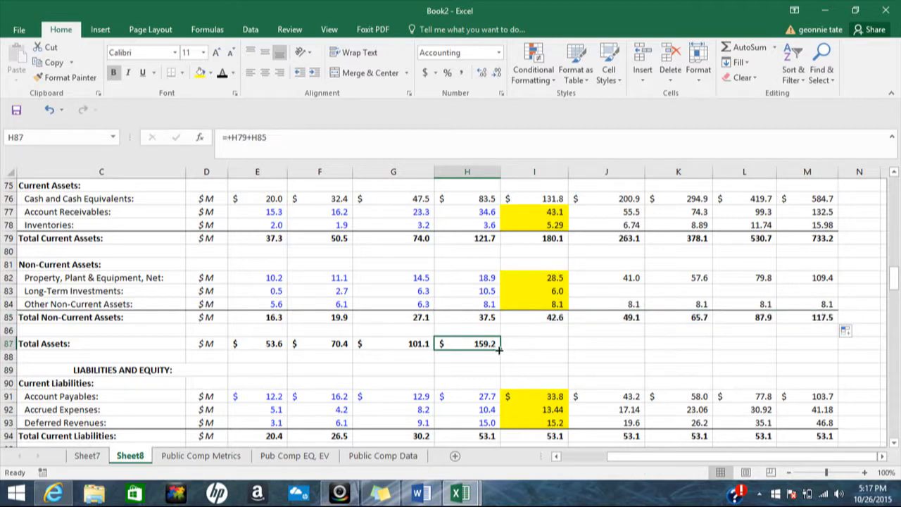
drag(500, 350, 836, 349)
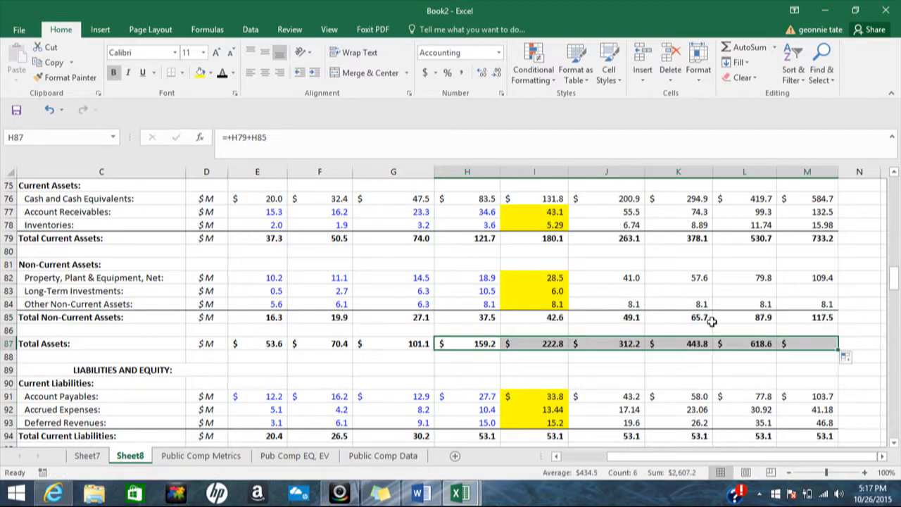
Step: Check the 2015 formulas for Total Current Assets in I79, Total Non-Current Assets in I85 and Total Assets in I87
click(539, 239)
key(alt+equal)
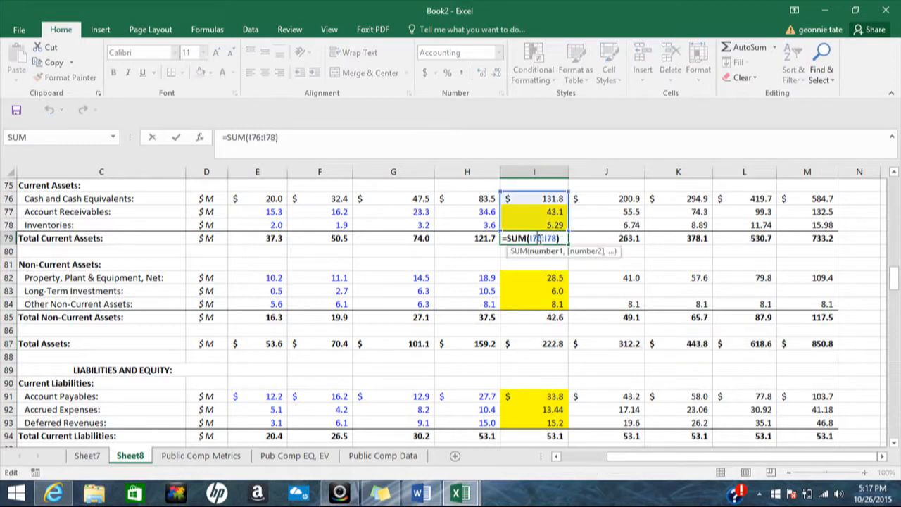
key(Return)
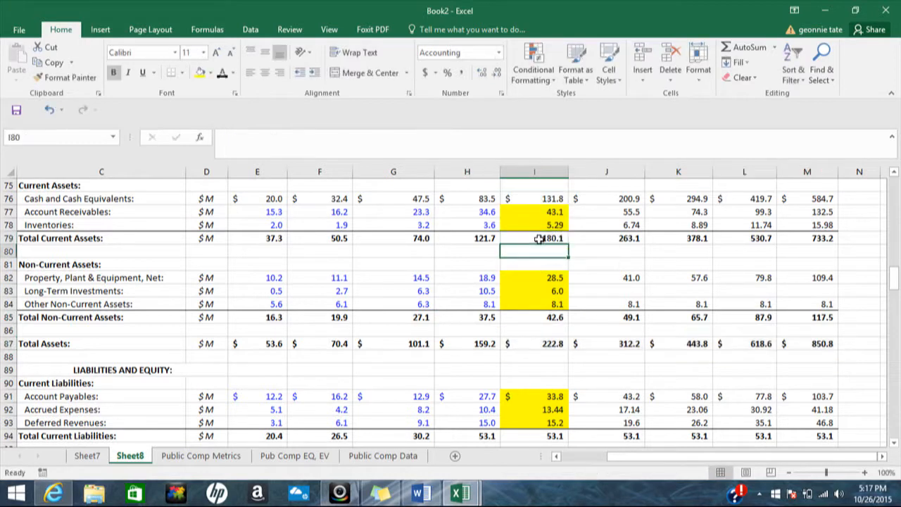
click(540, 318)
key(alt+equal)
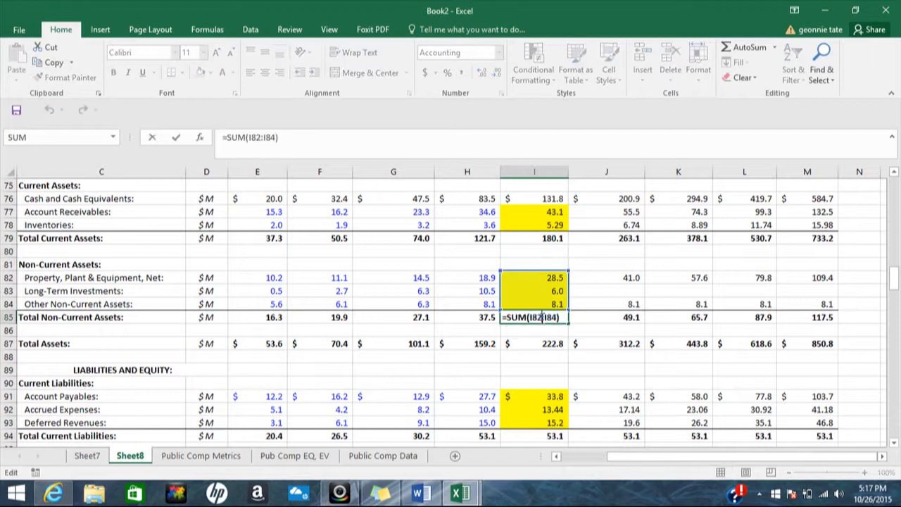
key(Return)
double_click(545, 345)
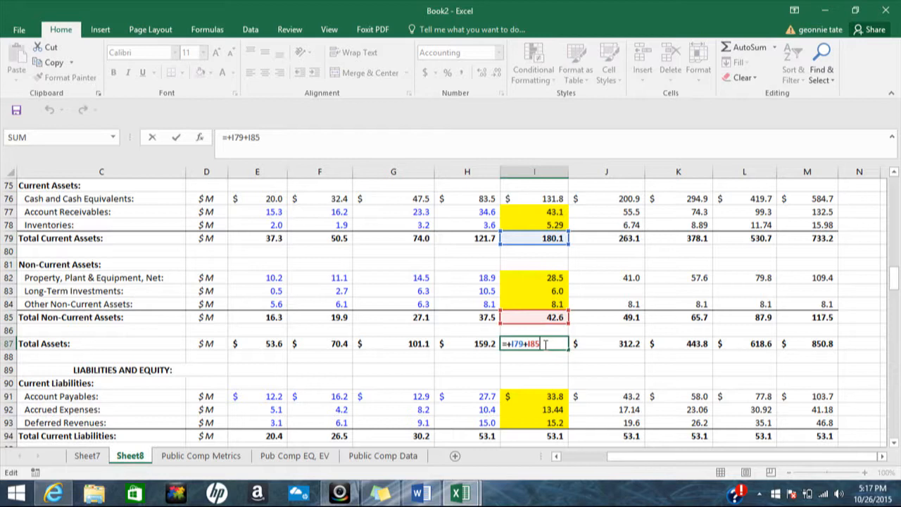
key(Return)
Step: Check the 2015 formula behind Total Current Liabilities in I94
drag(898, 278, 897, 290)
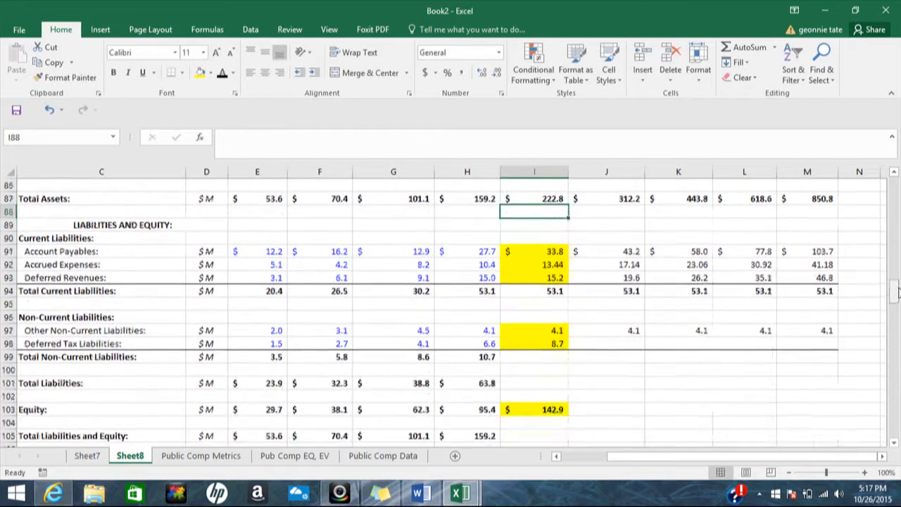
click(534, 294)
text(=)
key(Left)
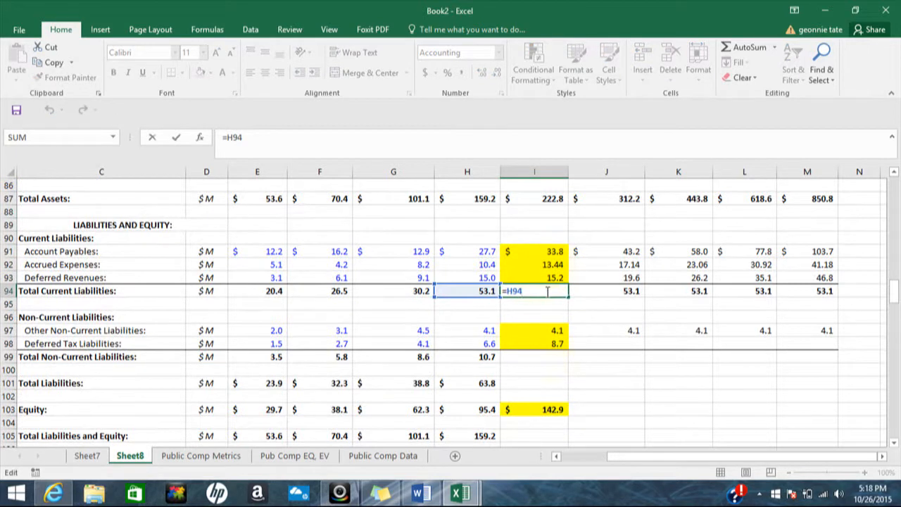
key(Return)
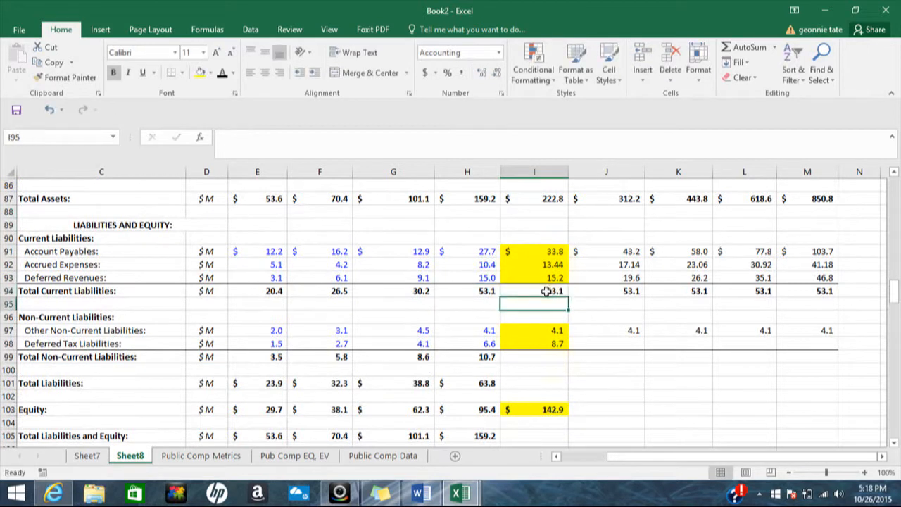
Step: Replace the 2015 Total Current Liabilities formula in I94 with =SUM(I91:I93)
click(560, 290)
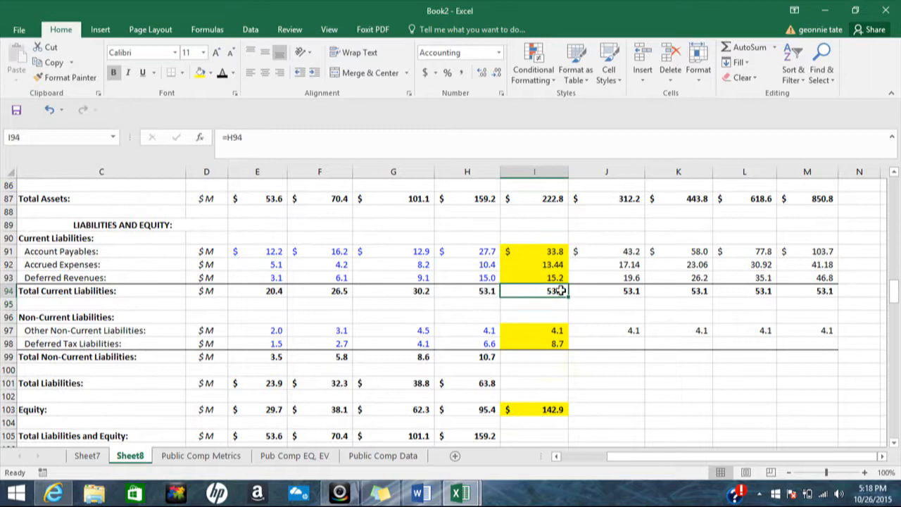
text(=)
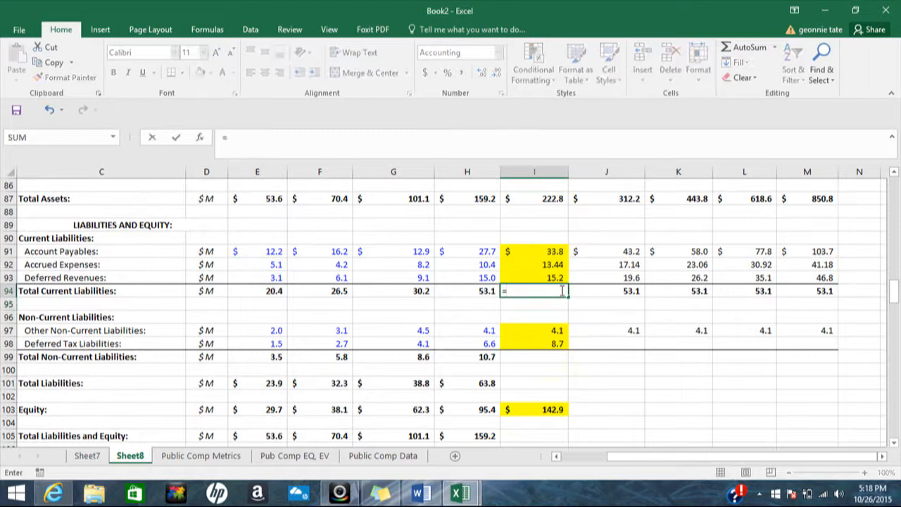
text(sum)
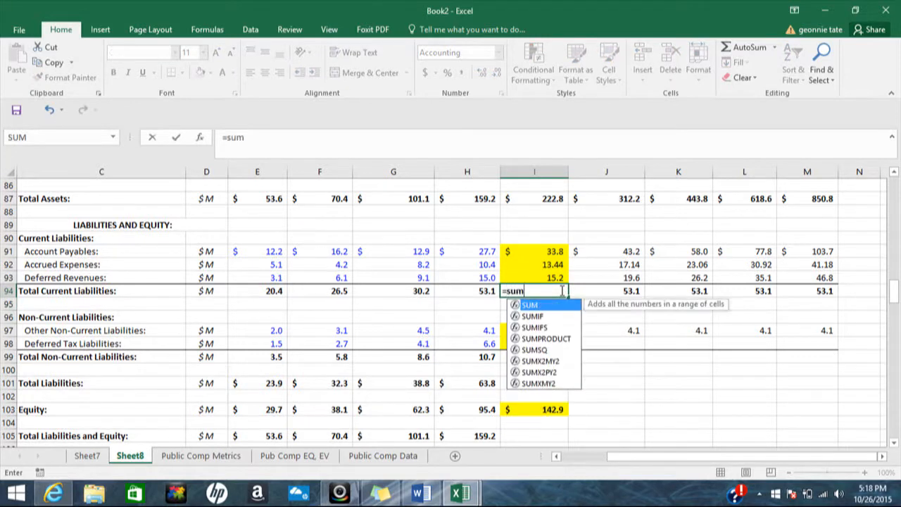
text(()
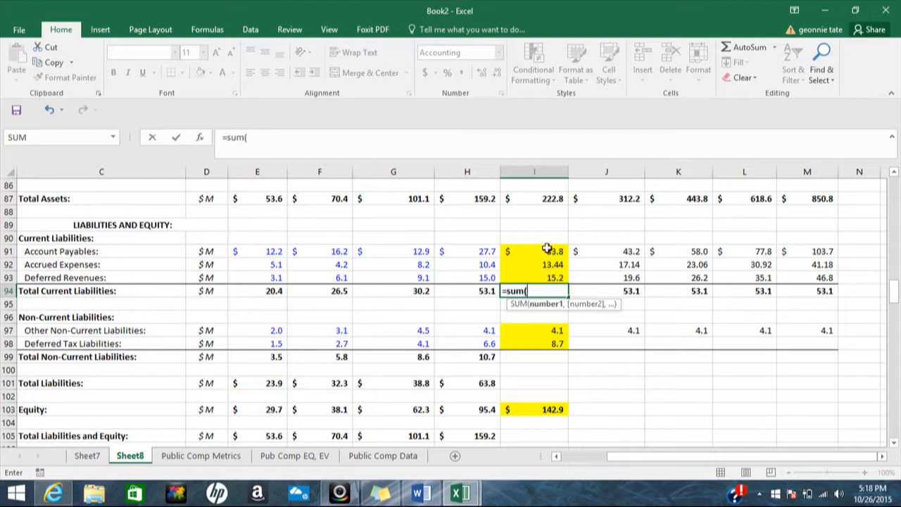
drag(547, 249, 547, 275)
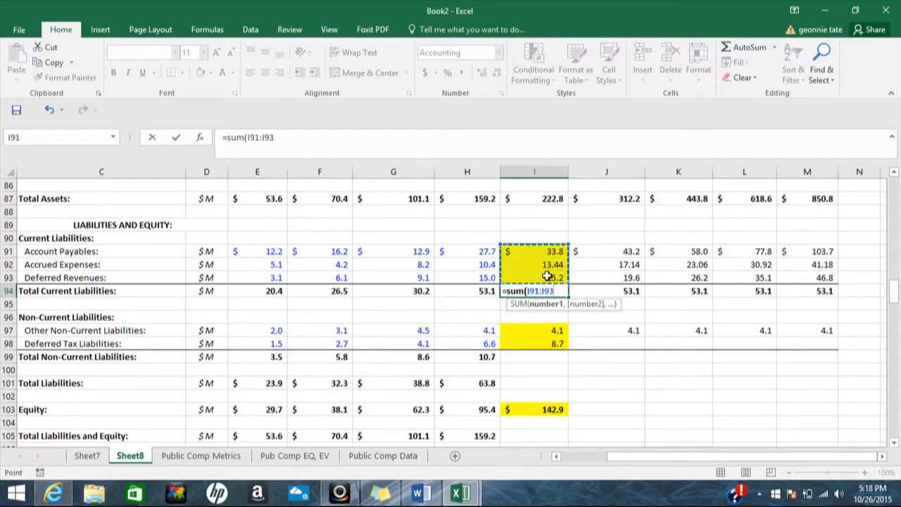
text())
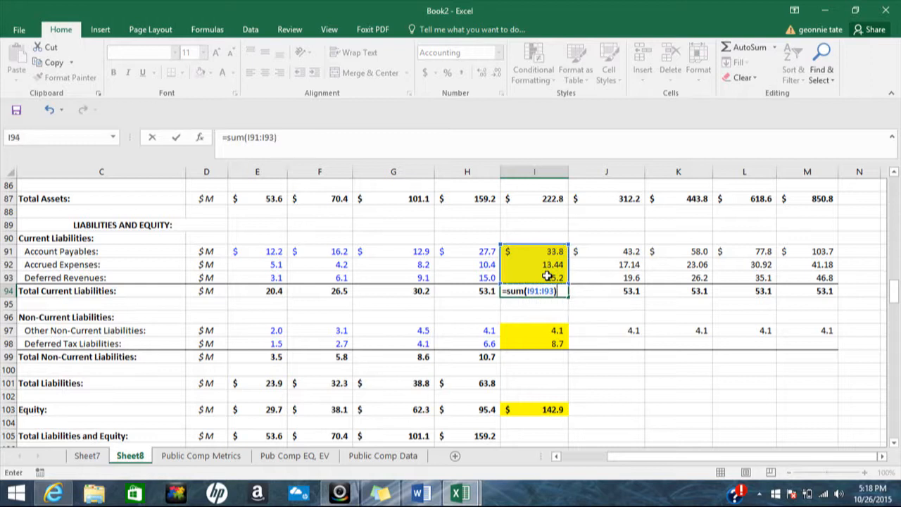
key(Return)
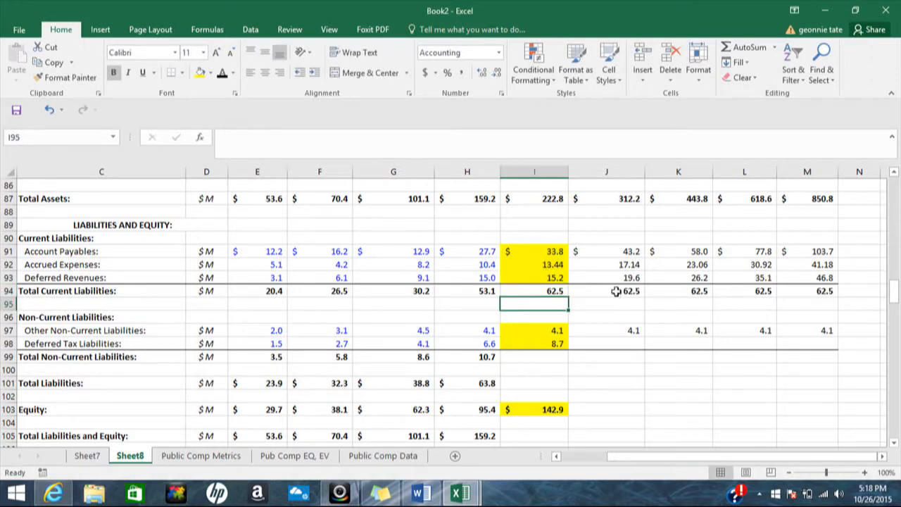
Step: Copy the Total Current Liabilities sum from I94, paste only its formula into J94 and check the referenced range
click(560, 292)
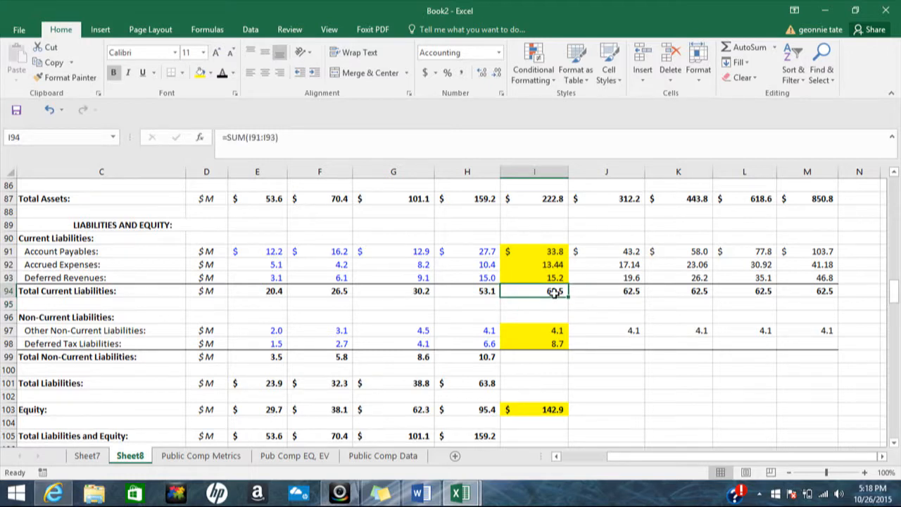
right_click(555, 293)
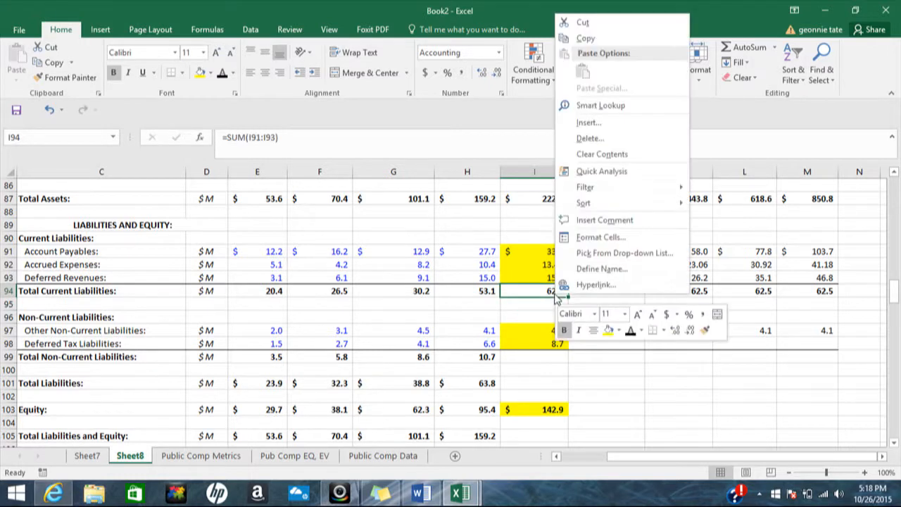
click(585, 38)
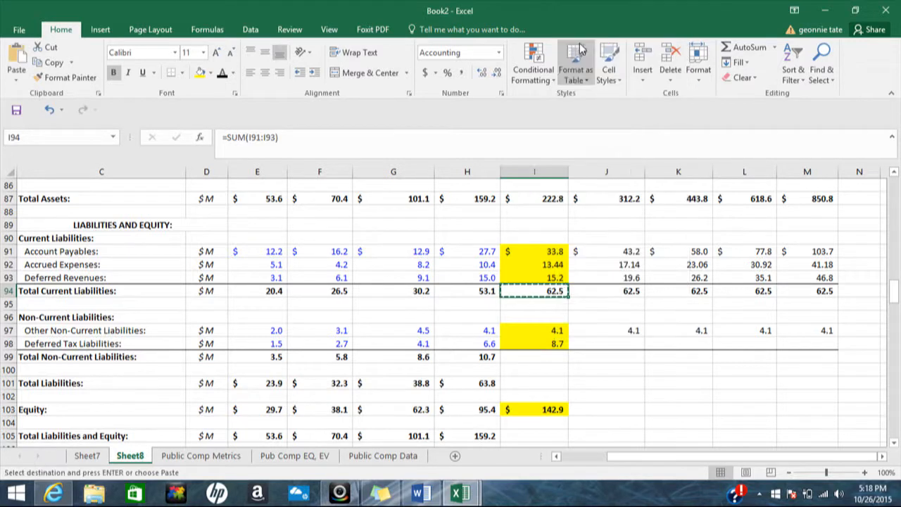
click(615, 290)
right_click(615, 291)
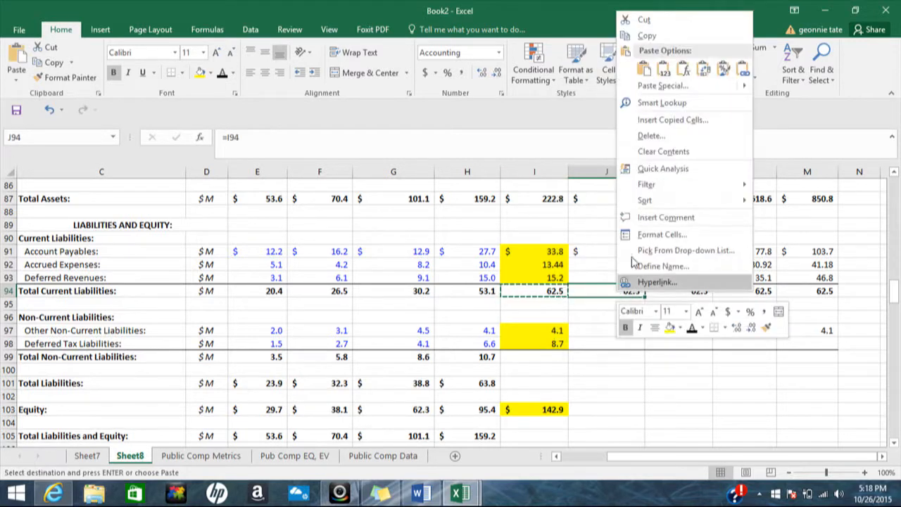
click(683, 70)
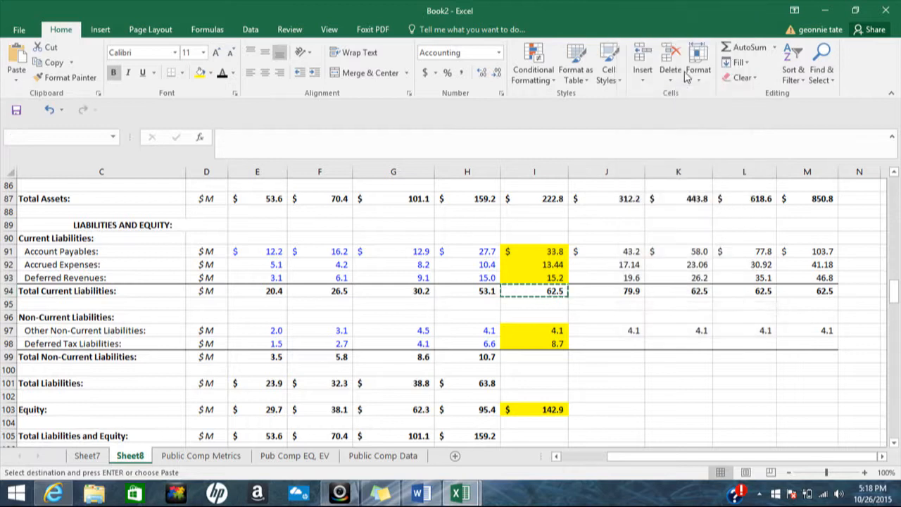
double_click(632, 291)
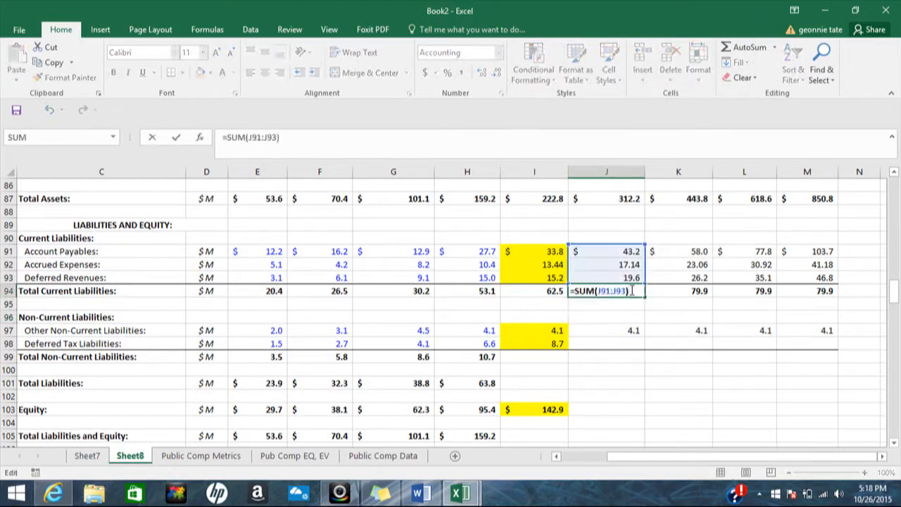
key(Return)
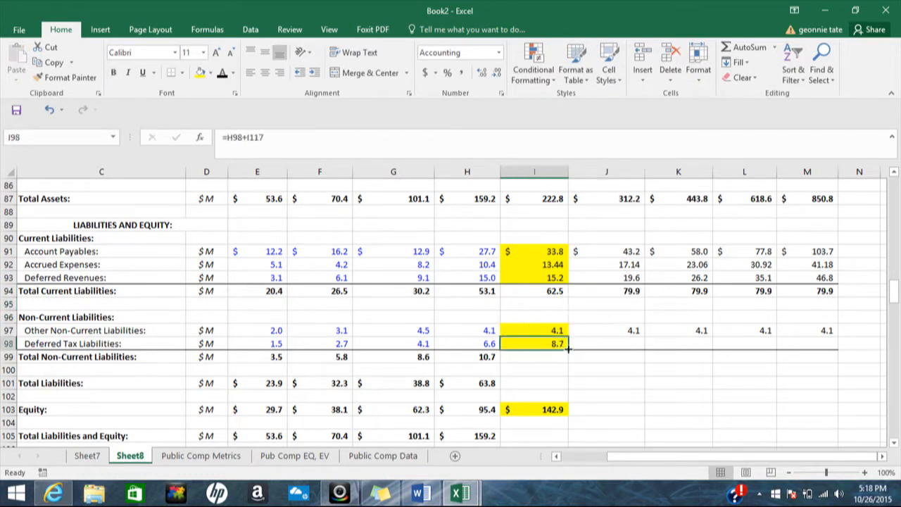
Step: Copy the Deferred Tax Liabilities formula from I98 across to M98, and fill Total Non-Current Liabilities I99:M99 with =SUM(I97:I98)
drag(568, 345, 814, 348)
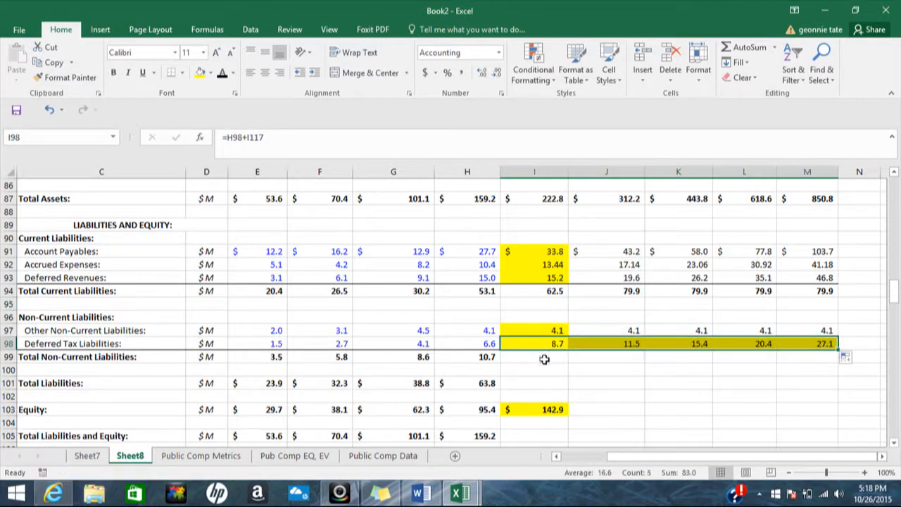
click(517, 360)
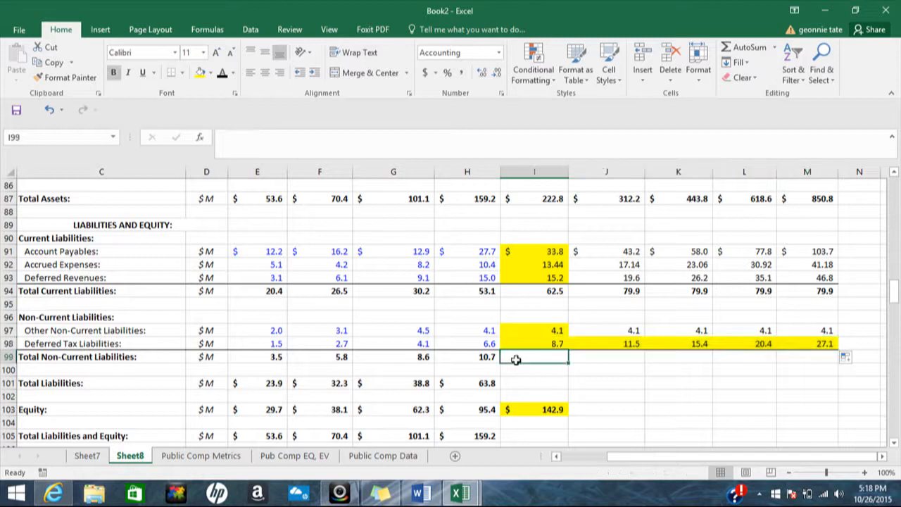
text(=)
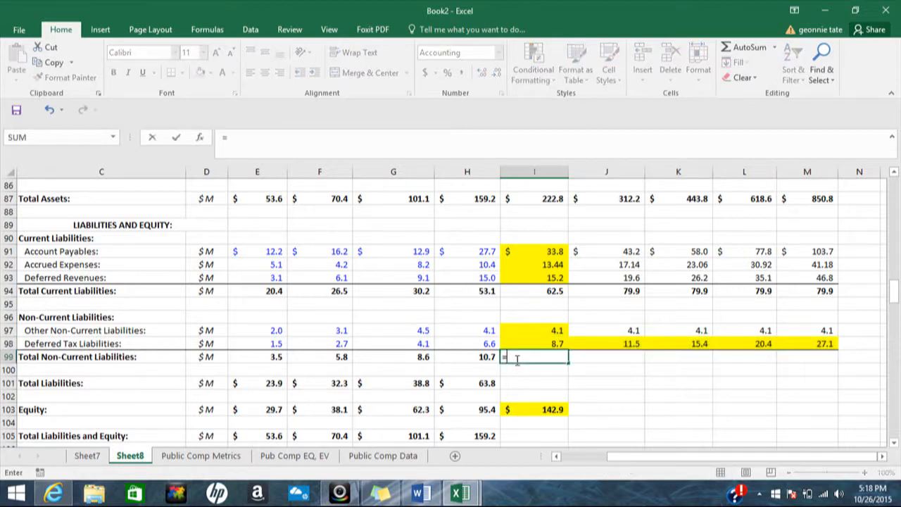
text(sum()
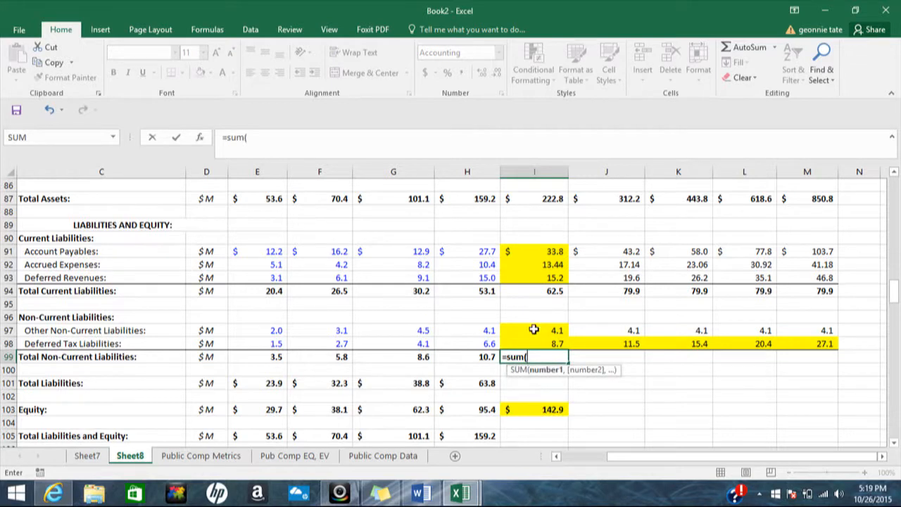
drag(535, 330, 536, 342)
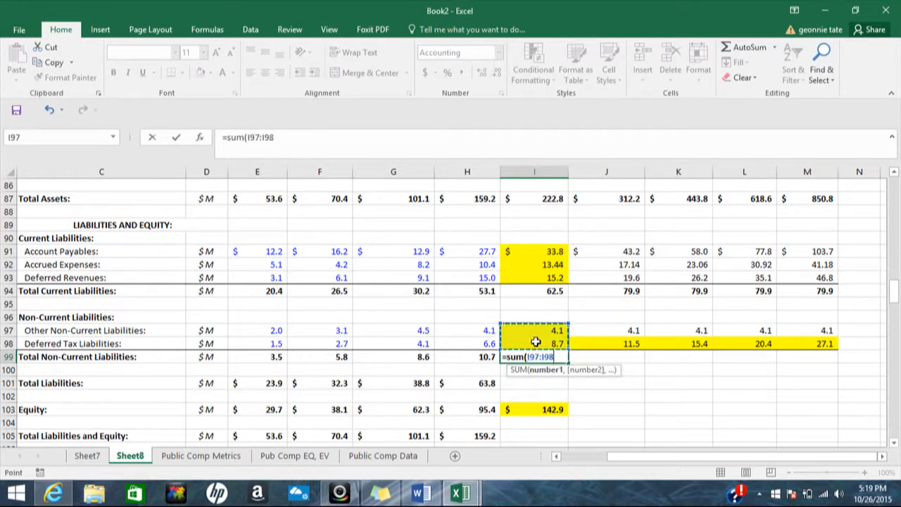
text())
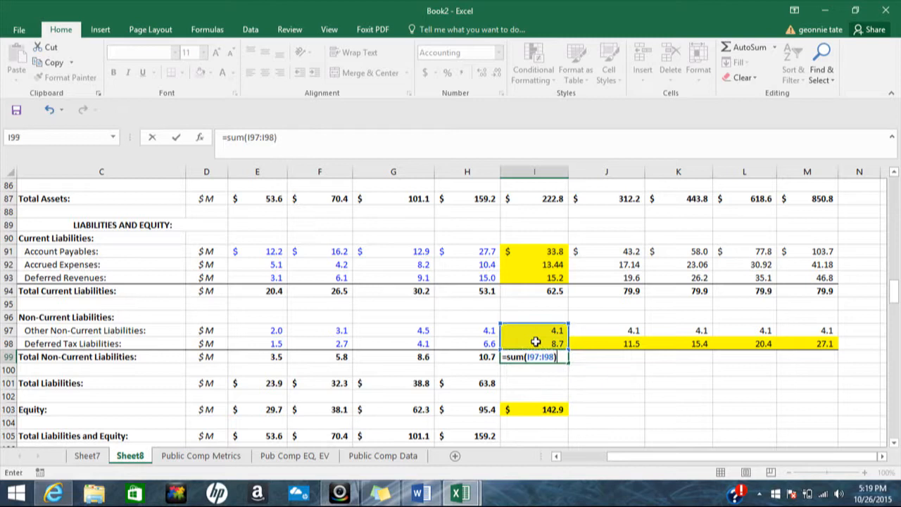
key(ctrl+Return)
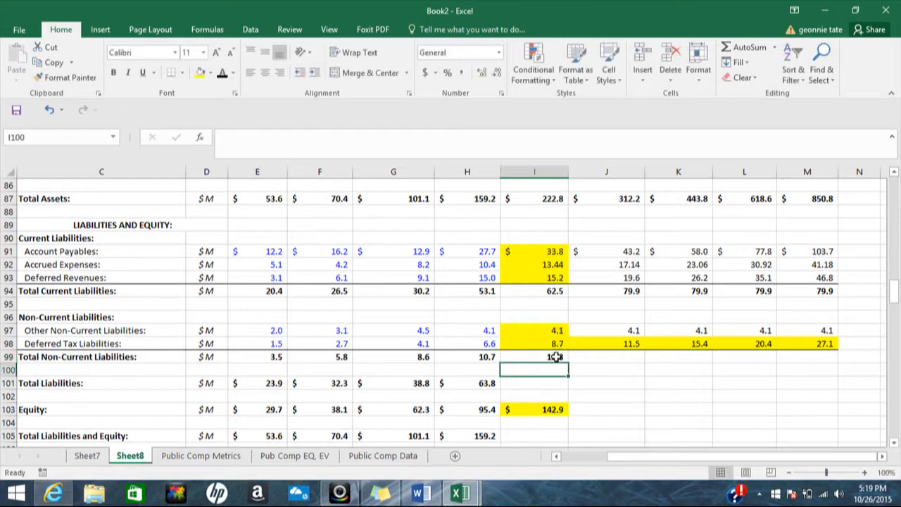
drag(569, 362, 825, 359)
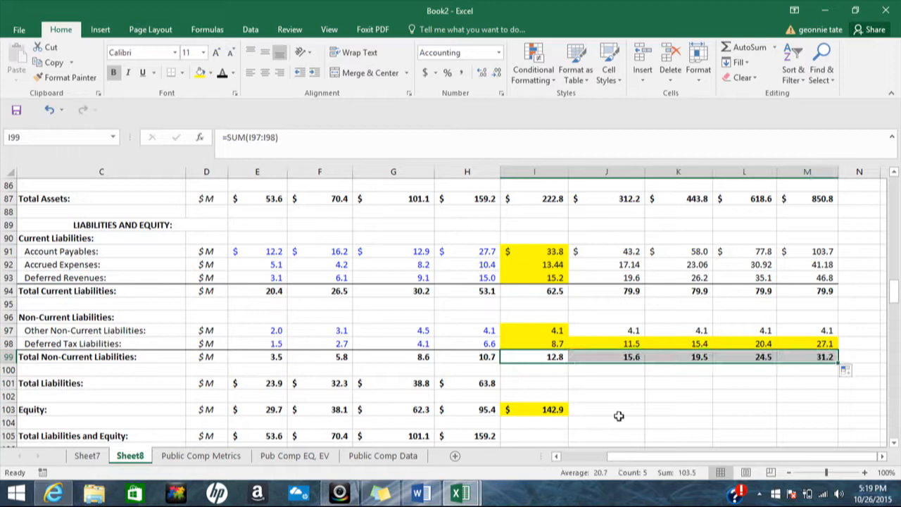
Step: Copy the Total Liabilities formula from H101 across to M101 and check the 2015 formula in I101
click(490, 386)
drag(500, 389, 834, 407)
click(541, 383)
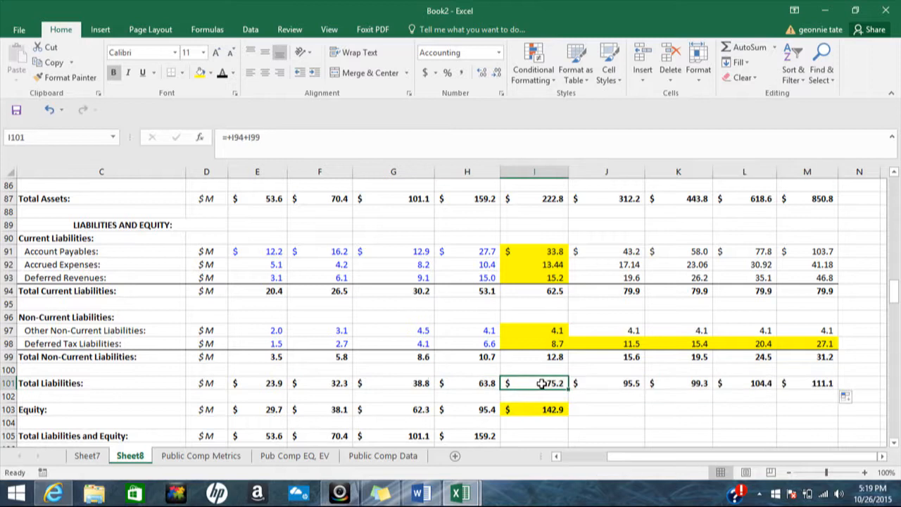
double_click(542, 383)
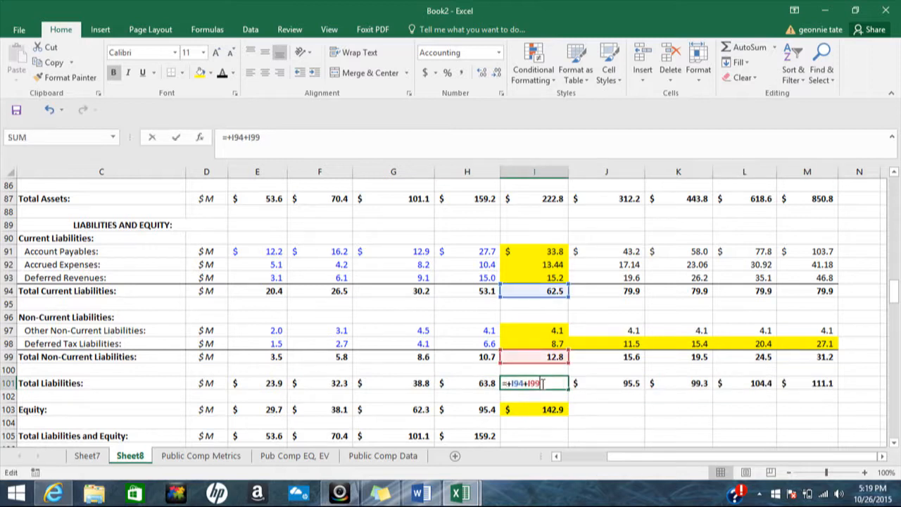
key(Return)
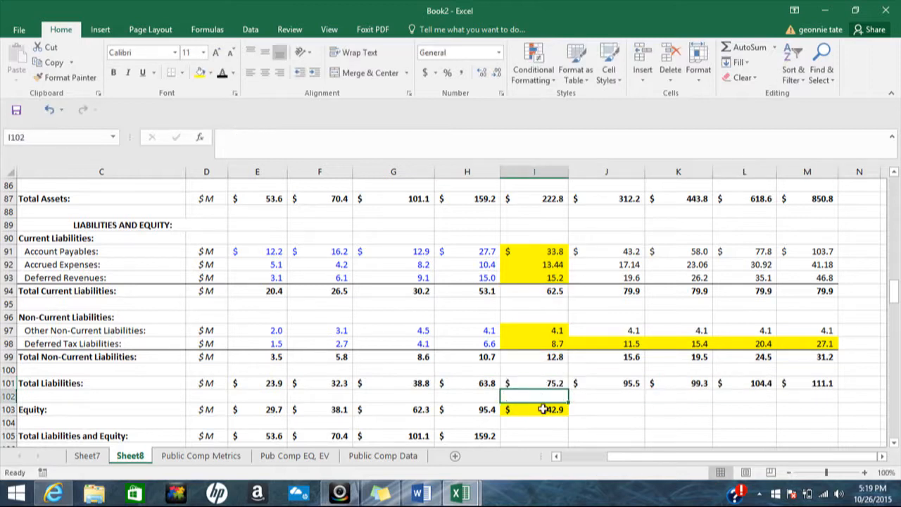
Step: Copy the Equity formula from I103 across to M103 and the Total Liabilities and Equity formula from H105 across to M105
click(544, 409)
drag(569, 414, 815, 410)
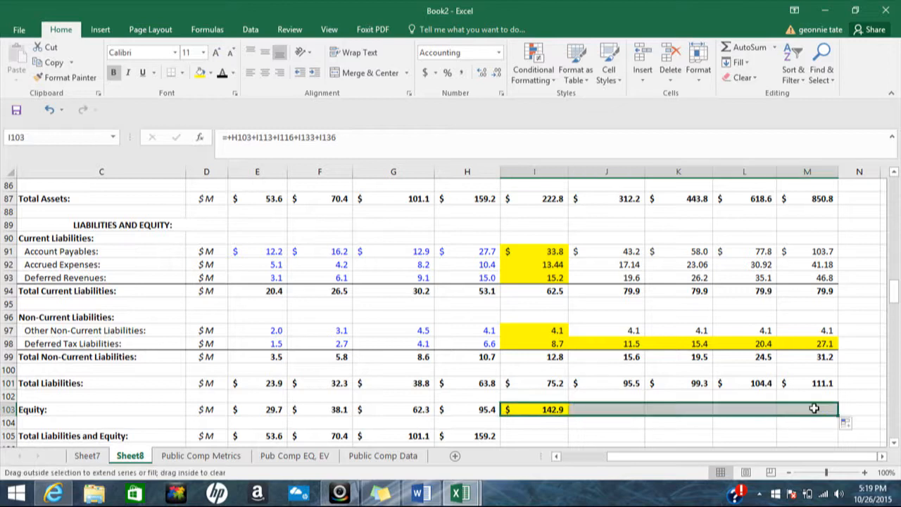
scroll(845, 423, down, 2)
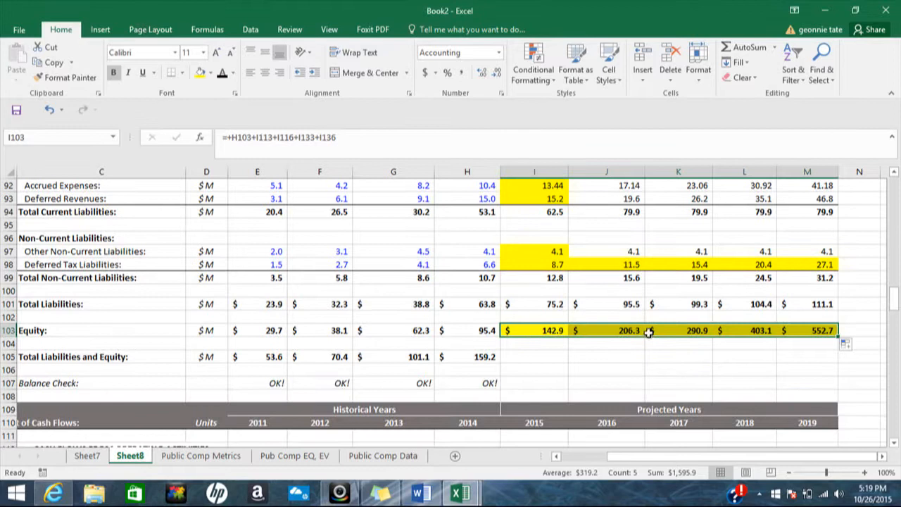
click(527, 356)
click(486, 356)
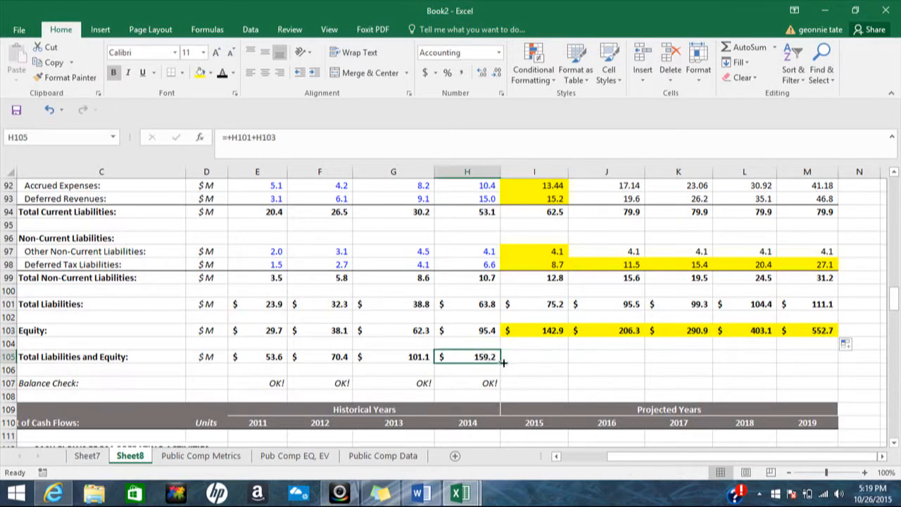
drag(502, 362, 824, 359)
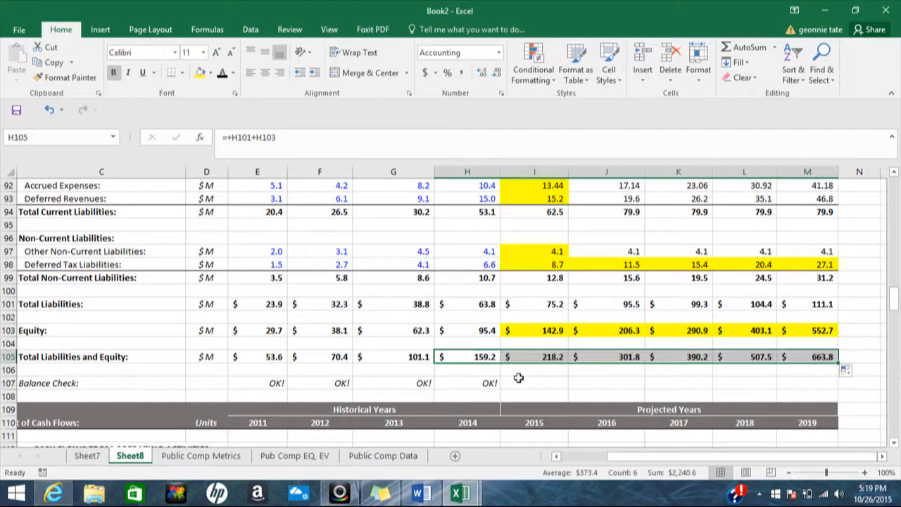
Step: Copy the Balance Check formula from H107 across to M107 and inspect the 2015 formula in I107
click(494, 383)
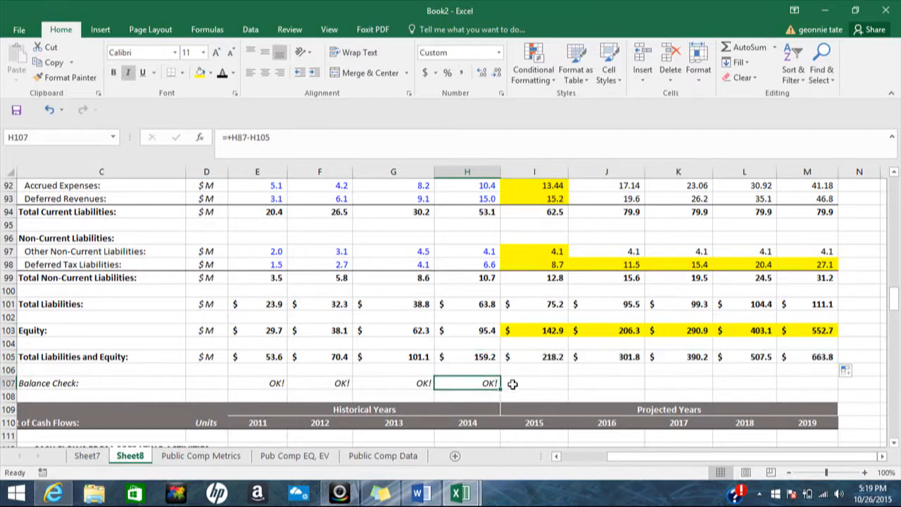
drag(500, 386, 835, 389)
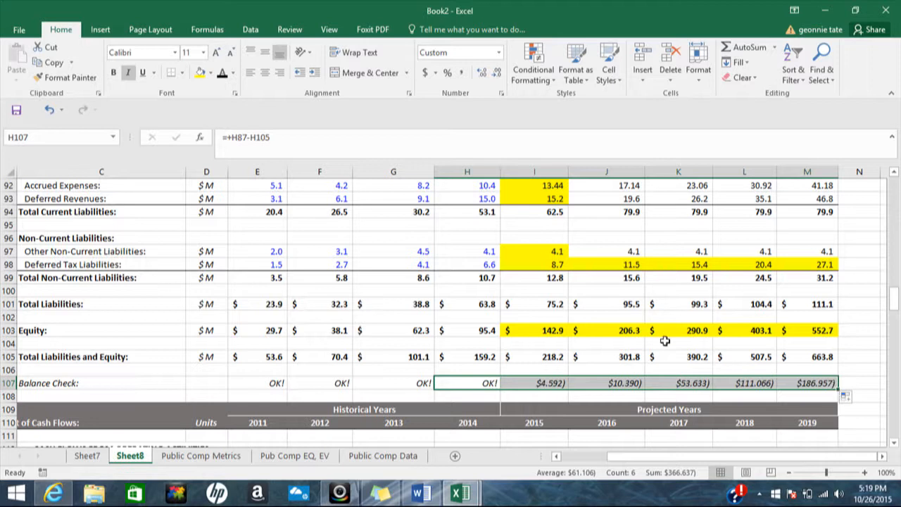
double_click(542, 383)
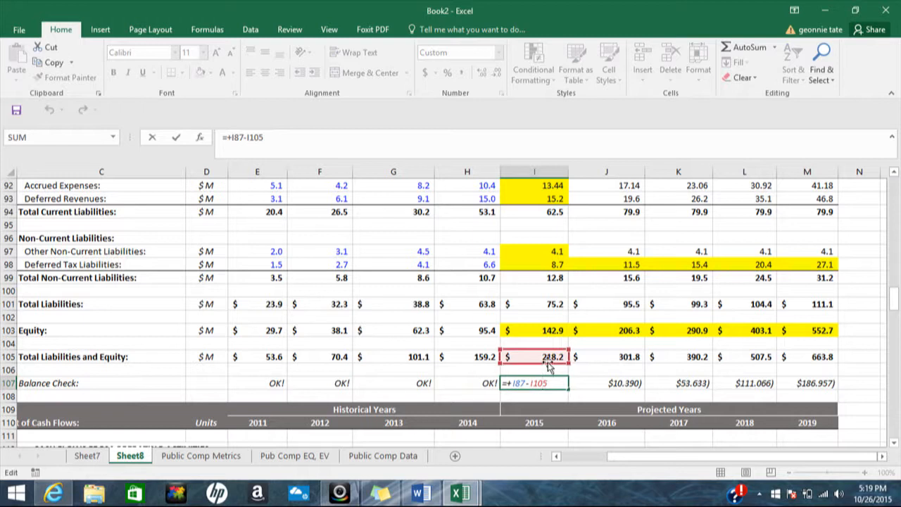
Step: Inspect the 2015 formulas for Balance Check in I107, Total Liabilities and Equity in I105, and Total Liabilities in I101
mouse_move(892, 313)
mouse_down()
mouse_move(893, 299)
mouse_move(894, 306)
mouse_up()
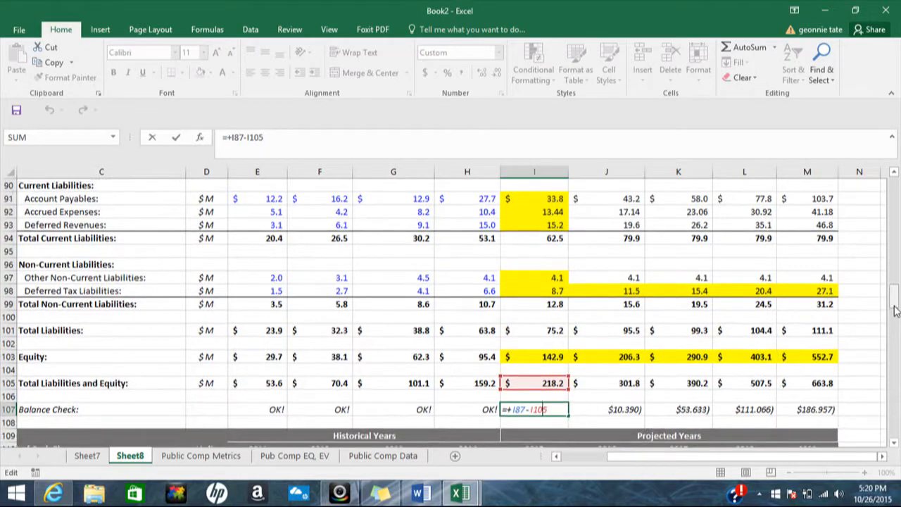
key(Return)
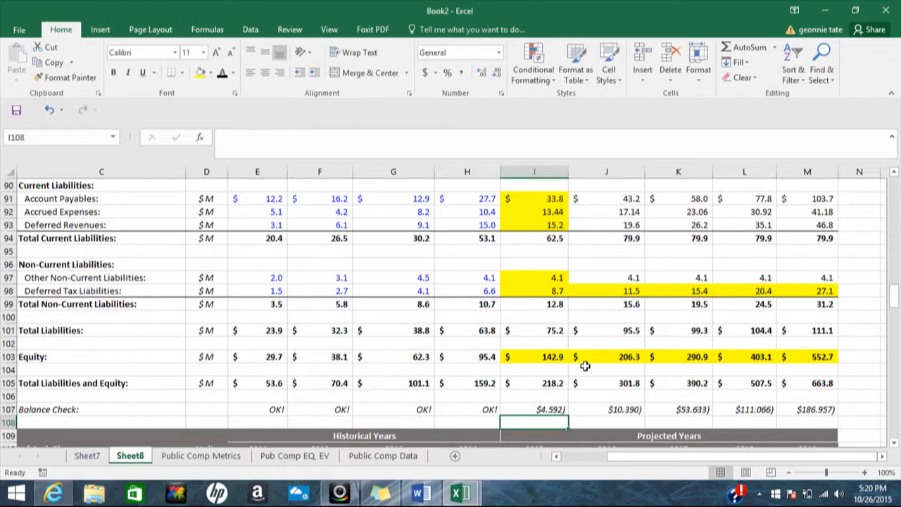
double_click(550, 383)
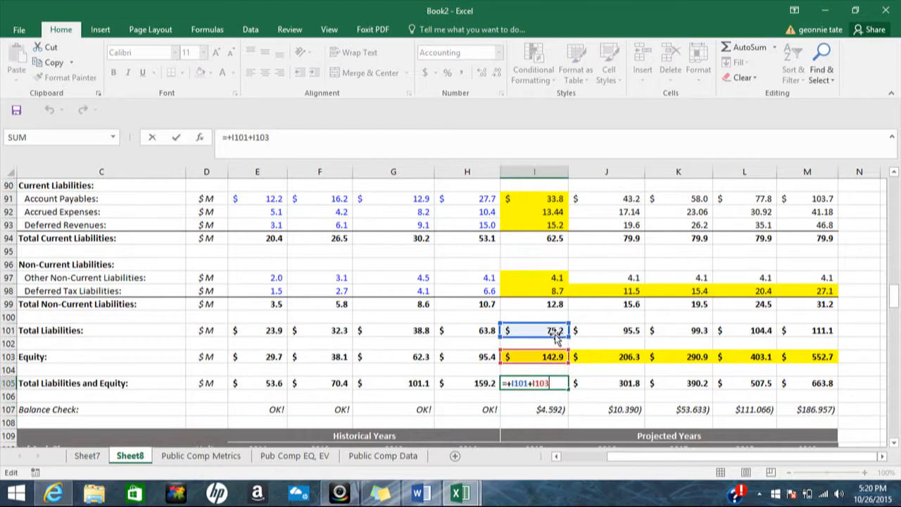
key(Return)
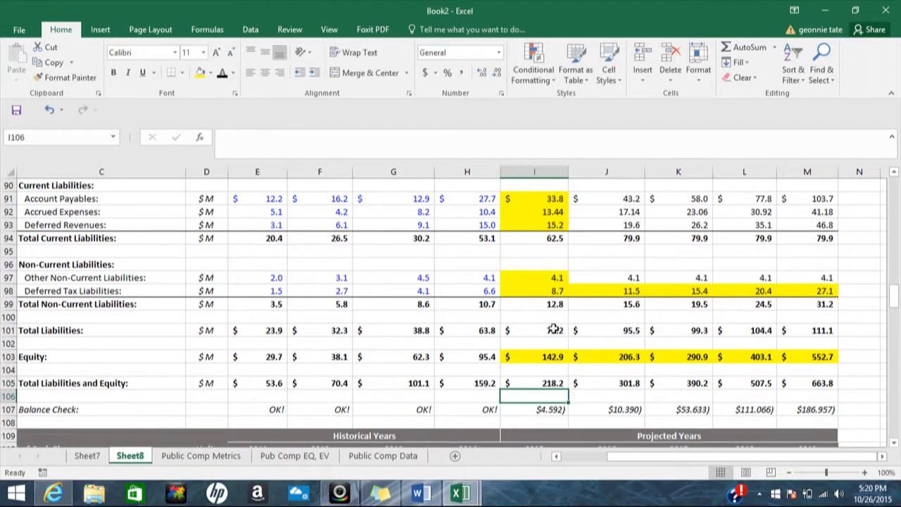
double_click(555, 329)
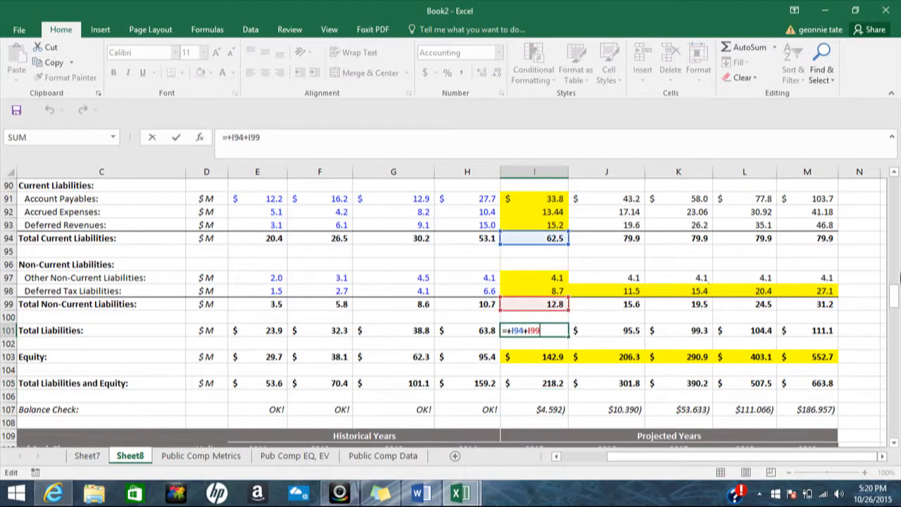
drag(896, 298, 896, 285)
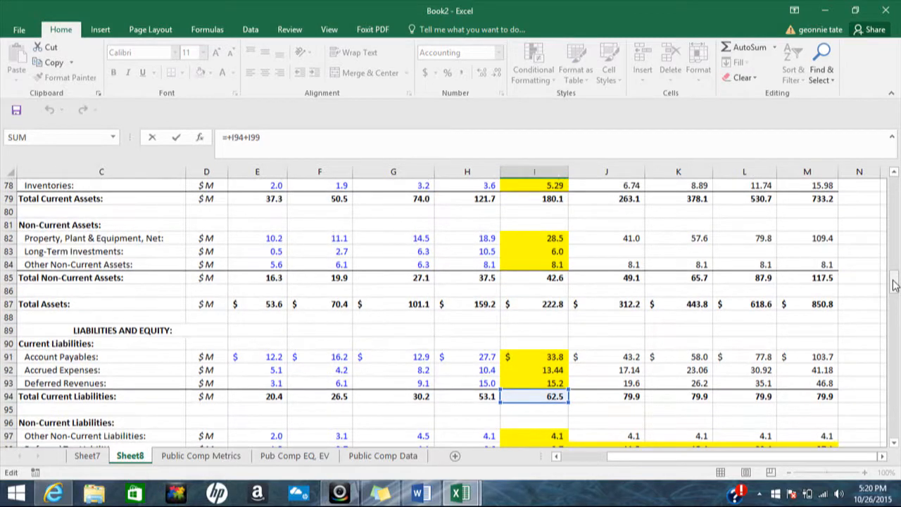
key(Return)
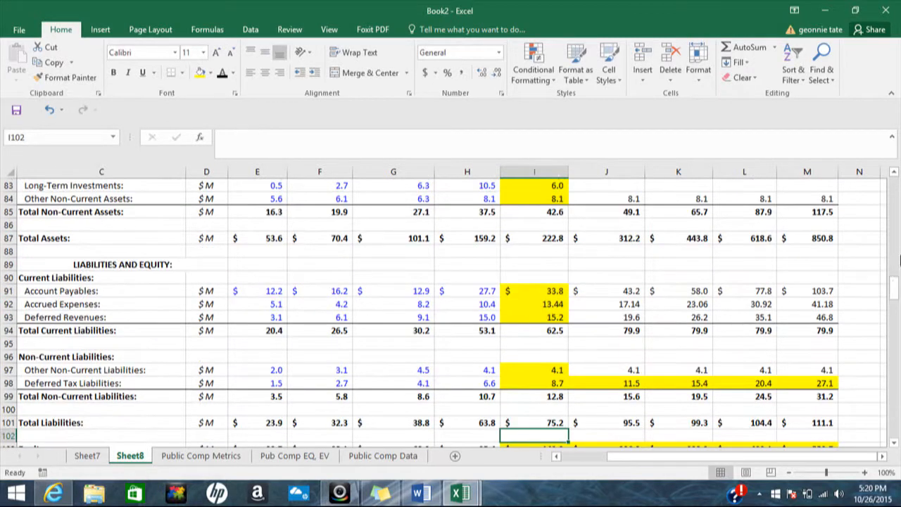
drag(896, 287, 895, 301)
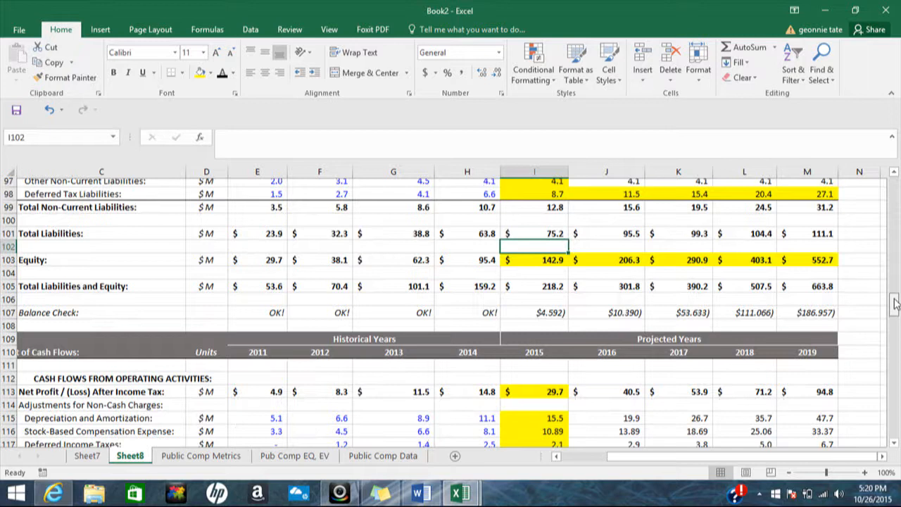
Step: Review the 2015 Equity formula in I103 and trace its references to the Statement of Cash Flows rows
scroll(896, 302, up, 1)
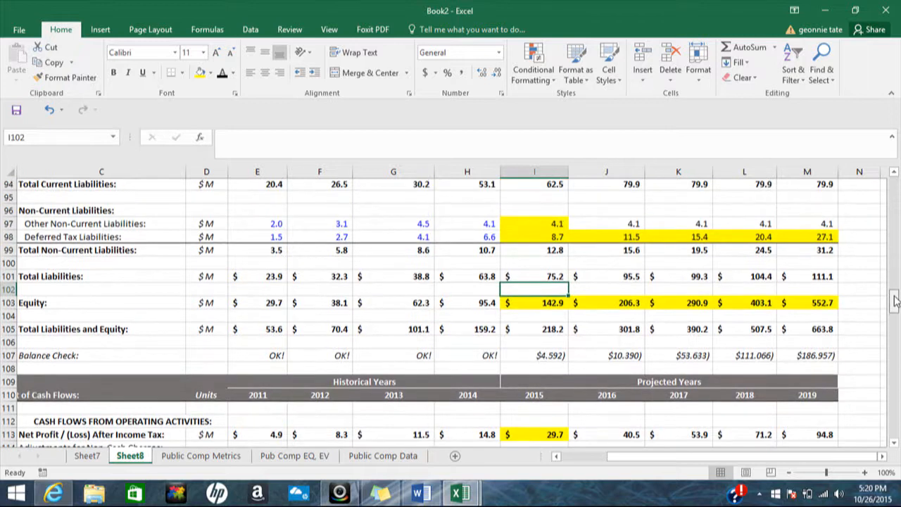
scroll(896, 301, down, 1)
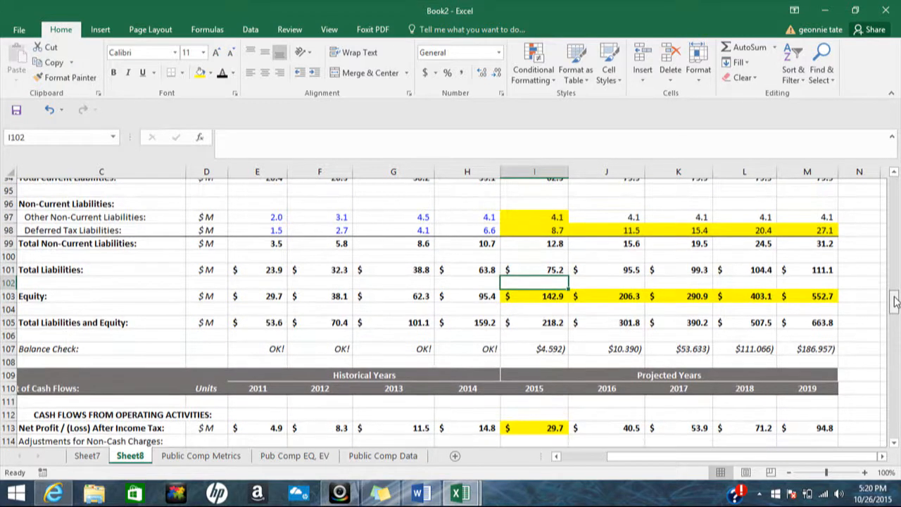
scroll(896, 302, down, 1)
scroll(896, 302, down, 2)
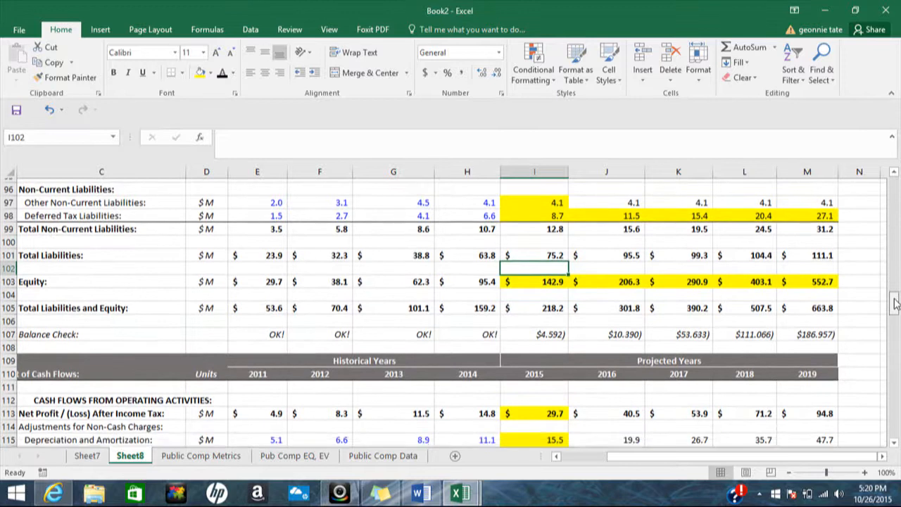
double_click(561, 264)
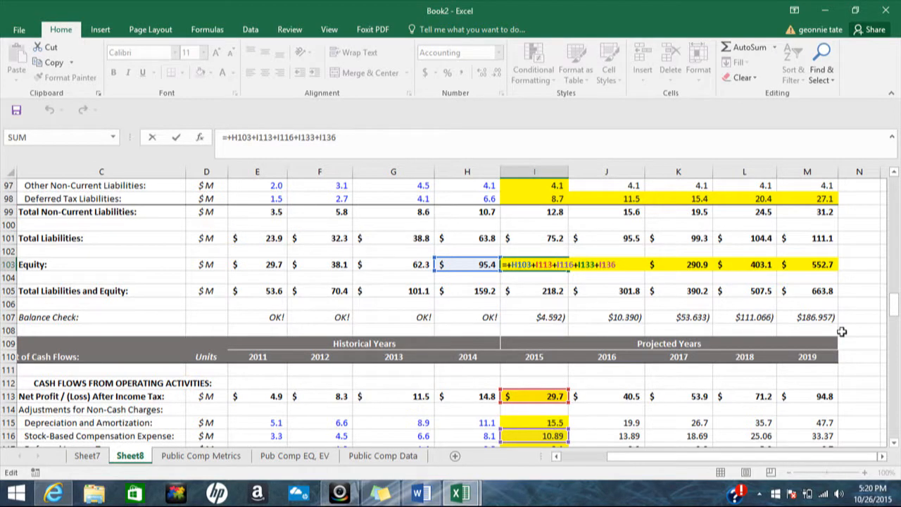
drag(894, 308, 896, 336)
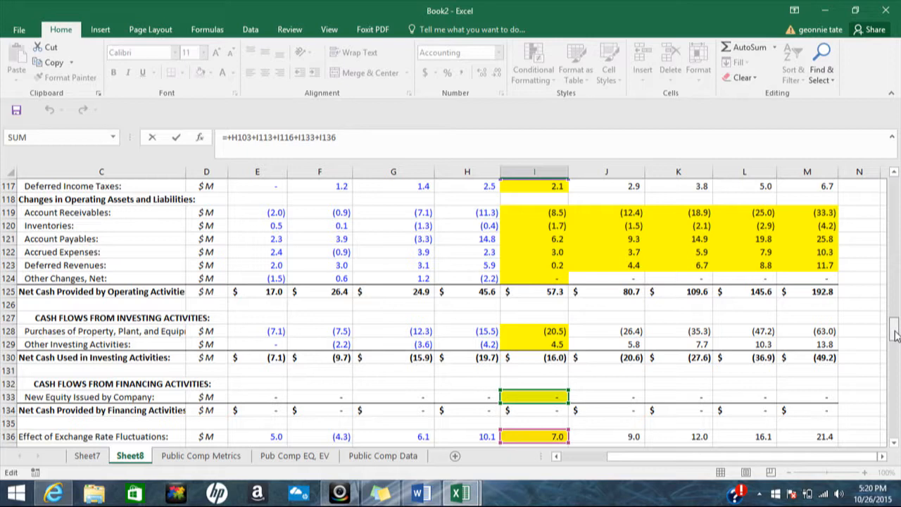
drag(896, 336, 897, 304)
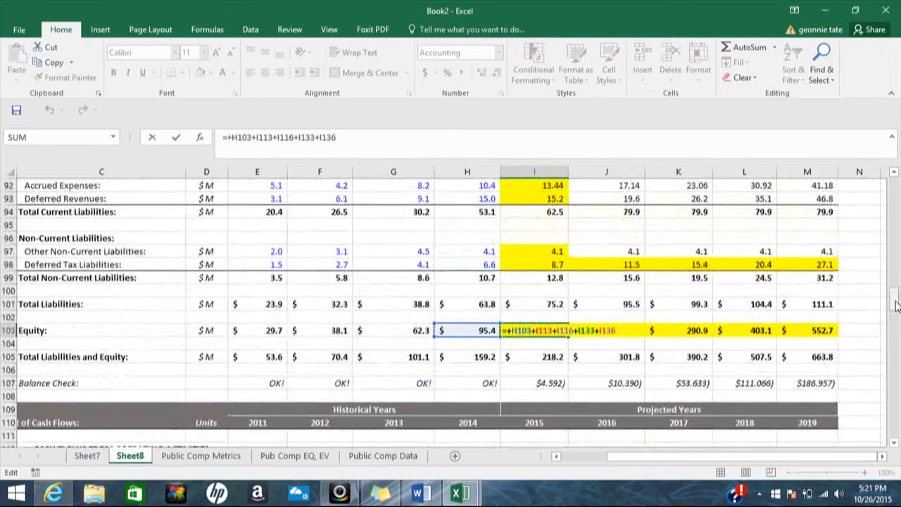
key(Return)
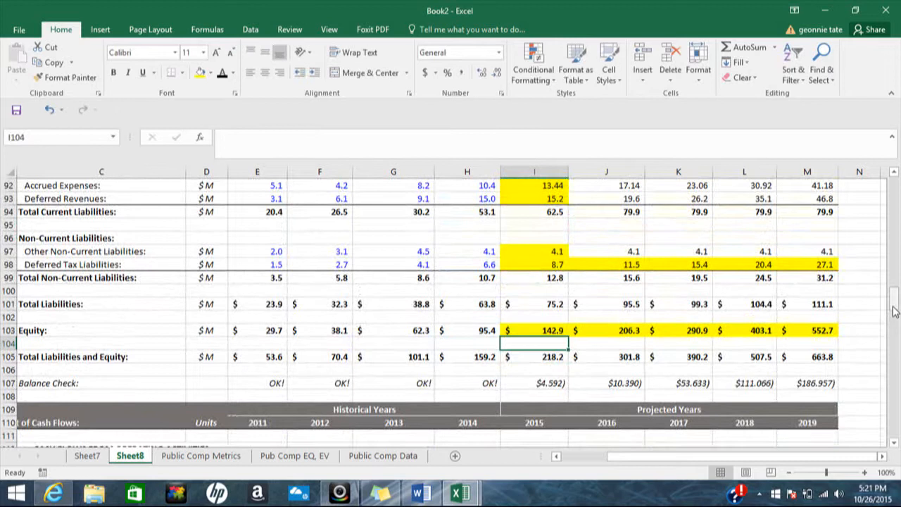
Step: Correct the 2015 Property, Plant & Equipment formula in I82 to =+H82-I128-I115 so it subtracts Depreciation and Amortization
drag(894, 311, 896, 283)
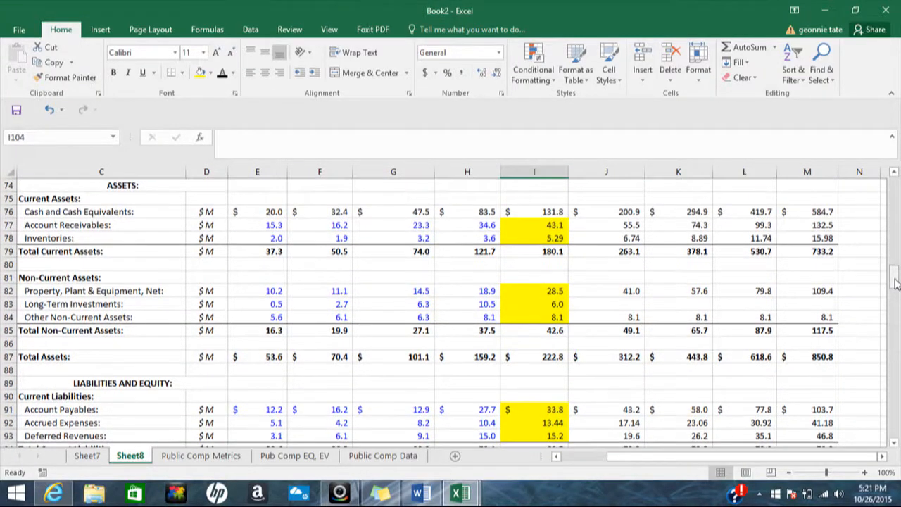
click(547, 291)
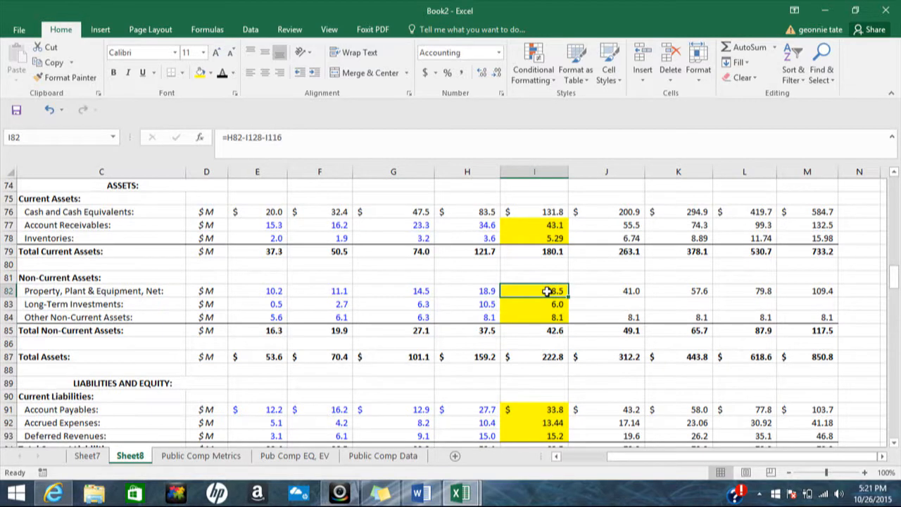
double_click(547, 291)
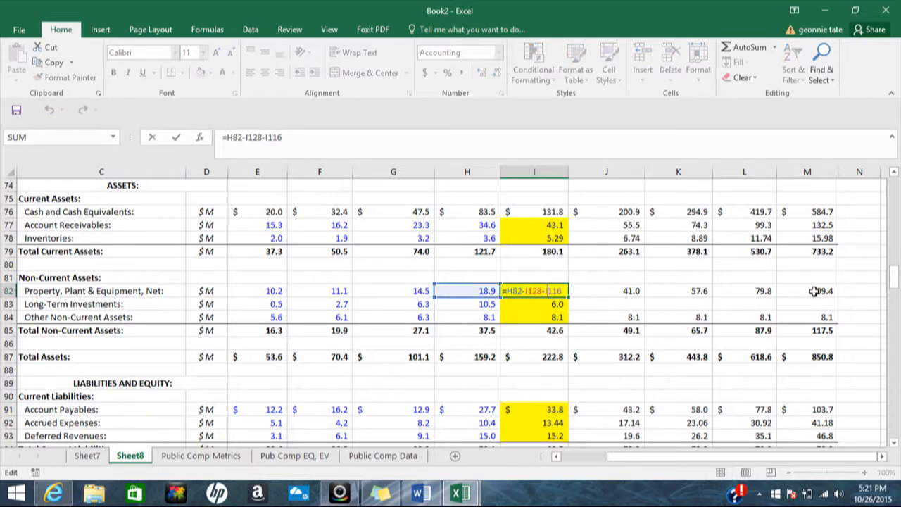
click(508, 290)
text(+)
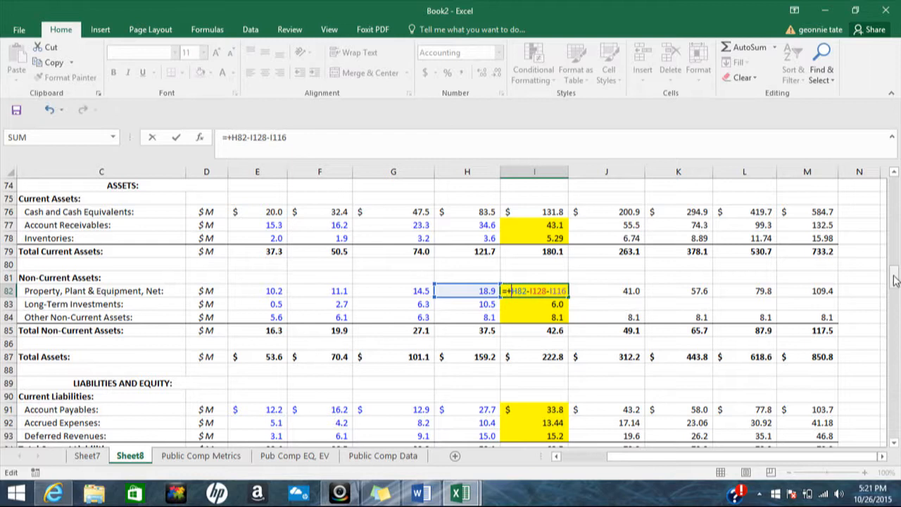
scroll(897, 296, down, 4)
scroll(896, 296, down, 5)
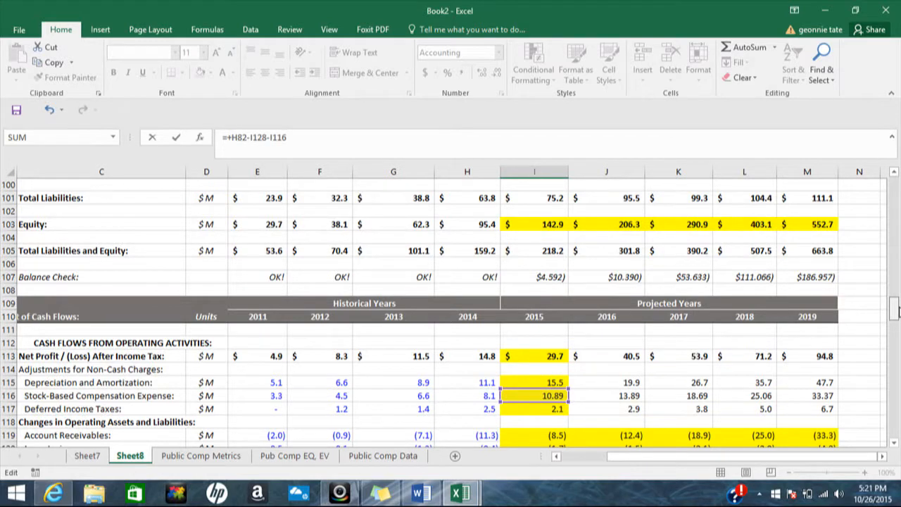
drag(897, 310, 897, 282)
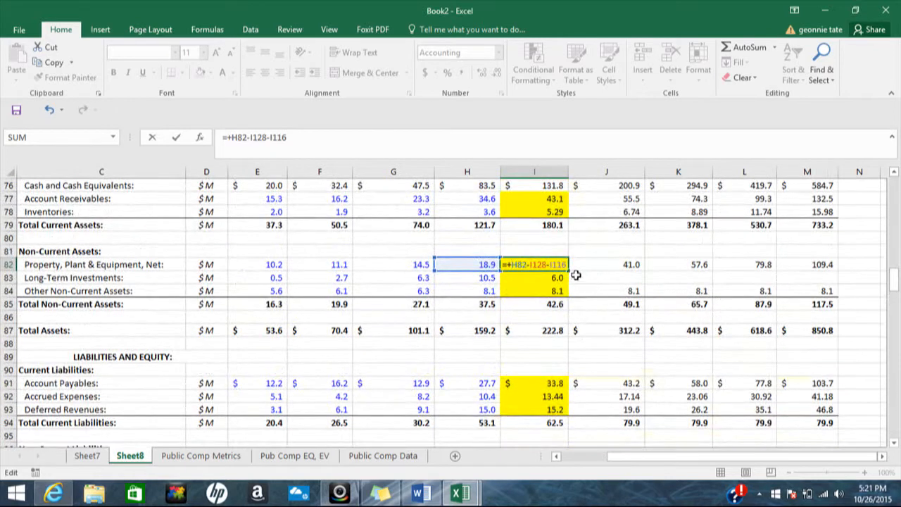
mouse_move(896, 278)
mouse_down()
mouse_move(896, 310)
mouse_move(894, 278)
mouse_up()
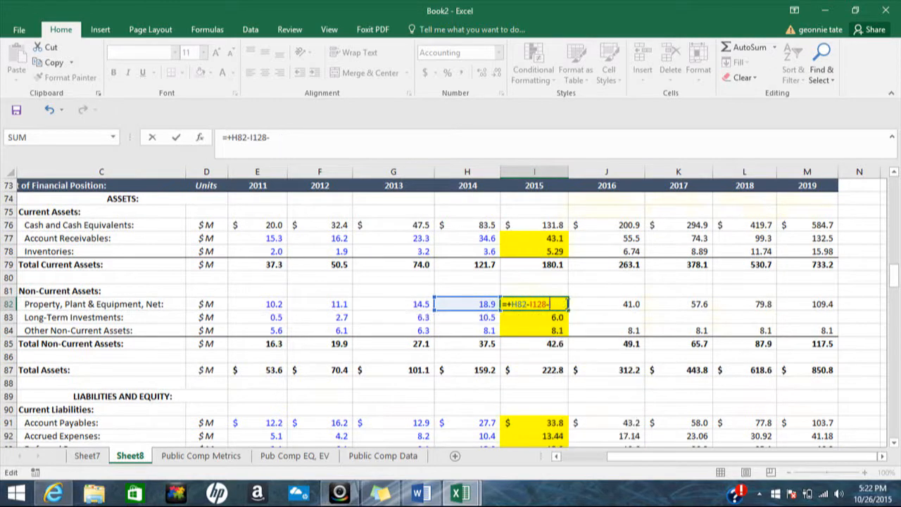
drag(894, 284, 895, 316)
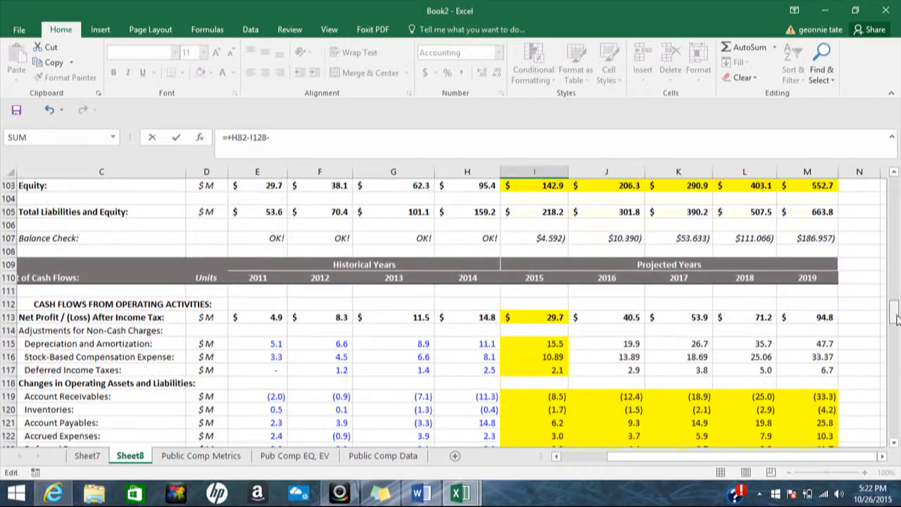
click(545, 344)
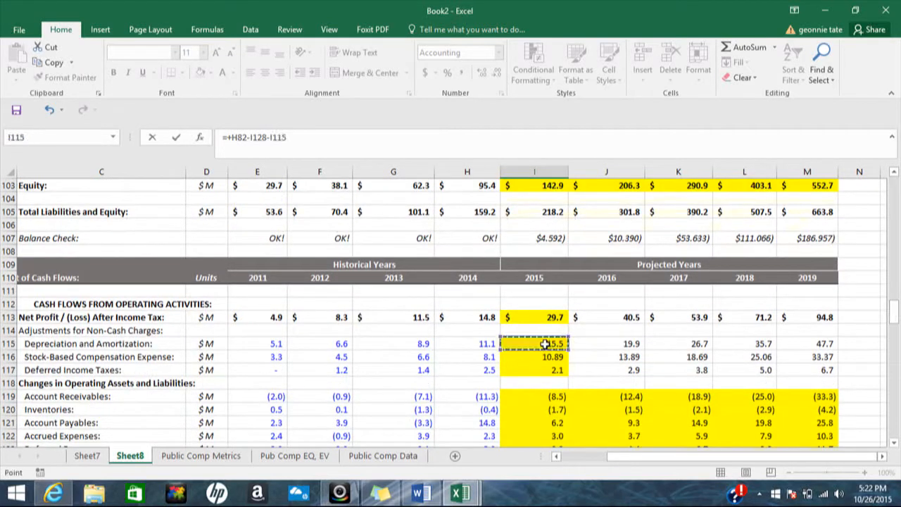
key(Return)
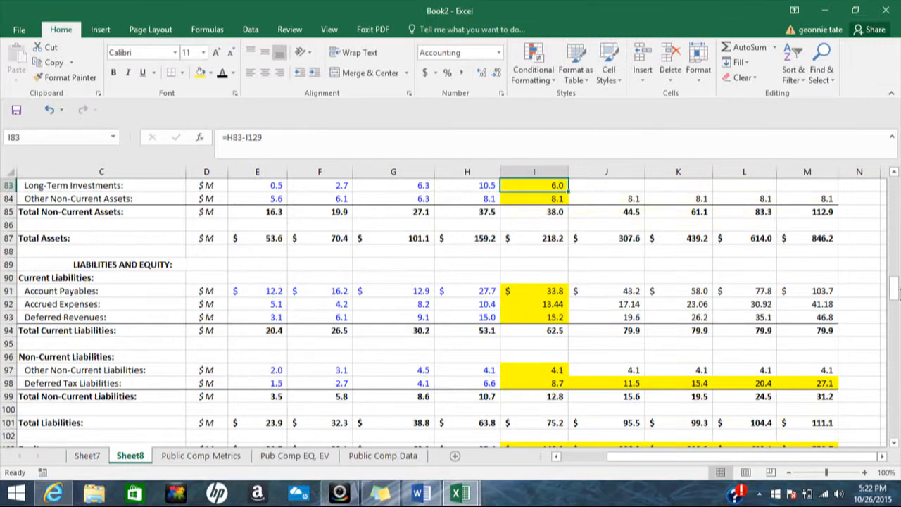
Step: Refill the Balance Check formula from I107 across to M107
drag(897, 299, 897, 312)
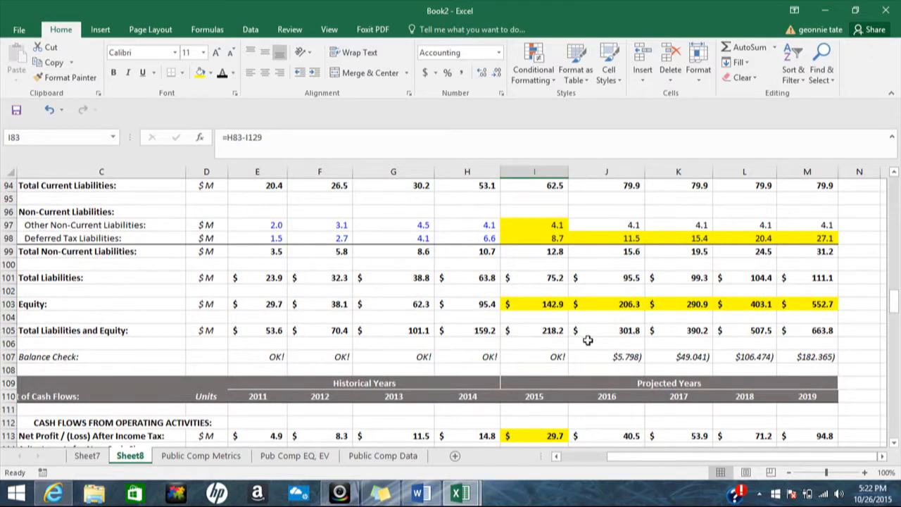
click(564, 357)
drag(568, 364, 821, 370)
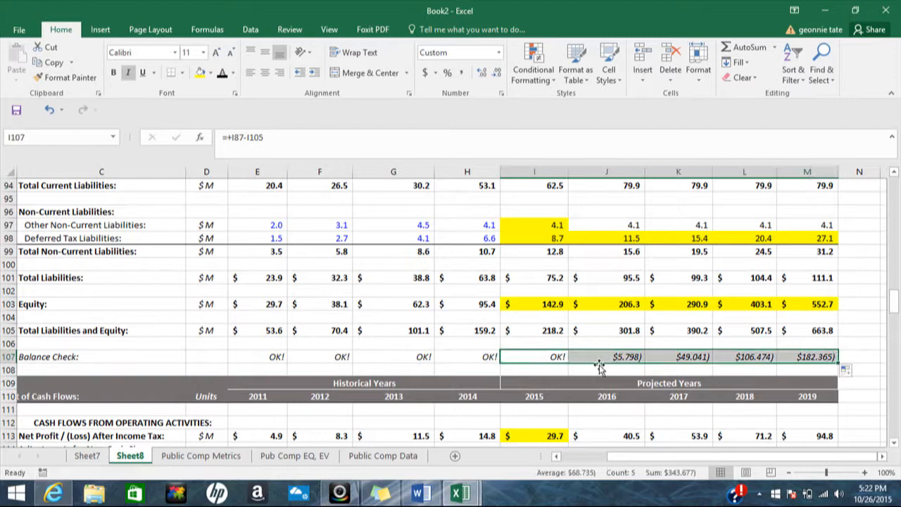
Step: Copy the corrected Property, Plant & Equipment formula from I82 across to M82, and refill the Balance Check from I107 to M107
drag(893, 306, 888, 288)
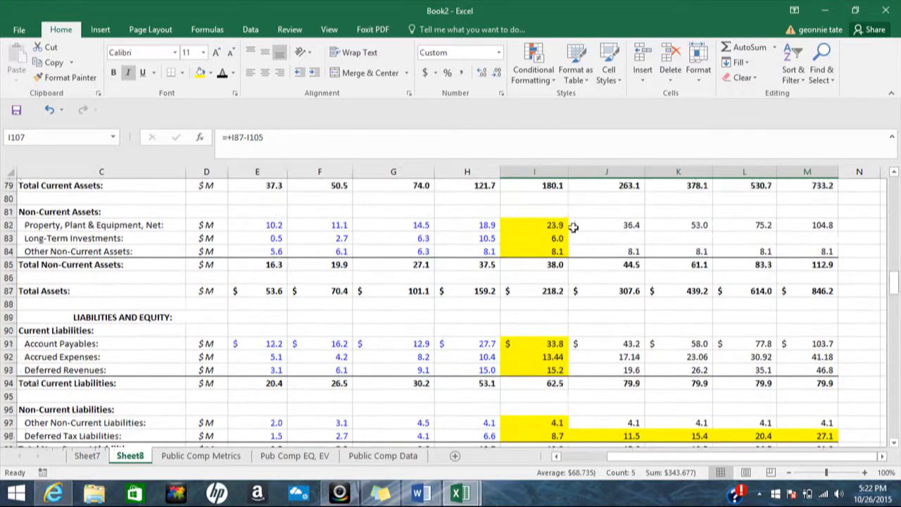
click(559, 225)
drag(568, 231, 853, 234)
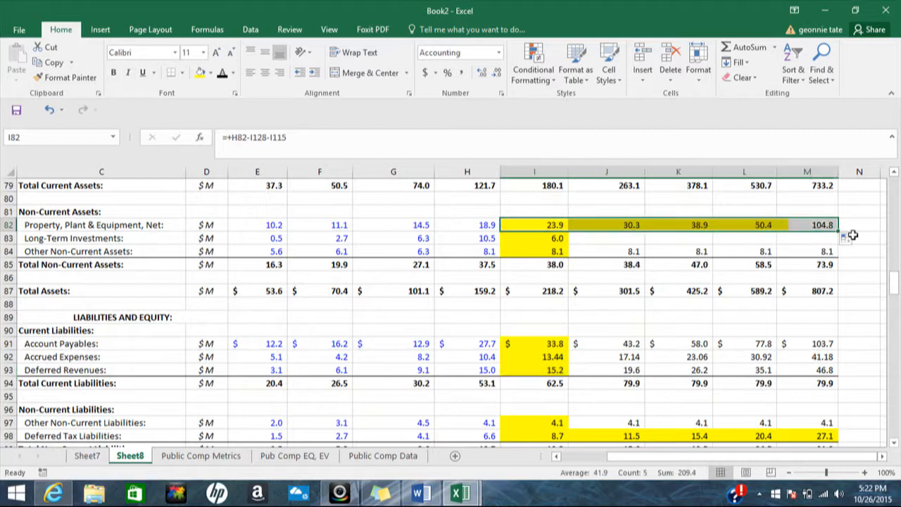
drag(893, 290, 894, 294)
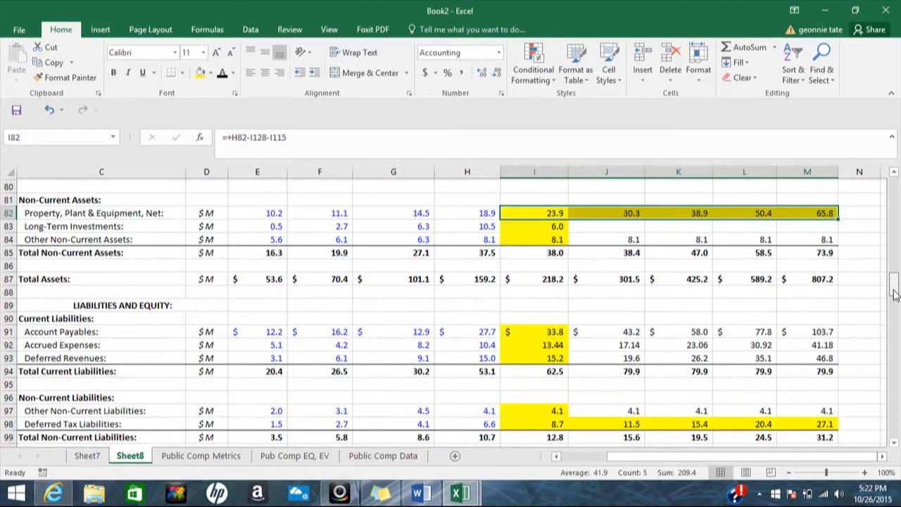
drag(894, 294, 895, 309)
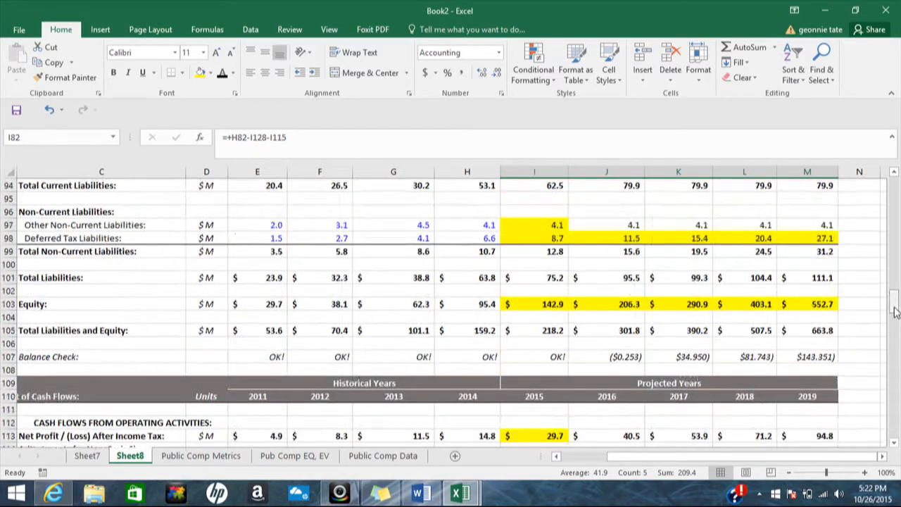
click(566, 358)
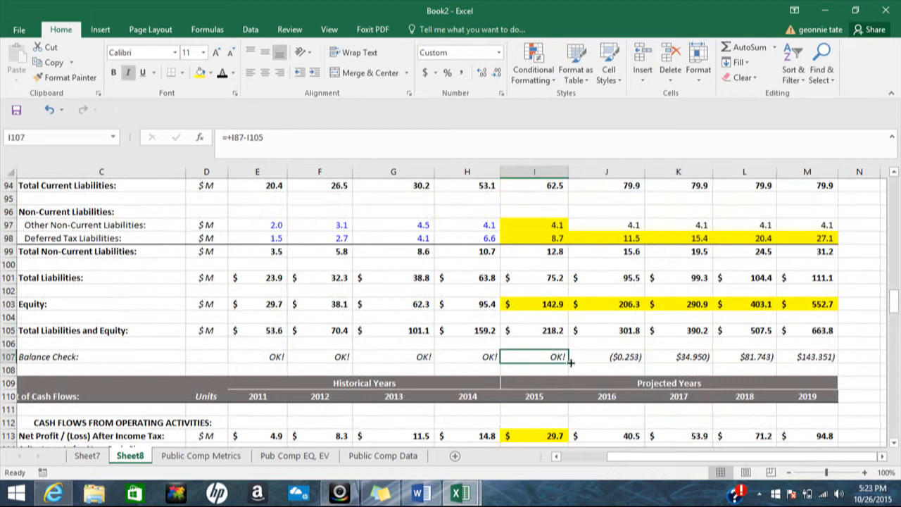
drag(569, 362, 817, 354)
Step: Fill the 2015 balance sheet cells I76:I105 across to column M, and recopy the Balance Check formula from I107 to M107
drag(893, 312, 891, 280)
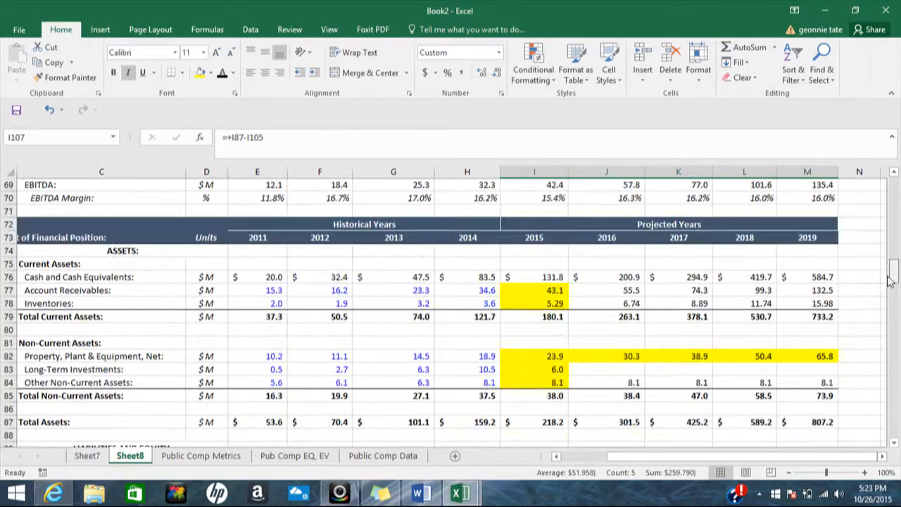
drag(551, 277, 829, 332)
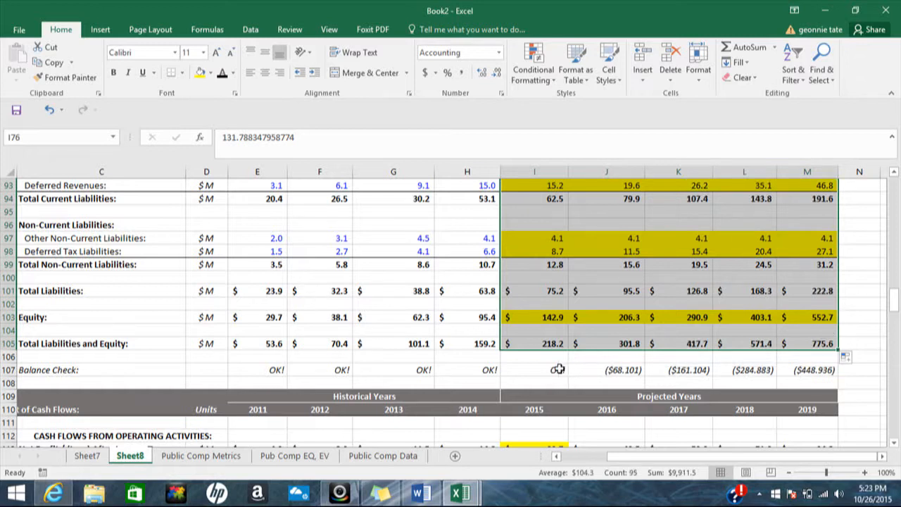
click(558, 369)
drag(567, 375, 838, 375)
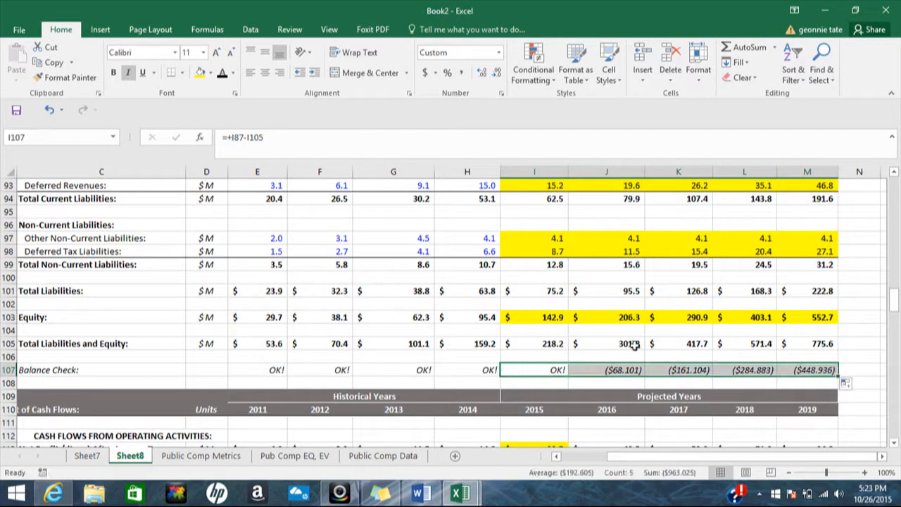
Step: Inspect the 2016 Property, Plant & Equipment formula in J82 and the cash flow cells it references
drag(894, 300, 893, 282)
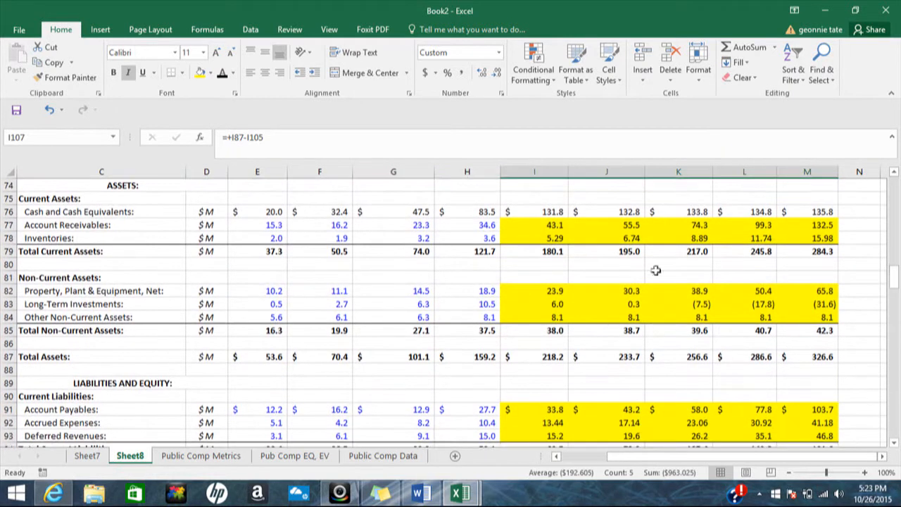
click(622, 290)
double_click(623, 290)
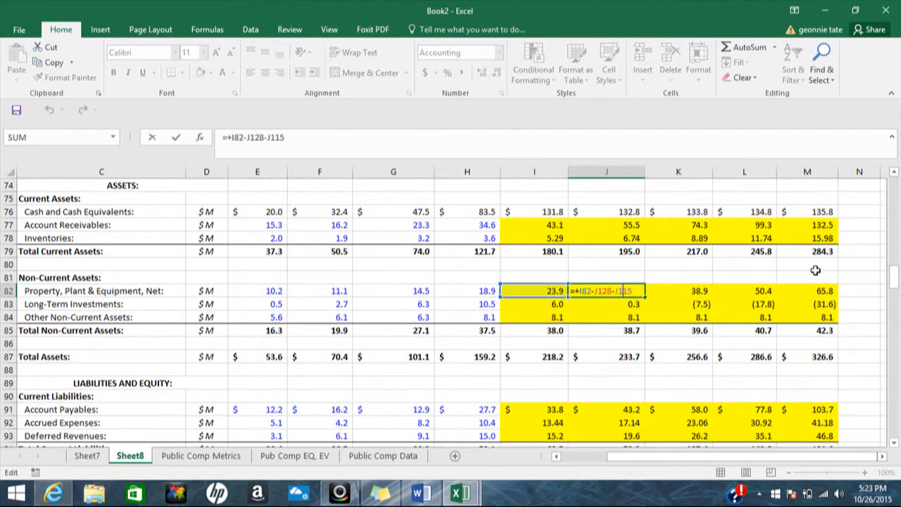
drag(896, 280, 894, 336)
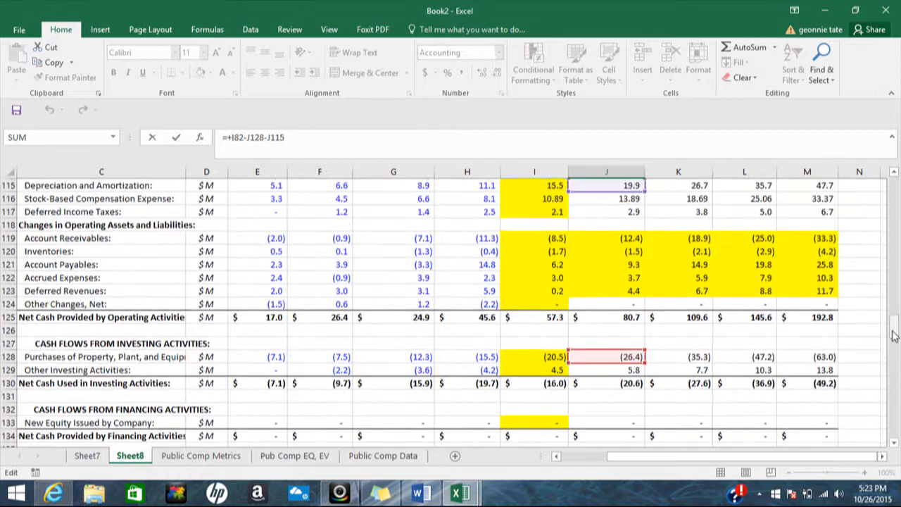
key(Return)
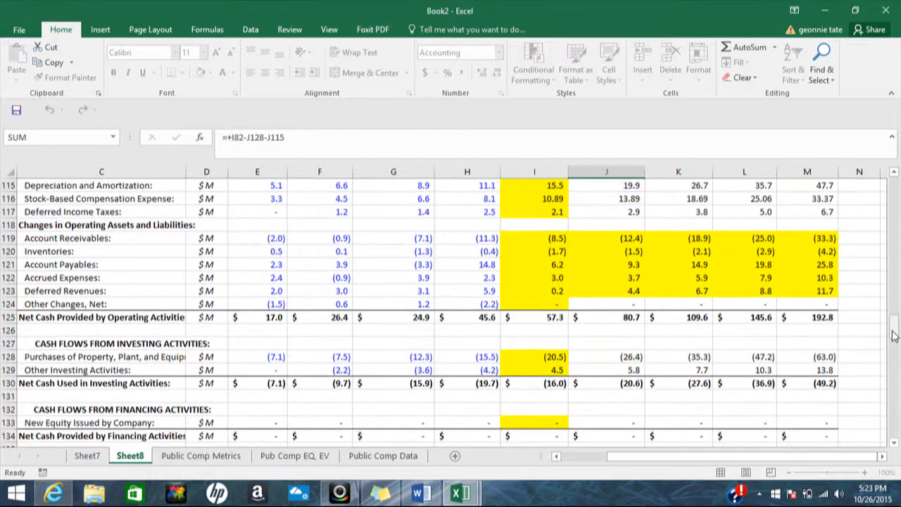
Step: Compare the projected Depreciation and Amortization and Stock-Based Compensation Expense formulas in rows 115 and 116 across the years
drag(895, 294, 900, 323)
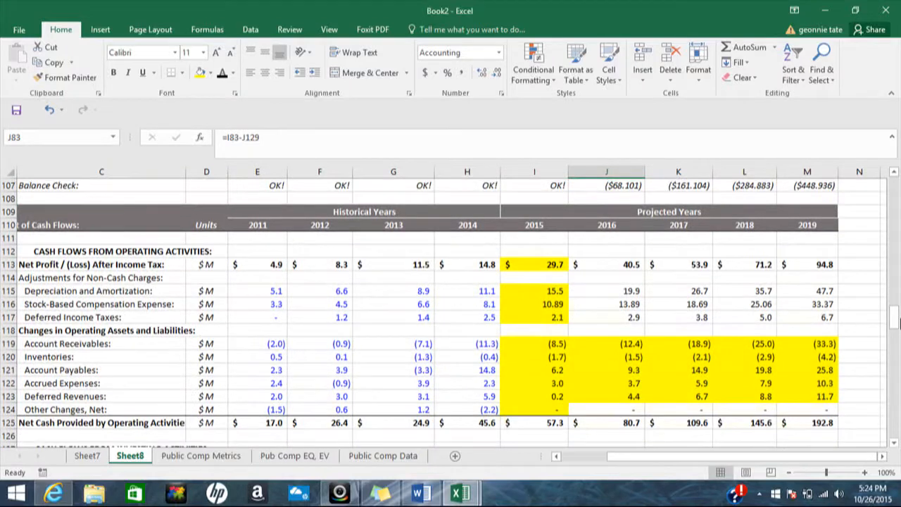
click(619, 303)
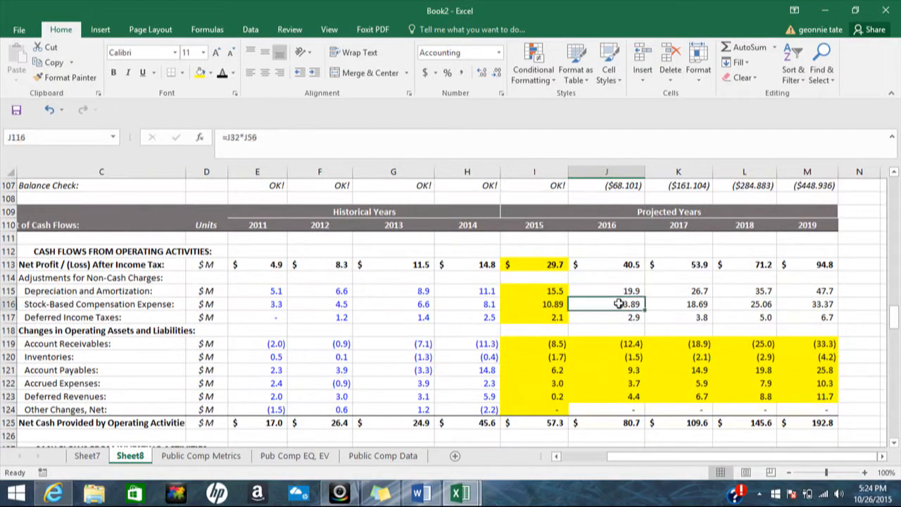
click(550, 308)
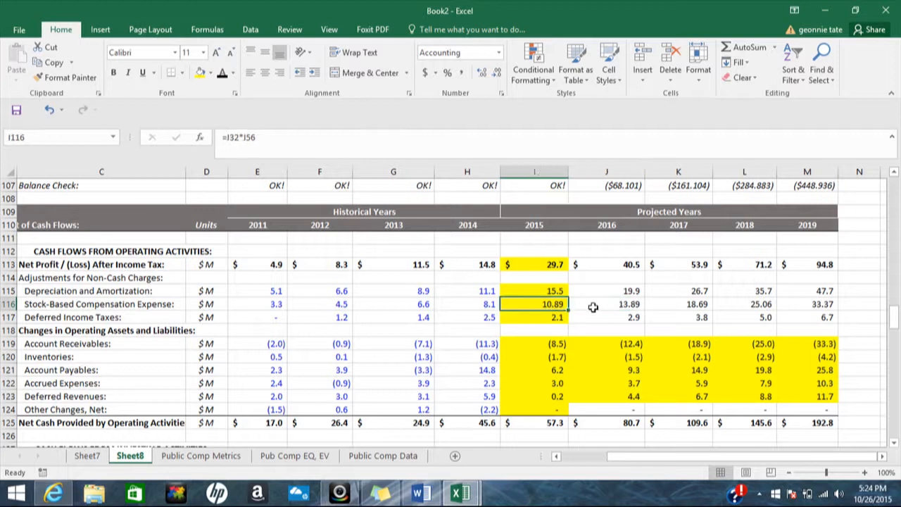
click(602, 306)
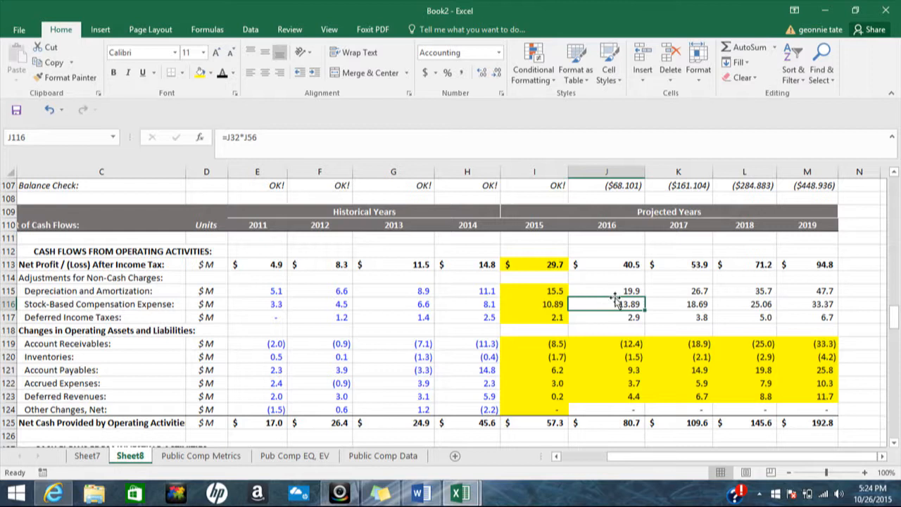
click(614, 291)
mouse_move(613, 291)
mouse_down()
mouse_move(563, 291)
mouse_move(620, 292)
mouse_up()
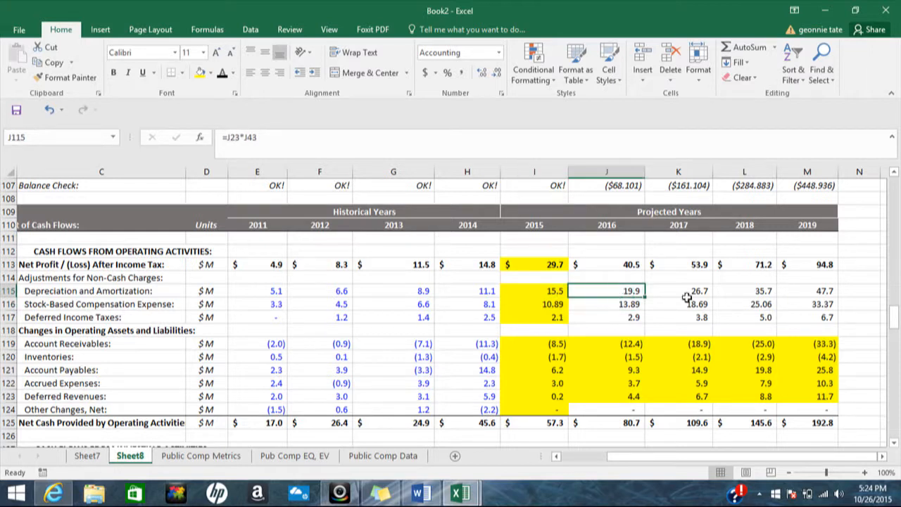
click(690, 295)
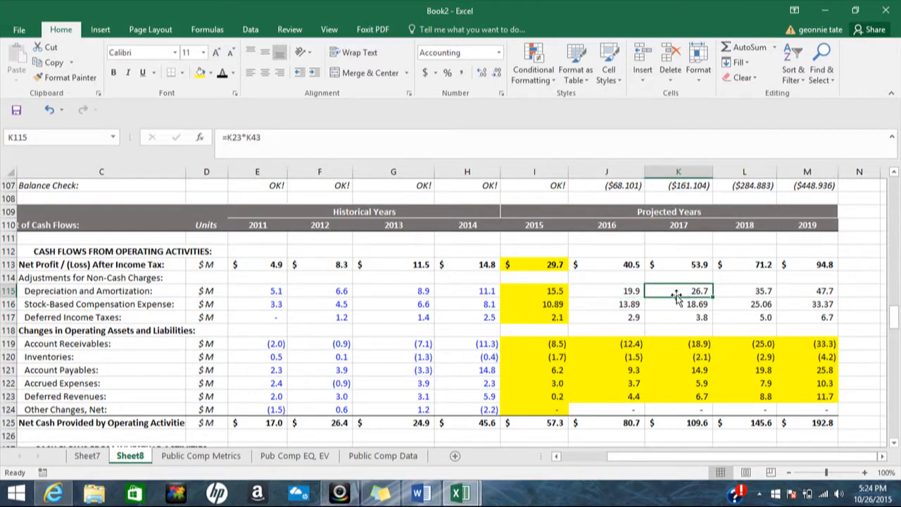
click(614, 291)
Step: Trace the dependents of Depreciation and Amortization for 2015 and 2016 in I115 and J115, and remove the arrows
click(548, 294)
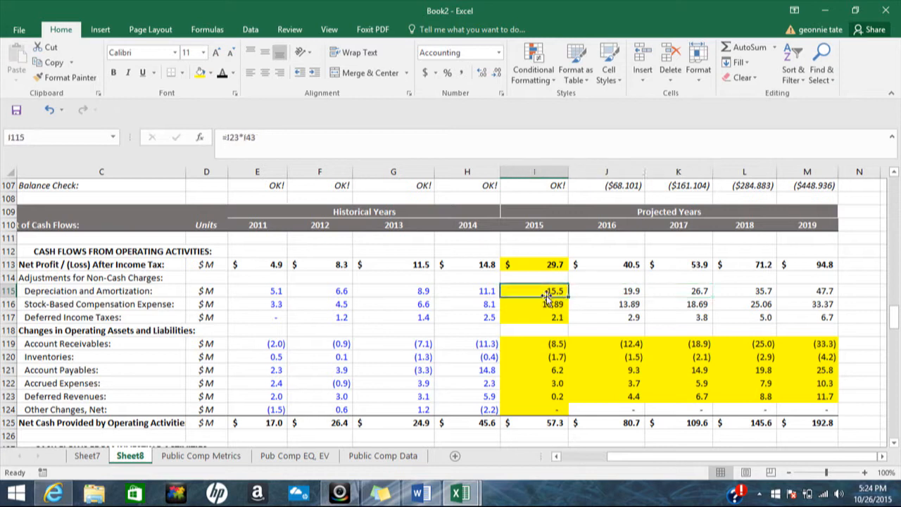
click(211, 29)
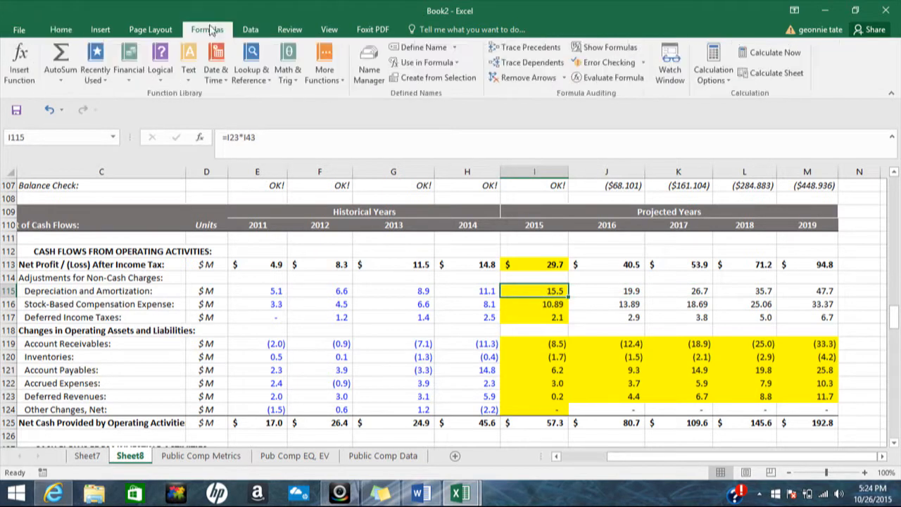
click(552, 69)
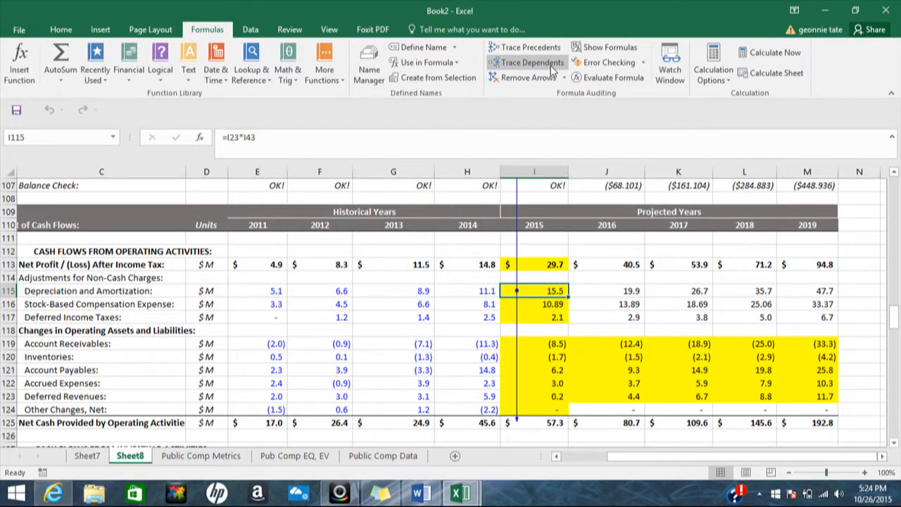
scroll(894, 306, up, 2)
mouse_move(895, 306)
mouse_down()
mouse_move(894, 252)
mouse_move(896, 323)
mouse_up()
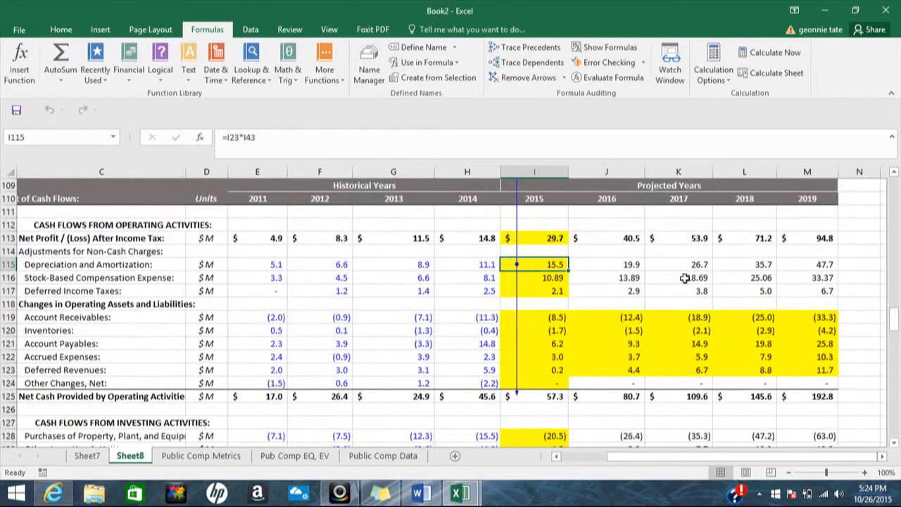
click(605, 263)
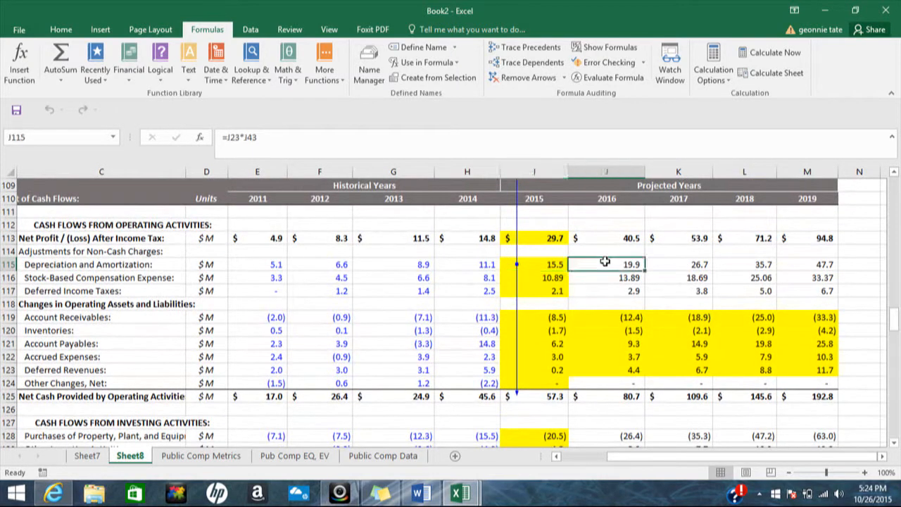
click(533, 62)
drag(893, 303, 894, 259)
click(527, 78)
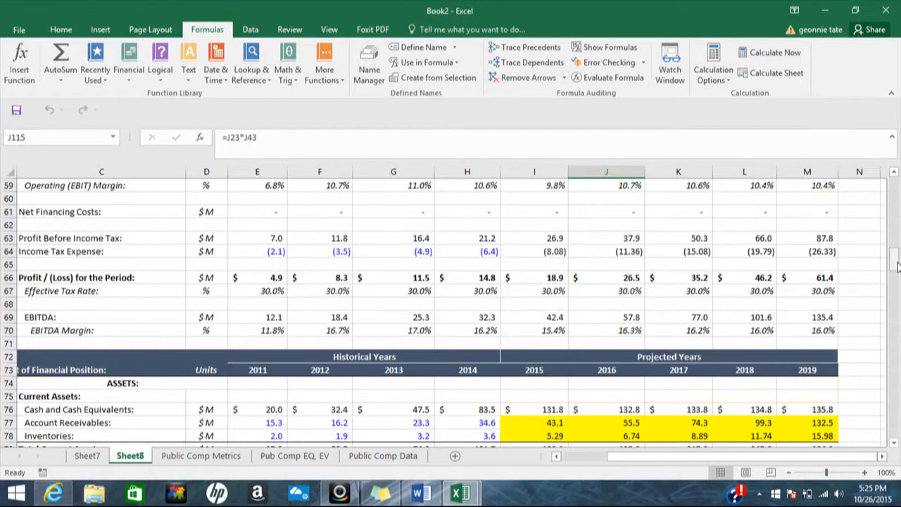
Step: Trace the dependents of Stock-Based Compensation Expense for 2015 and 2016 in I116 and J116, and clear the arrows
drag(896, 265, 896, 270)
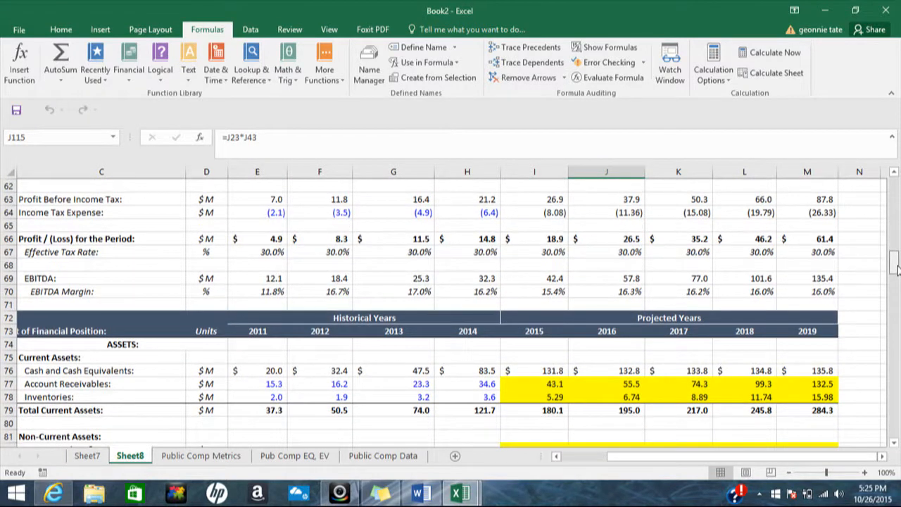
drag(897, 271, 897, 274)
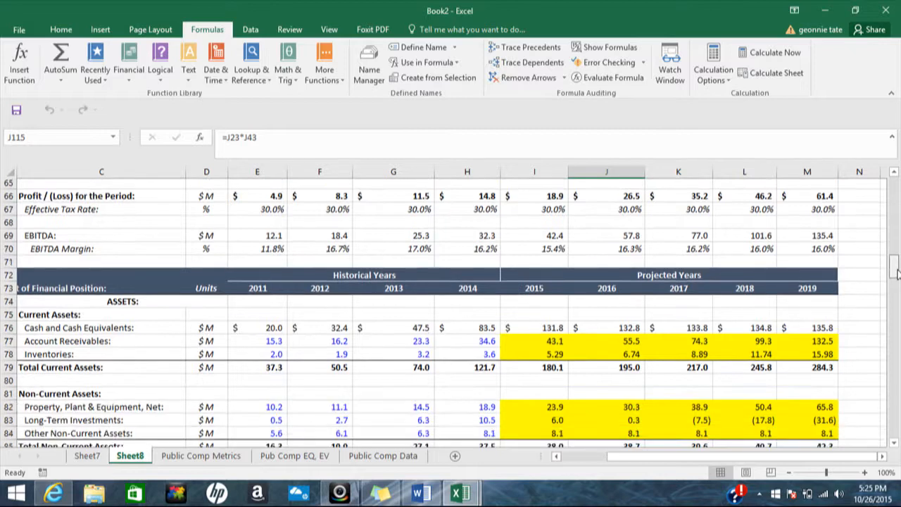
drag(896, 274, 897, 315)
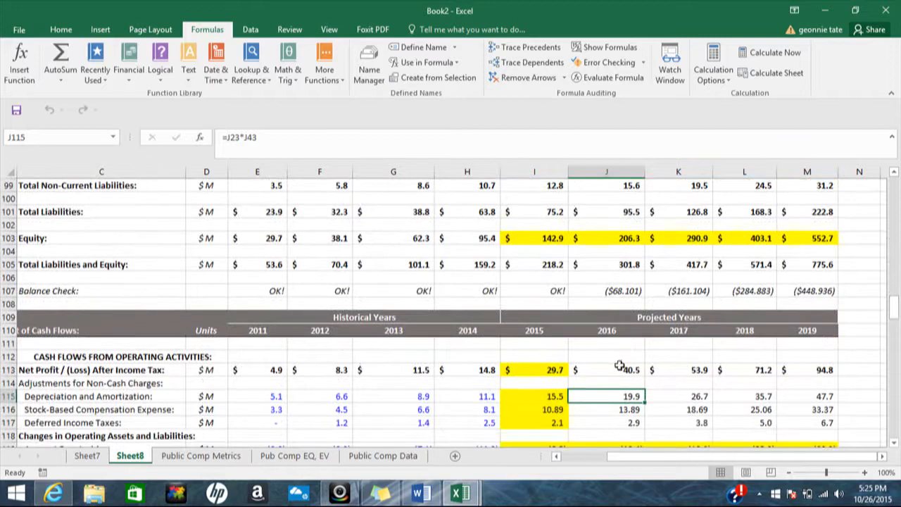
click(552, 408)
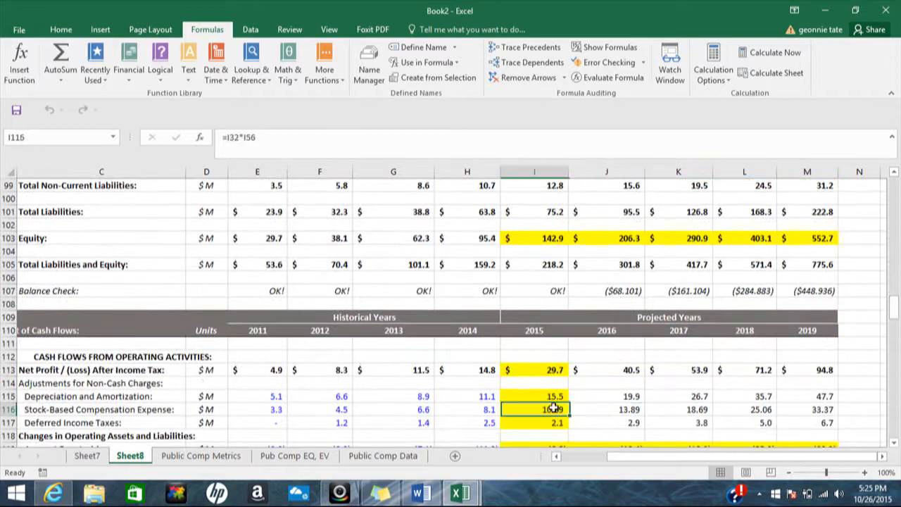
click(533, 63)
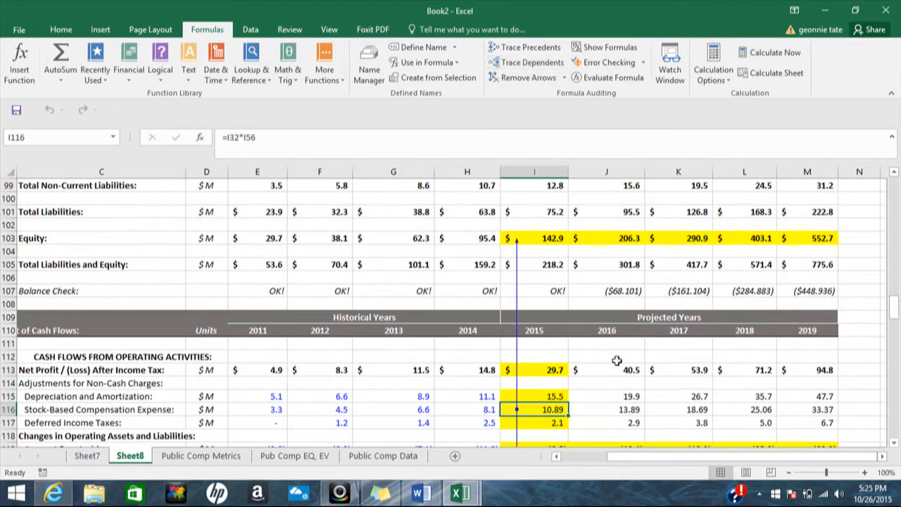
click(609, 405)
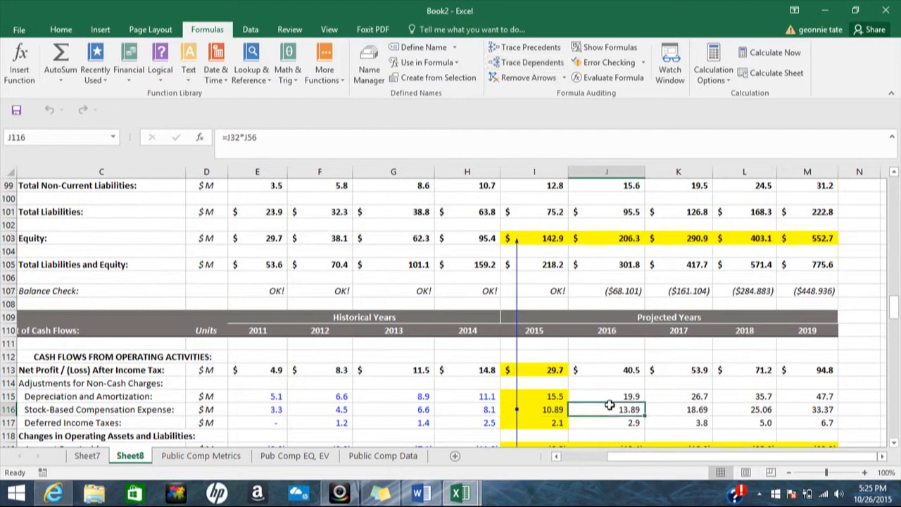
click(532, 64)
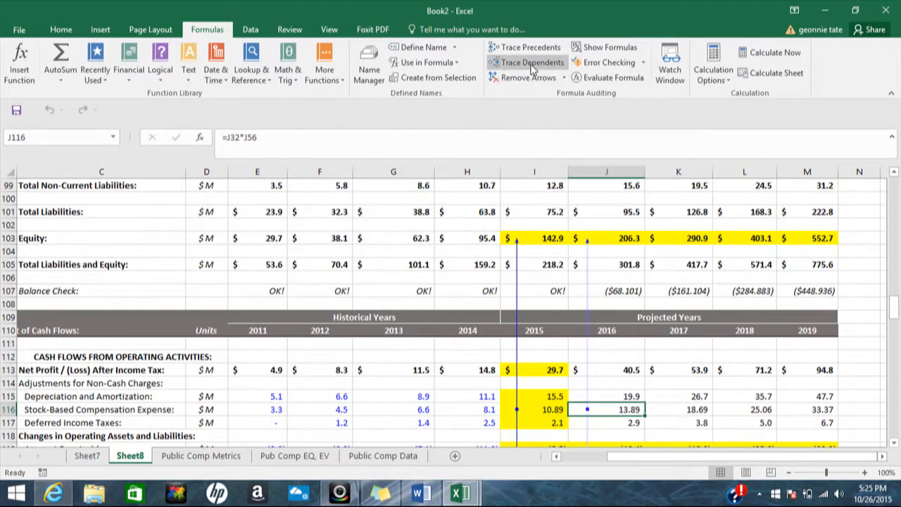
mouse_move(896, 310)
mouse_down()
mouse_move(896, 345)
mouse_move(895, 321)
mouse_up()
drag(893, 315, 893, 267)
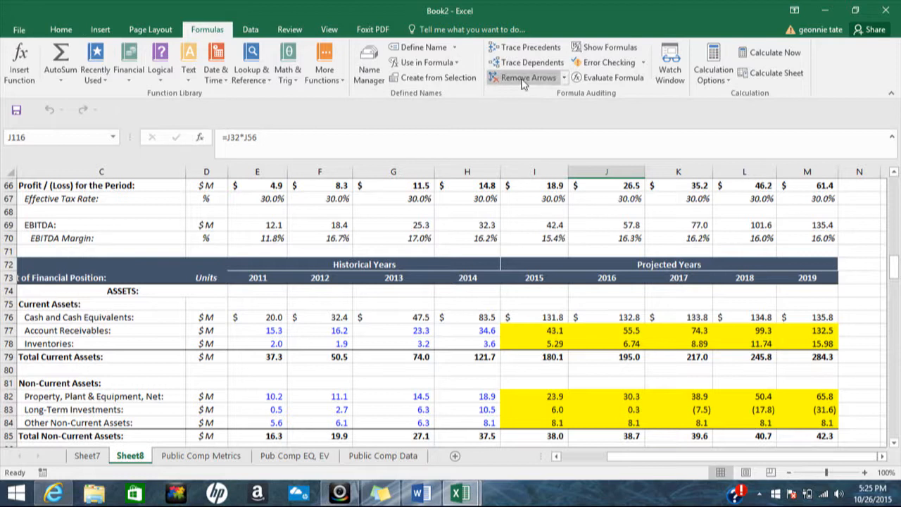
click(19, 30)
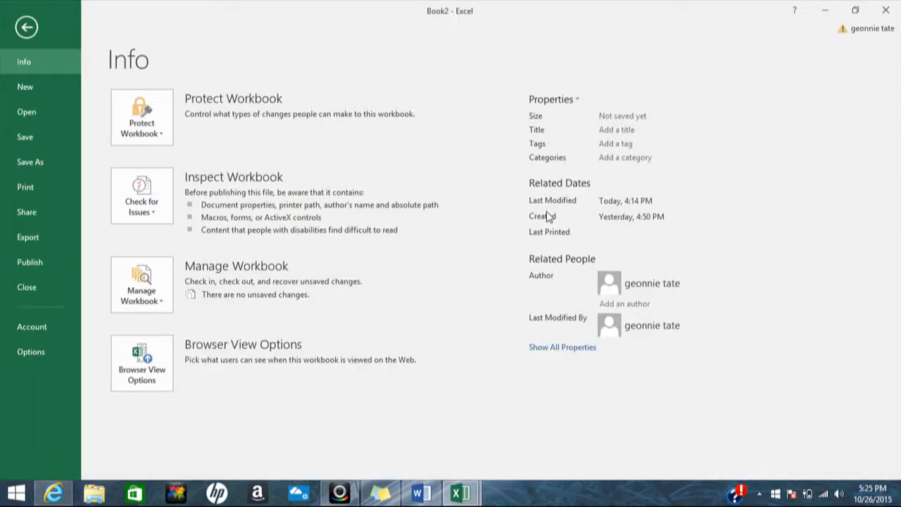
click(27, 28)
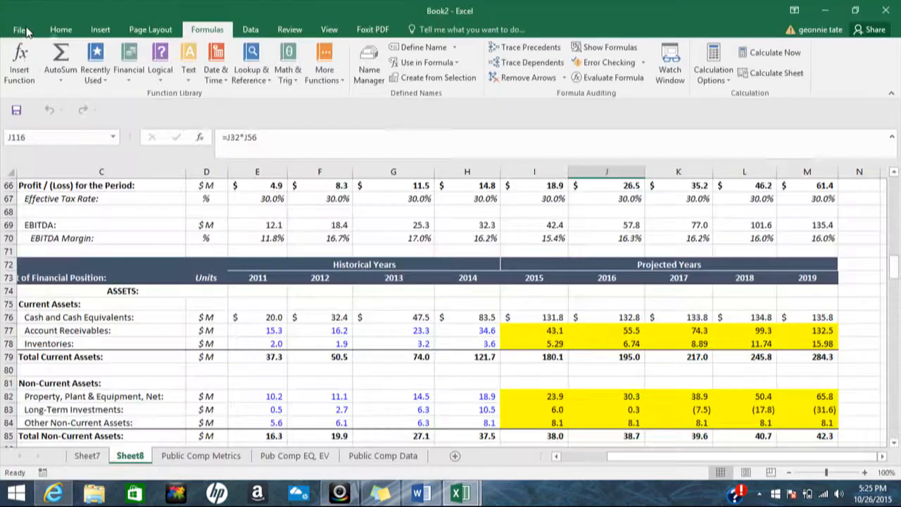
Step: Fill the 2015 balance sheet column I76:I105 right through column M
drag(897, 275, 897, 288)
click(492, 292)
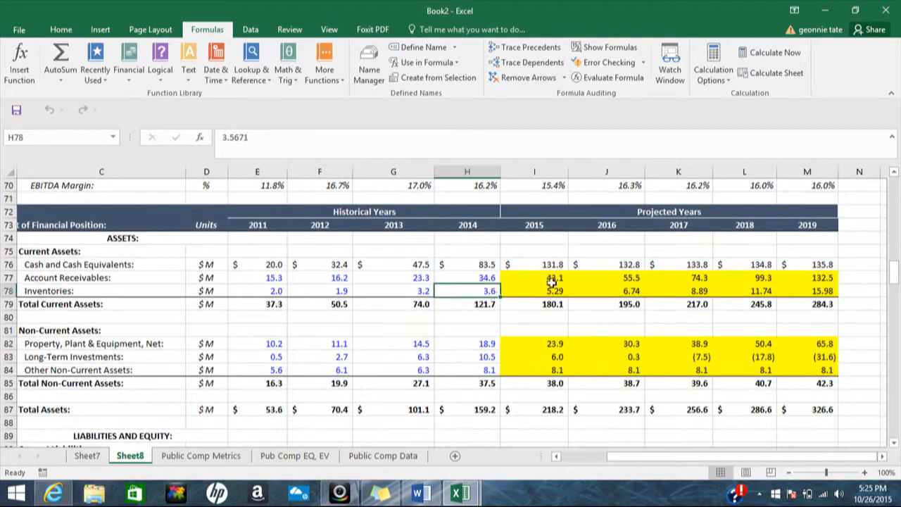
drag(546, 264, 812, 371)
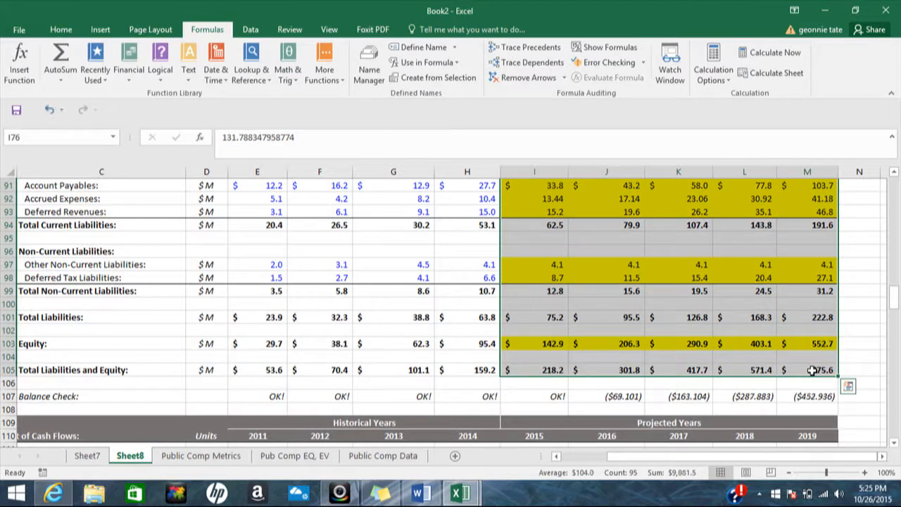
Step: Fill the 2015 Statement of Cash Flows column I113:I140 right through column M
drag(895, 302, 895, 327)
drag(546, 224, 811, 254)
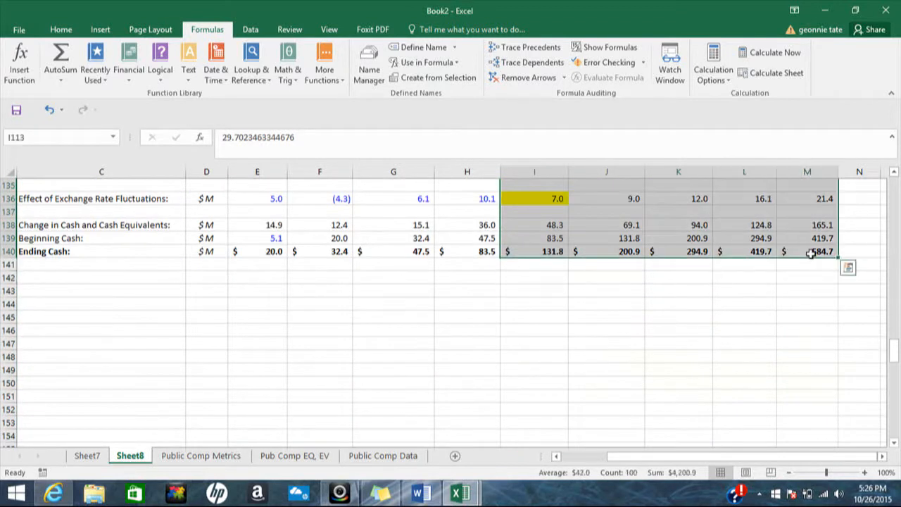
key(ctrl+r)
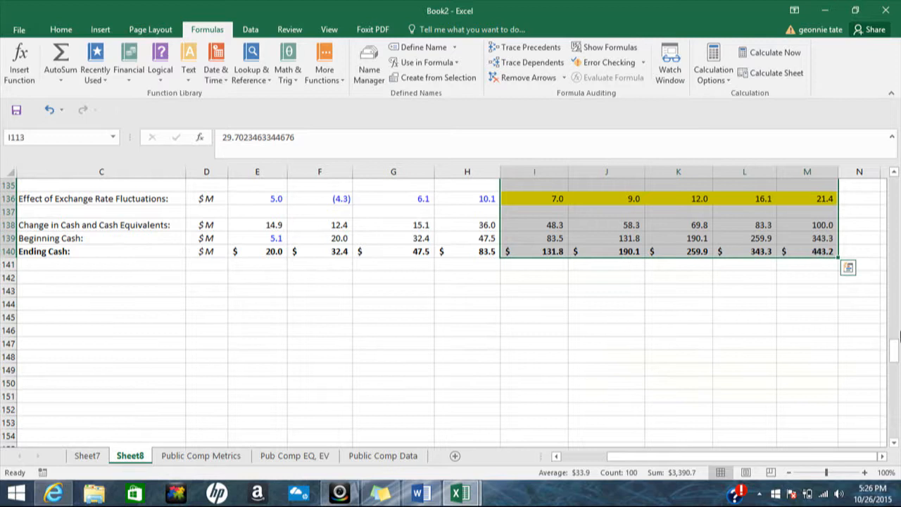
Step: Review the Balance Check row and inspect the projected Cash and Cash Equivalents cells in row 76 for linked formulas
drag(891, 345, 890, 304)
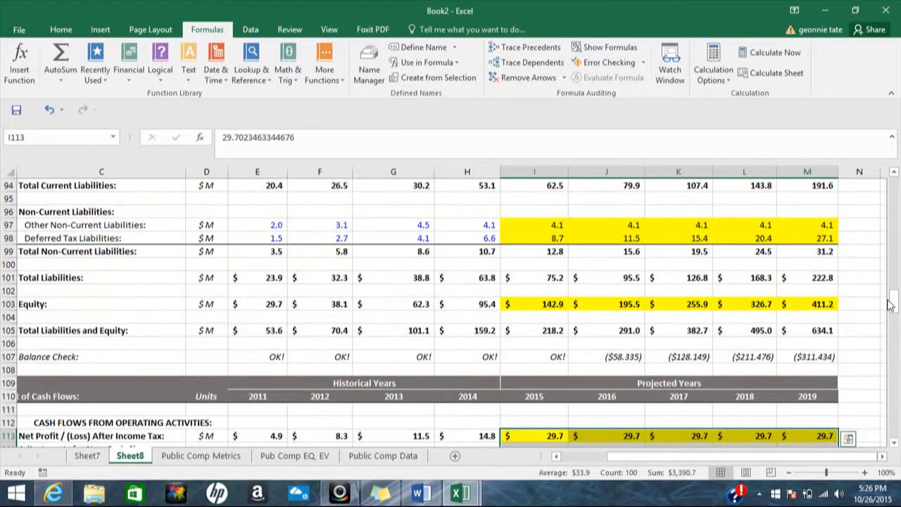
drag(892, 304, 893, 276)
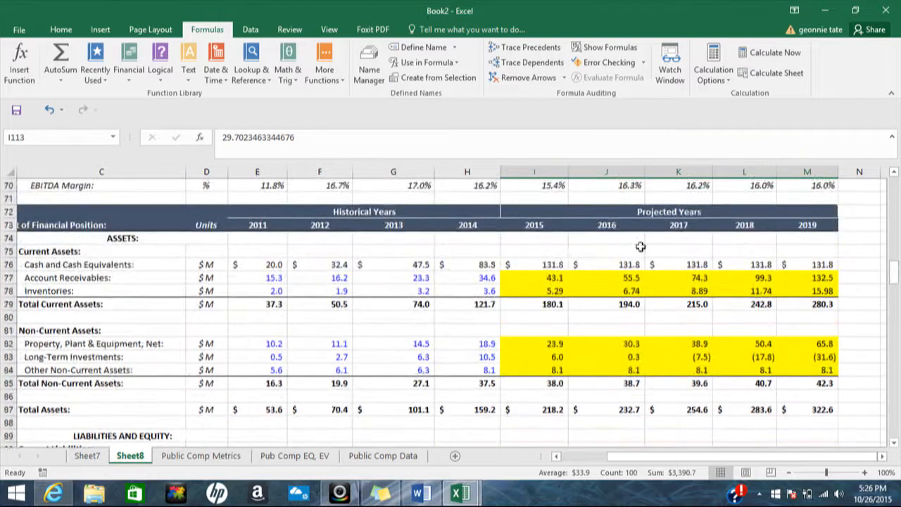
click(554, 263)
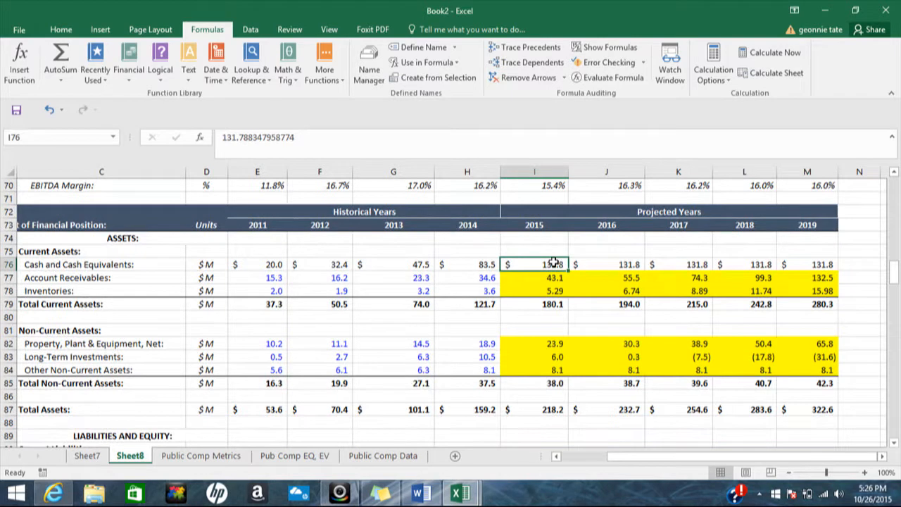
click(588, 263)
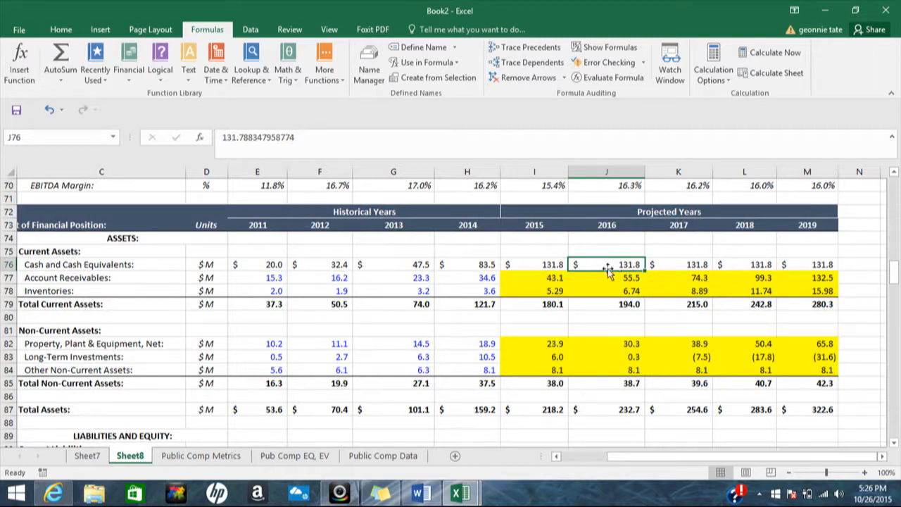
click(545, 264)
click(614, 264)
click(691, 264)
click(747, 264)
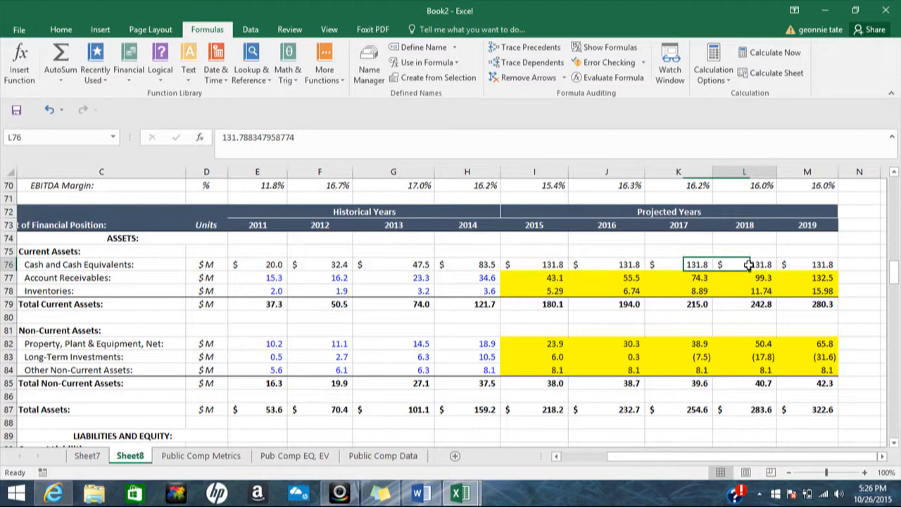
Step: Copy the projected Ending Cash in I140:M140 and paste it as values into Cash and Cash Equivalents I76:M76
click(809, 265)
drag(895, 277, 896, 338)
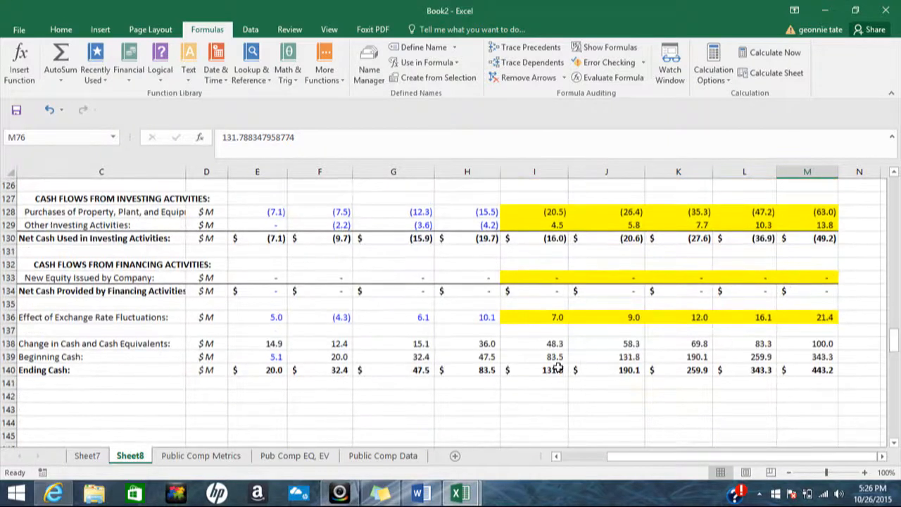
drag(553, 372, 824, 364)
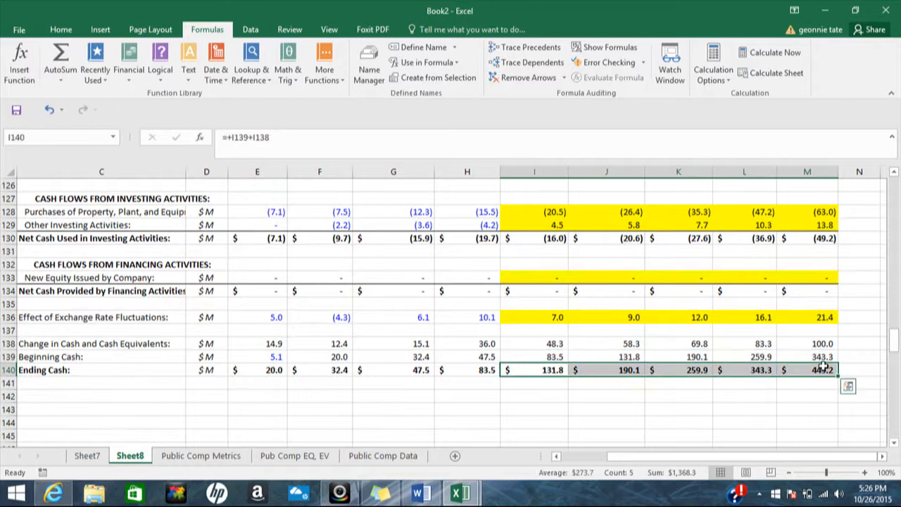
key(ctrl+c)
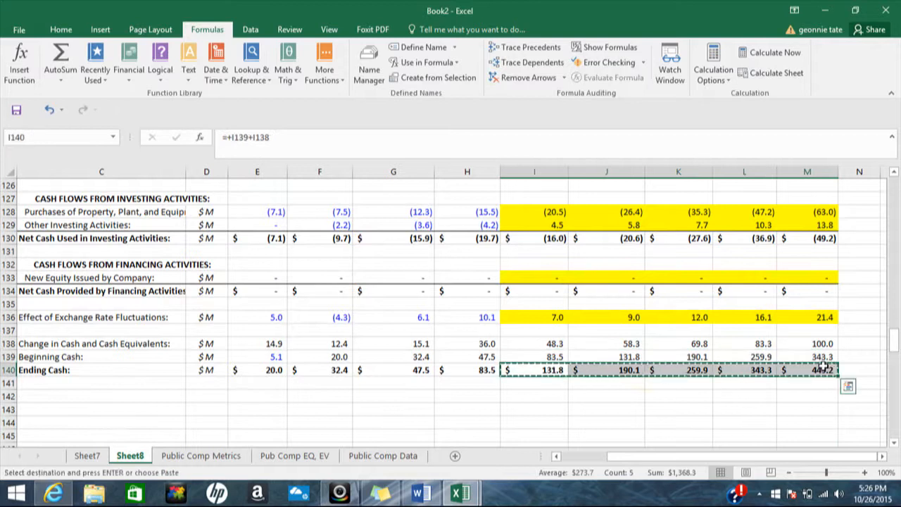
drag(896, 341, 896, 271)
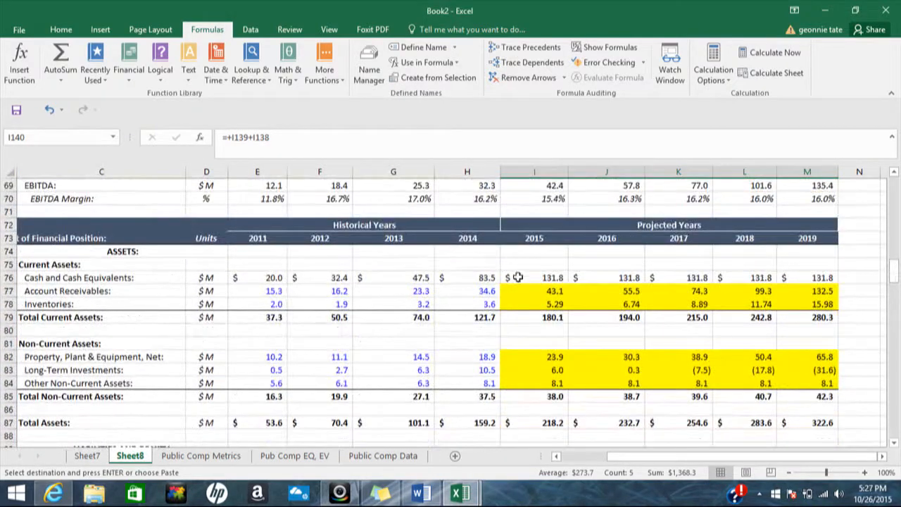
drag(535, 277, 785, 280)
key(ctrl+v)
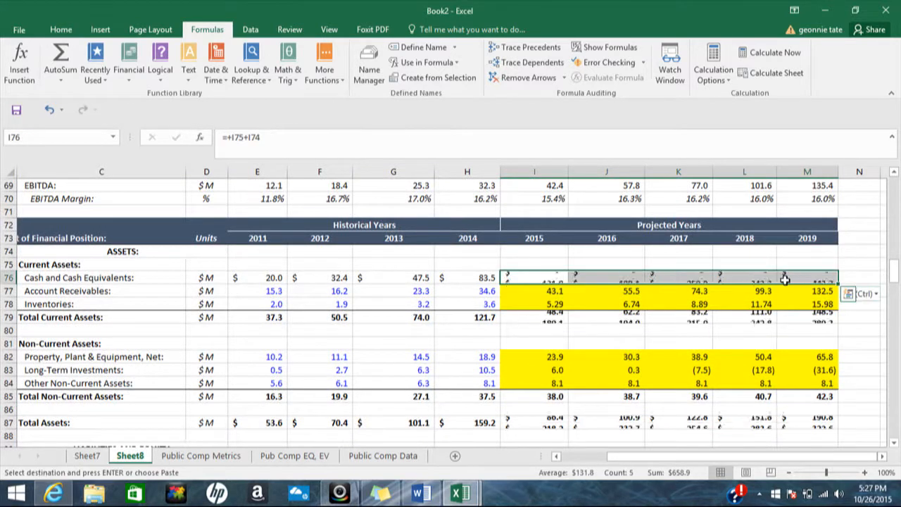
click(877, 295)
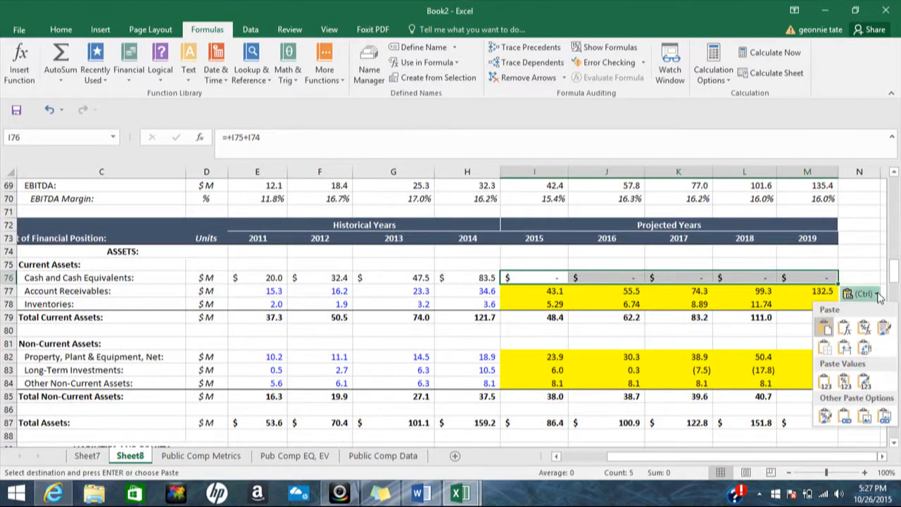
click(826, 383)
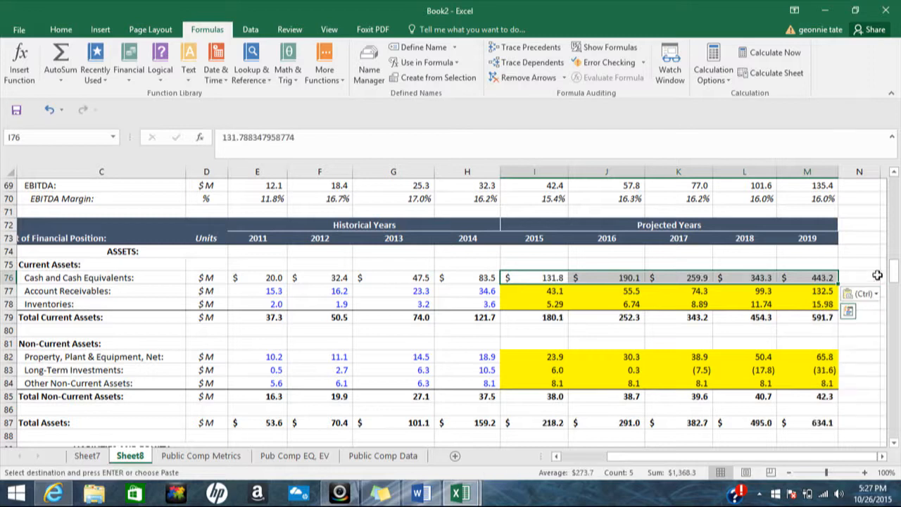
Step: Review the Balance Check row for all years, then inspect the projected Cash and Cash Equivalents cells and the 2015 Property, Plant & Equipment formula
click(875, 278)
drag(897, 276, 896, 303)
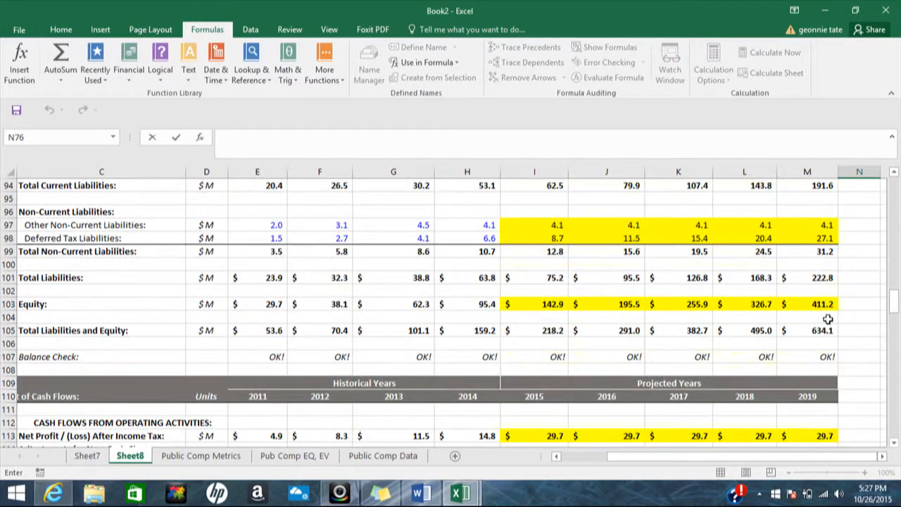
drag(893, 313, 893, 267)
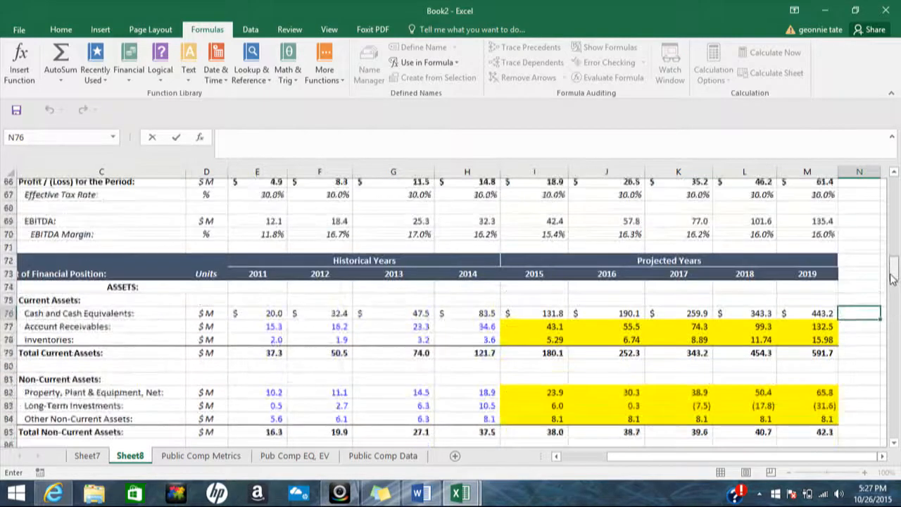
click(555, 317)
click(599, 317)
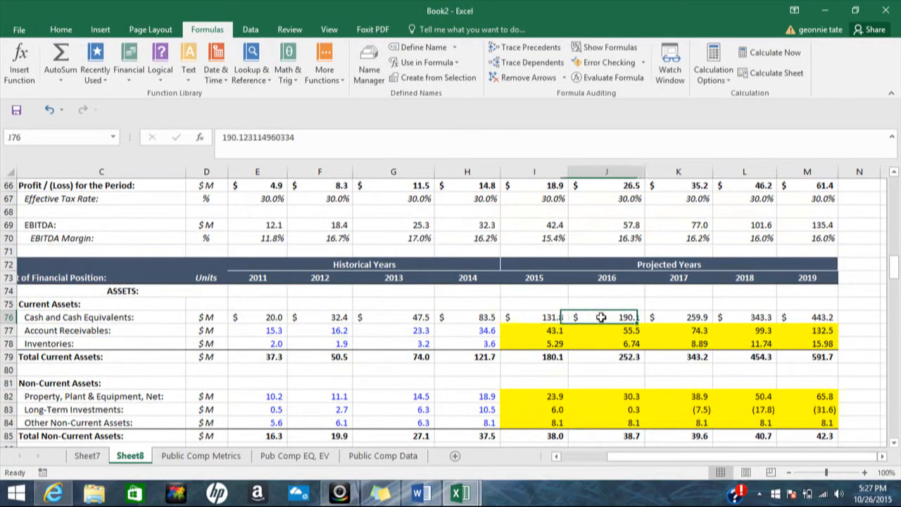
click(680, 317)
click(739, 317)
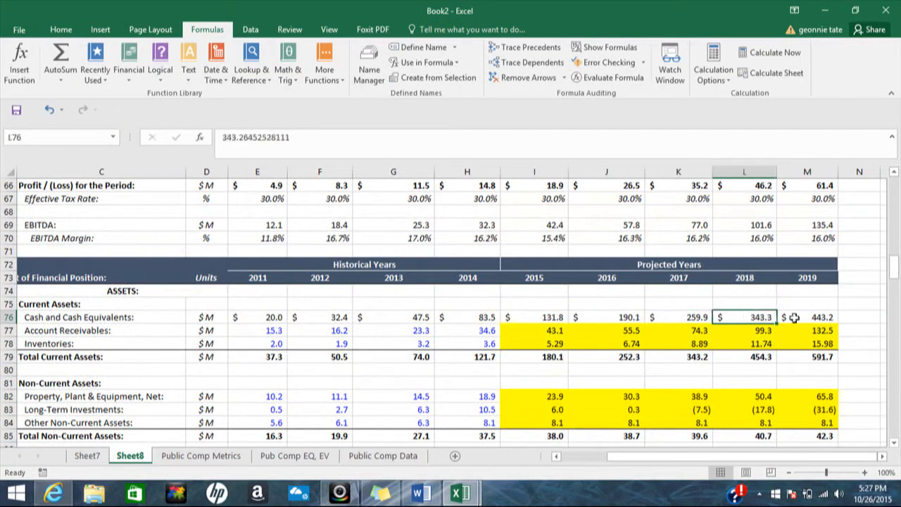
click(795, 317)
drag(892, 272, 893, 286)
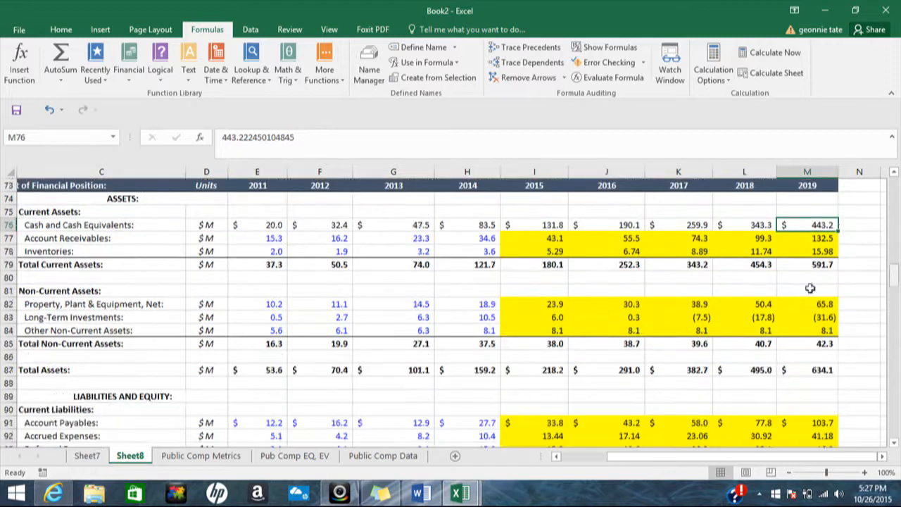
click(539, 306)
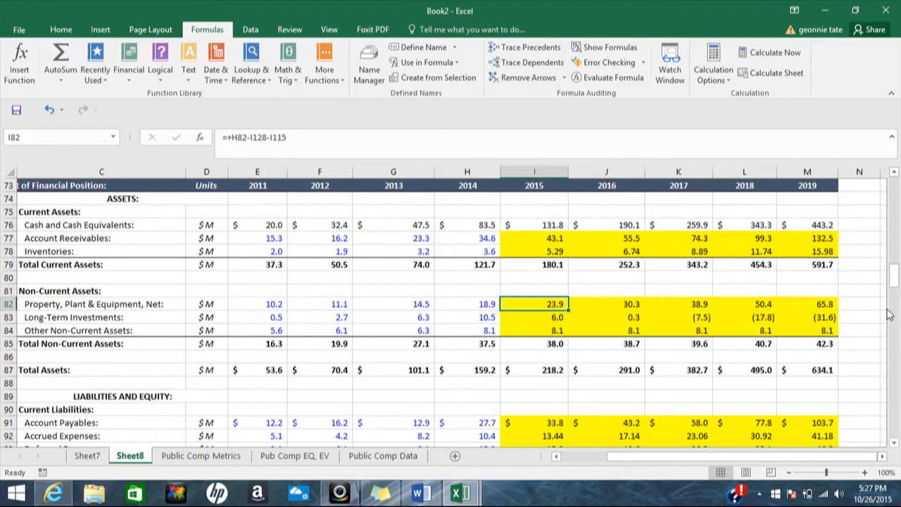
Step: Return to the start of the sheet and review the Income Statement Assumptions and the Balance Sheet and Cash Flow Statement Drivers
drag(891, 289, 892, 198)
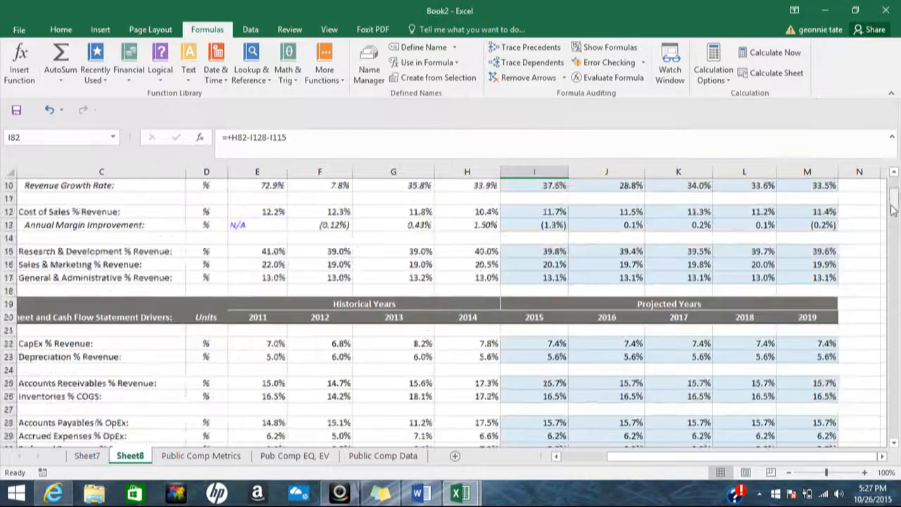
click(62, 31)
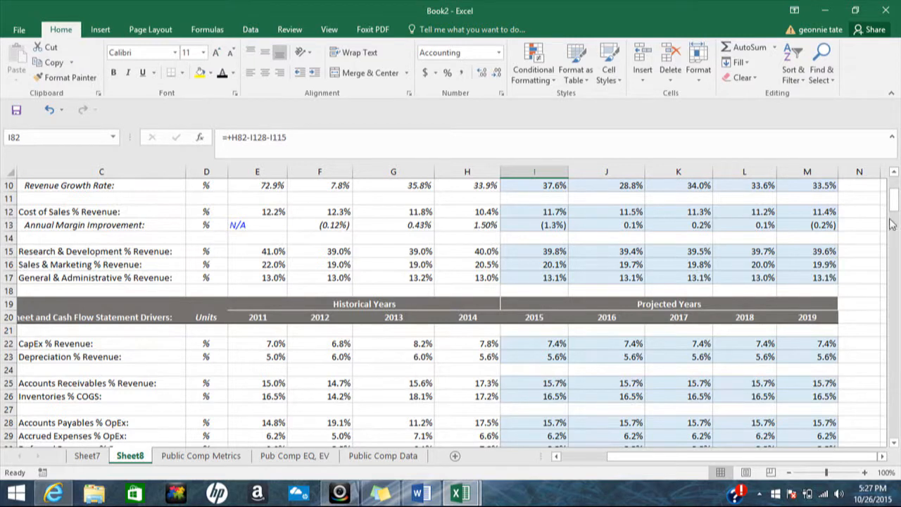
scroll(896, 215, up, 3)
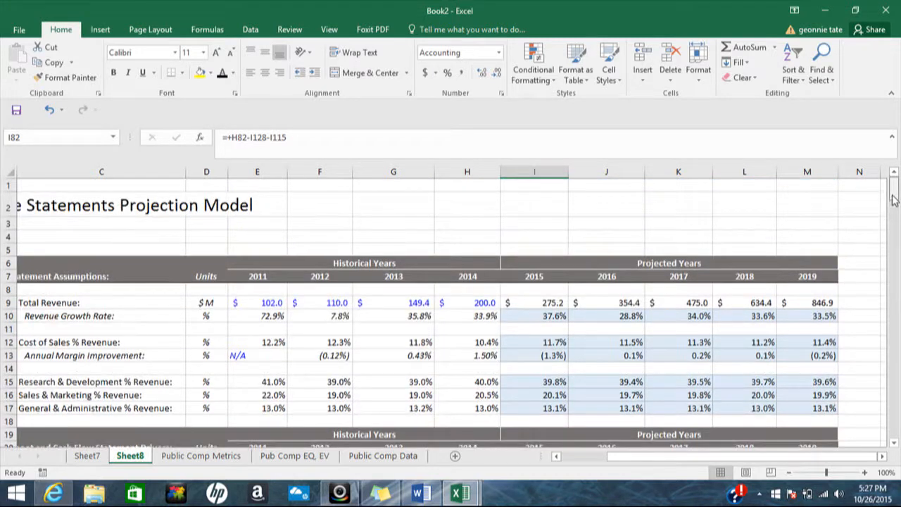
scroll(893, 205, down, 1)
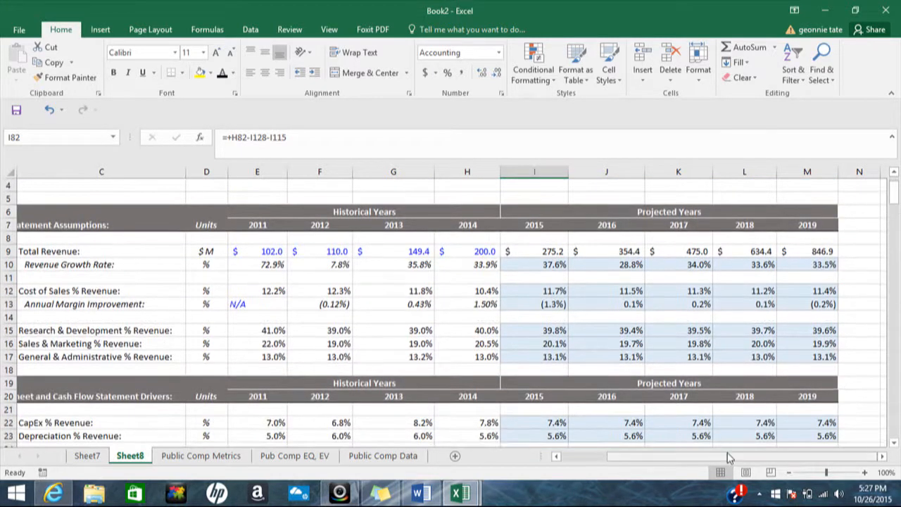
drag(728, 458, 602, 455)
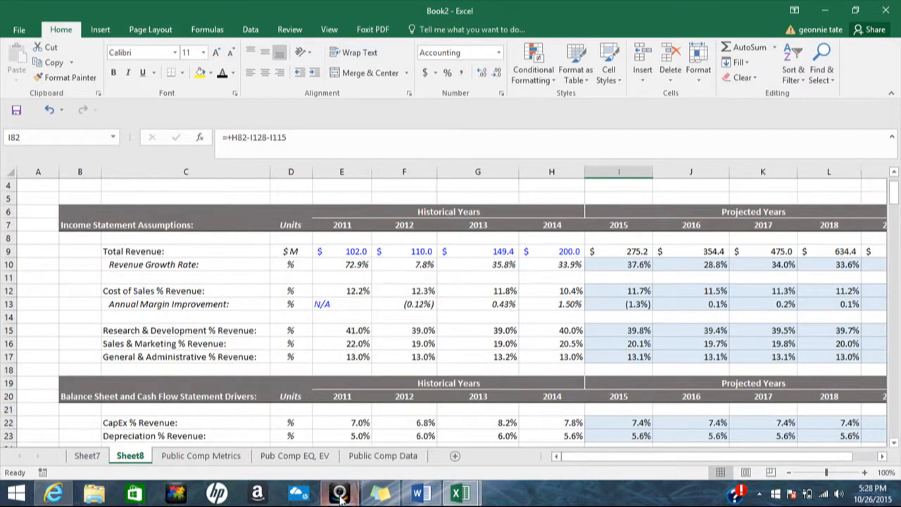
mouse_move(342, 496)
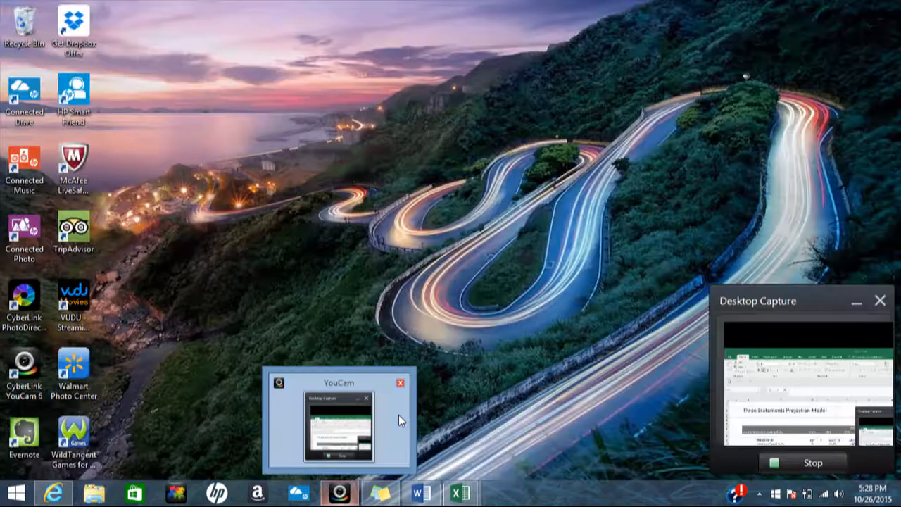
click(399, 419)
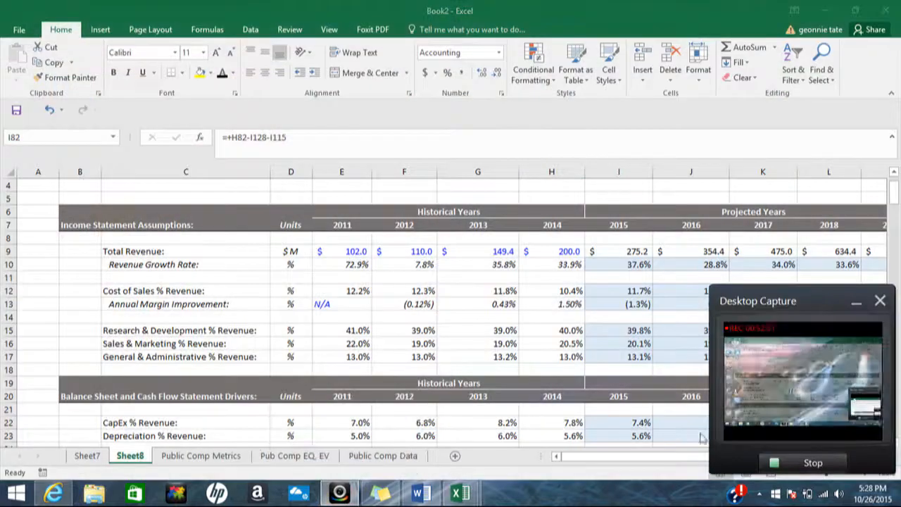